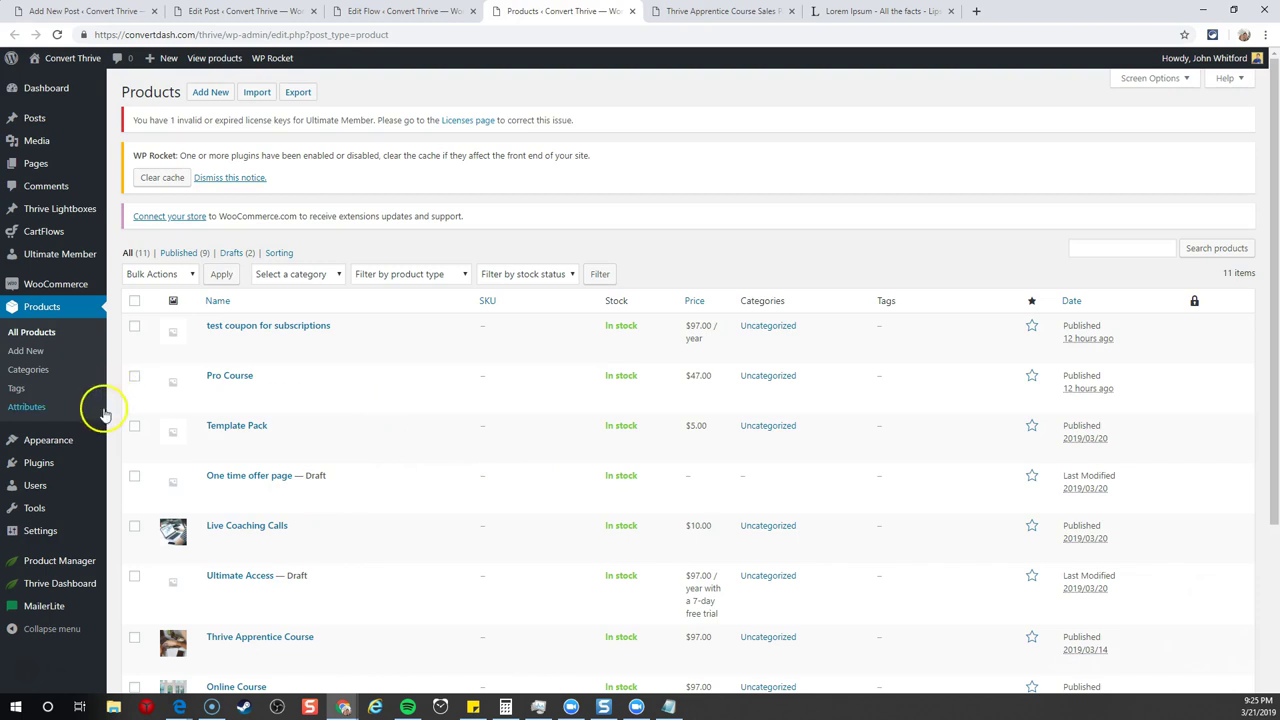
- Open the Thrive Dashboard product manager page
scroll(60, 470, "down", 1)
mouse_move(60, 585)
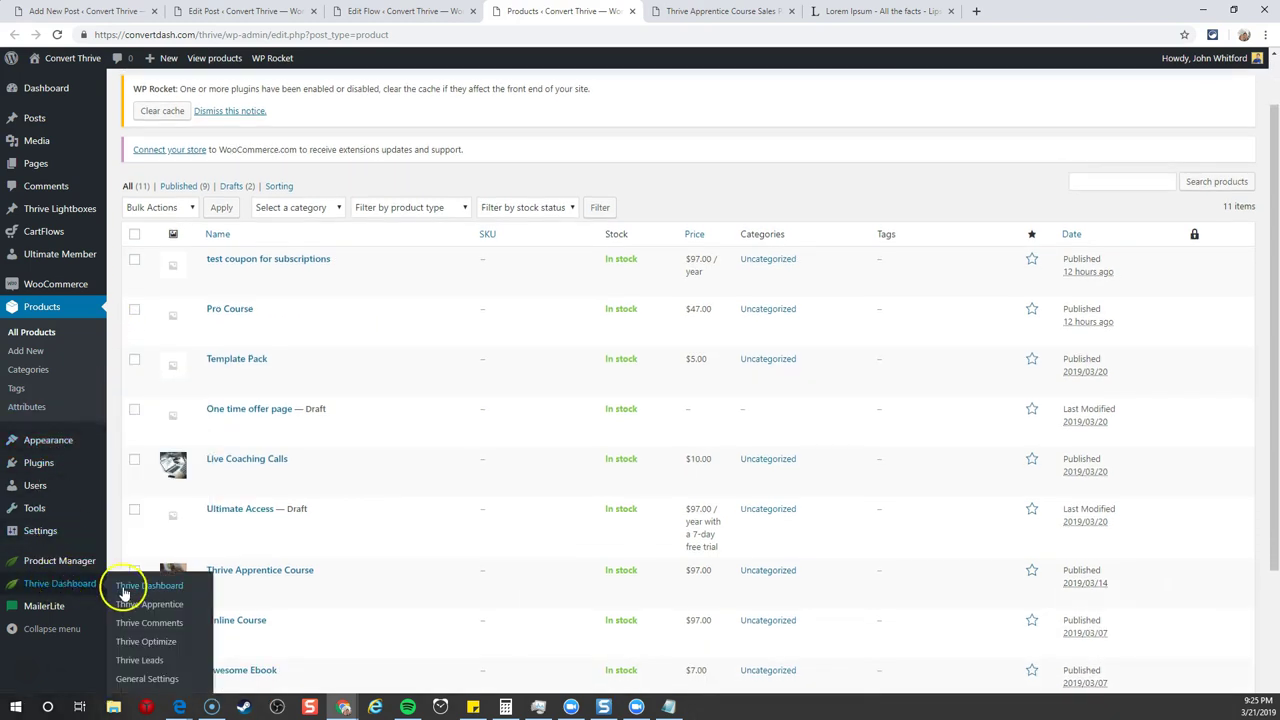
left_click(50, 566)
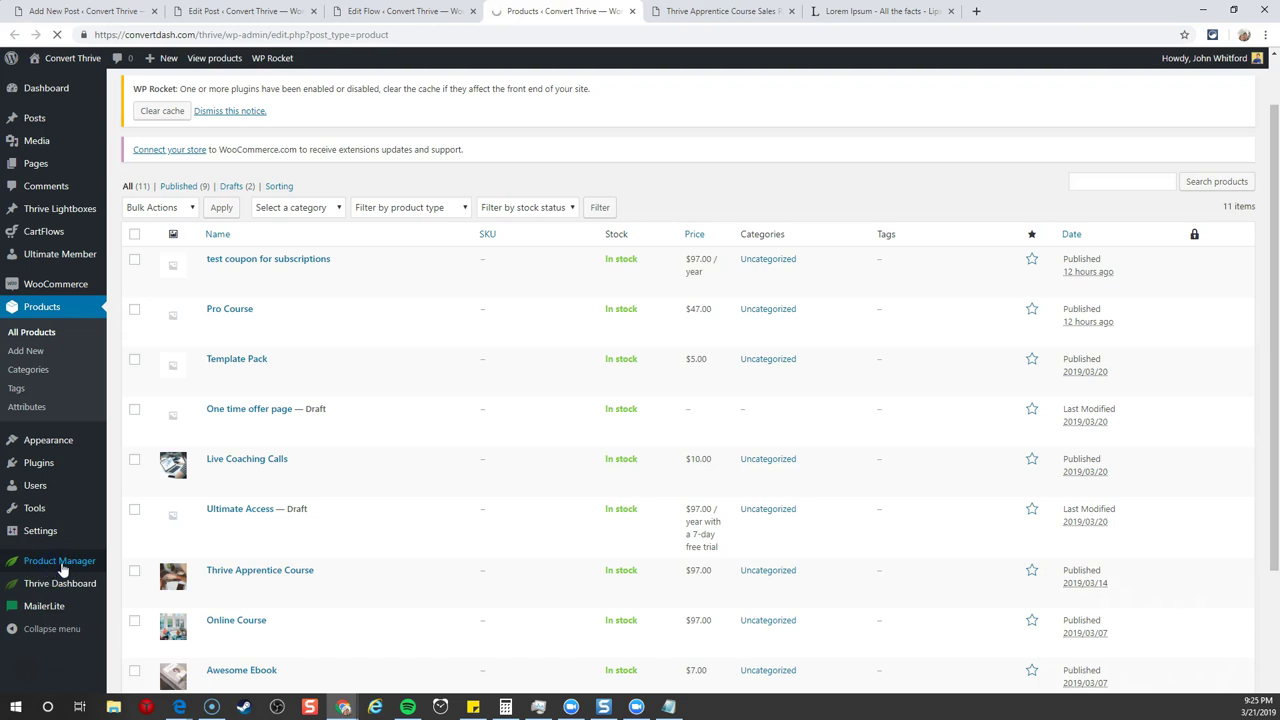
left_click(62, 566)
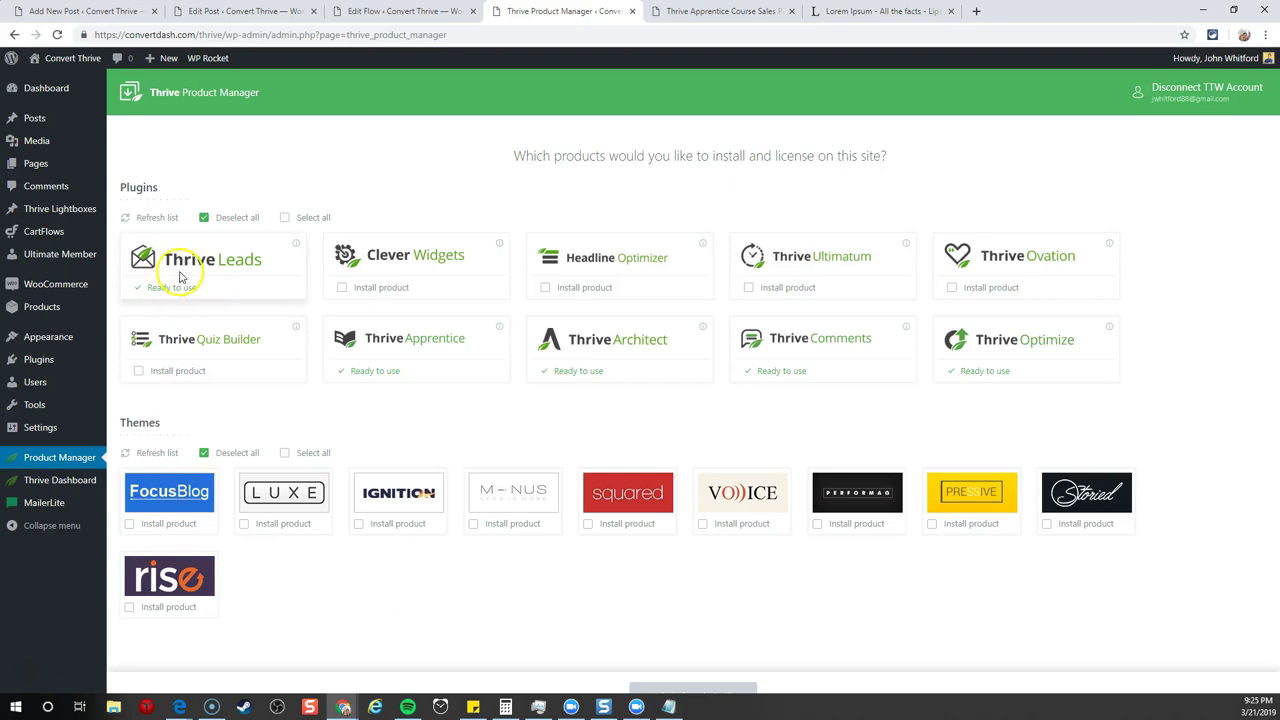
- Create a lead group named 'Bottom of Post - Get the course' in Thrive Leads
mouse_move(63, 479)
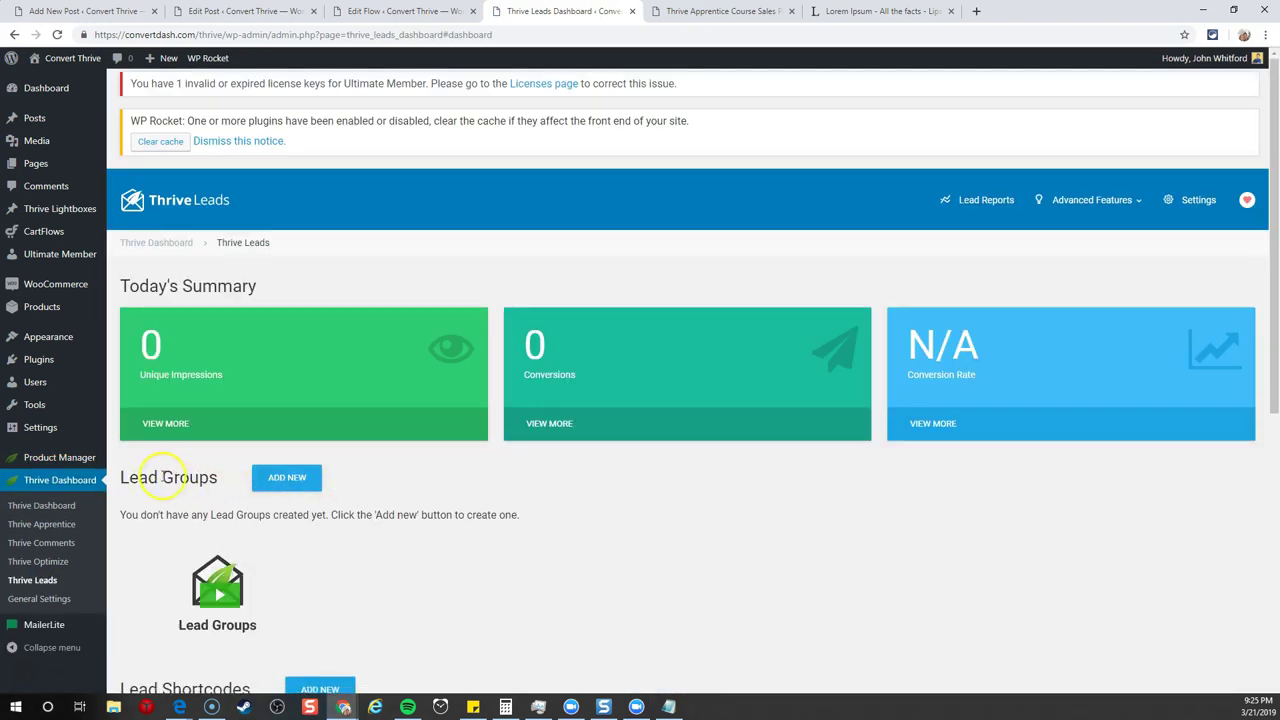
left_click(287, 478)
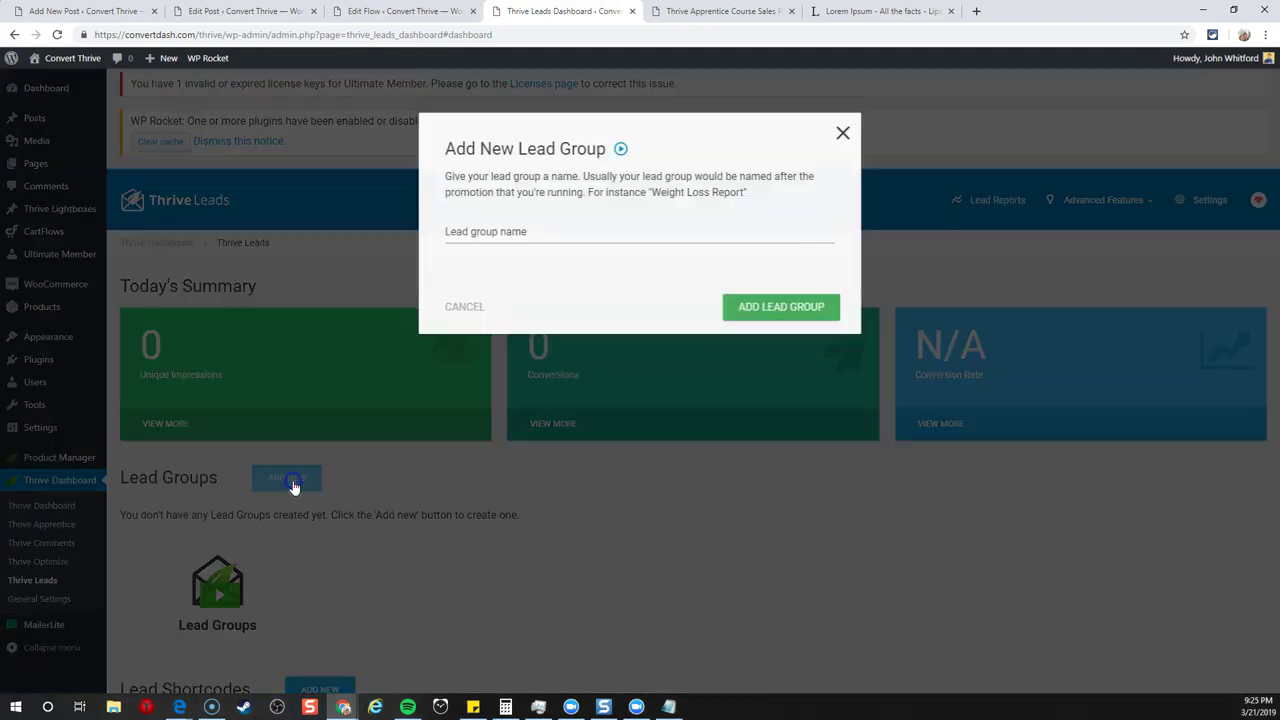
left_click(493, 240)
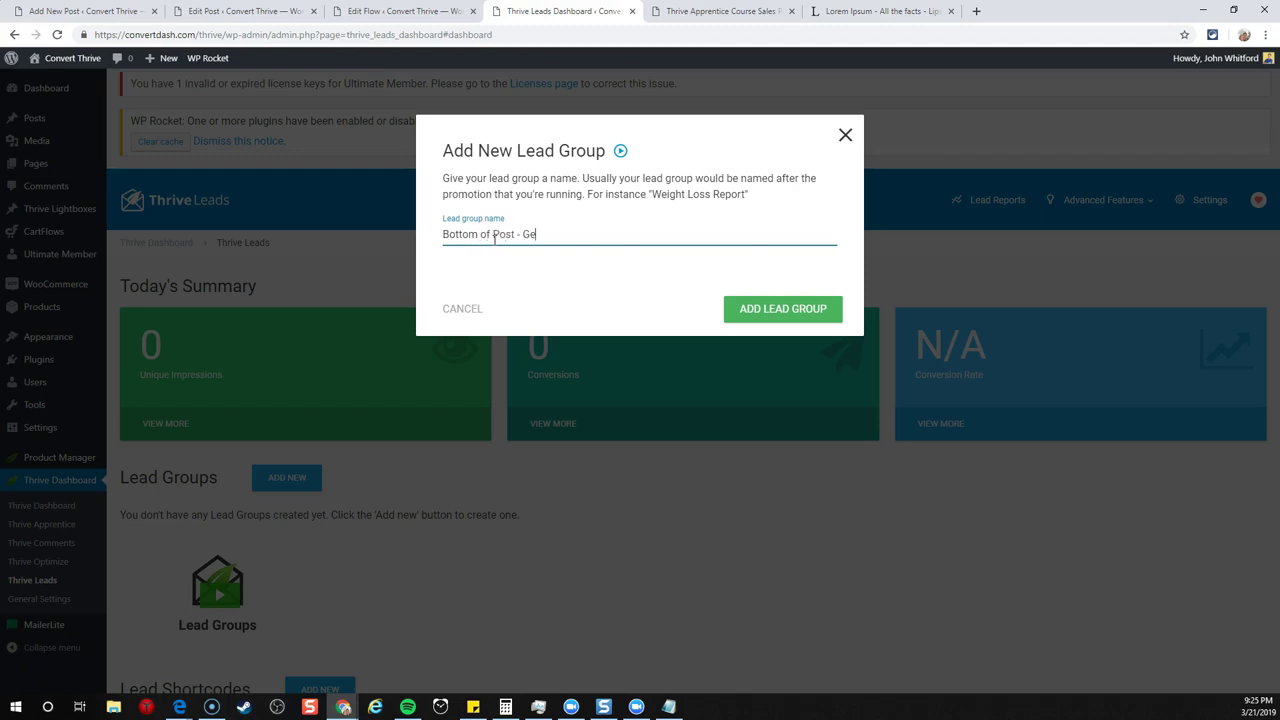
left_click(798, 308)
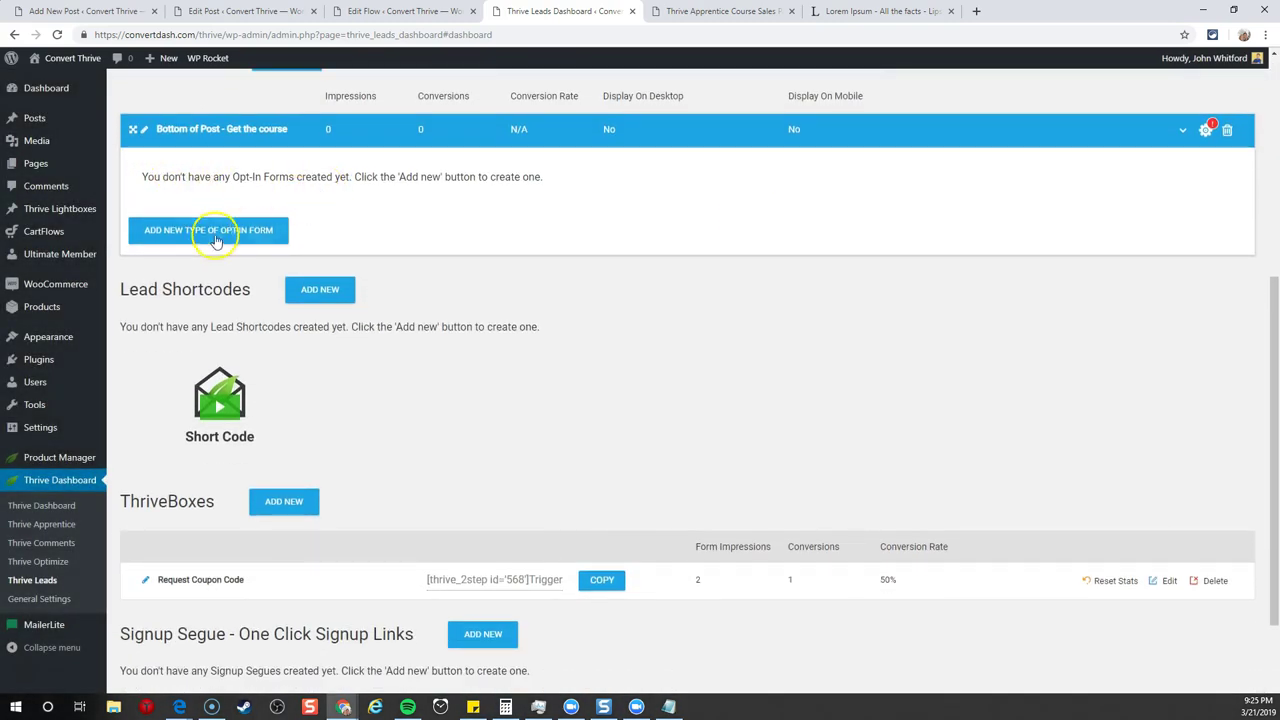
- Add a Post Footer opt-in form type to the new lead group
left_click(186, 232)
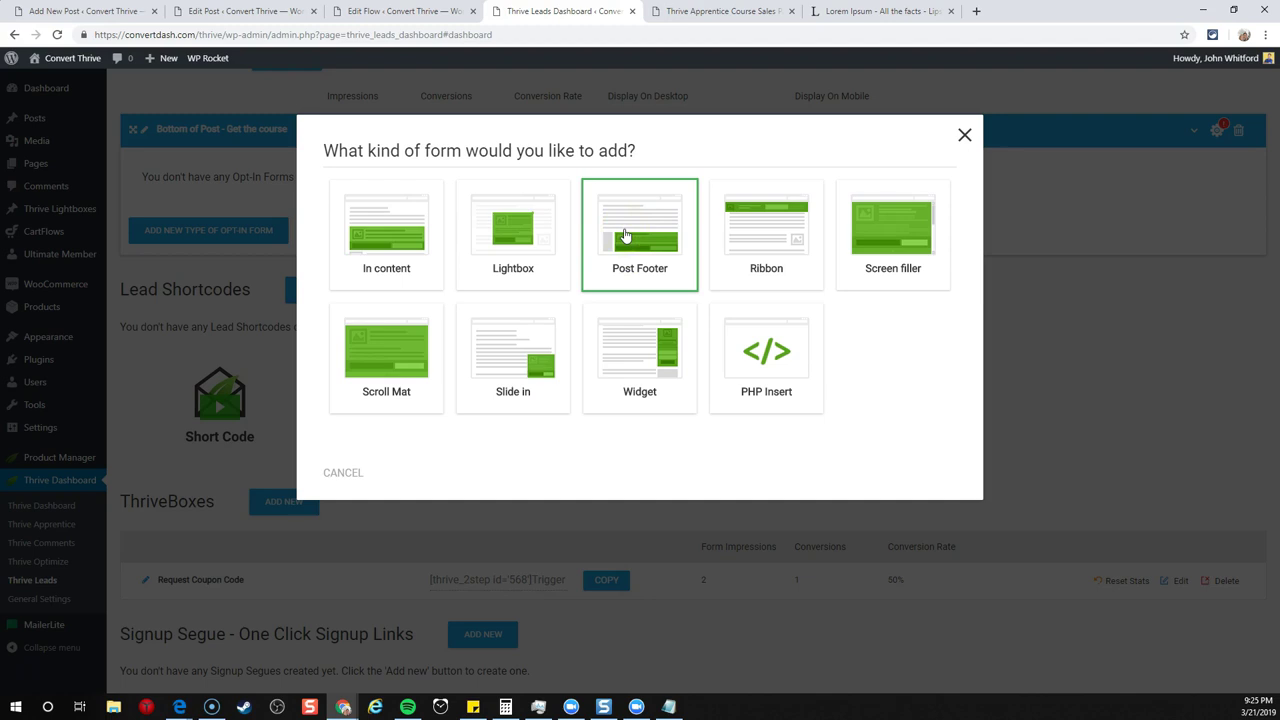
left_click(641, 256)
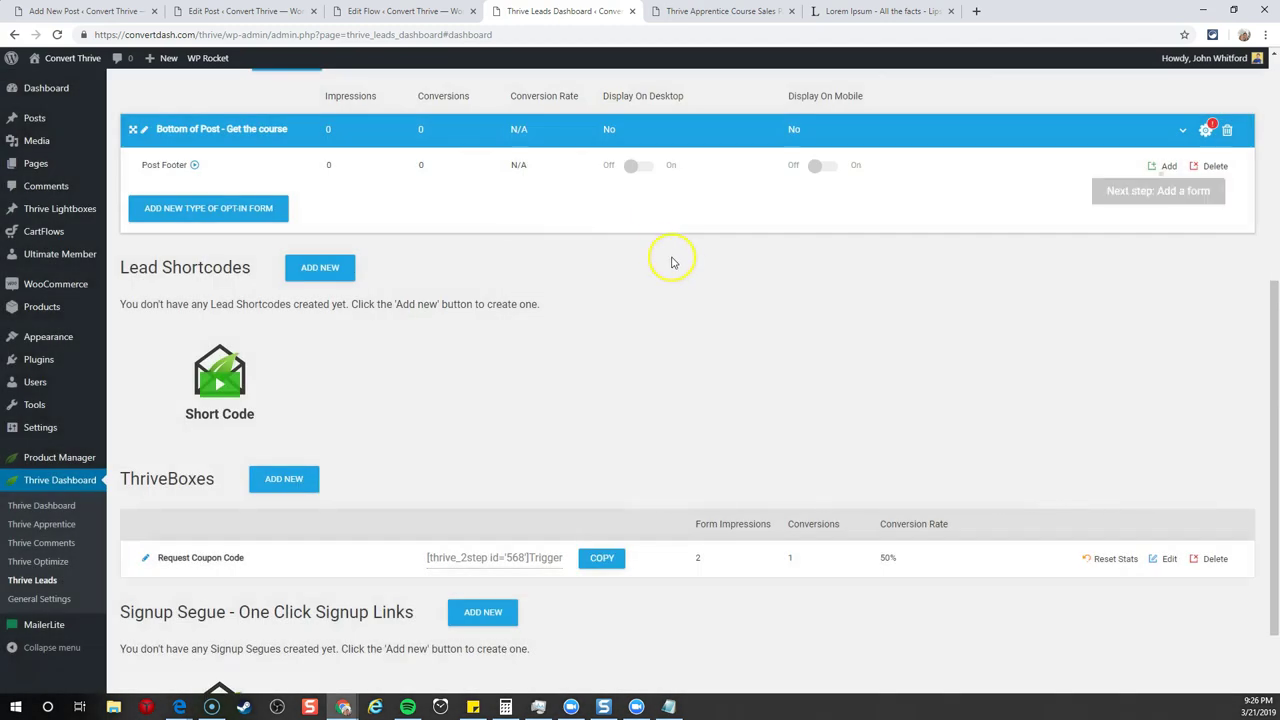
scroll(690, 265, "up", 1)
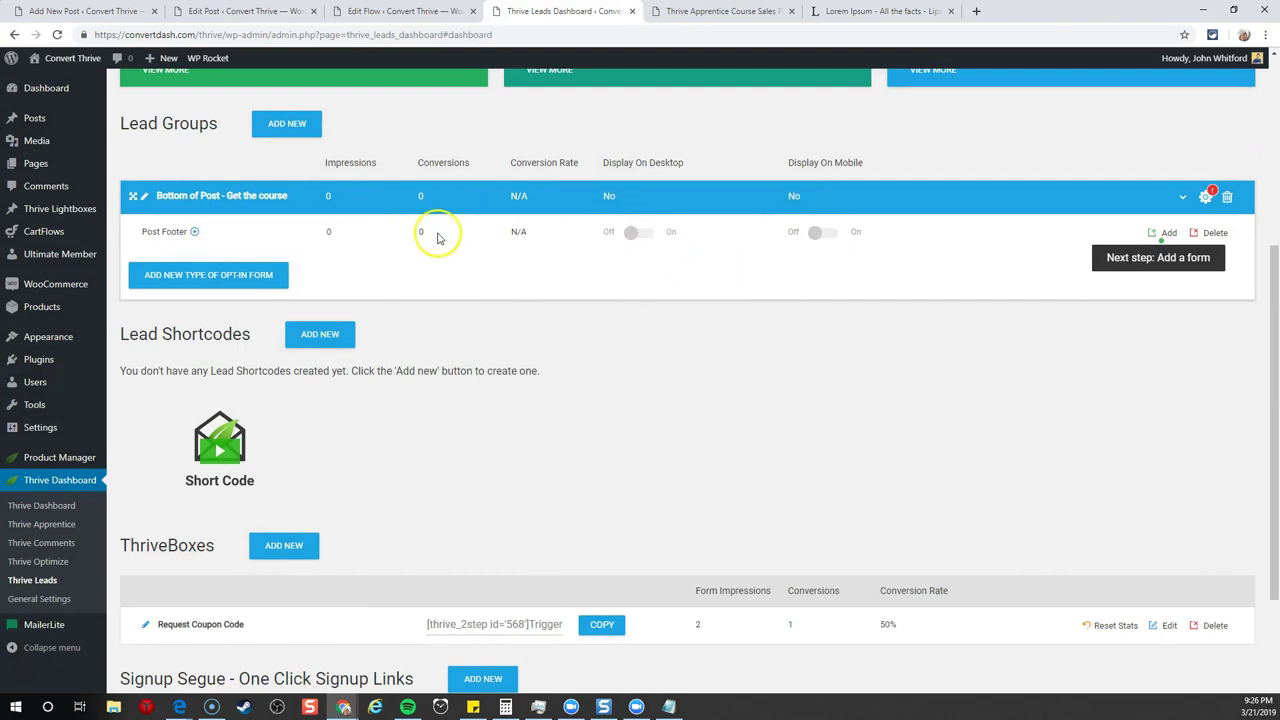
- Create a Post Footer form named 'Buy the course'
left_click(1170, 234)
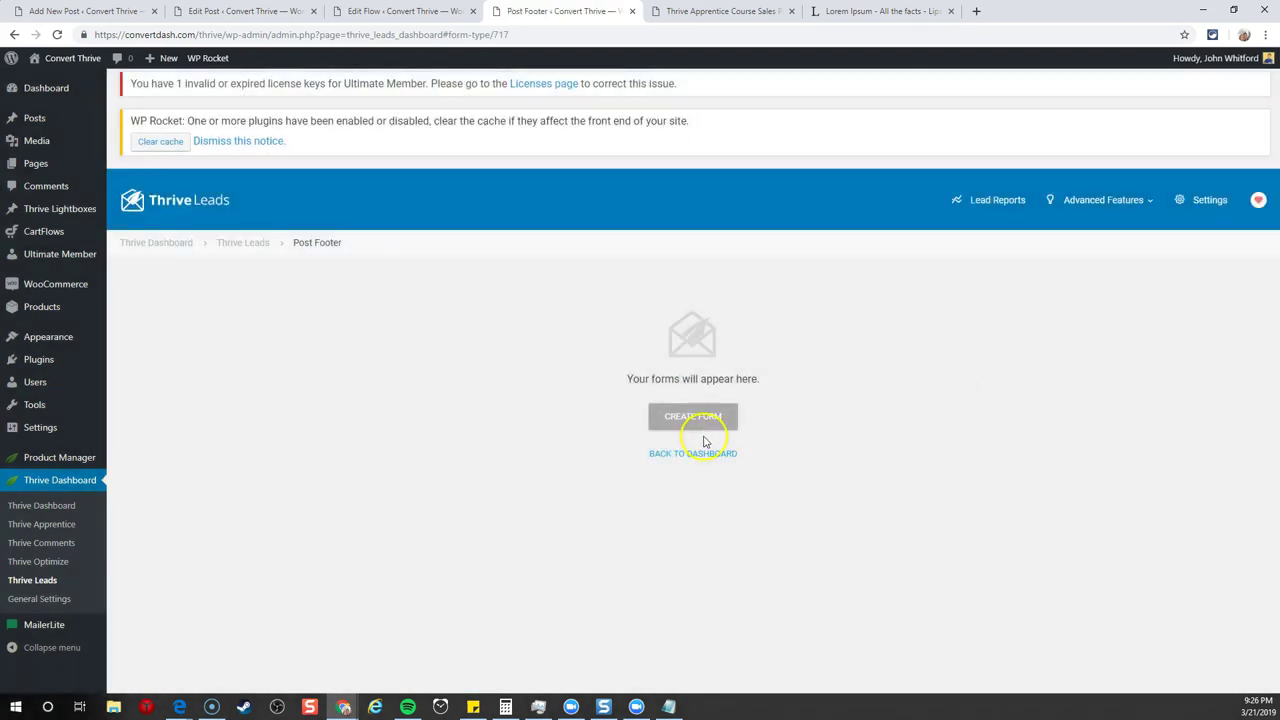
left_click(700, 422)
left_click(565, 237)
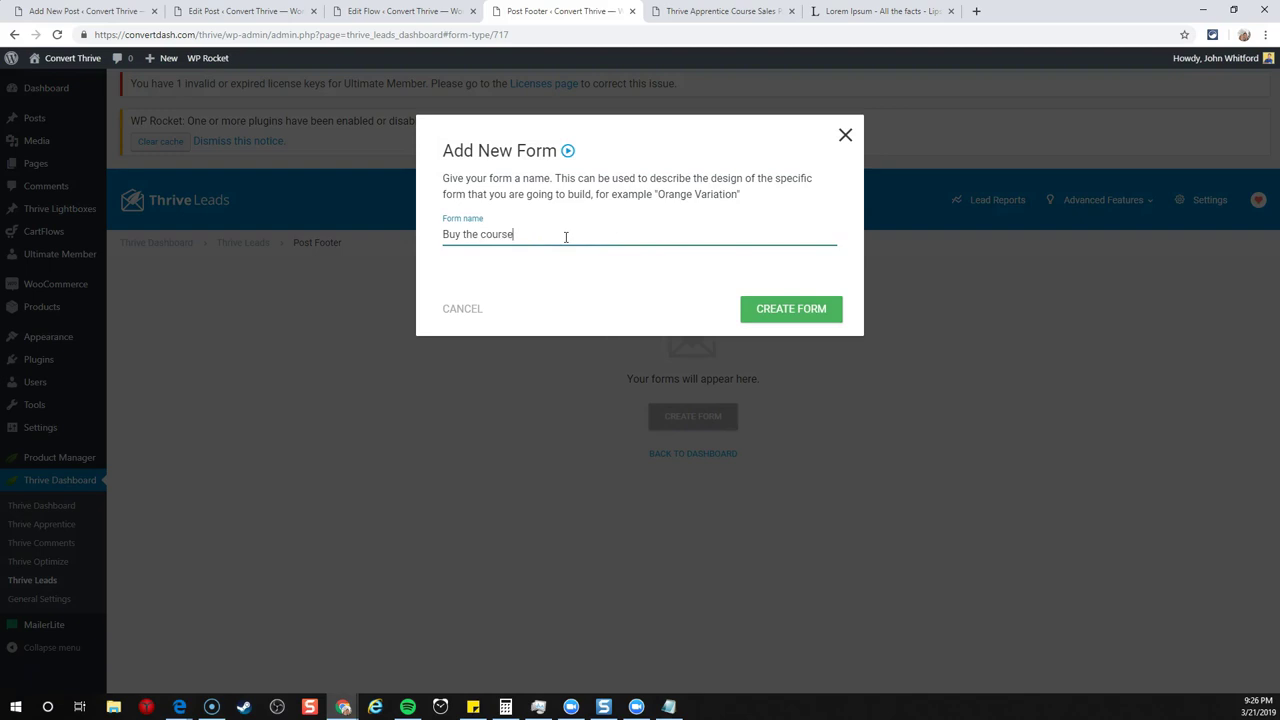
left_click(802, 316)
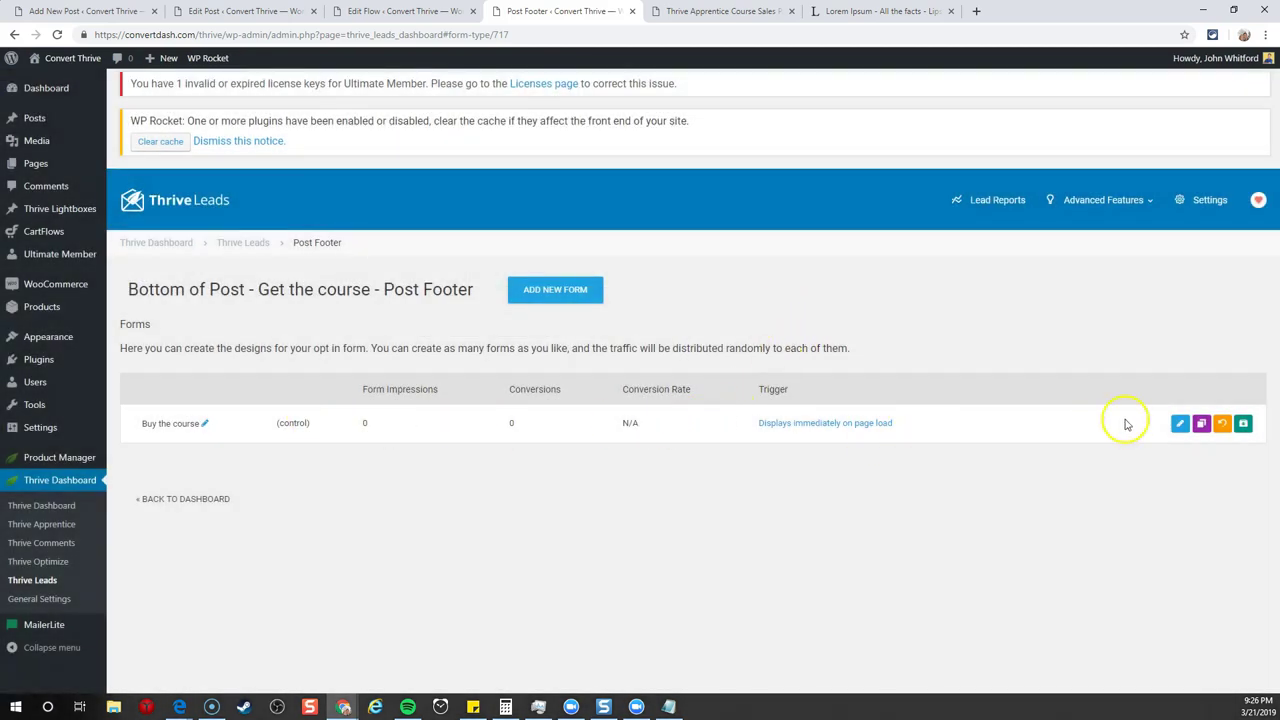
- Open the form's design and apply the Blank template
left_click(1181, 425)
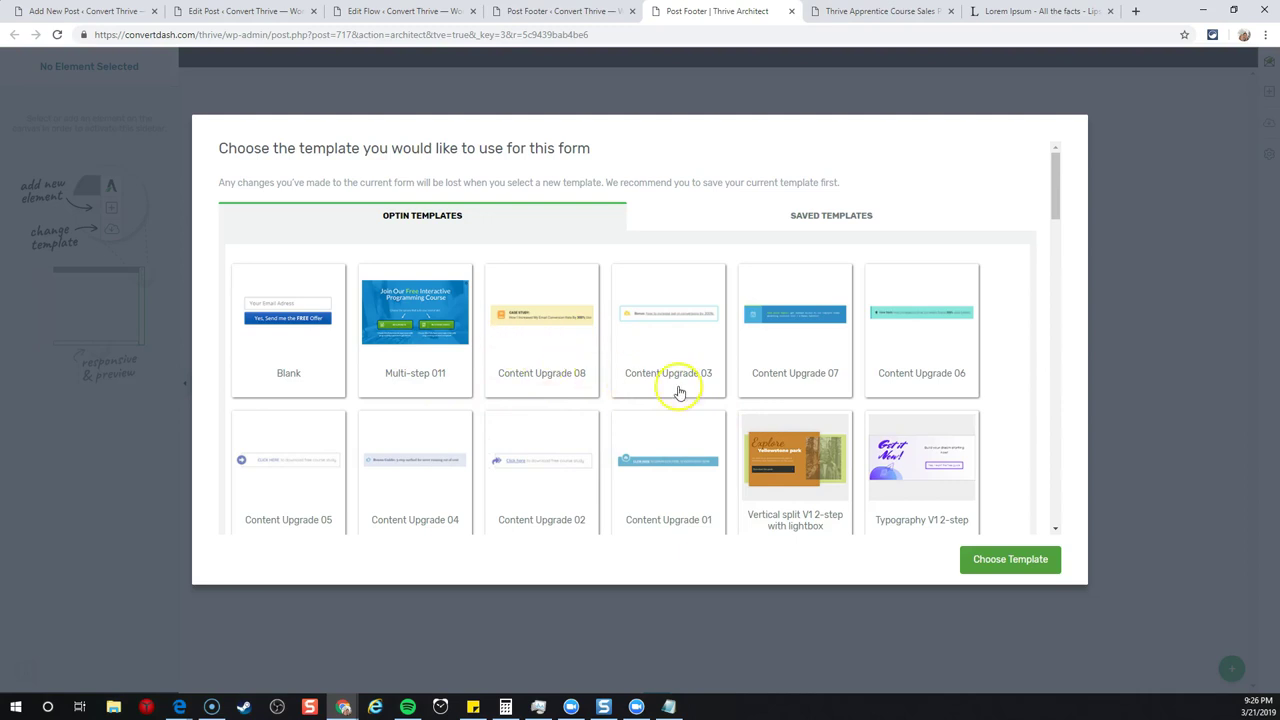
scroll(700, 370, "down", 1)
scroll(708, 366, "down", 3)
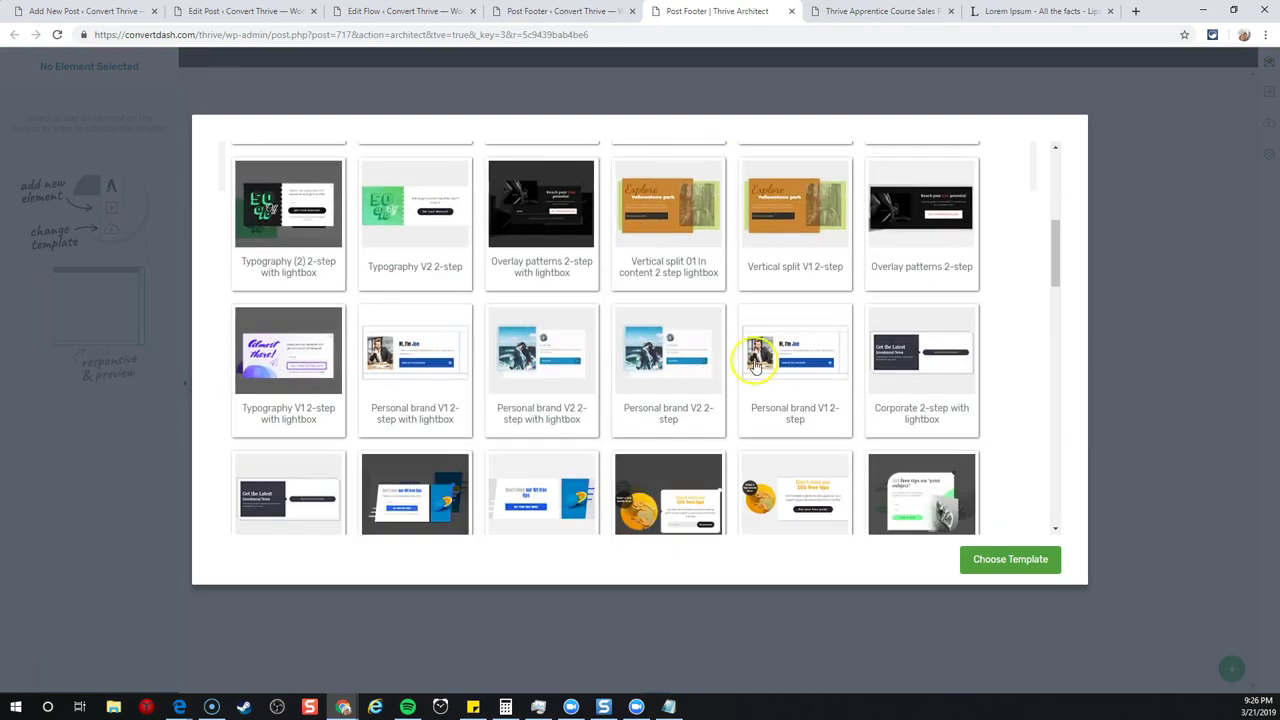
scroll(777, 366, "down", 3)
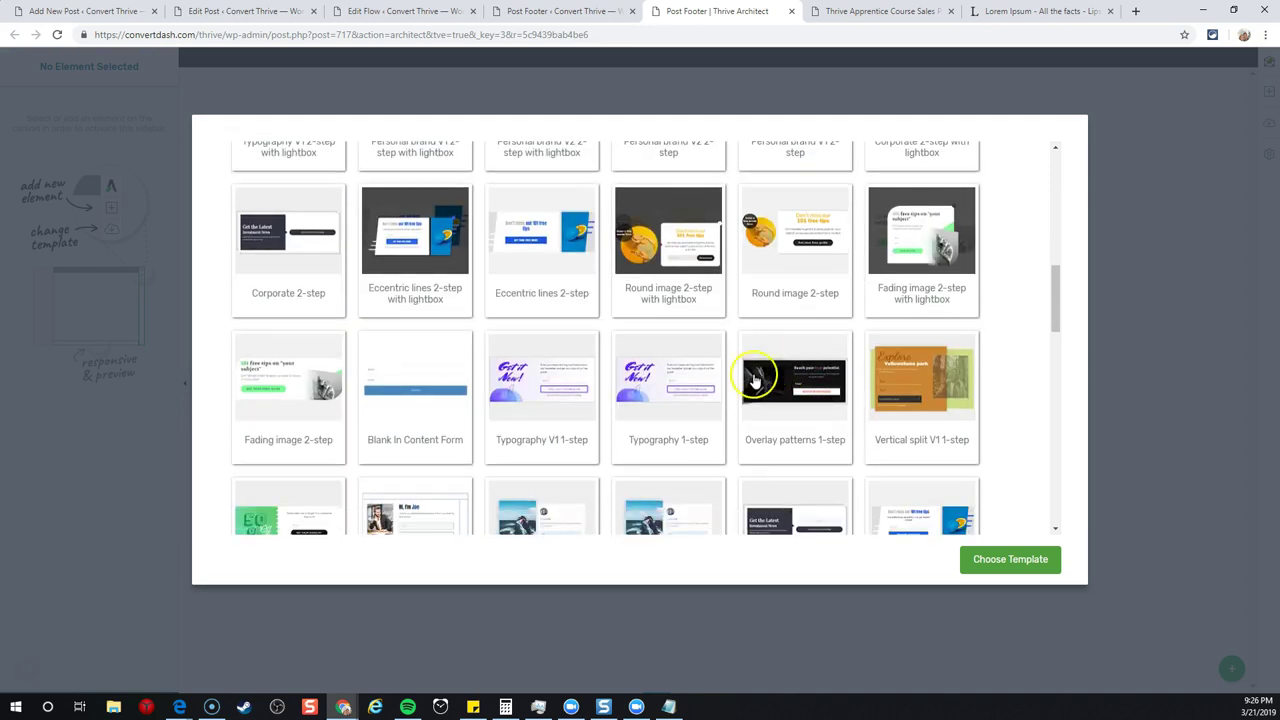
scroll(723, 370, "up", 7)
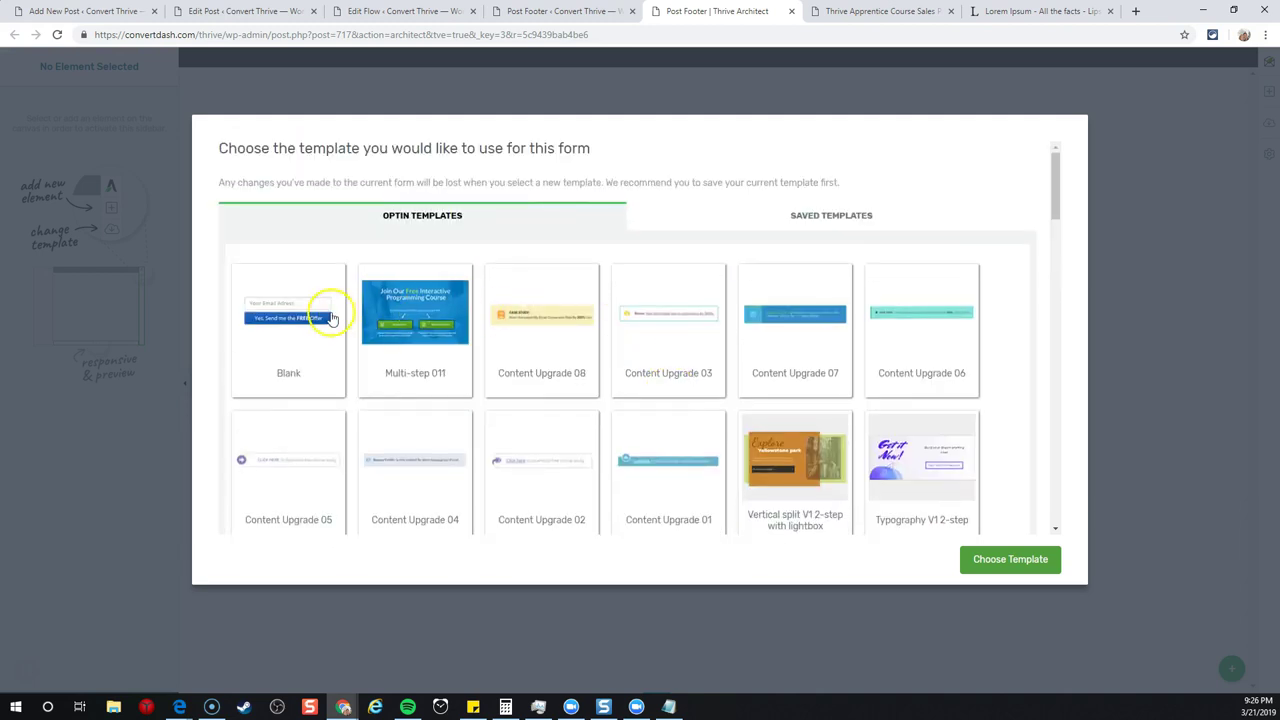
left_click(290, 312)
left_click(1010, 560)
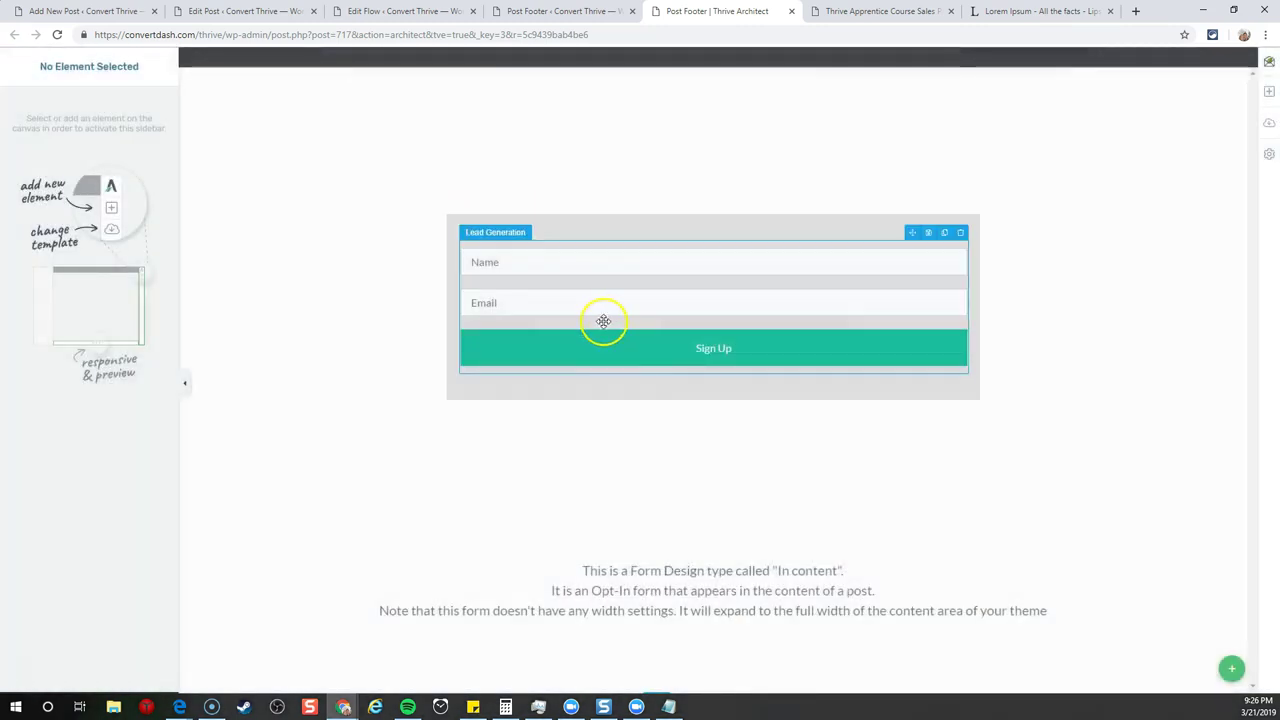
- Replace the signup form with a centred Heading 2: 'Have you seen my latest course? Check it out below!'
left_click(581, 317)
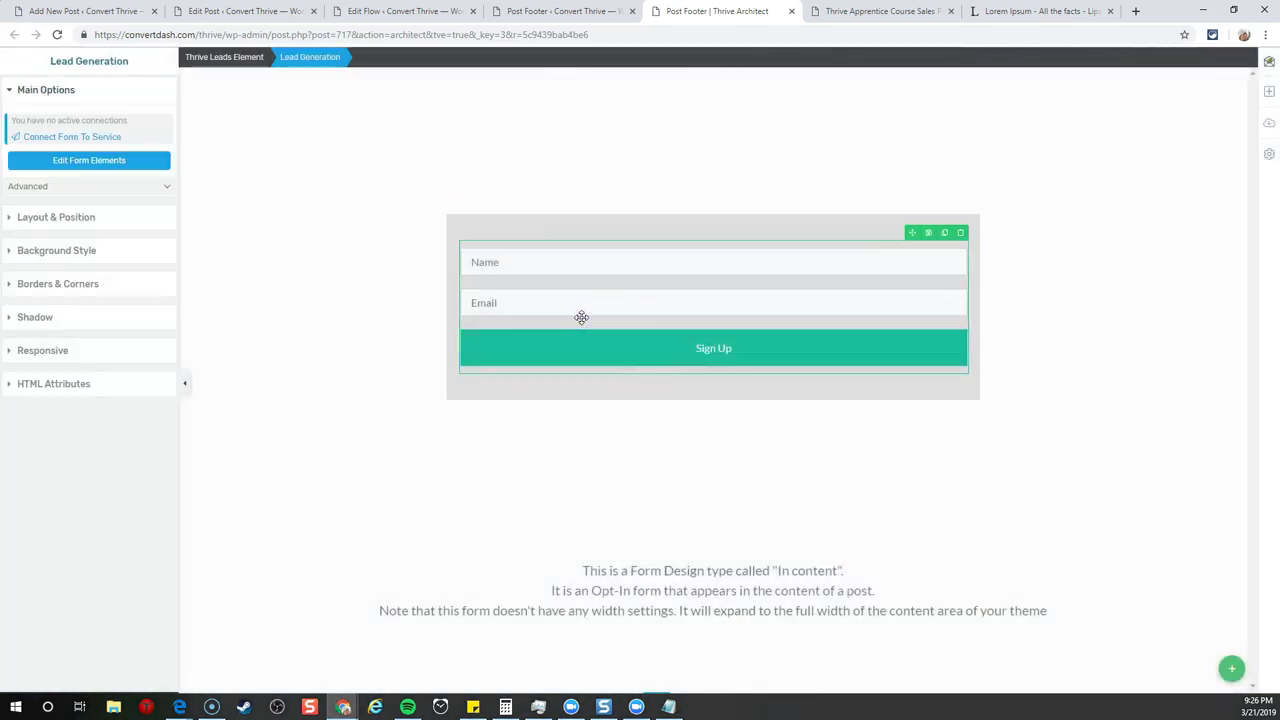
left_click(961, 232)
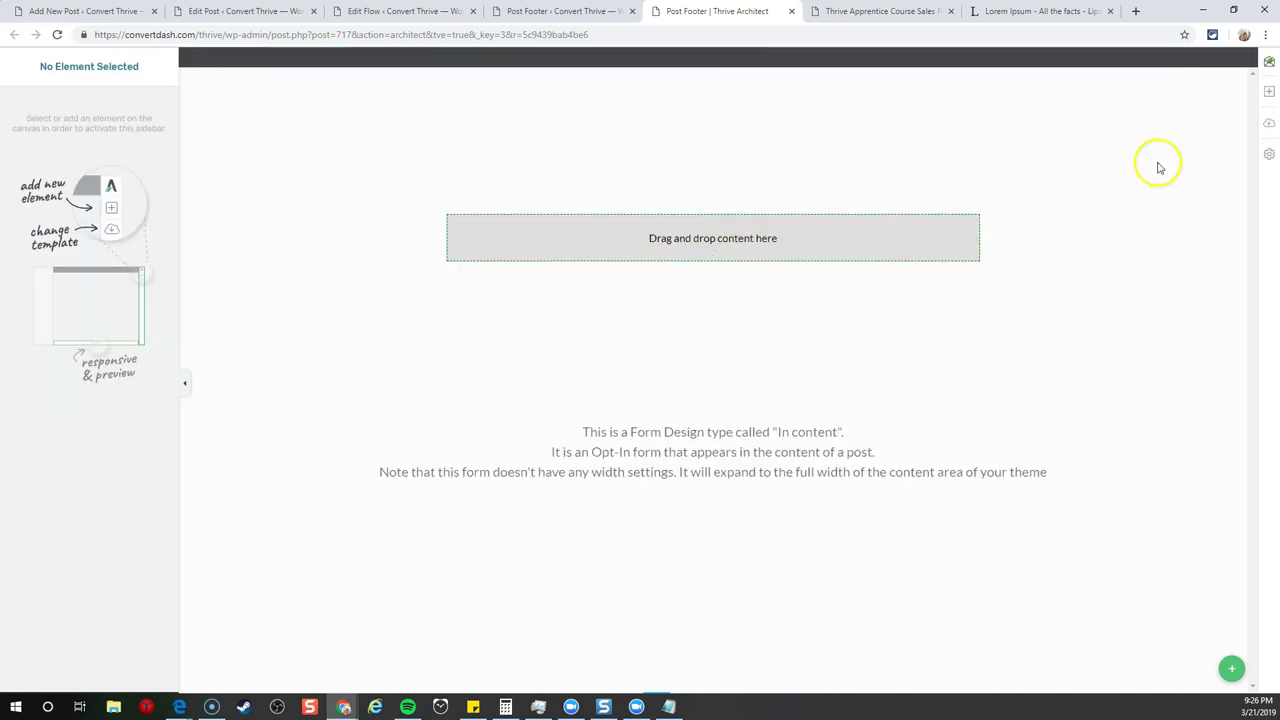
left_click(1269, 90)
left_click_drag(1177, 140, 700, 240)
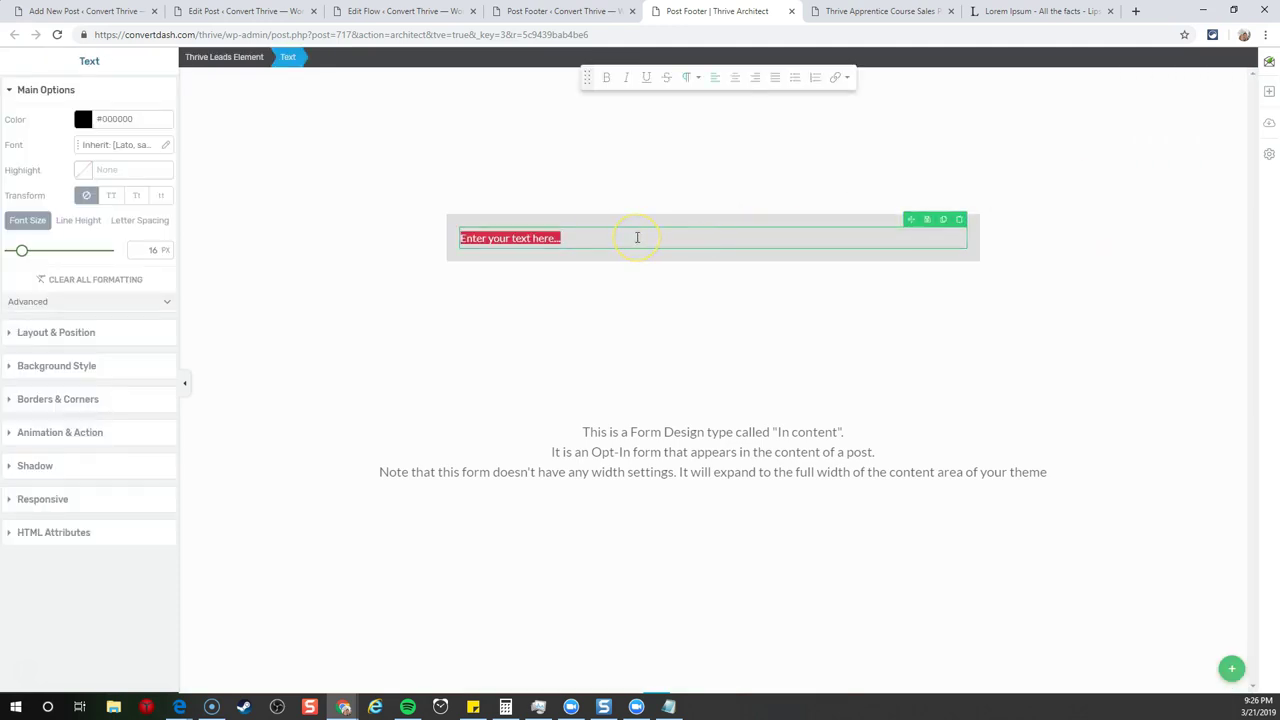
type("Have y")
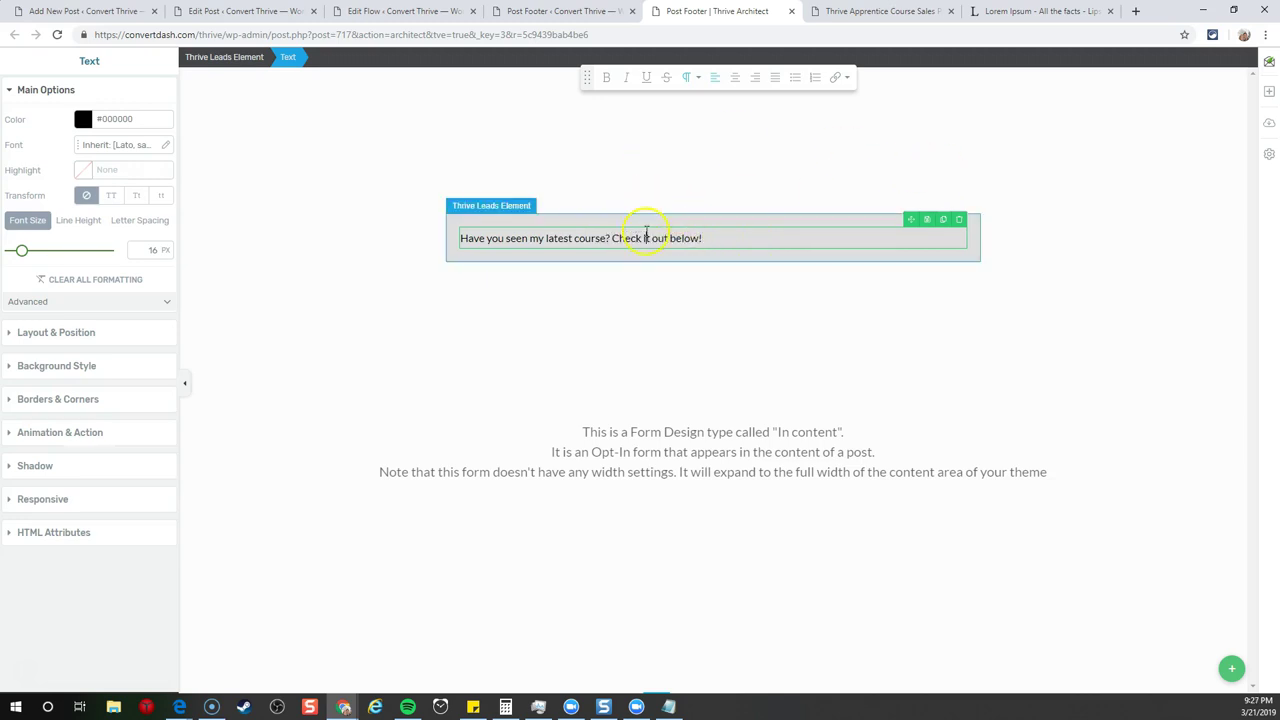
triple_click(645, 237)
left_click(688, 77)
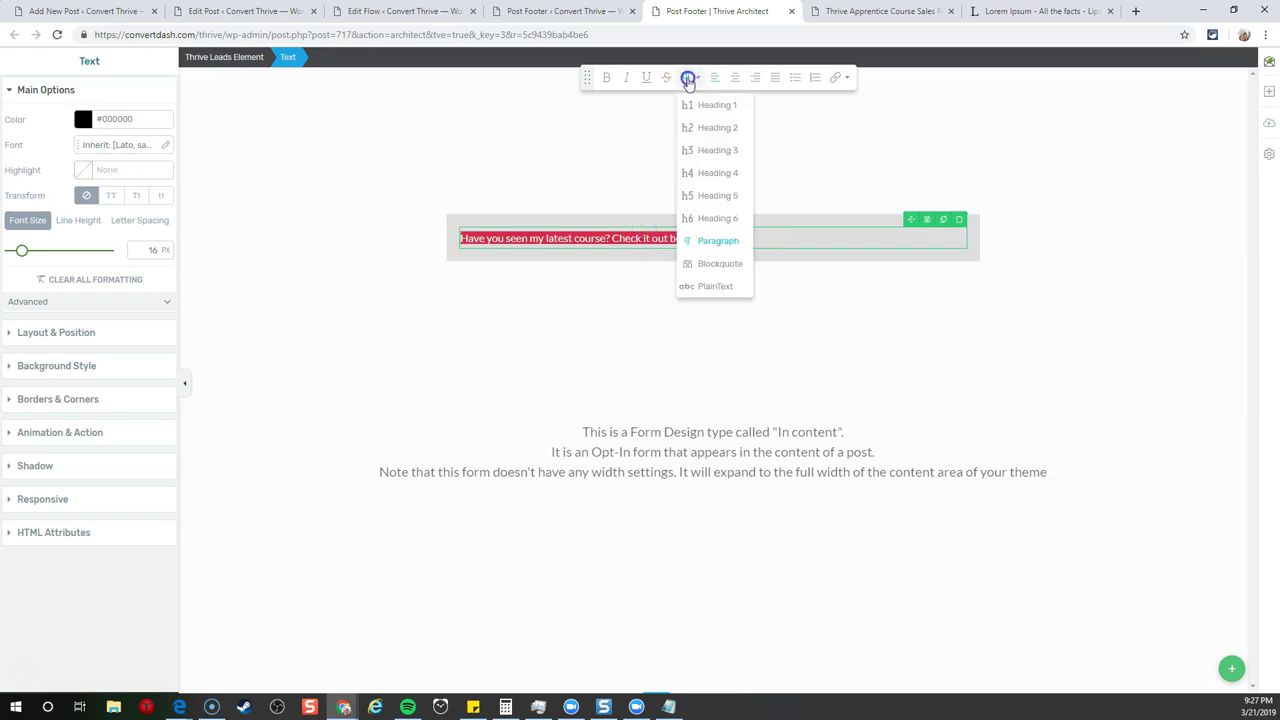
left_click(700, 128)
left_click(734, 77)
left_click(735, 154)
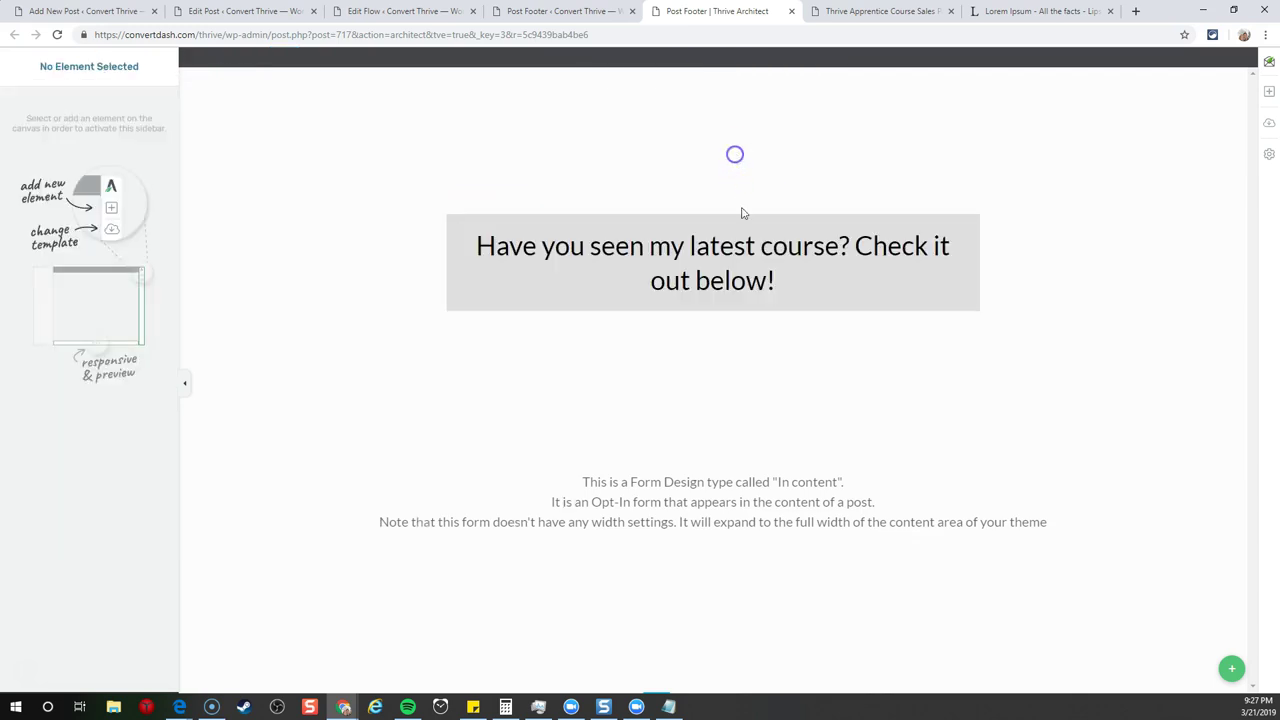
- Add a button labelled 'Learn More about the course' below the heading
left_click(1268, 91)
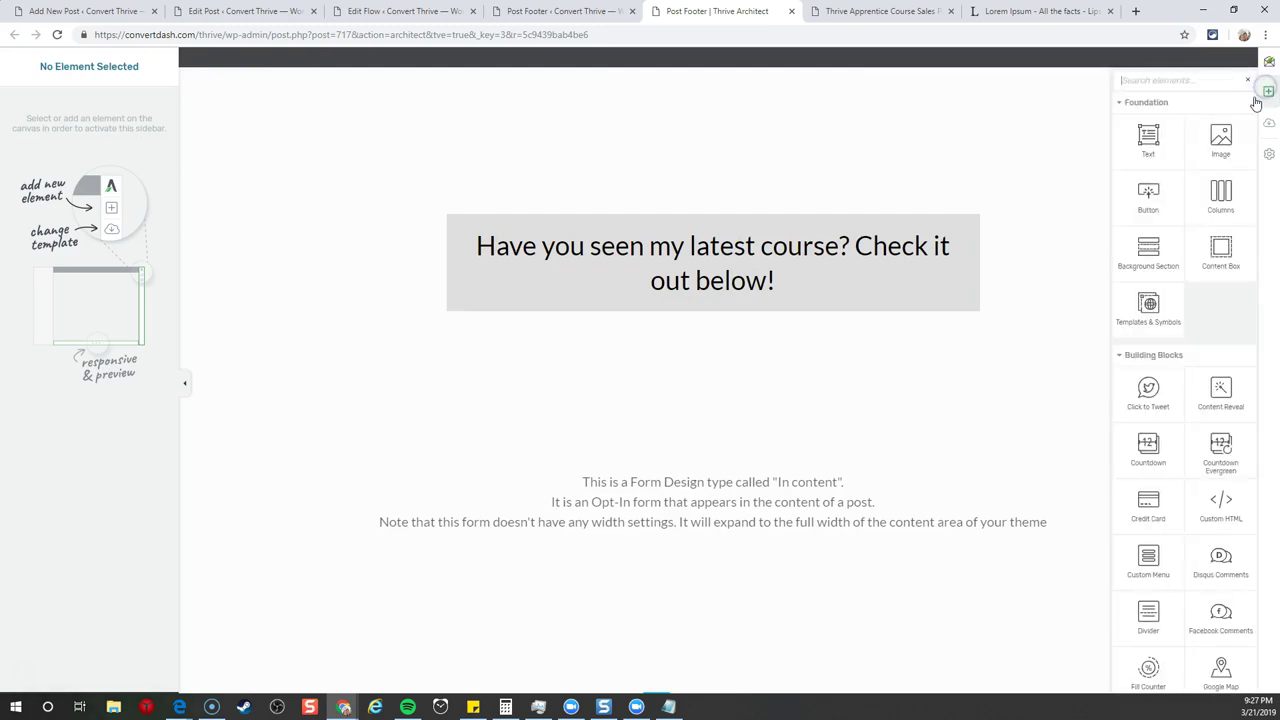
left_click_drag(1148, 192, 738, 300)
left_click(703, 328)
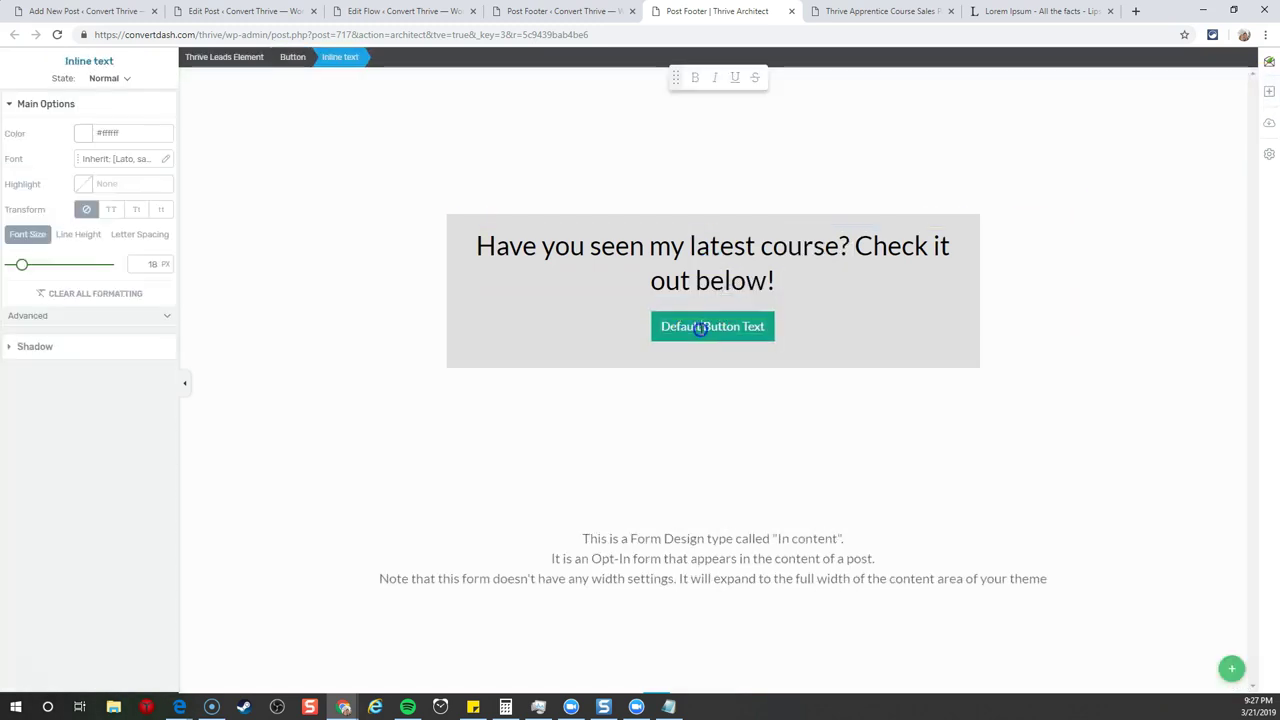
triple_click(700, 328)
type("Learn")
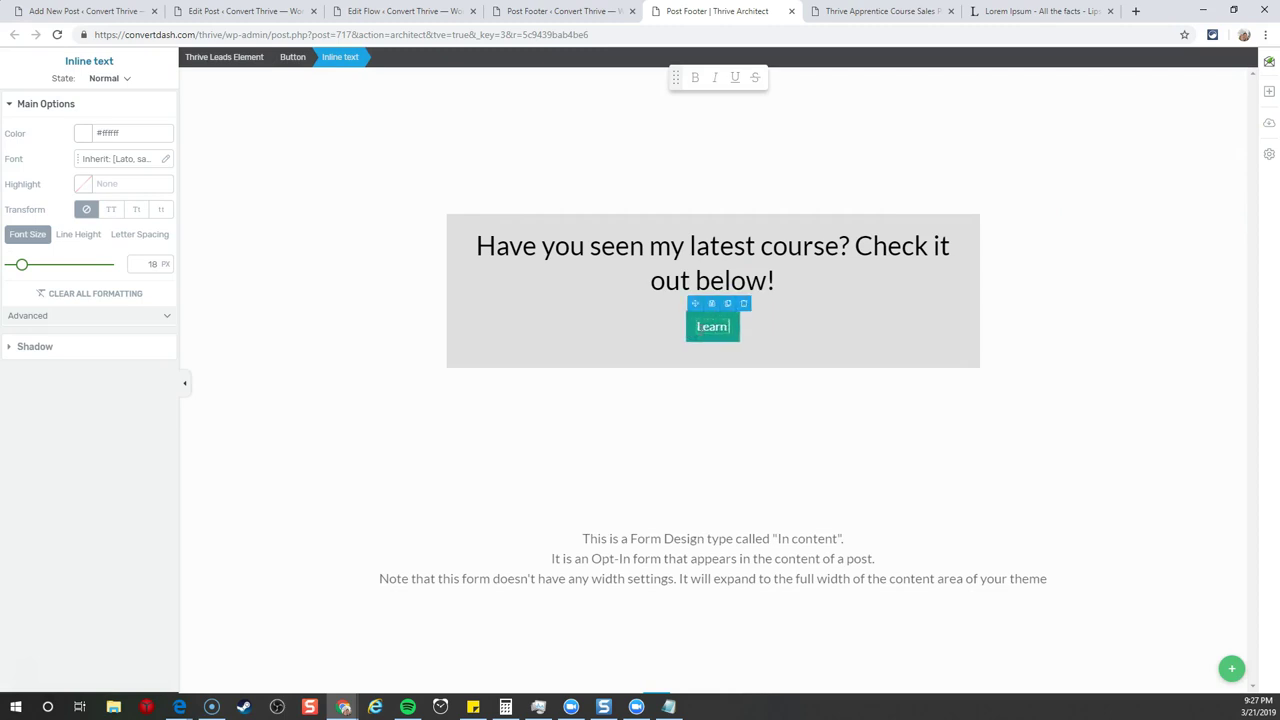
type(" More about the course")
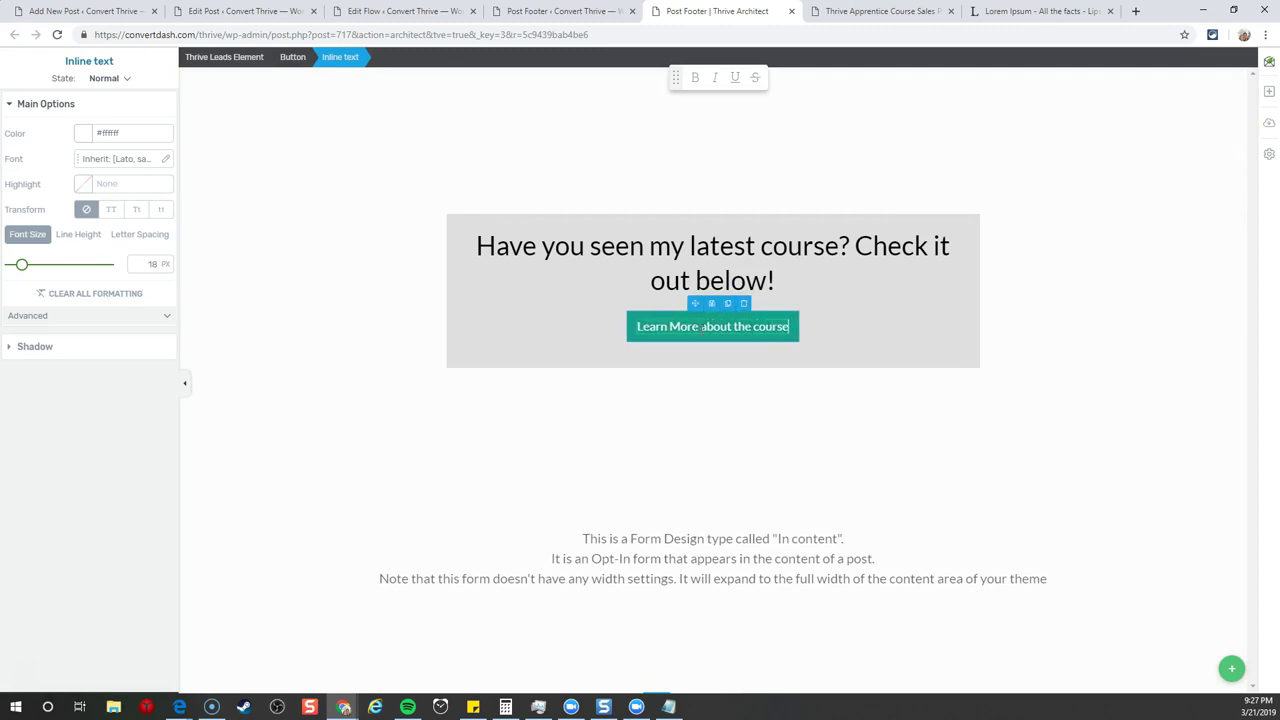
left_click(878, 318)
- Insert the laptop marketing photo from the Media Library below the heading
left_click(1269, 91)
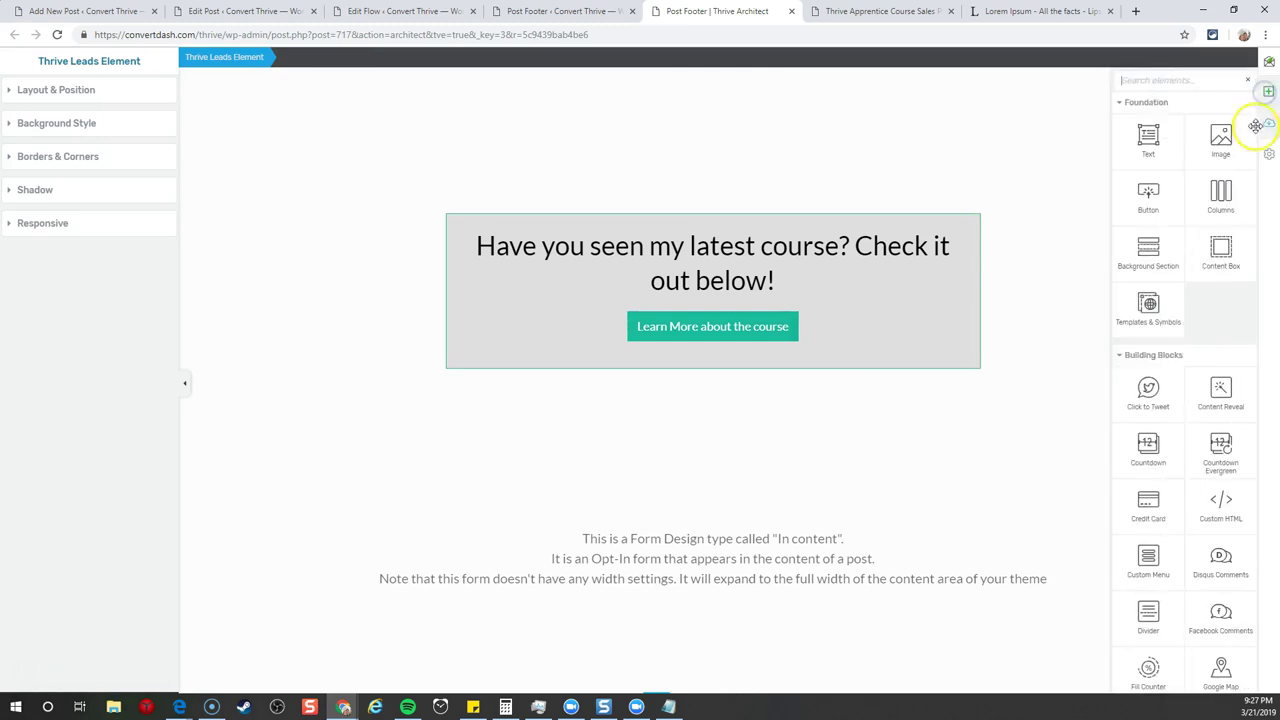
left_click_drag(1160, 188, 776, 286)
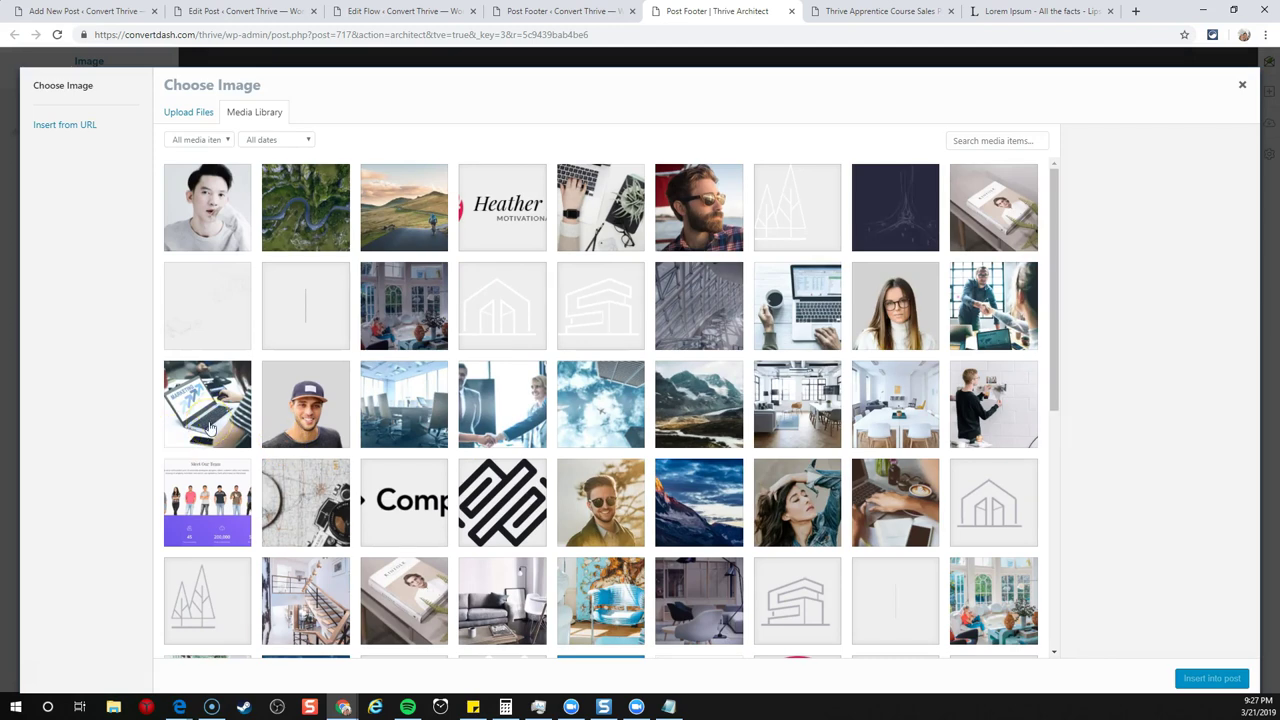
scroll(500, 430, "down", 5)
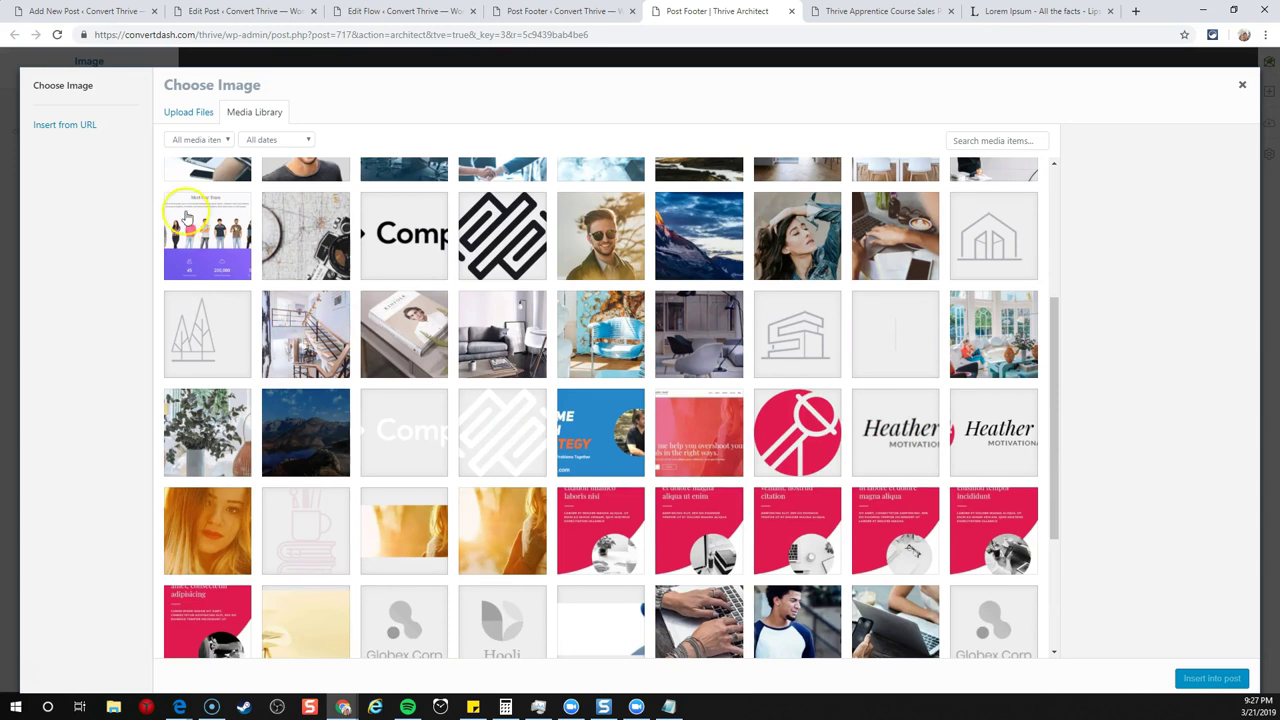
right_click(185, 218)
left_click(207, 170)
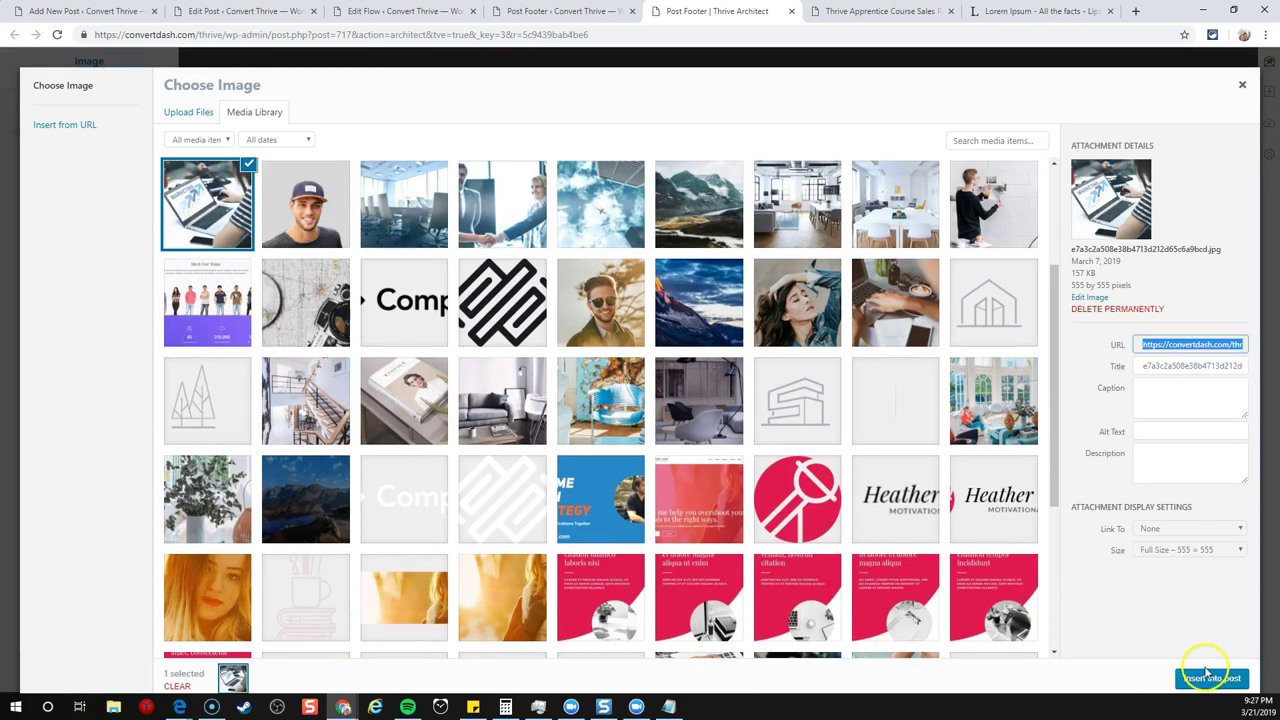
left_click(1207, 676)
- Centre the laptop photo using its Layout & Position settings
left_click(889, 486)
scroll(866, 471, "down", 3)
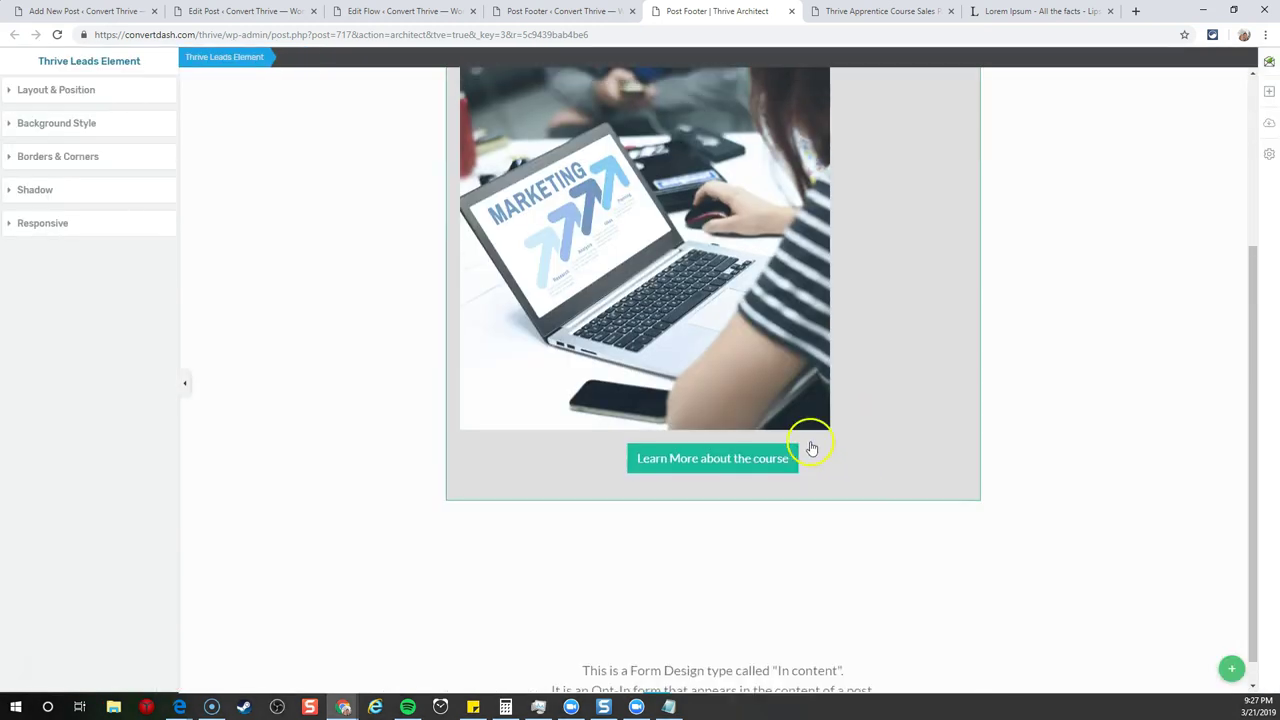
scroll(811, 448, "up", 1)
left_click(811, 448)
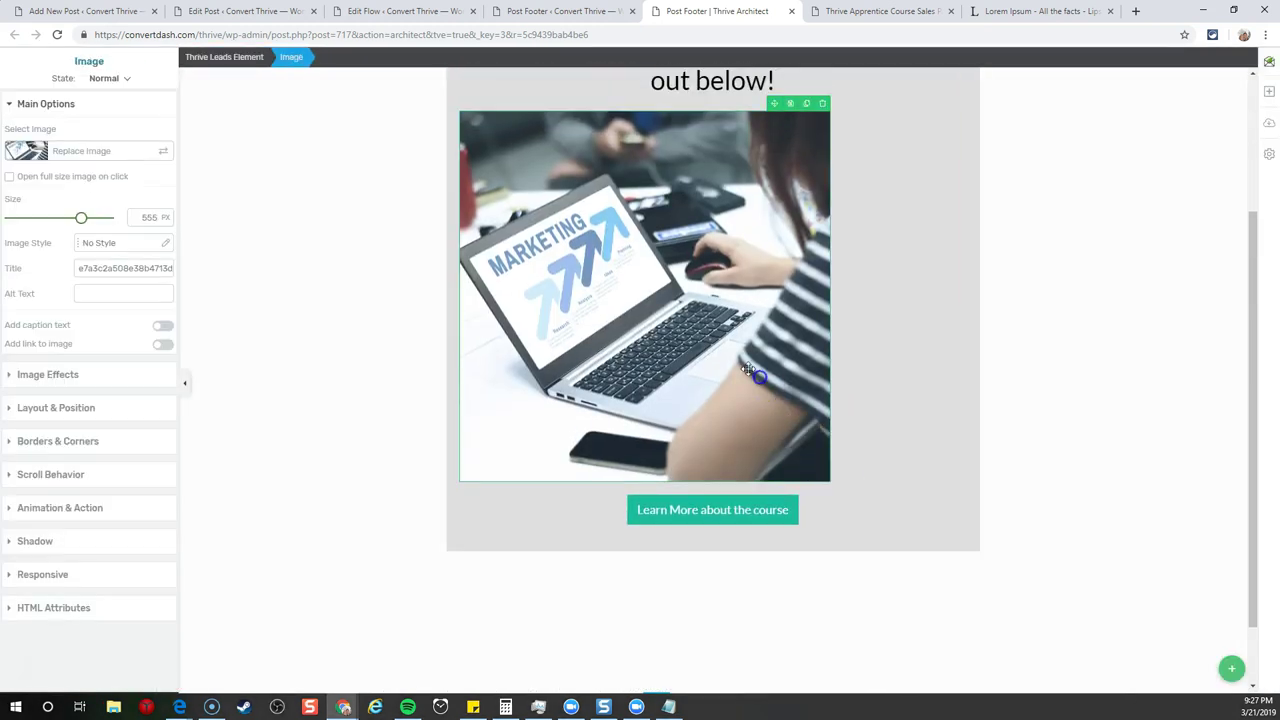
left_click(52, 416)
left_click(142, 370)
- Move the course button into its own column beside the photo
scroll(746, 378, "up", 2)
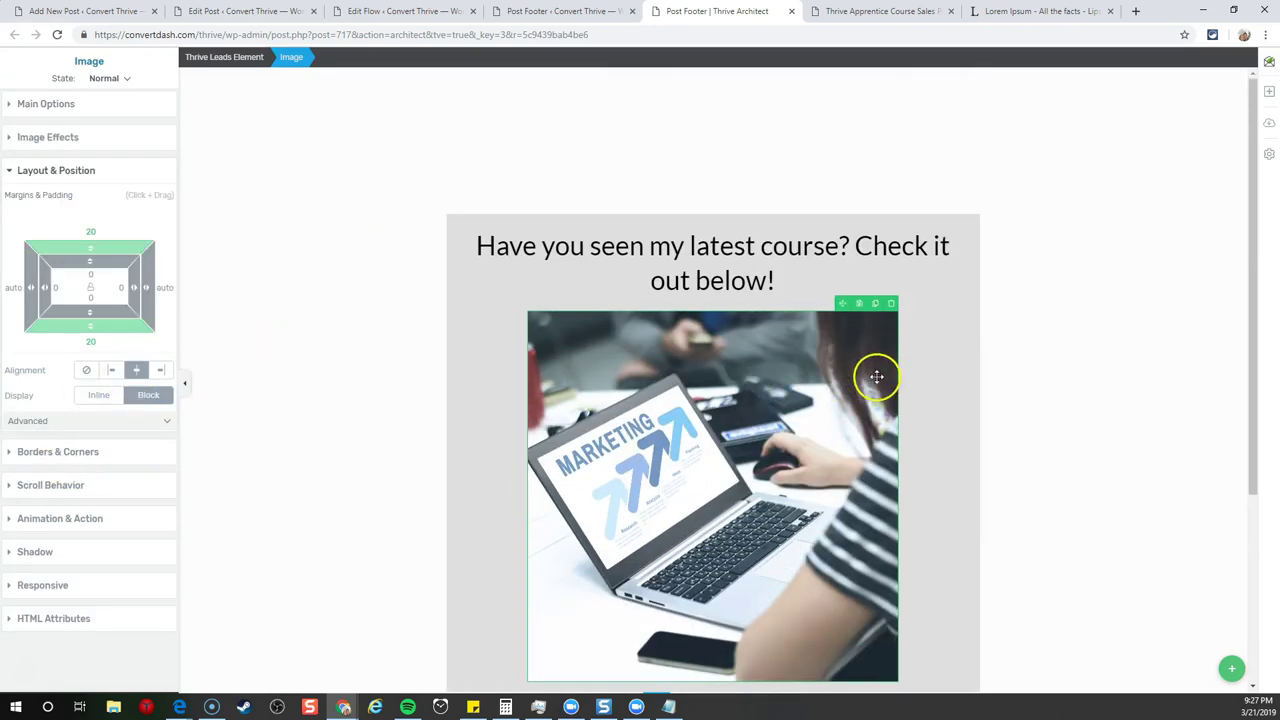
scroll(877, 371, "down", 1)
left_click_drag(762, 577, 907, 345)
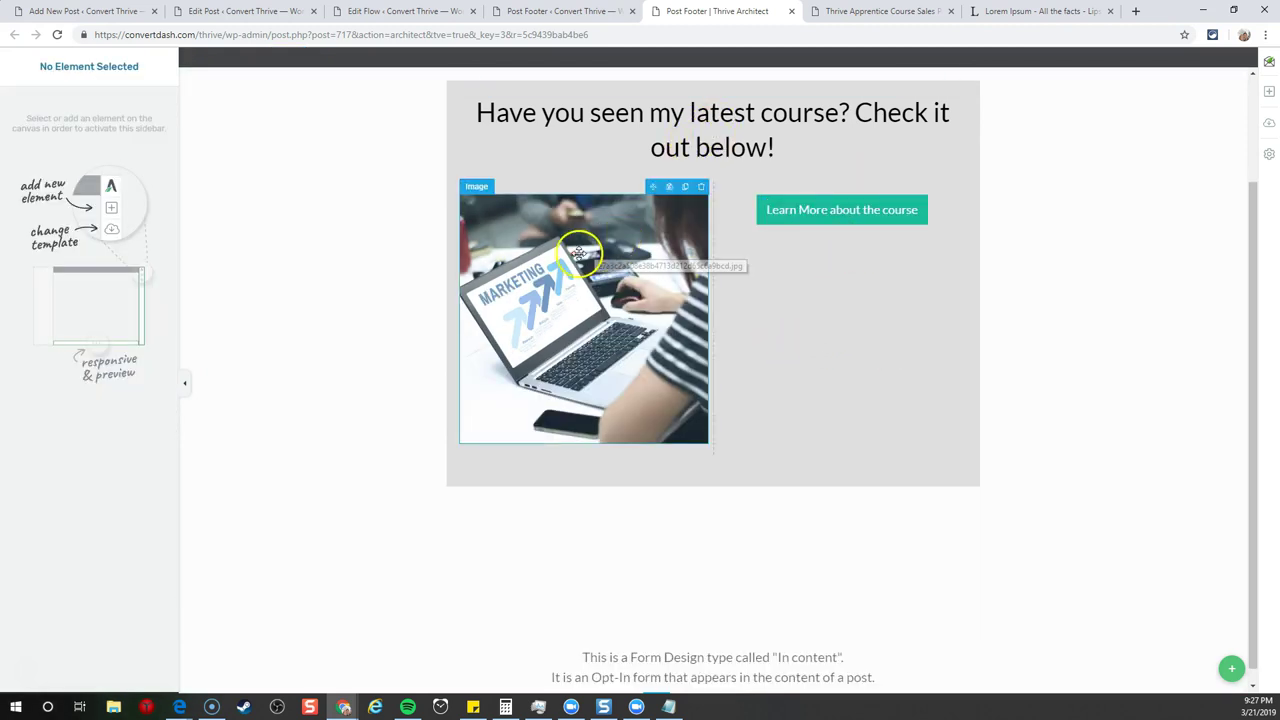
- Add a checklist above the course button, its first item starting 'Learn this'
left_click(1270, 94)
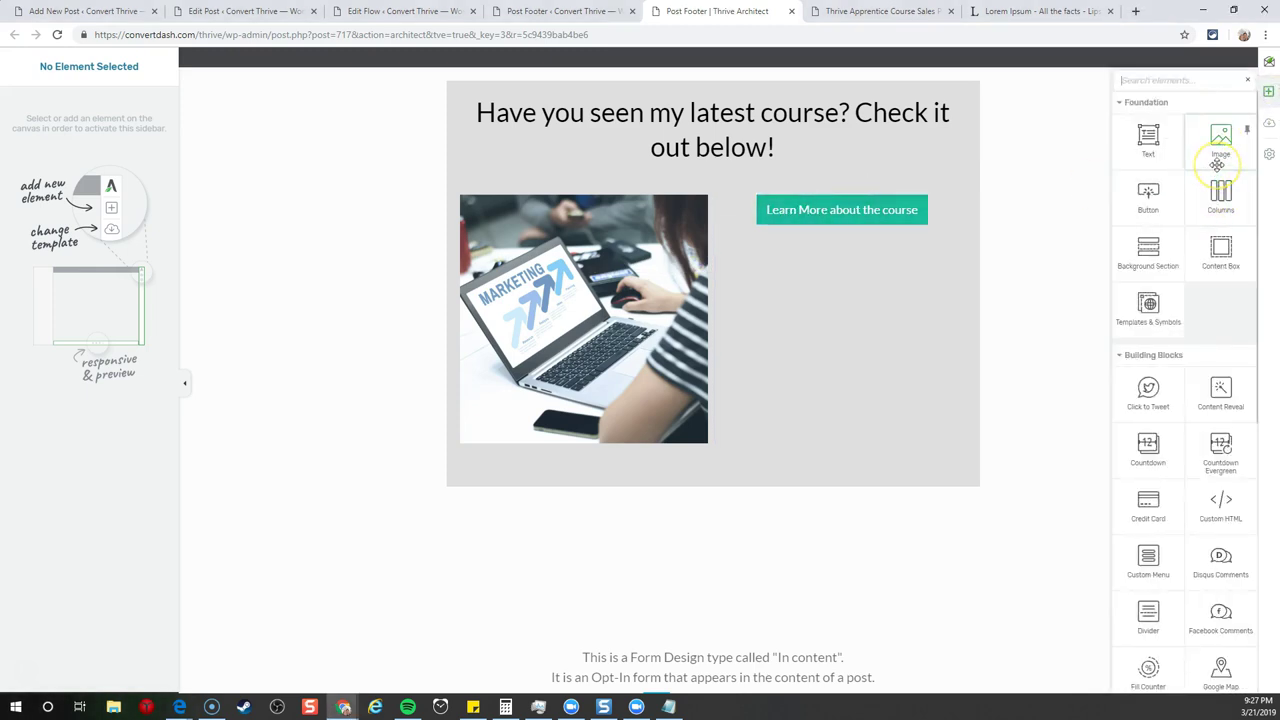
left_click_drag(1220, 165, 846, 194)
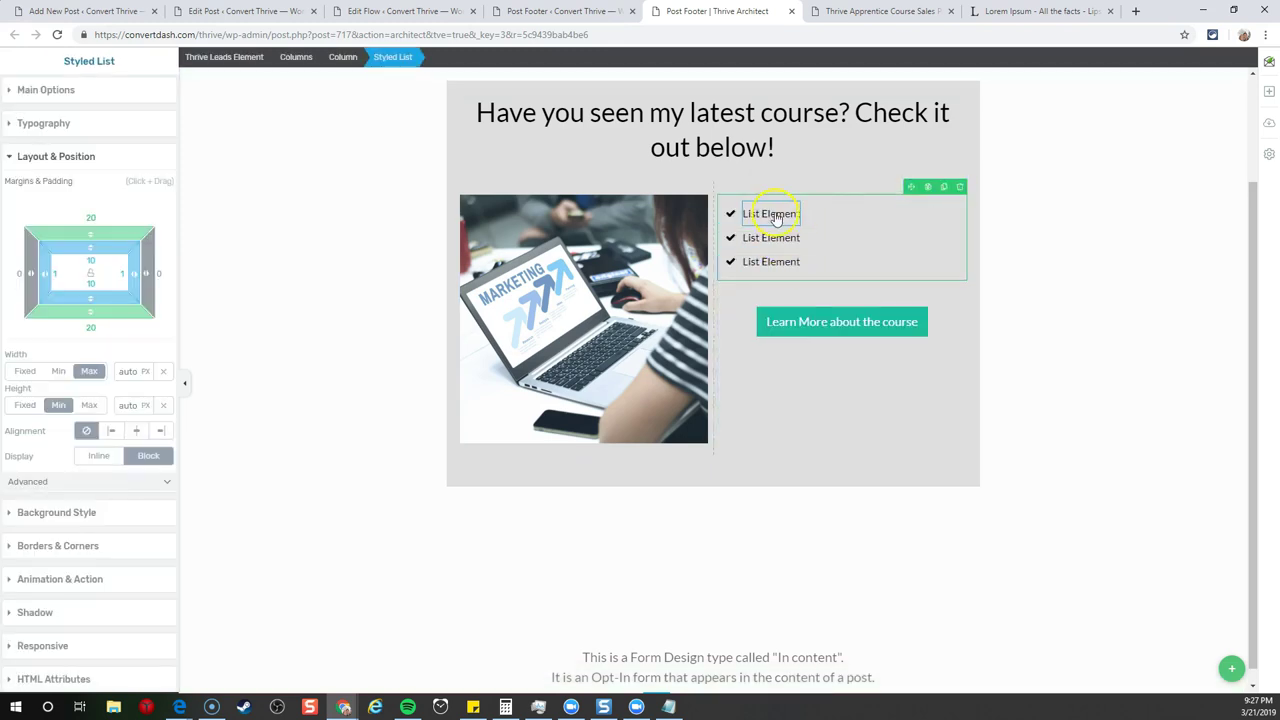
double_click(775, 215)
type("Learn this")
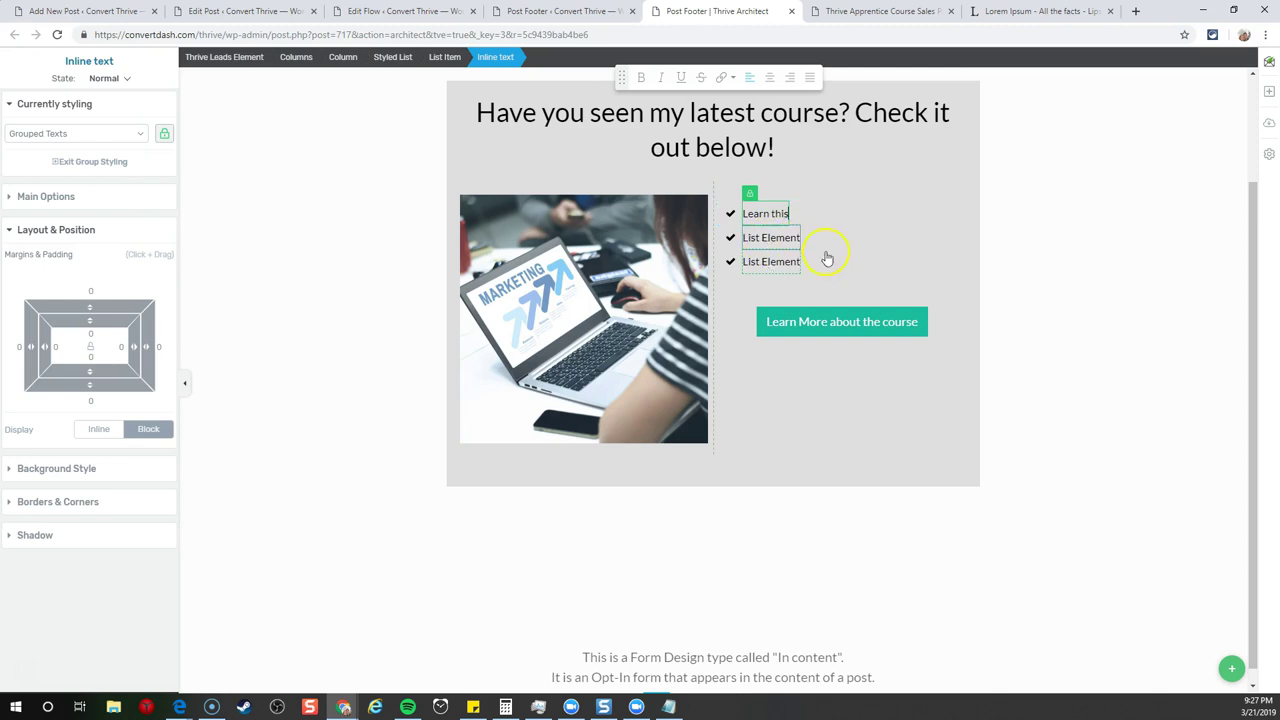
left_click(822, 291)
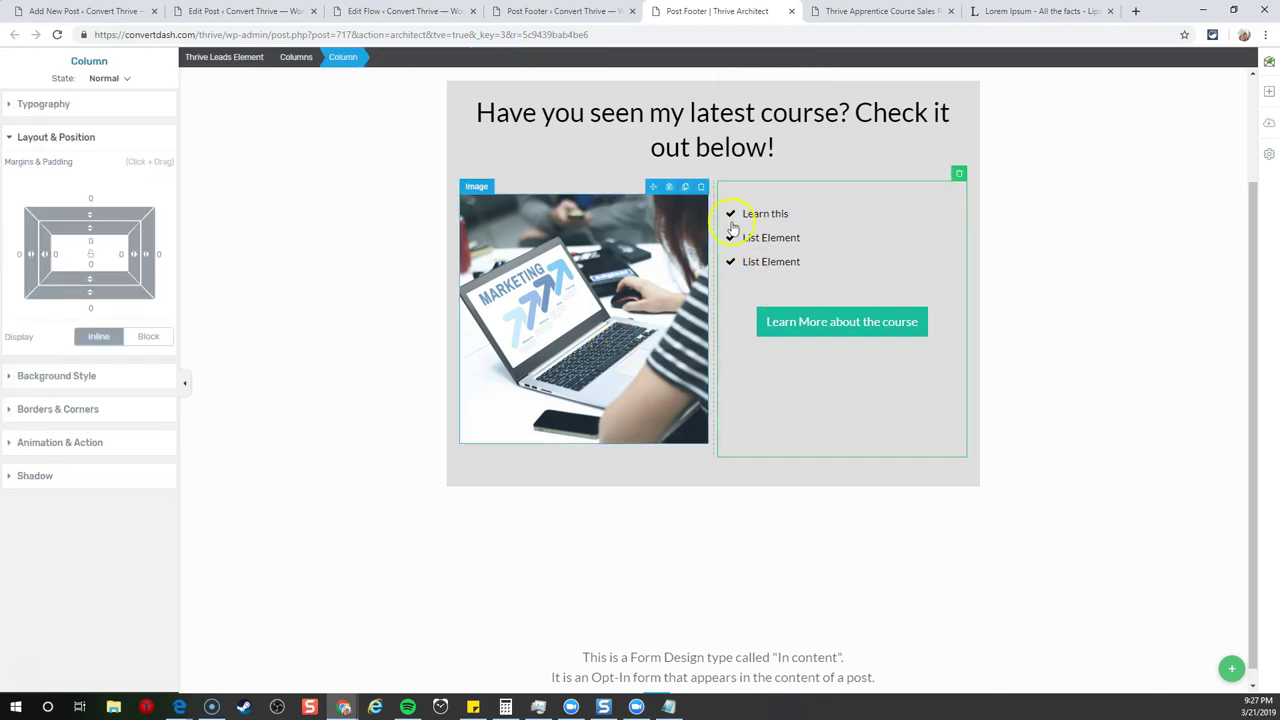
- Set the form's background colour to light grey #f4f4f4
left_click(452, 92)
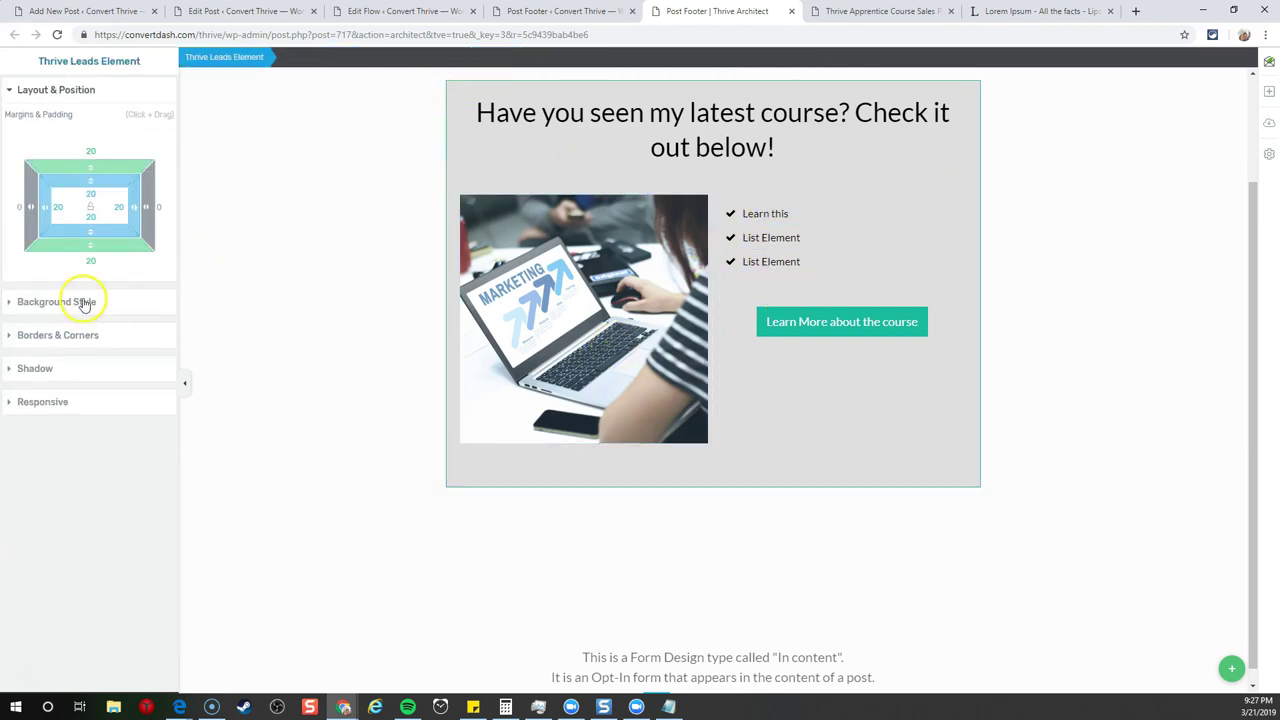
left_click(85, 301)
left_click(15, 205)
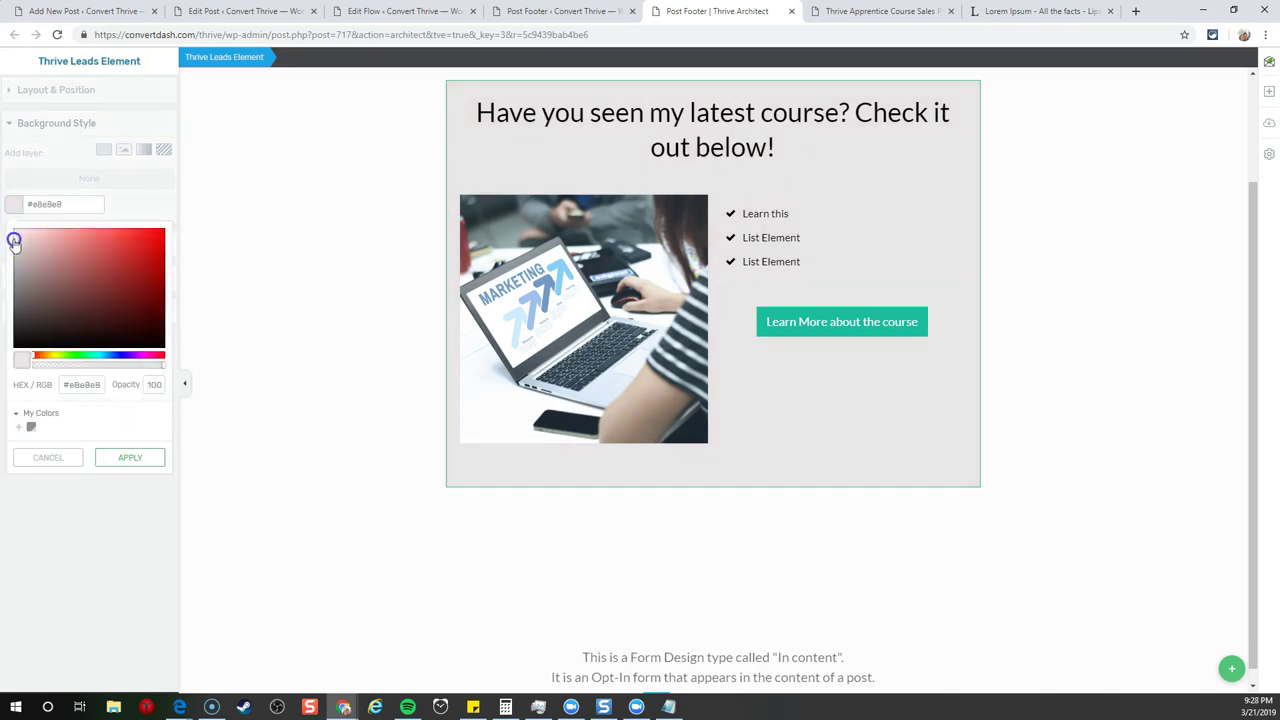
left_click_drag(14, 242, 6, 236)
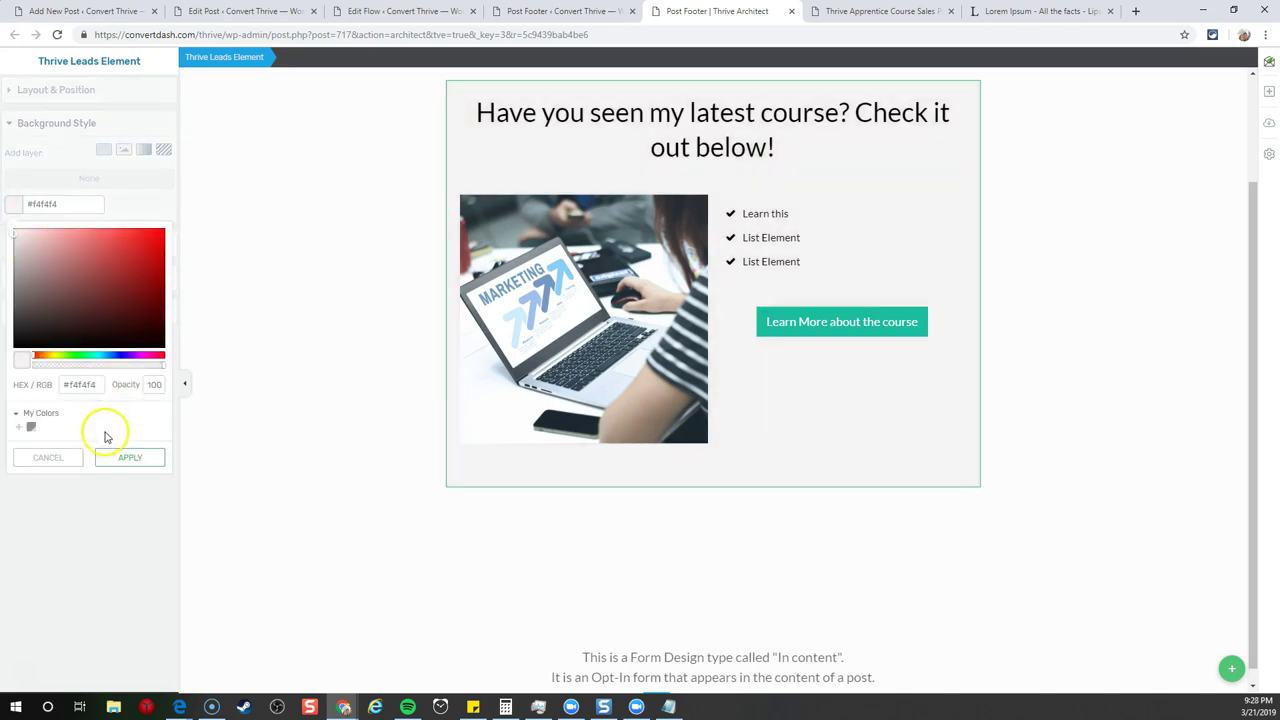
left_click(125, 457)
- Give the form a solid grey #838383 border
left_click(55, 250)
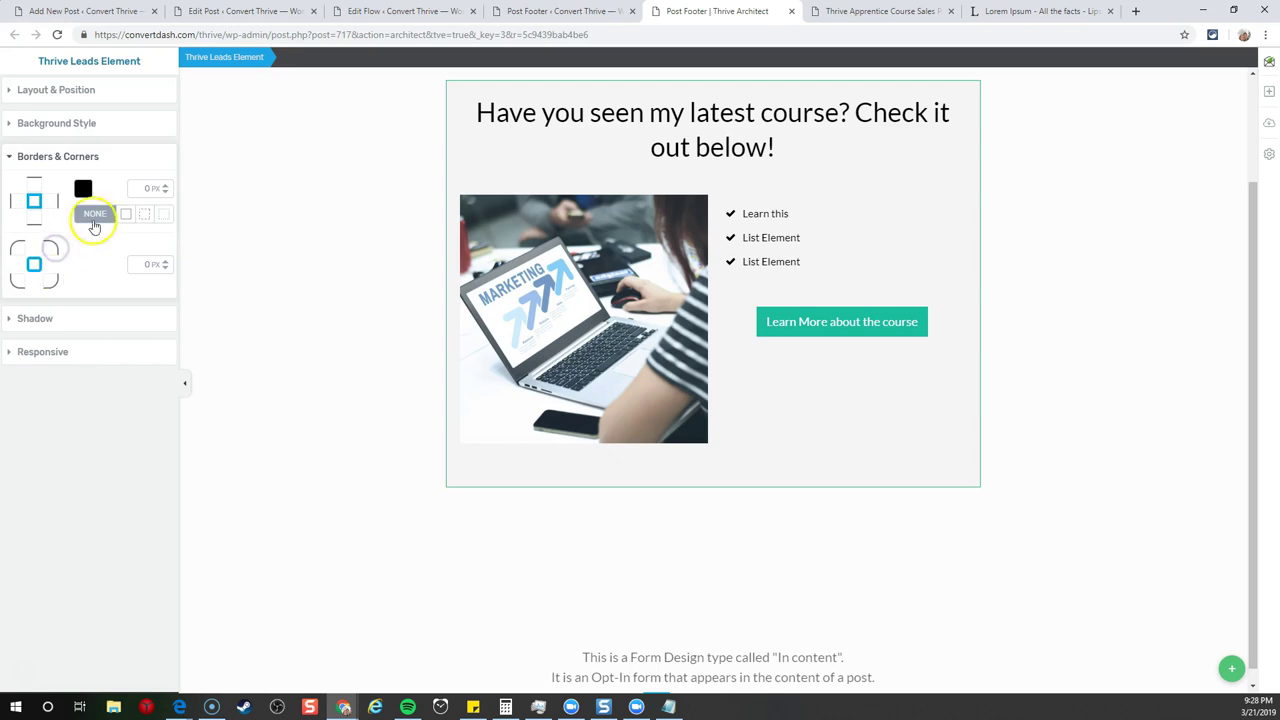
type("1")
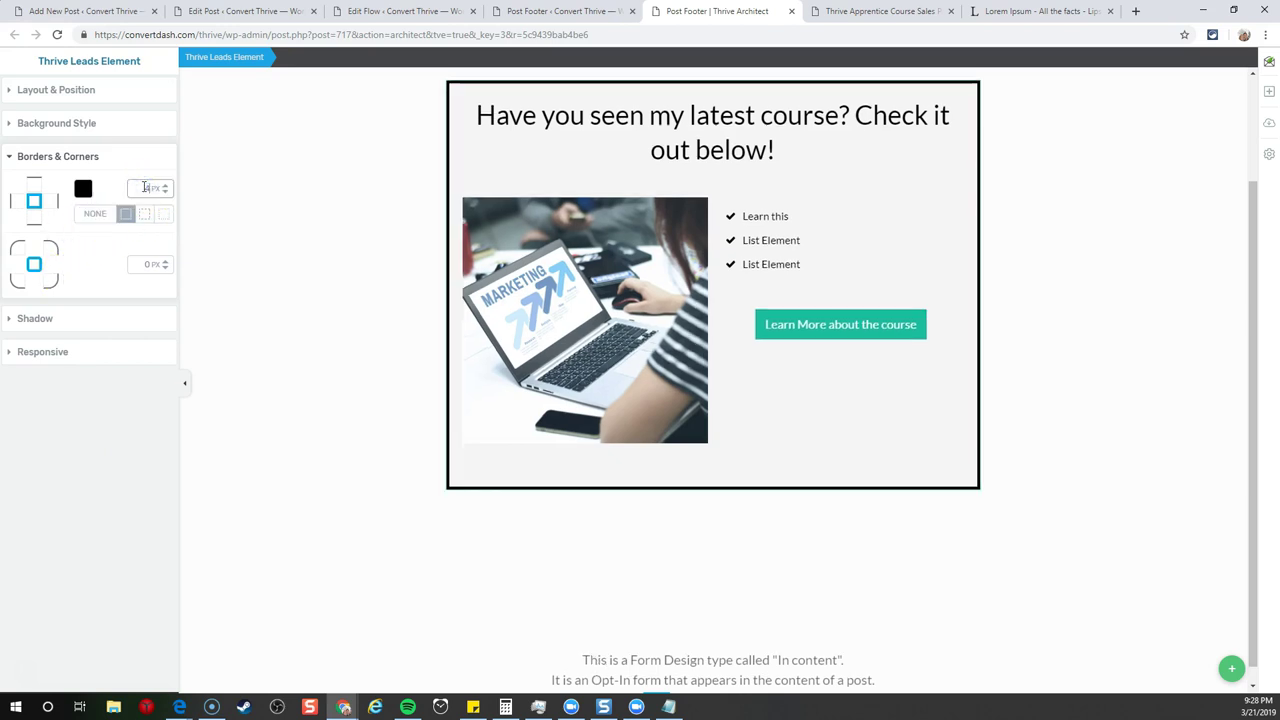
left_click(83, 189)
left_click_drag(48, 252, 14, 270)
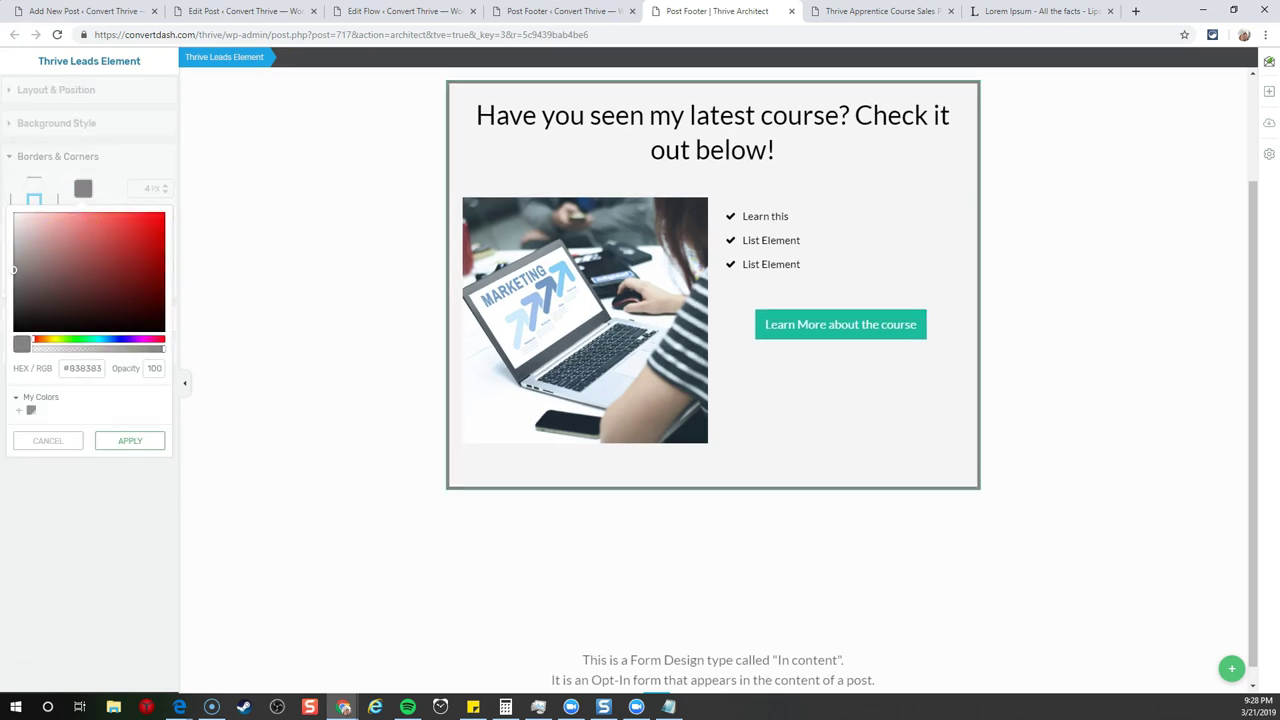
left_click(310, 349)
scroll(1000, 310, "up", 2)
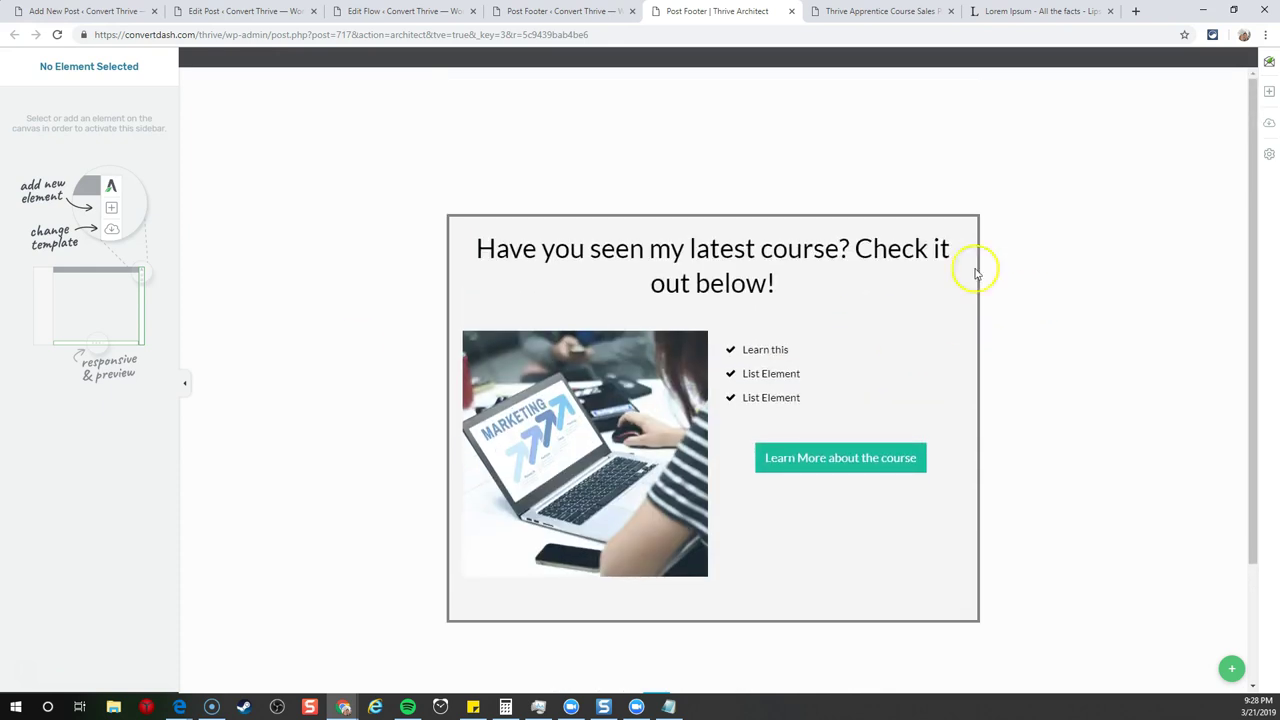
- View the Thrive Apprentice Course Tutorial Flow's landing page in a new tab
left_click(768, 452)
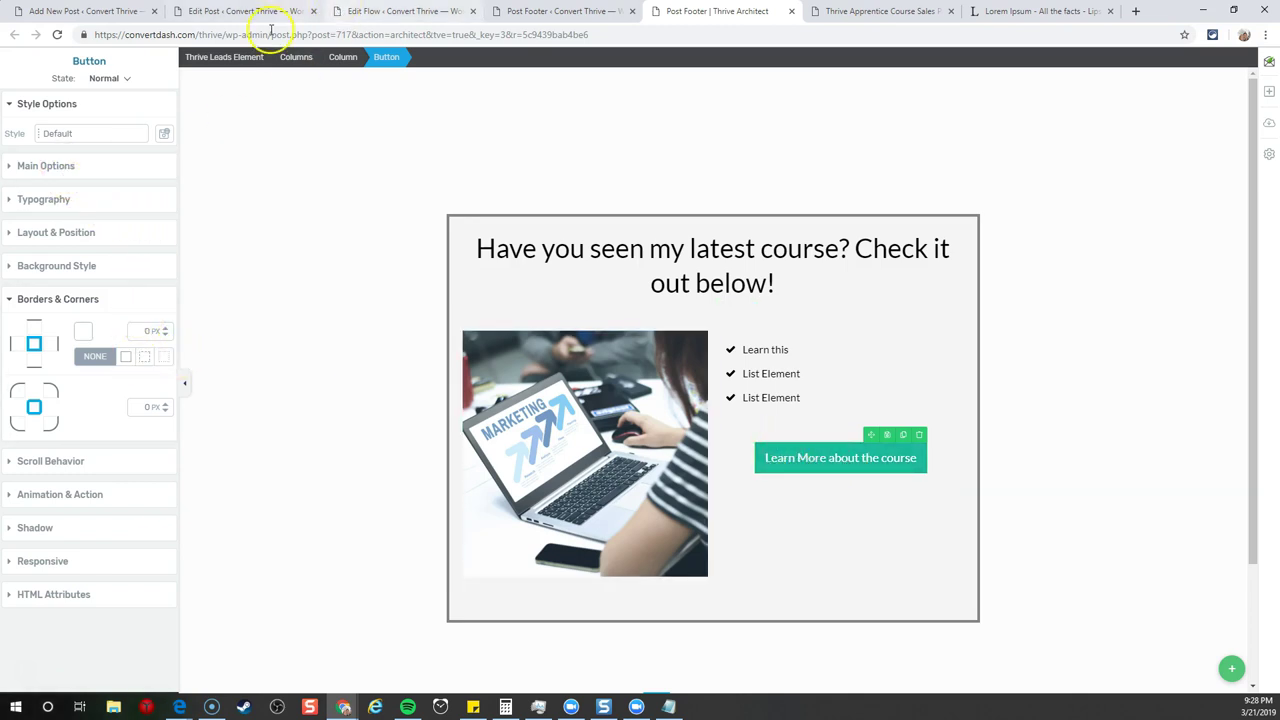
left_click(430, 12)
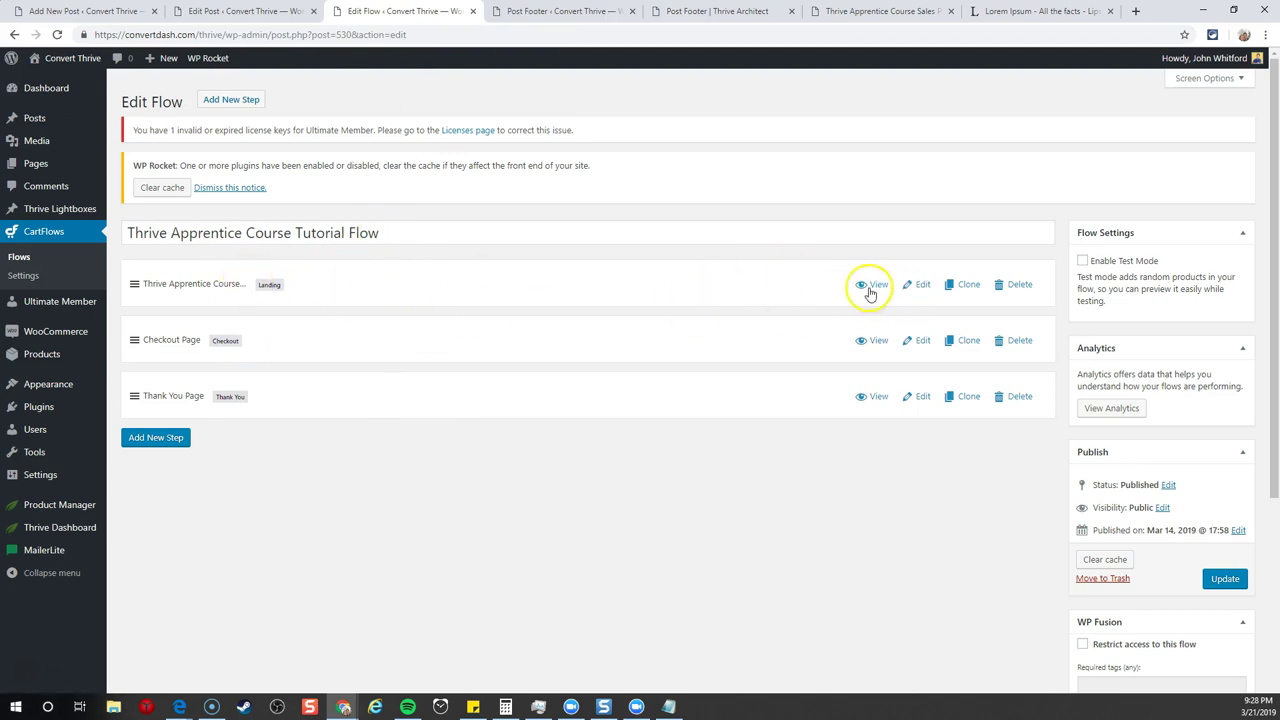
left_click(869, 287)
left_click(490, 11)
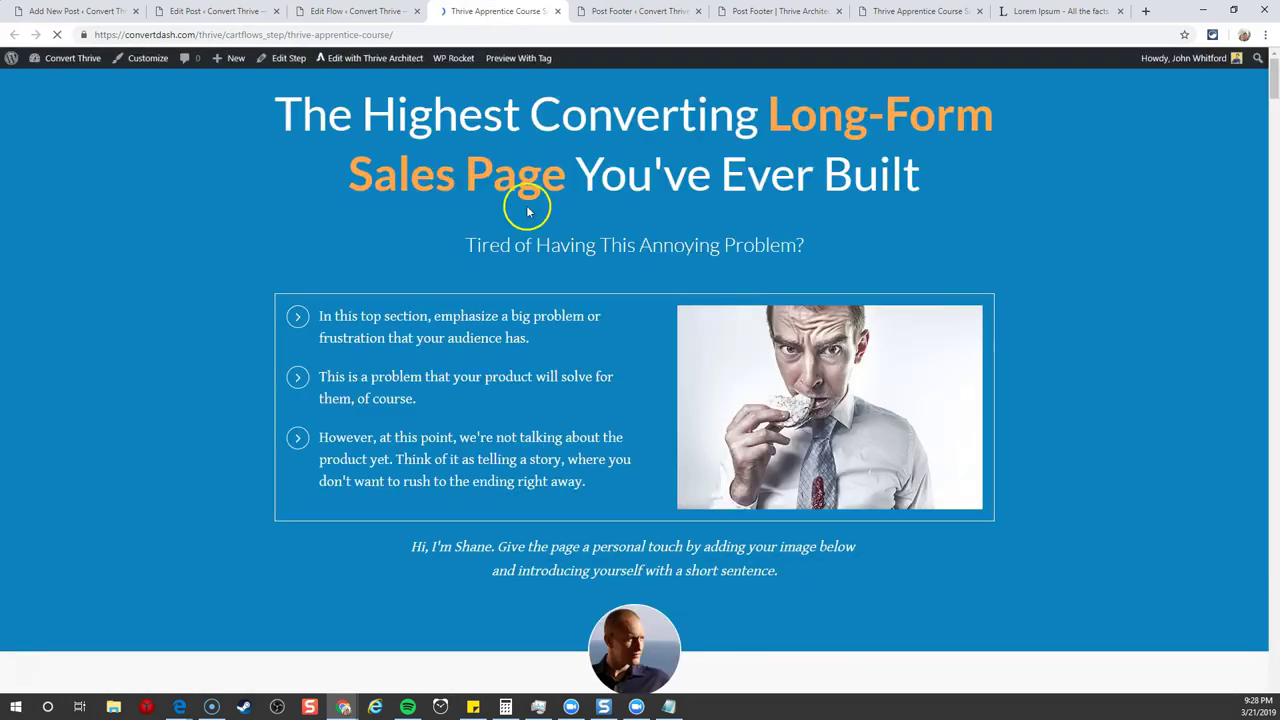
scroll(795, 273, "down", 3)
scroll(795, 273, "down", 20)
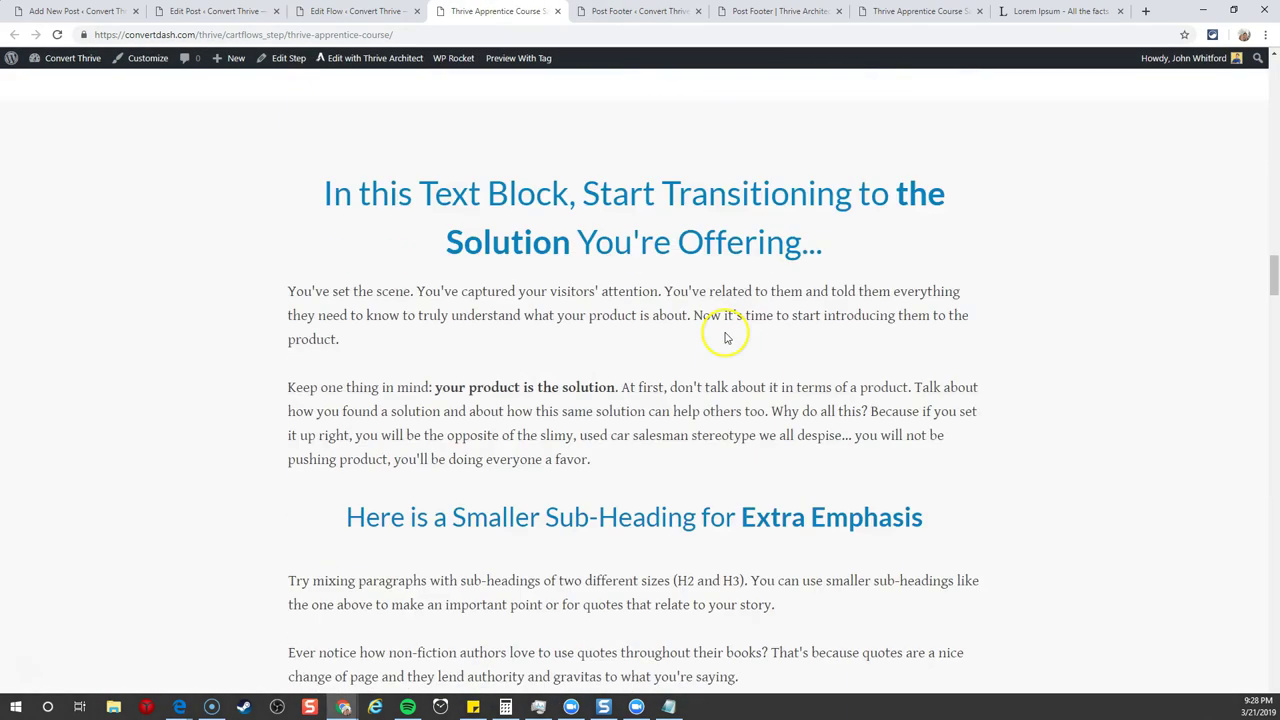
- Copy the landing step's link address from the Edit Flow page
left_click(360, 11)
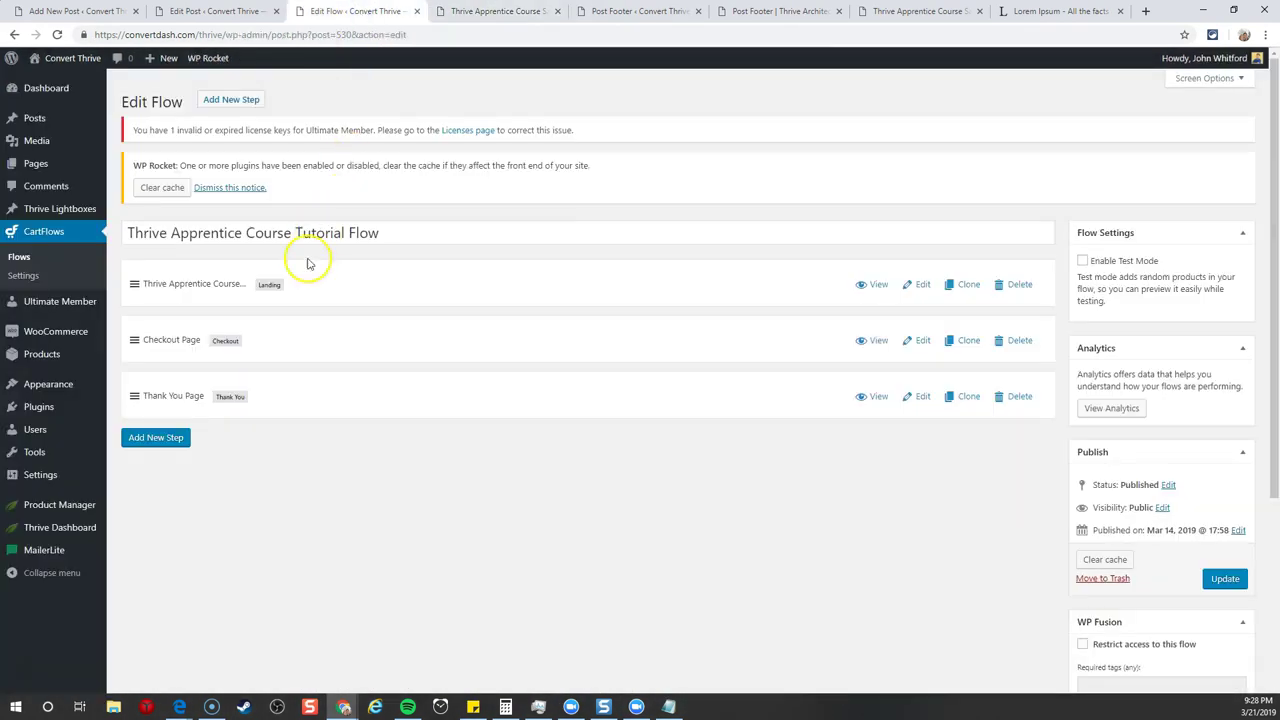
right_click(871, 285)
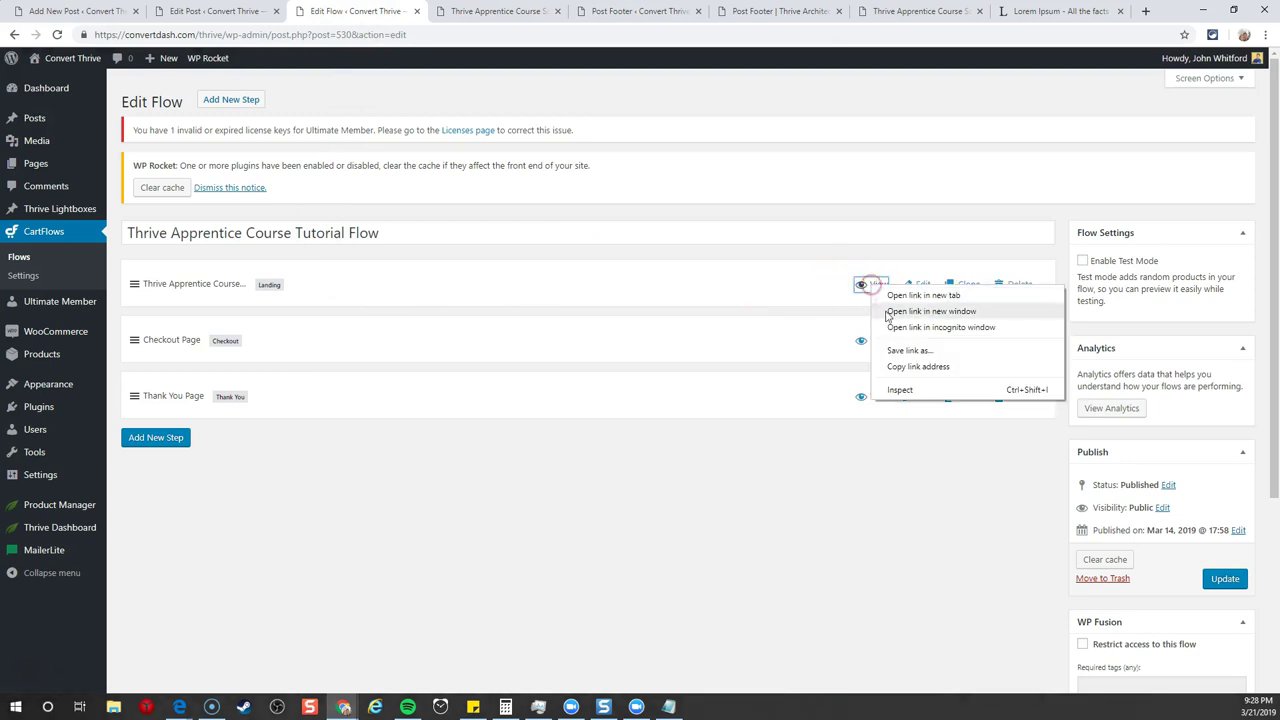
left_click(903, 367)
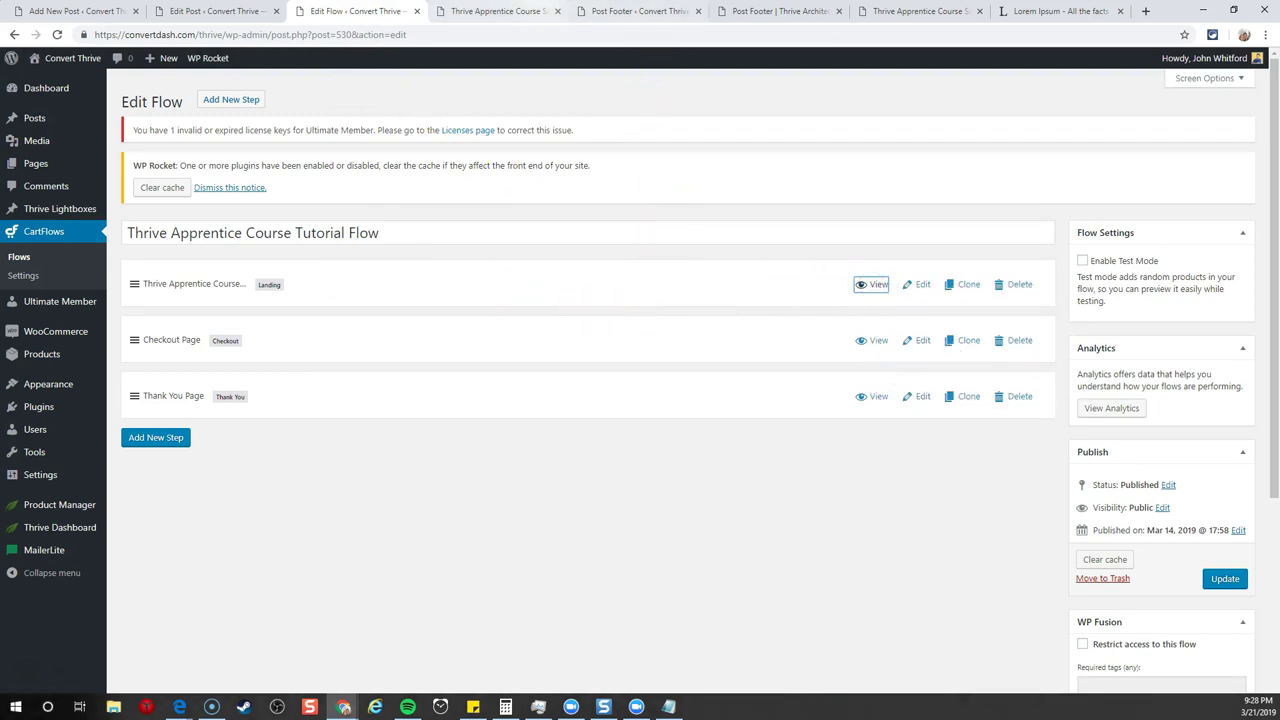
- Set the 'Learn More about the course' button link to the copied CartFlows landing page URL
left_click(612, 11)
left_click(740, 11)
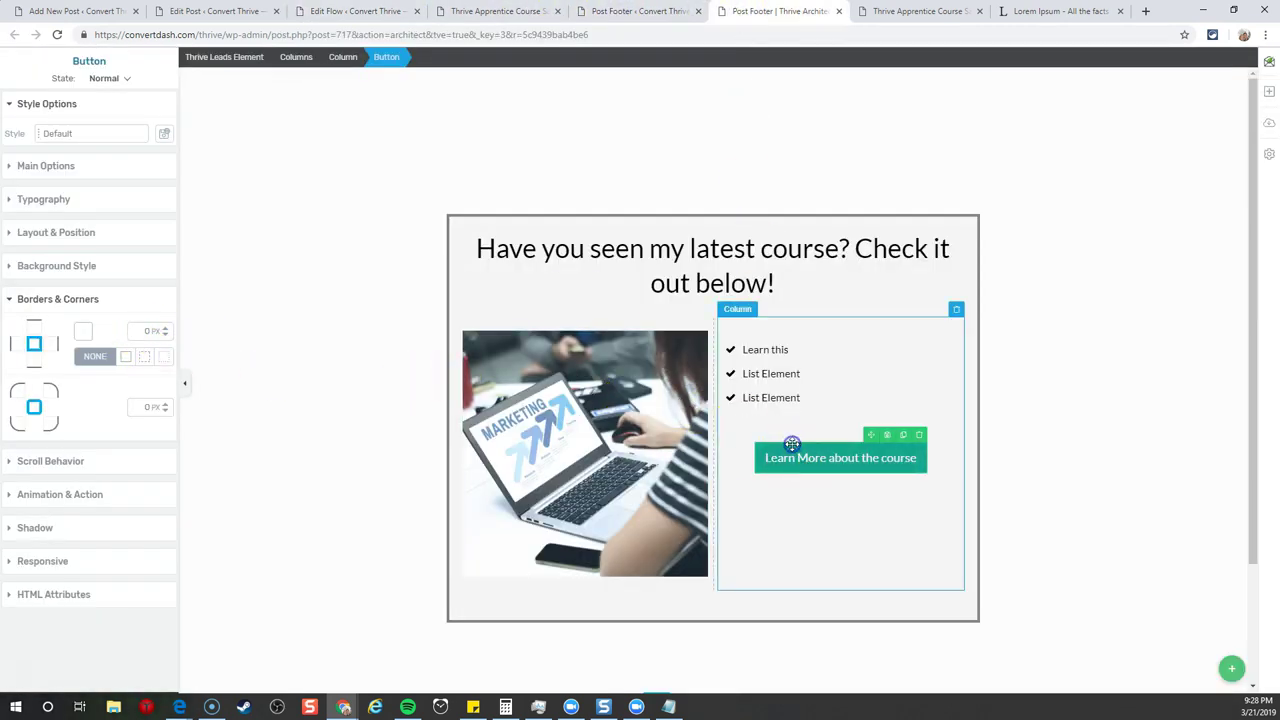
left_click(45, 166)
left_click(79, 385)
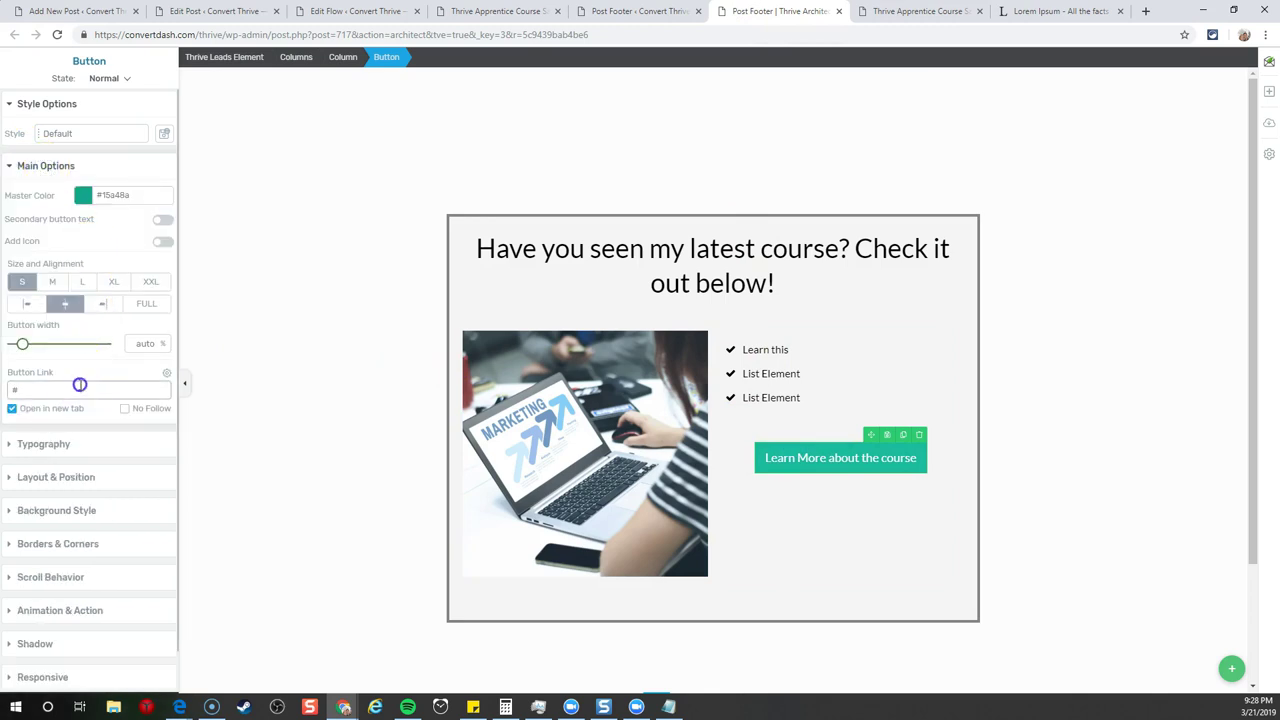
key("ctrl+v")
left_click(113, 370)
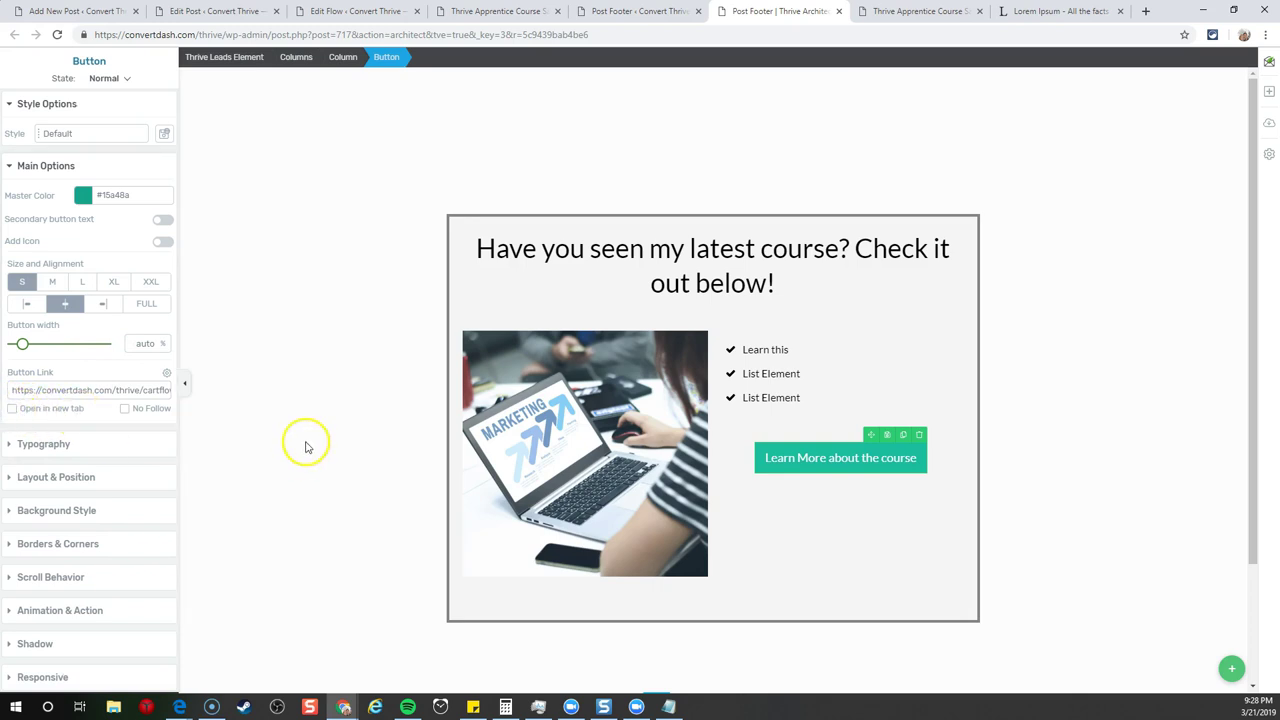
left_click(326, 531)
- Zoom the editor to 90% and bring up the Save Work options
scroll(412, 553, "down", 2)
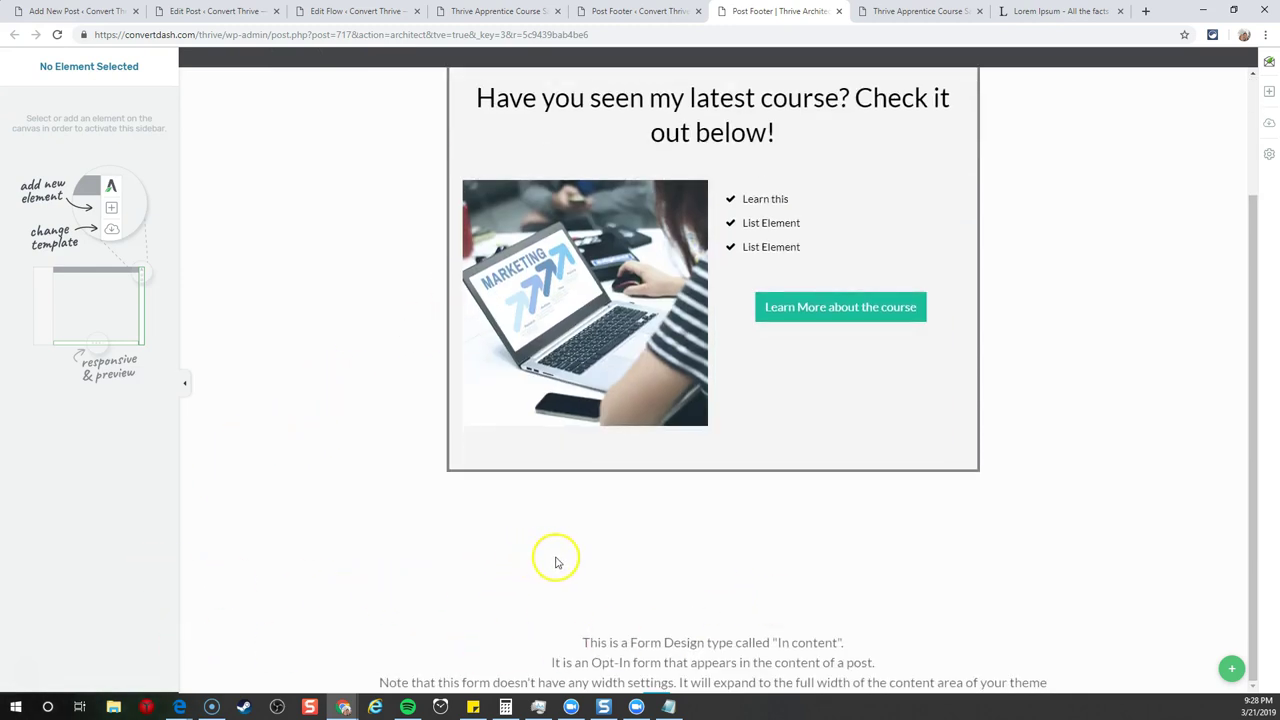
scroll(557, 563, "up", 2)
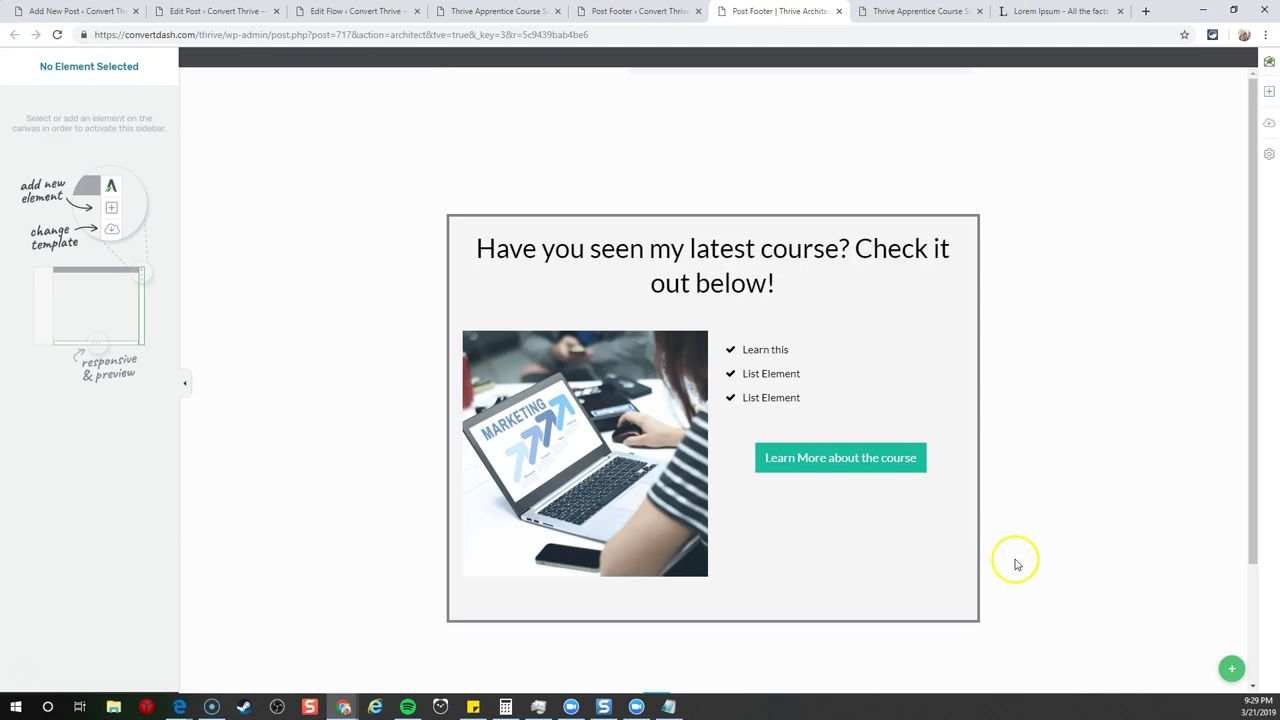
key("ctrl+minus")
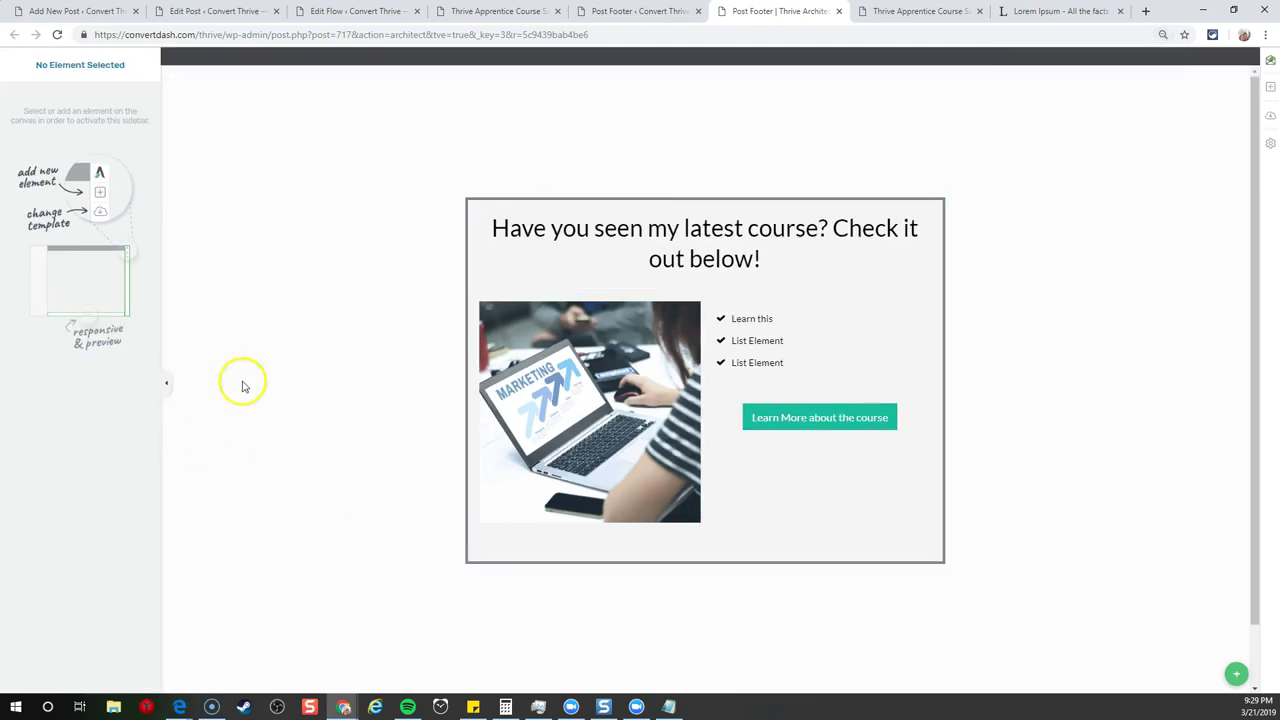
scroll(243, 380, "down", 1)
left_click(145, 688)
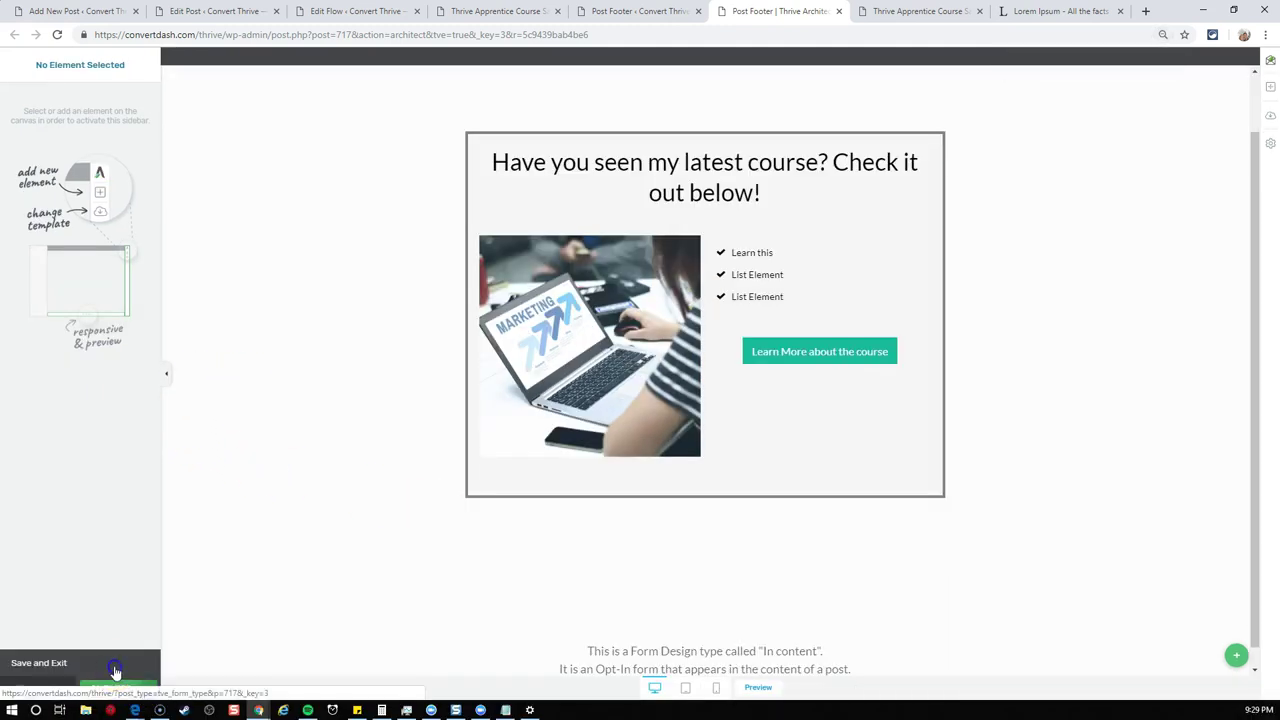
- Save and exit the form design, closing the preview tab
left_click(114, 663)
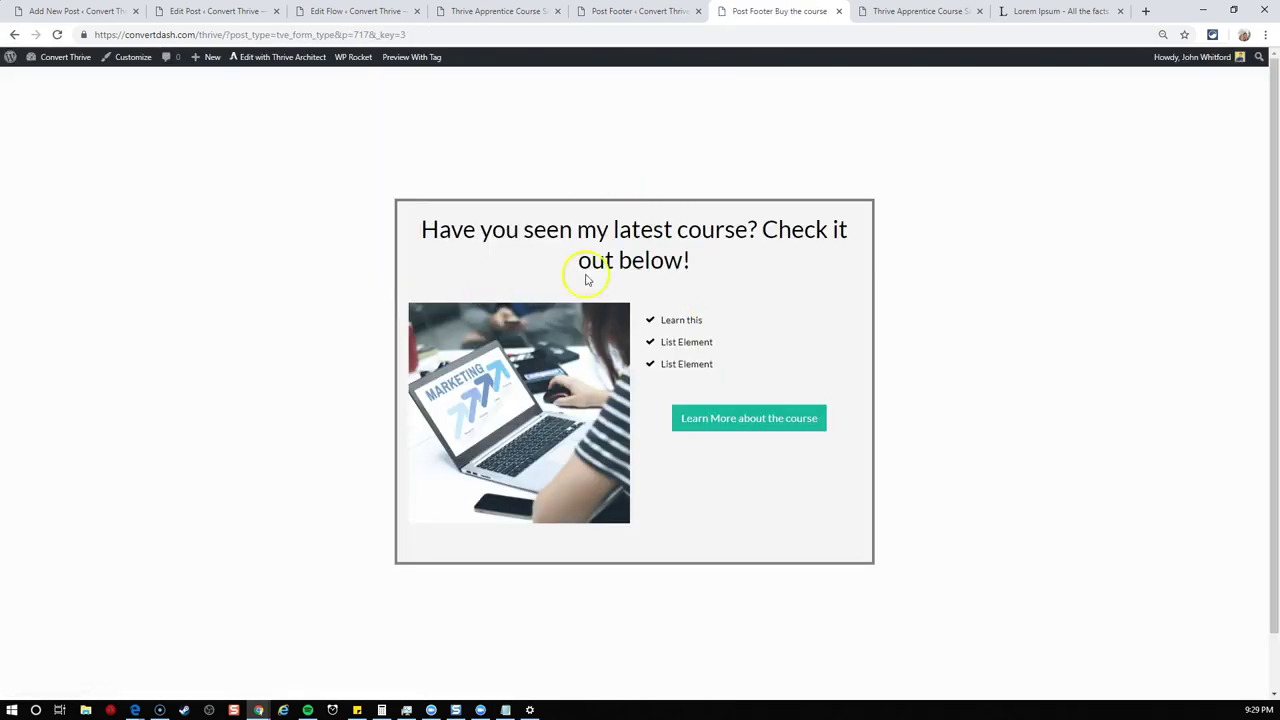
left_click(838, 13)
left_click(665, 13)
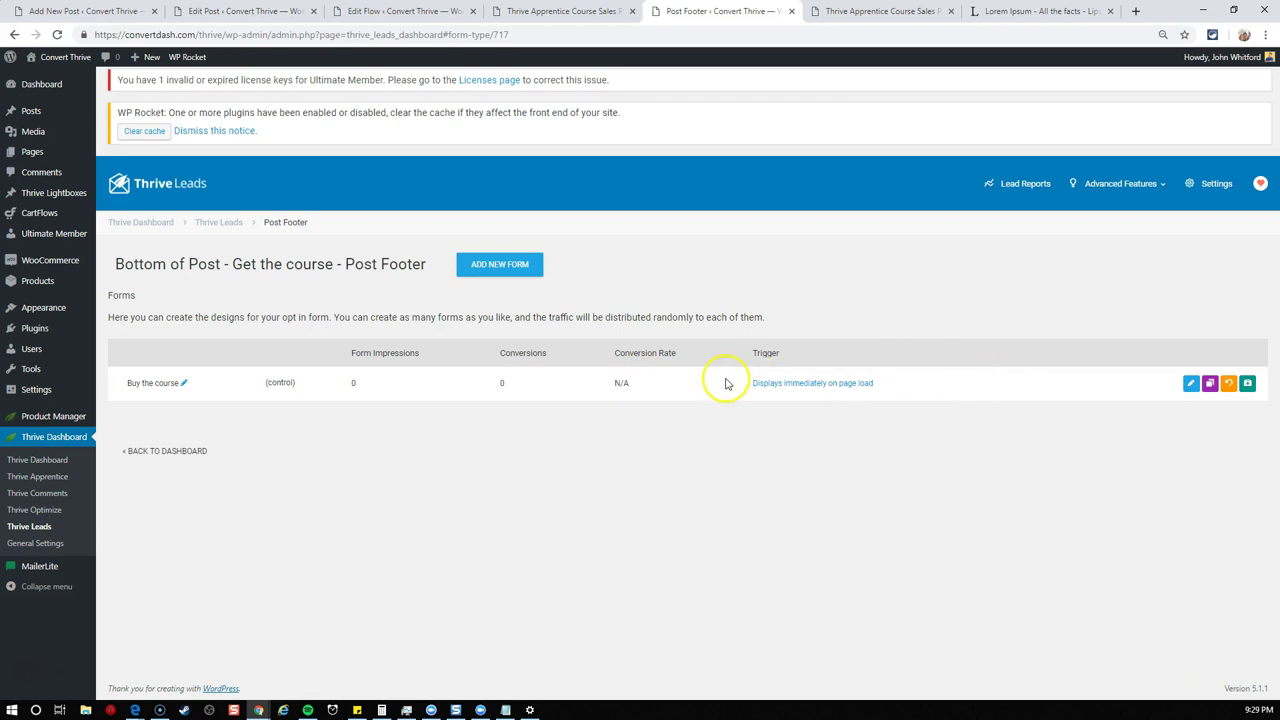
- Set the lead group's display settings to All Posts and save them
left_click(206, 222)
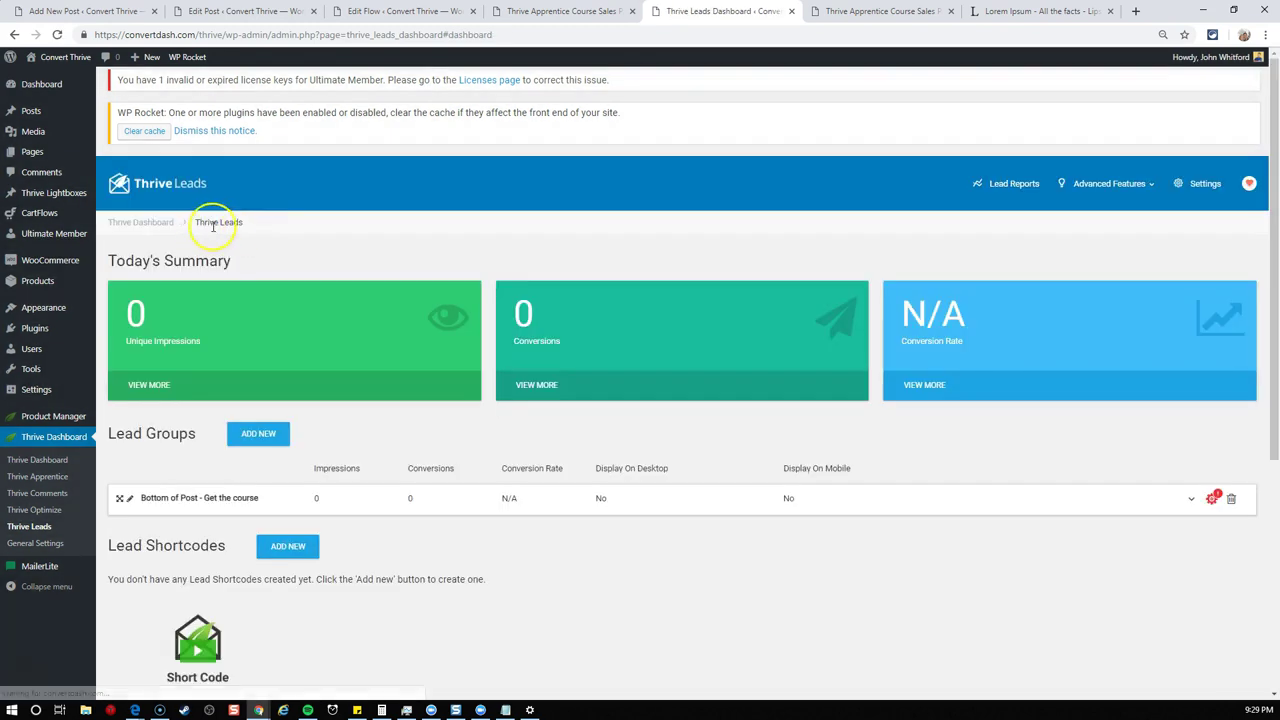
left_click(1210, 501)
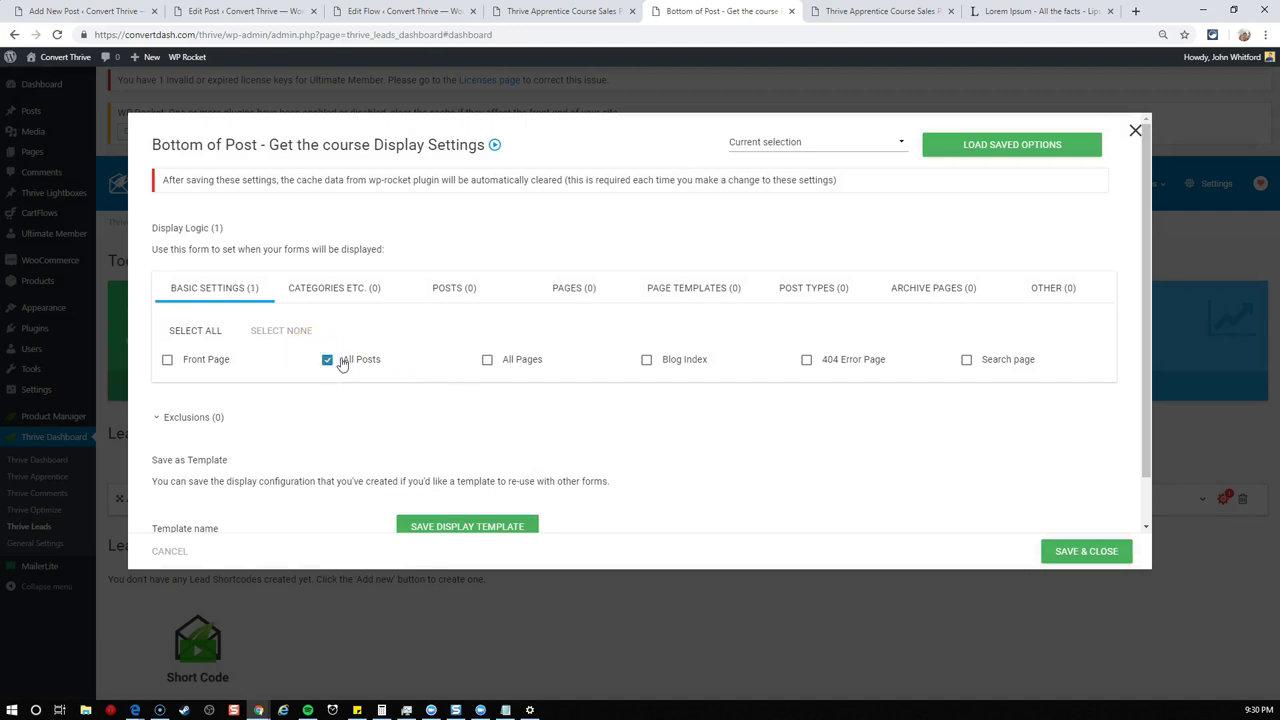
left_click(1082, 553)
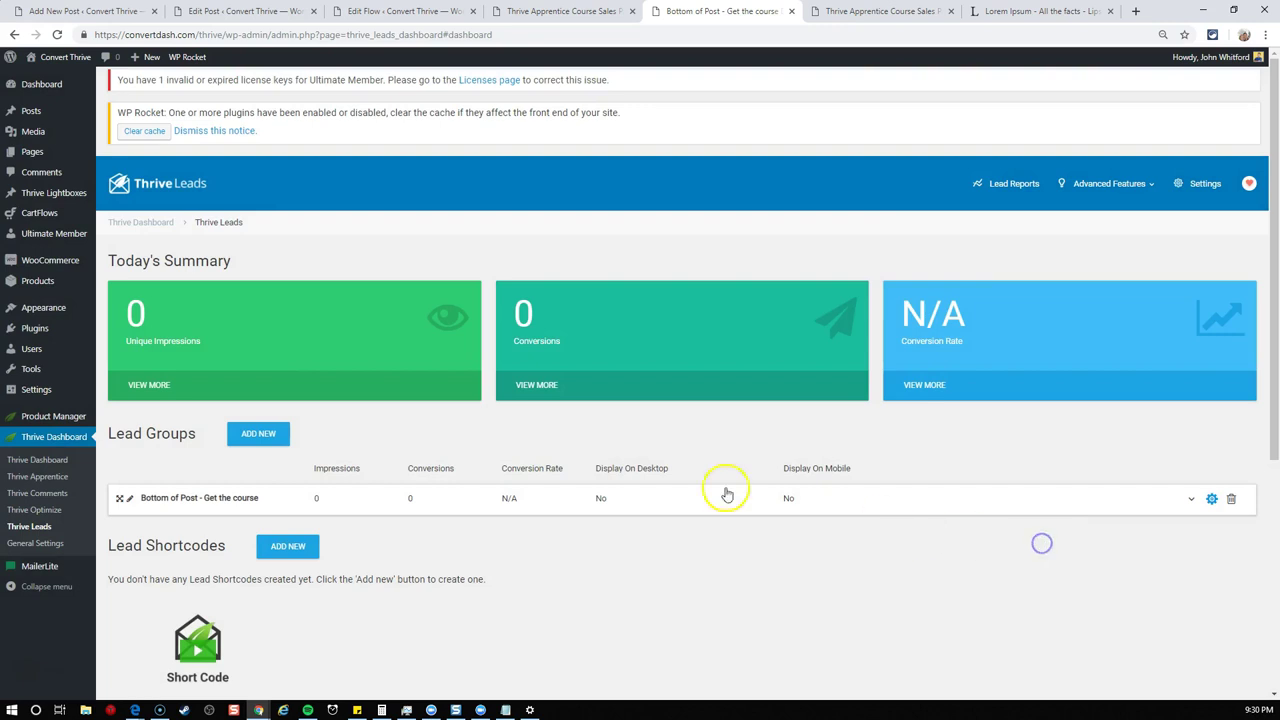
mouse_move(33, 88)
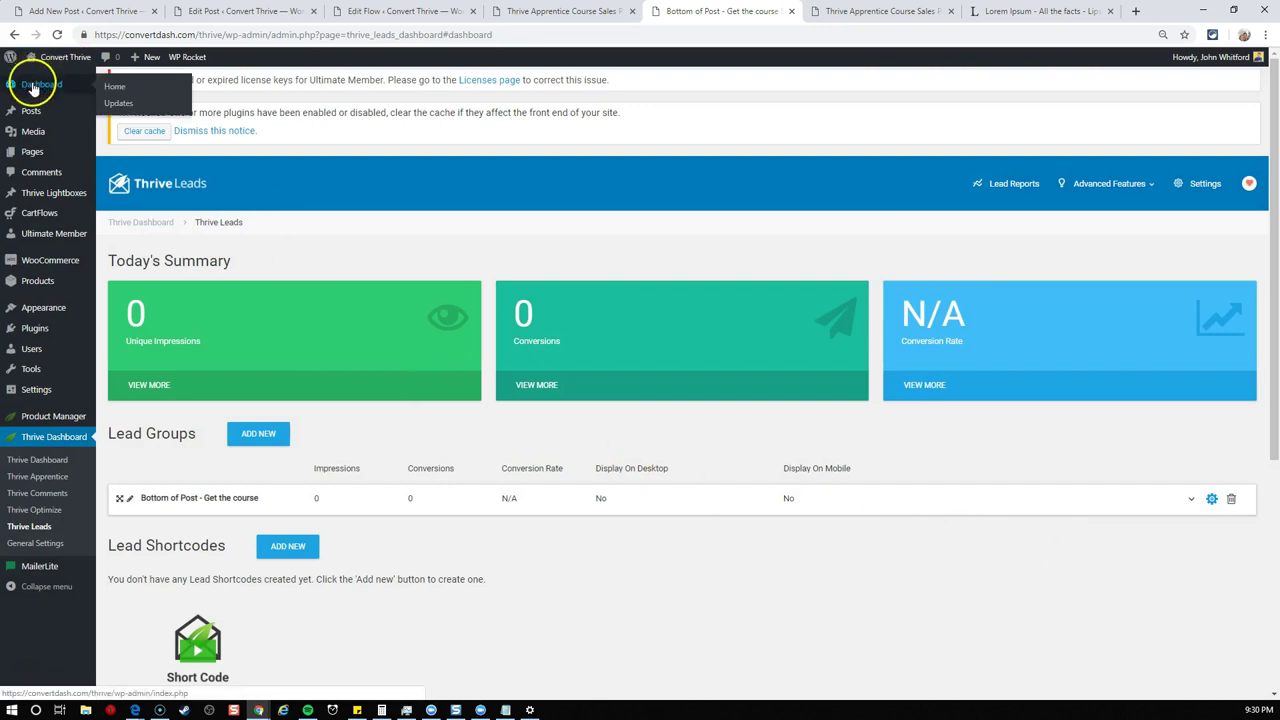
- View the published New Embedded Form post from its editor
left_click(258, 12)
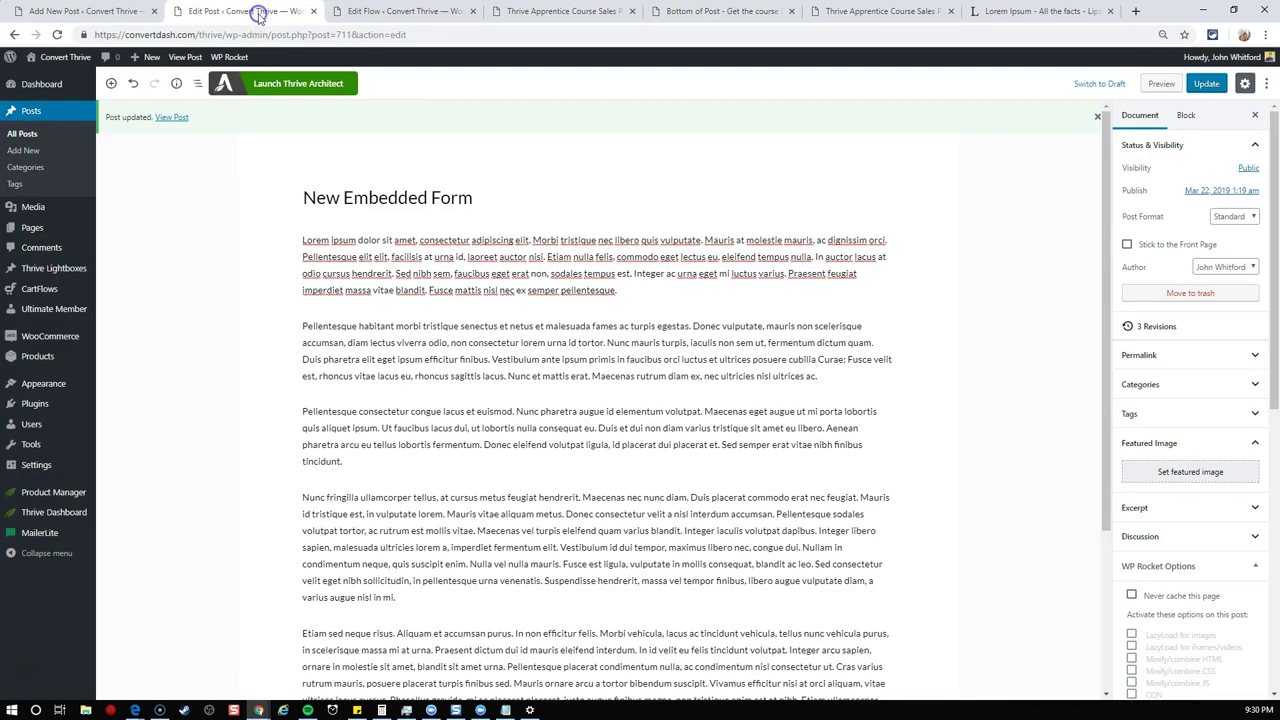
left_click(172, 118)
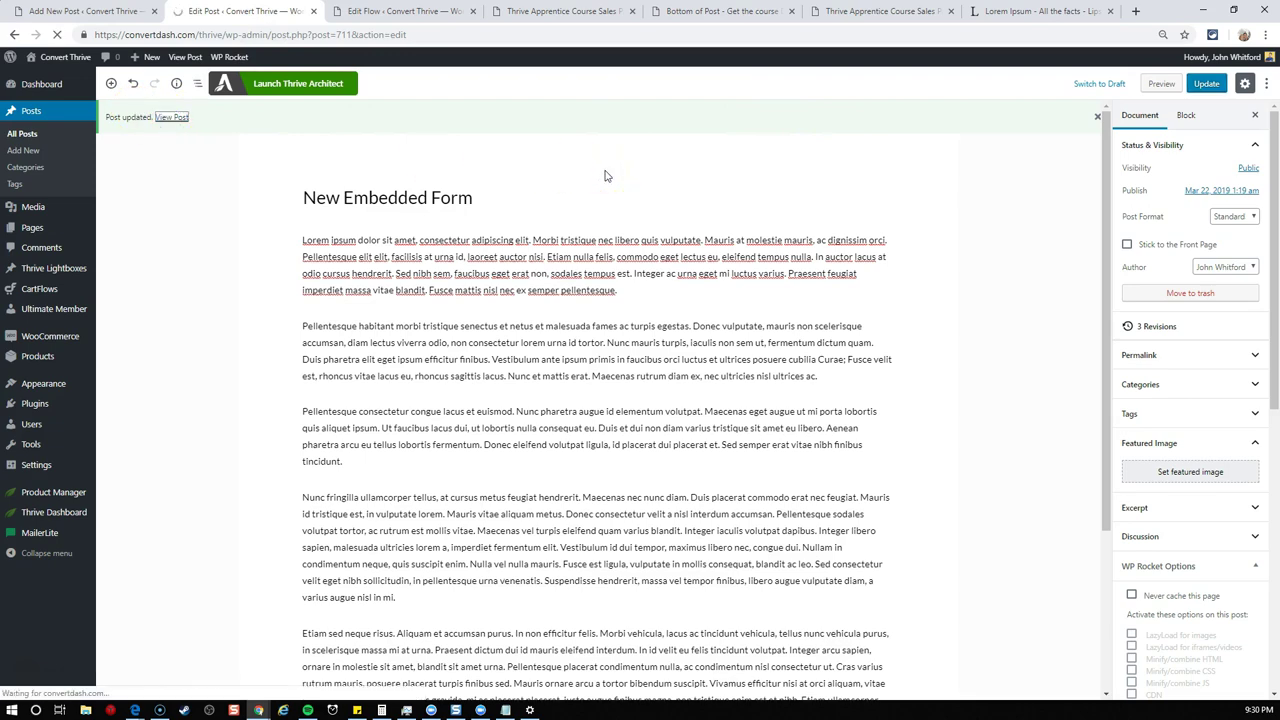
scroll(600, 170, "down", 6)
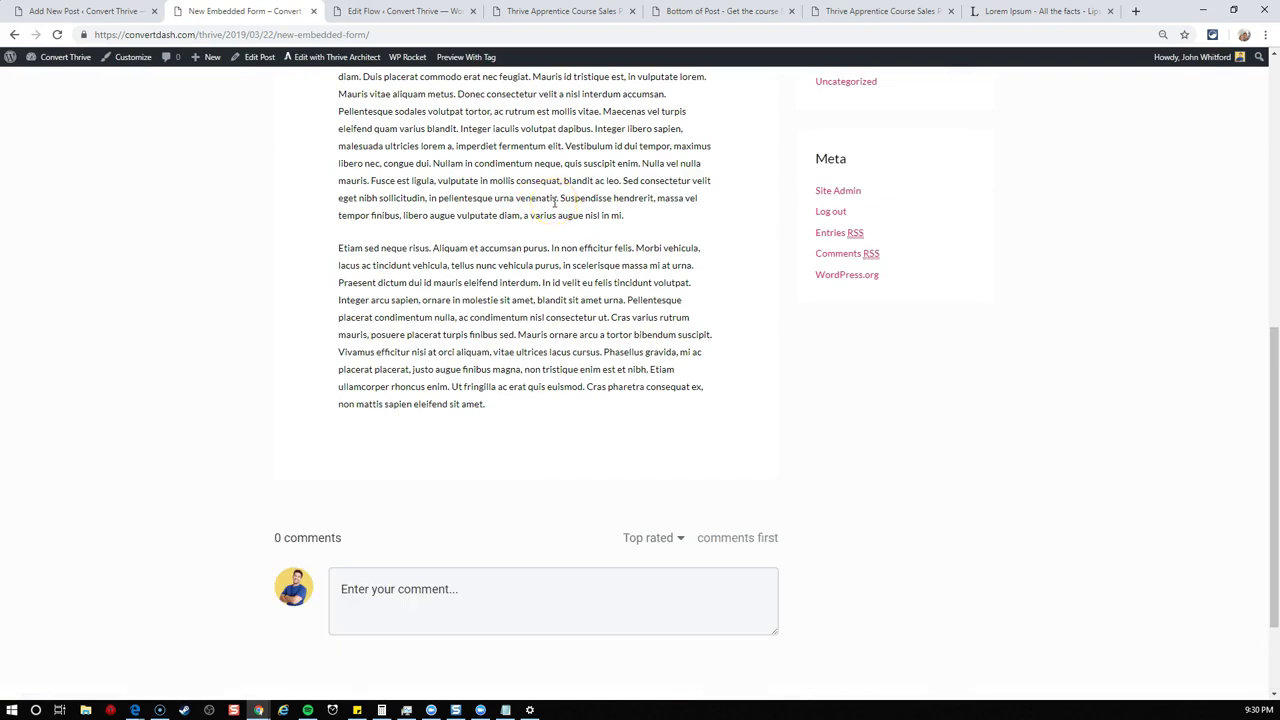
scroll(610, 120, "down", 3)
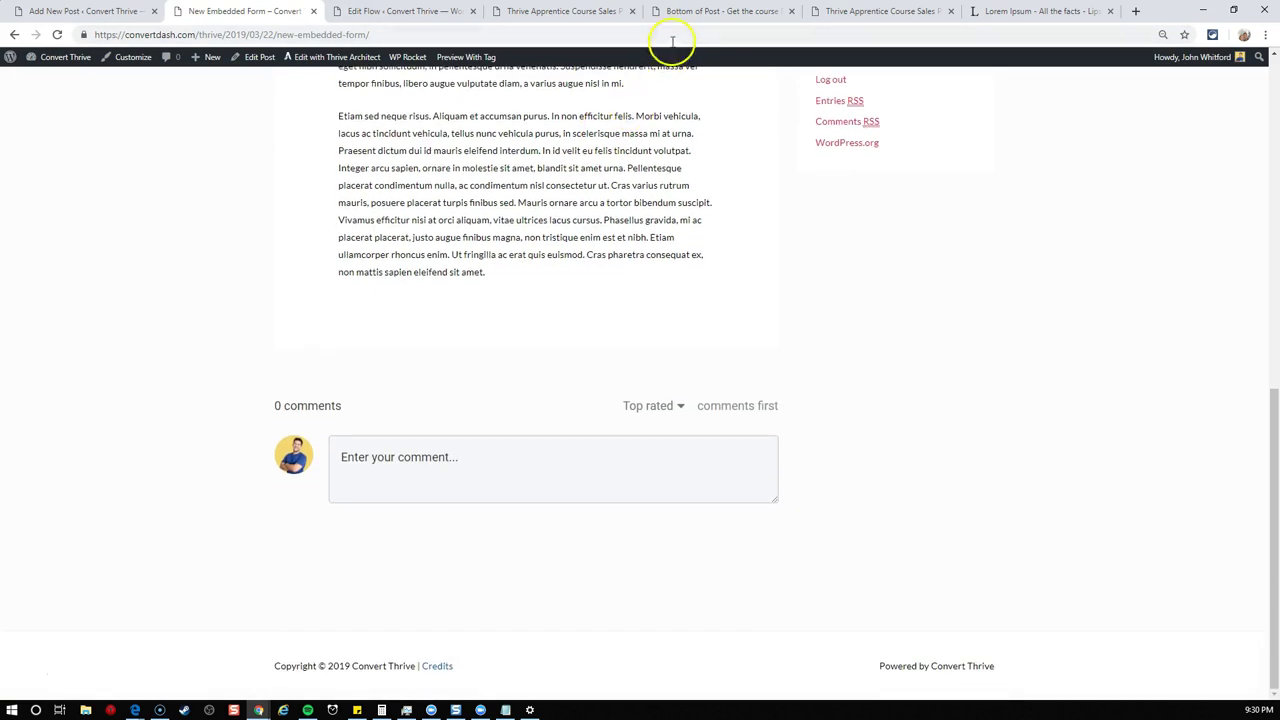
- Check the Bottom of Post lead group, clear the WP Rocket cache, and return to the post
left_click(703, 13)
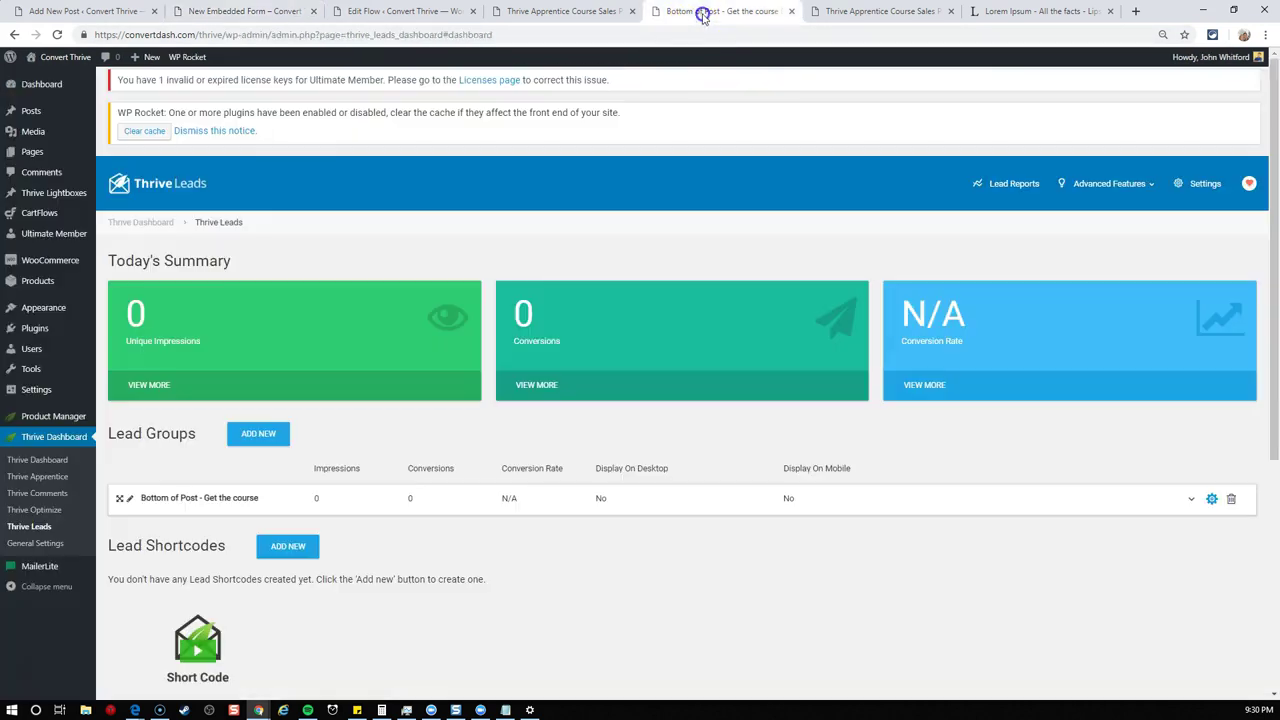
left_click(441, 500)
scroll(600, 420, "down", 1)
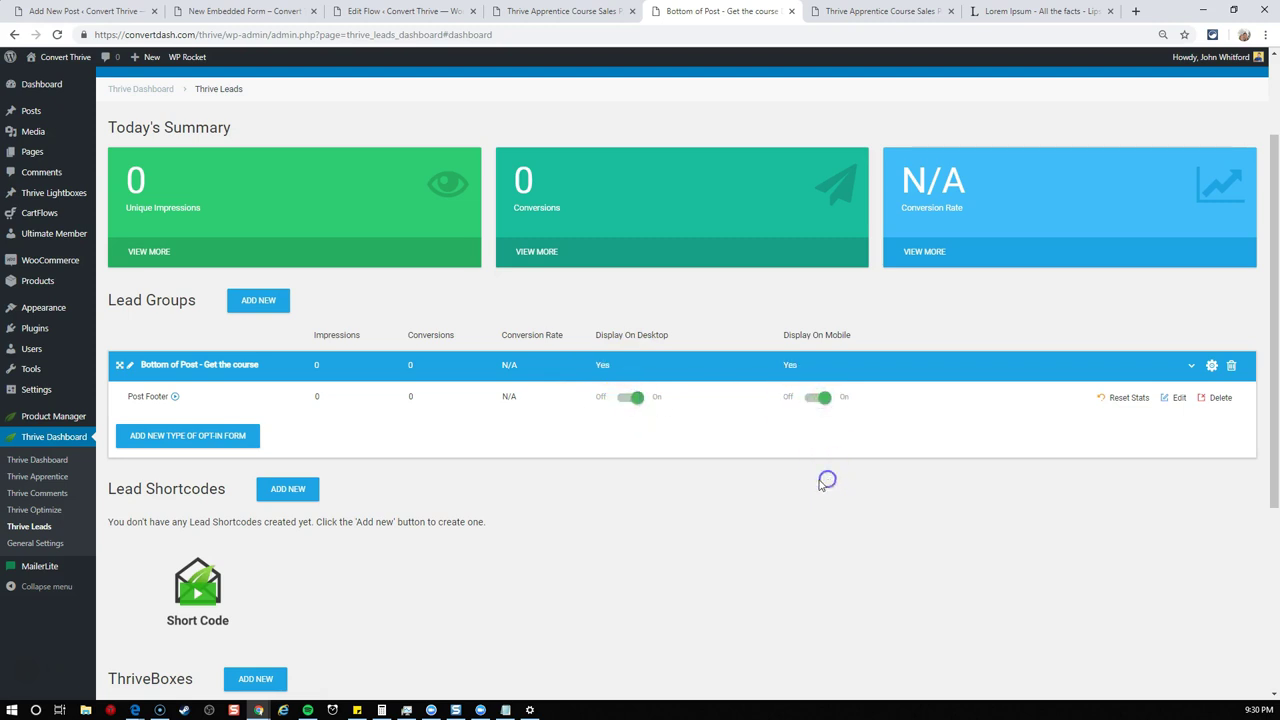
scroll(500, 320, "up", 1)
mouse_move(187, 60)
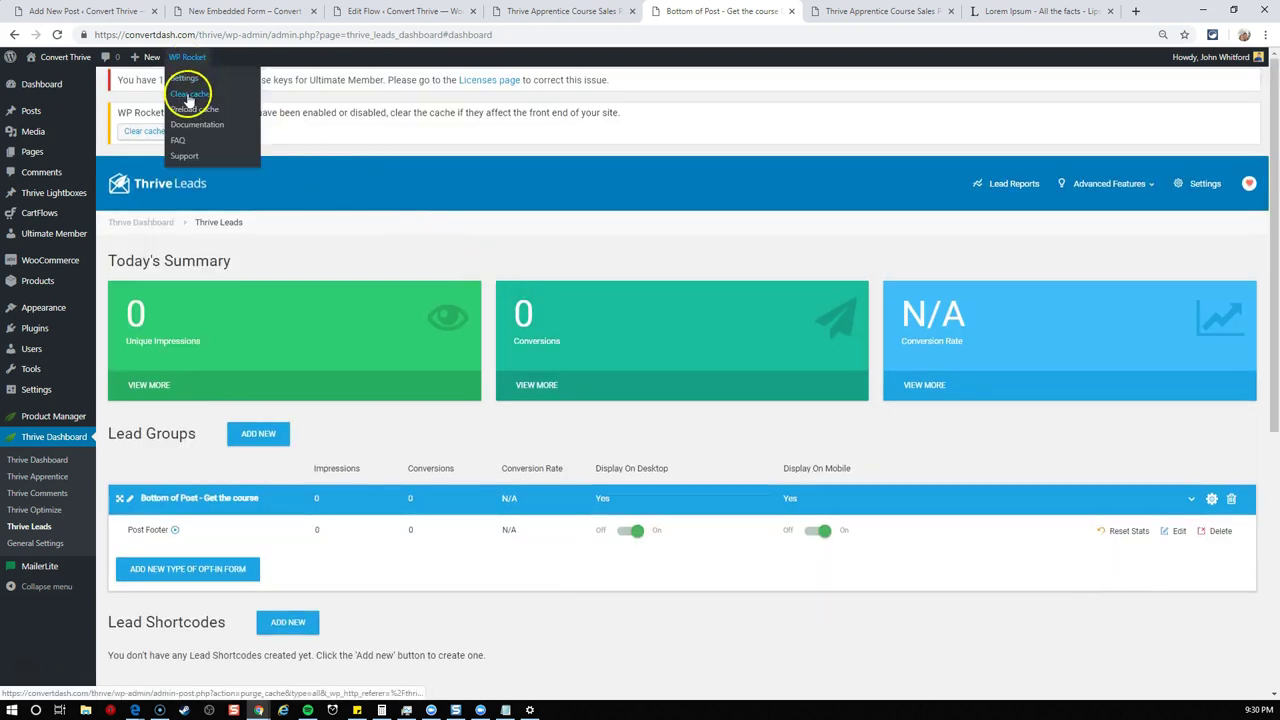
left_click(189, 95)
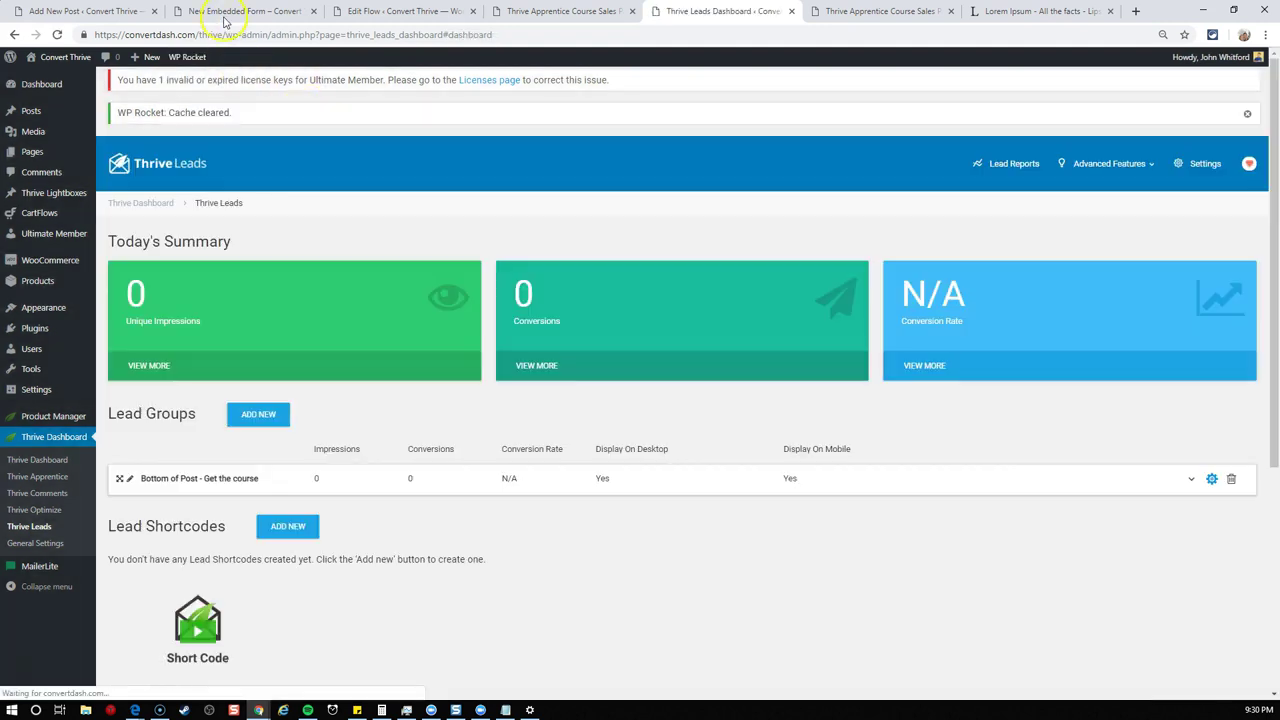
left_click(233, 12)
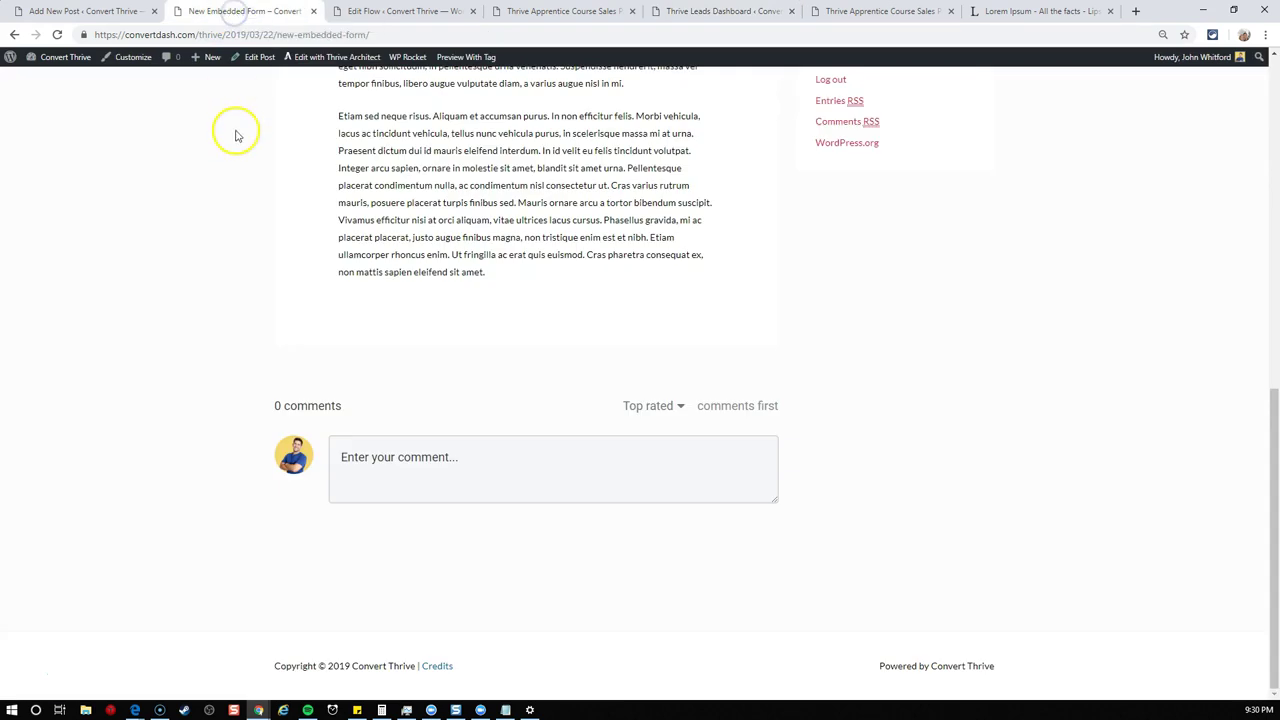
- Reload the post and locate the 'Have you seen my latest course?' box below it
scroll(236, 135, "up", 5)
left_click(57, 34)
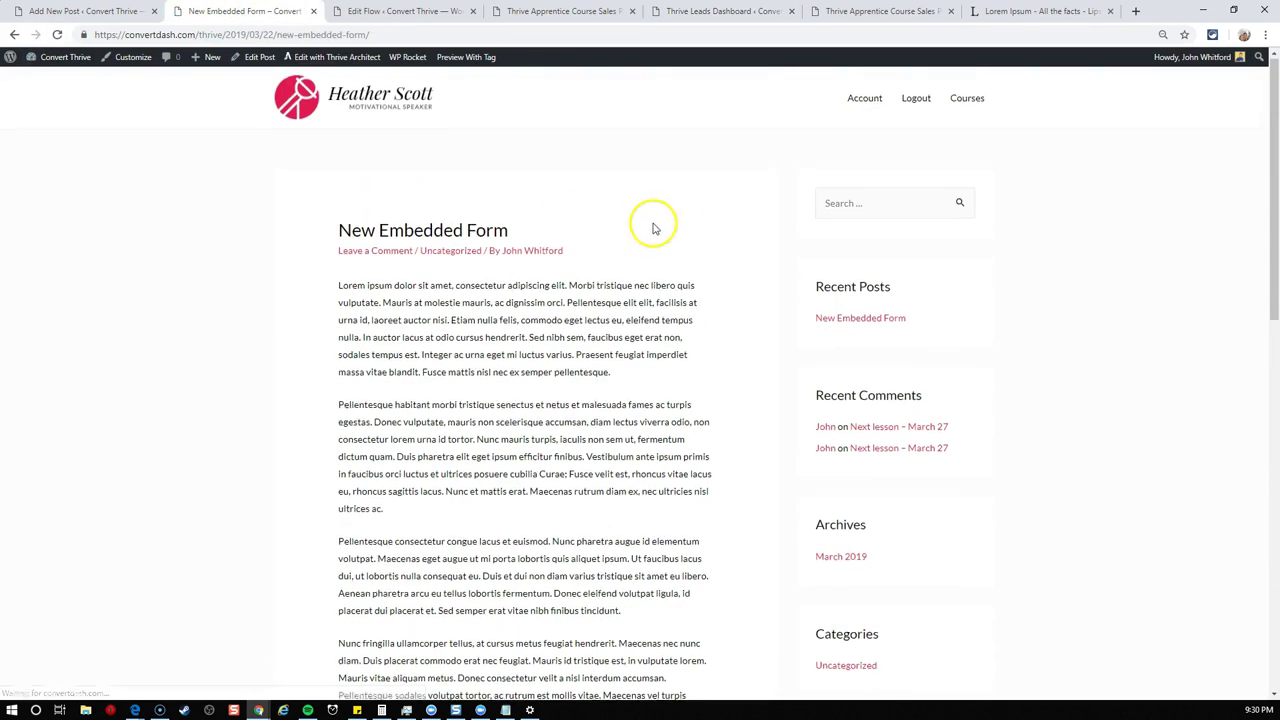
scroll(655, 229, "down", 5)
scroll(655, 229, "down", 3)
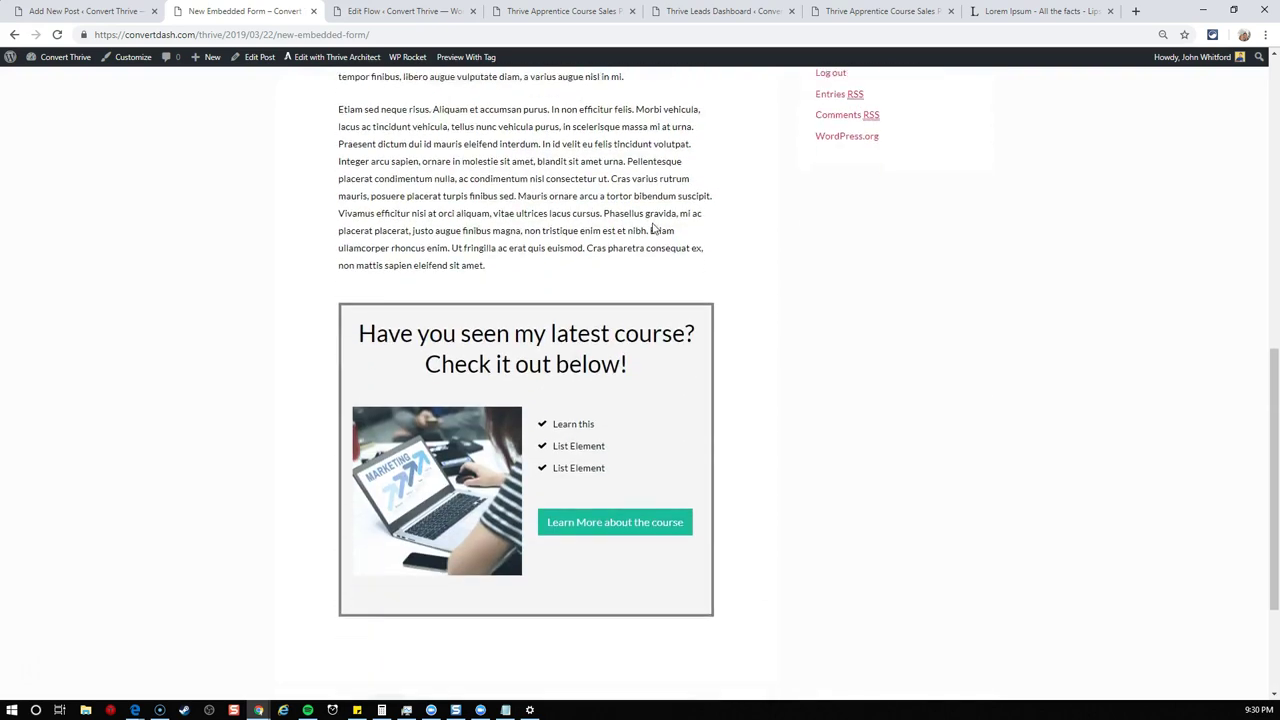
left_click_drag(360, 256, 650, 290)
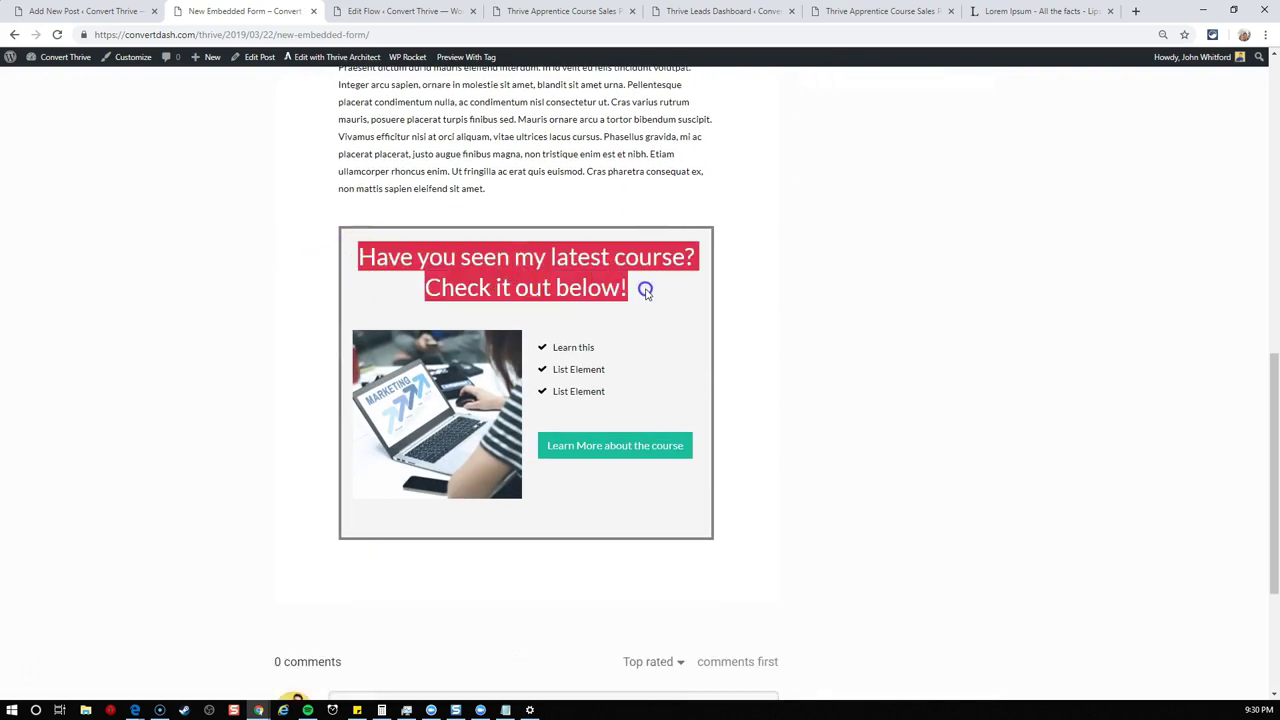
left_click(654, 291)
- Follow 'Learn More about the course' to the sales page, then go back to the post
left_click(610, 448)
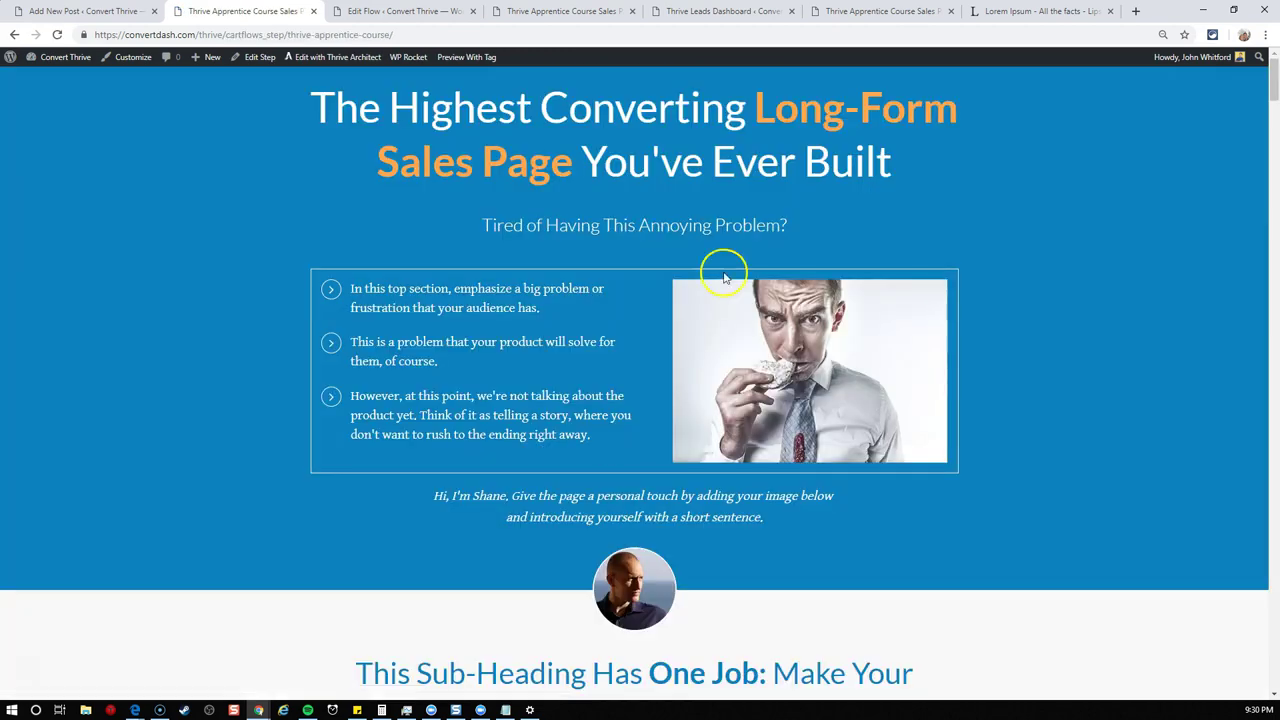
scroll(975, 238, "down", 1)
scroll(975, 238, "down", 20)
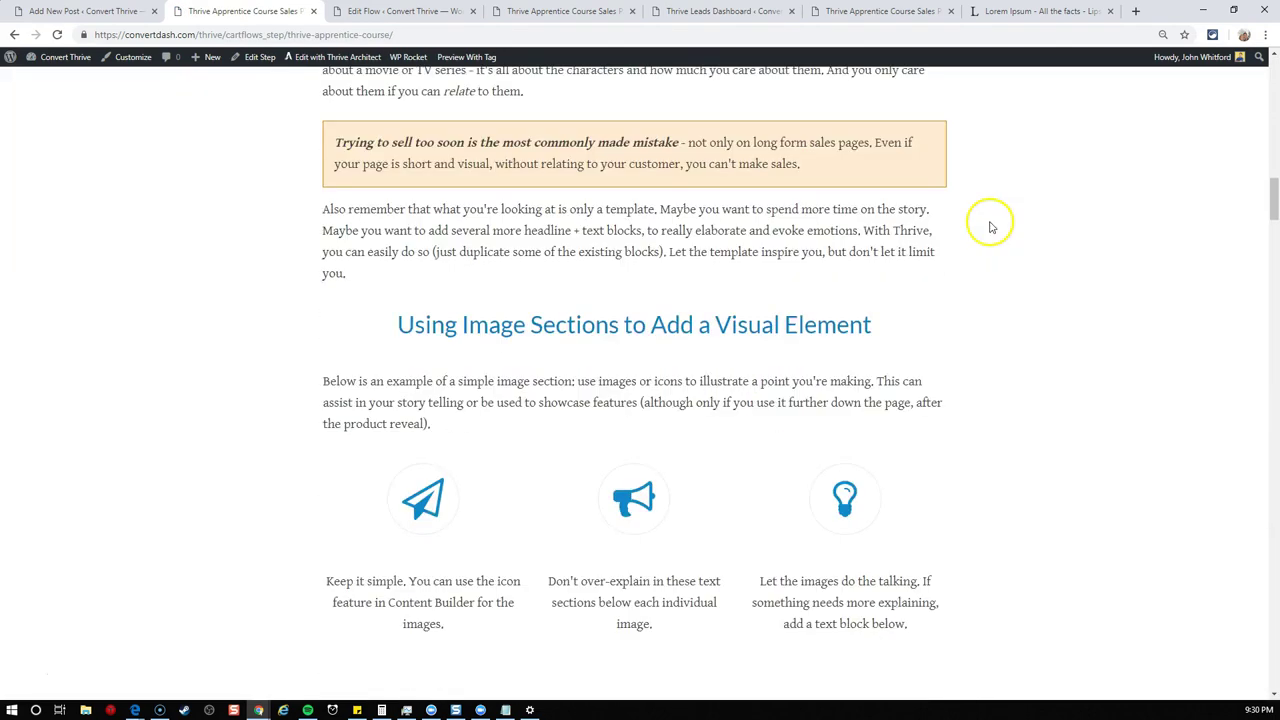
scroll(988, 227, "down", 14)
scroll(988, 227, "up", 10)
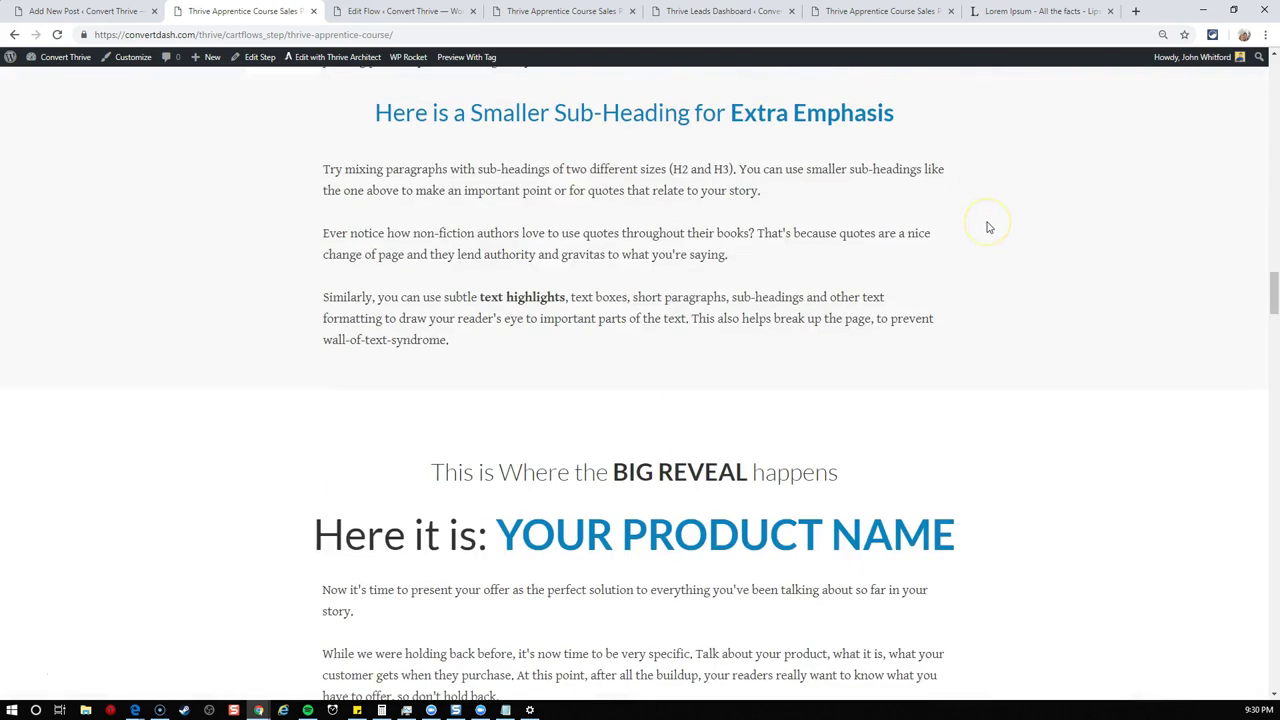
key("alt+Left")
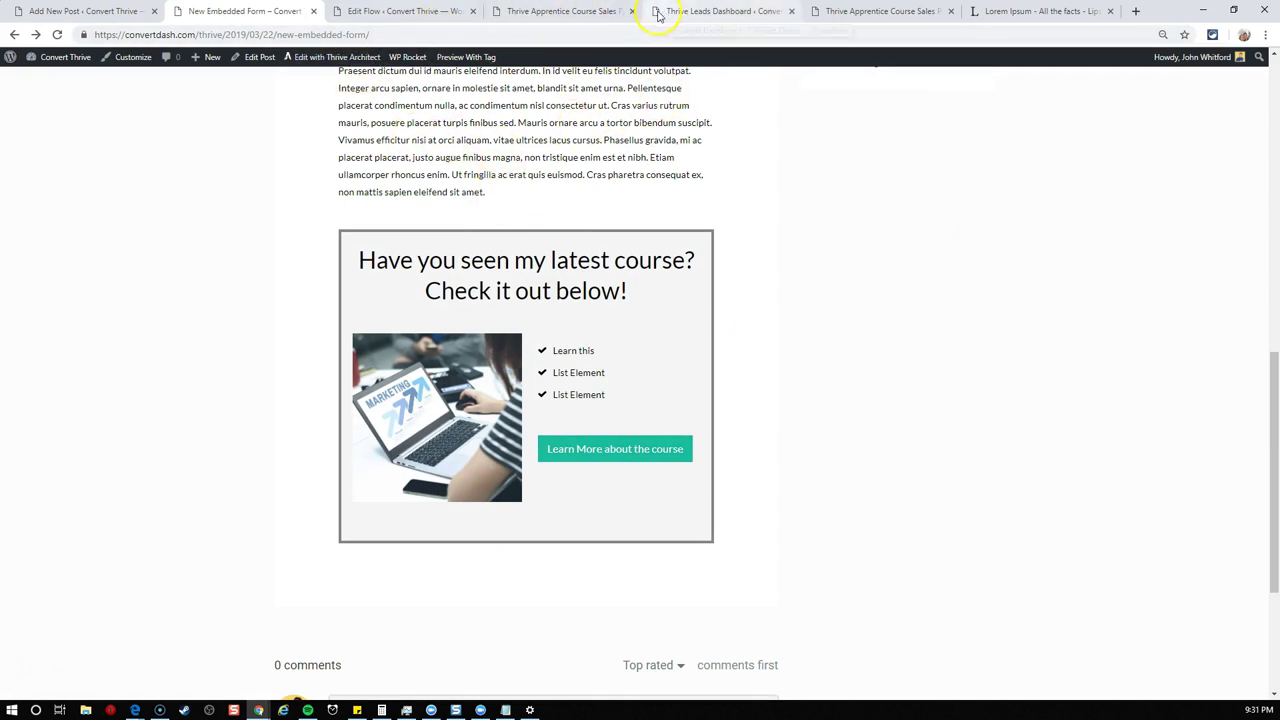
- Reopen the Bottom of Post group's Post Footer course form in Thrive Architect
left_click(659, 15)
left_click(539, 494)
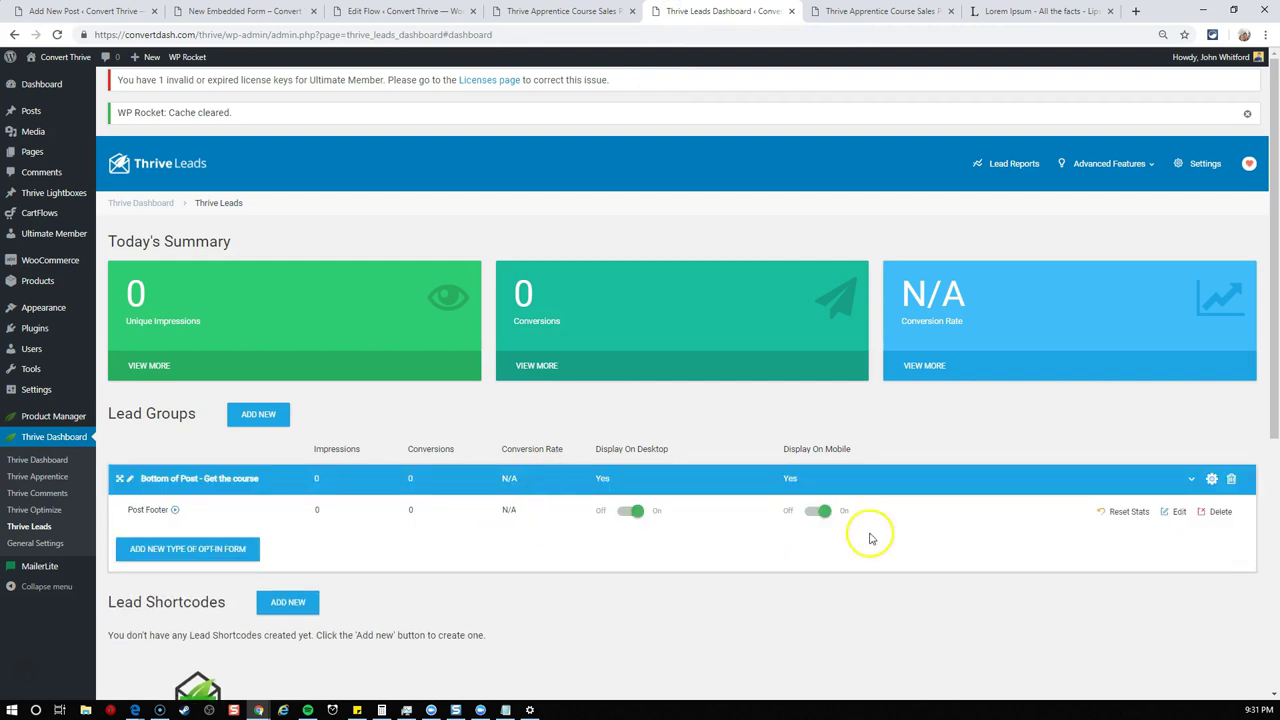
left_click(1177, 514)
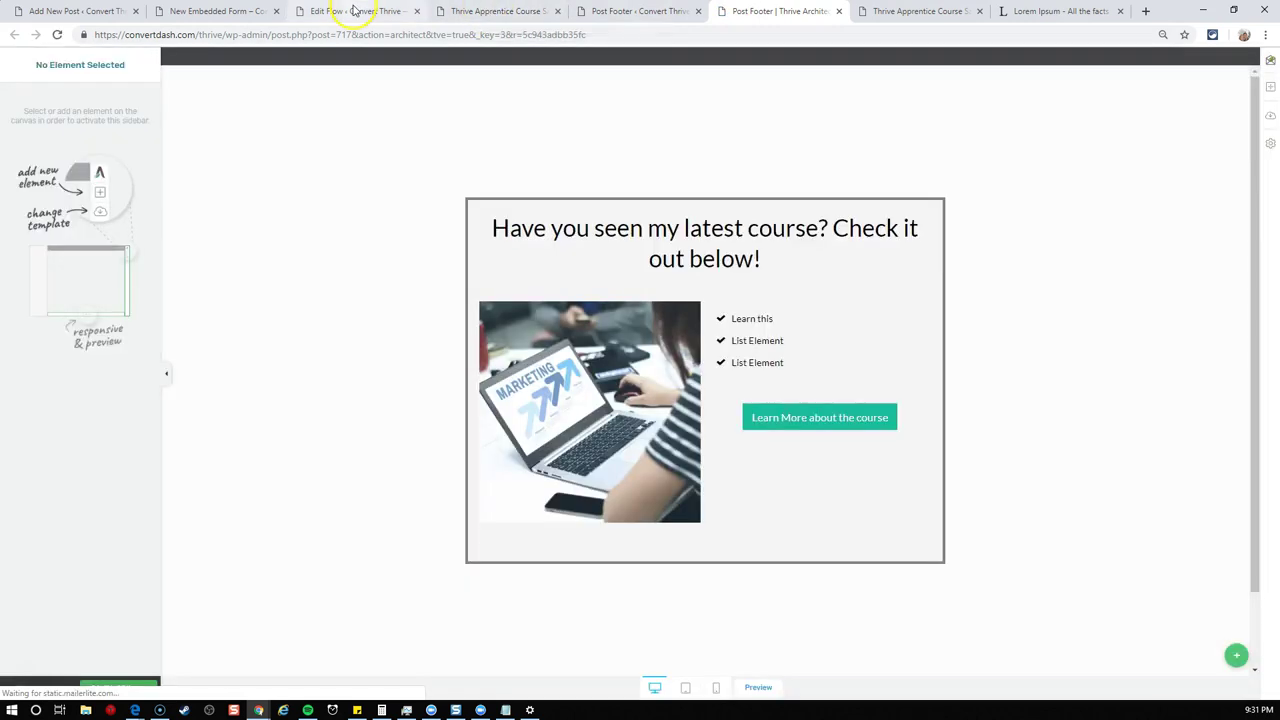
- Copy the link address of the CartFlows Checkout Page step
left_click(356, 11)
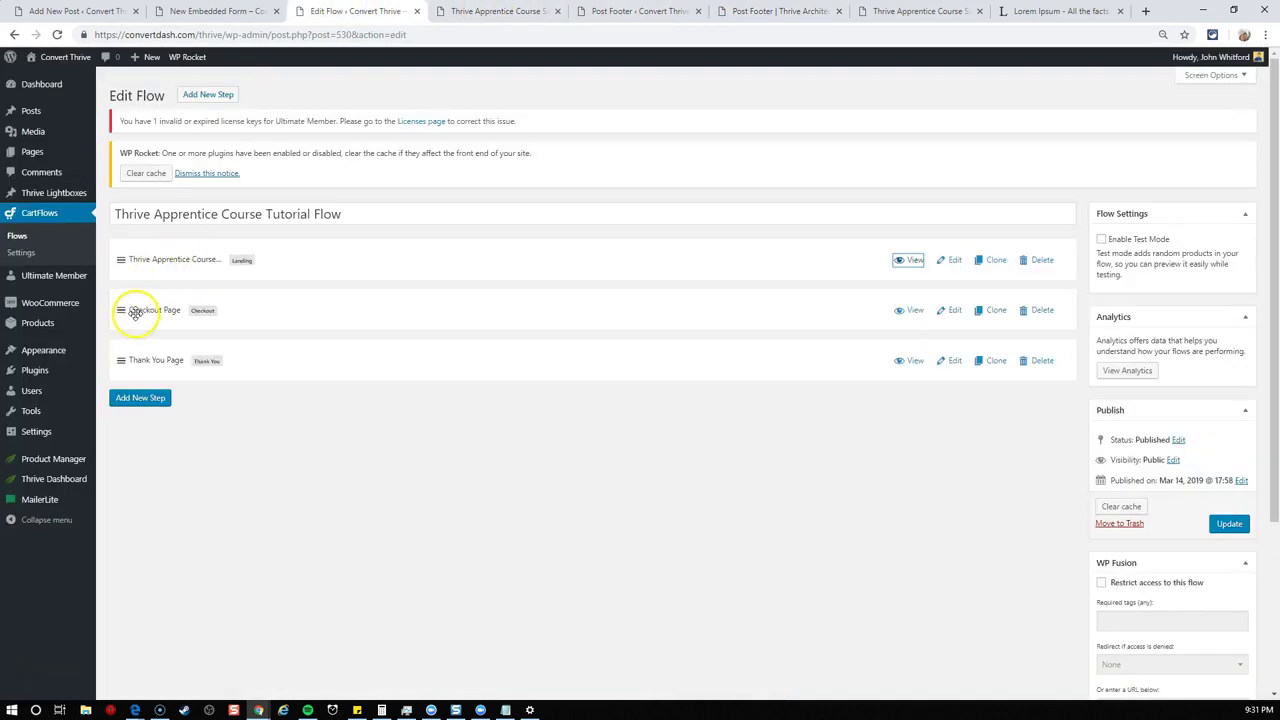
right_click(910, 311)
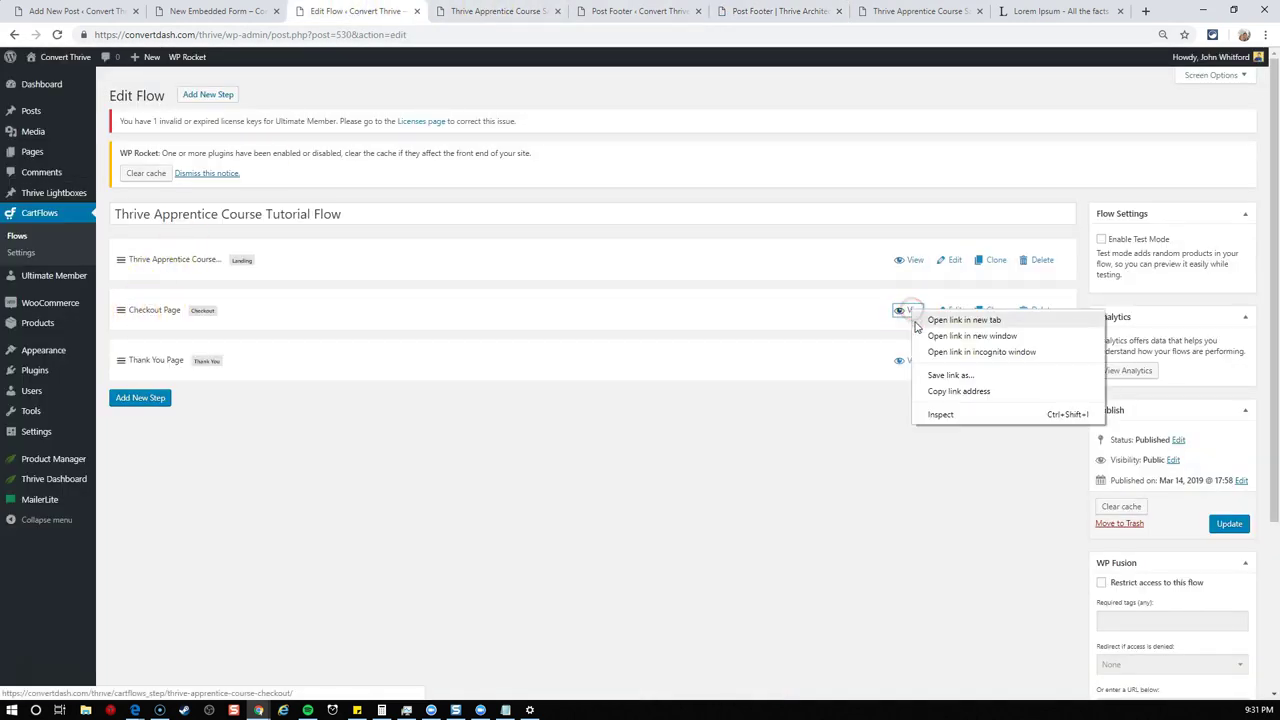
left_click(935, 391)
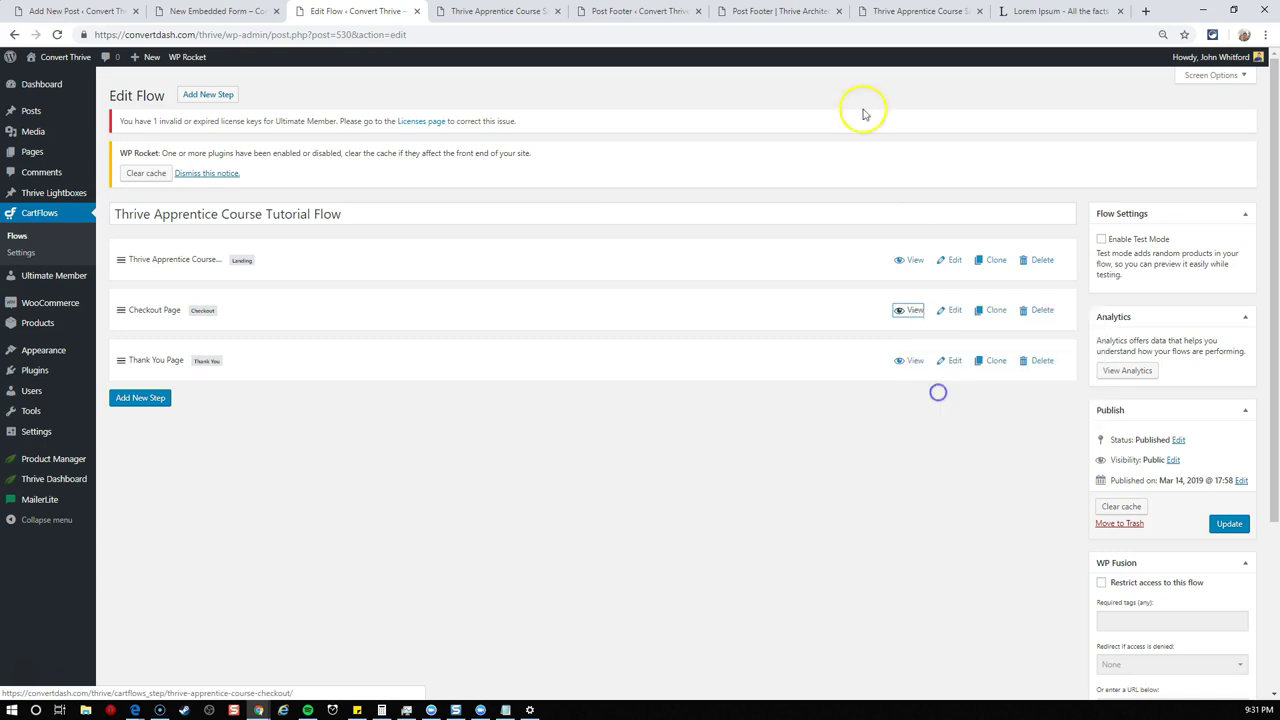
- Set the Learn More about the course button's link to the checkout page and save the form
left_click(800, 14)
left_click(826, 405)
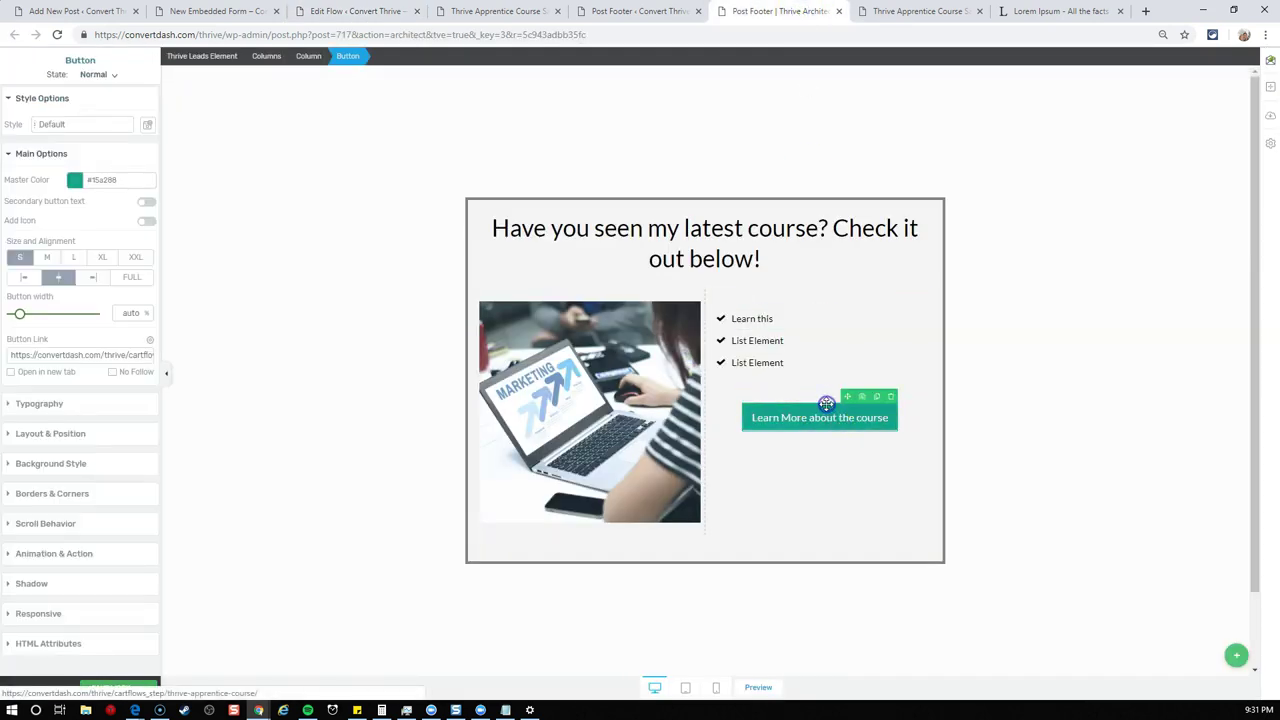
triple_click(115, 356)
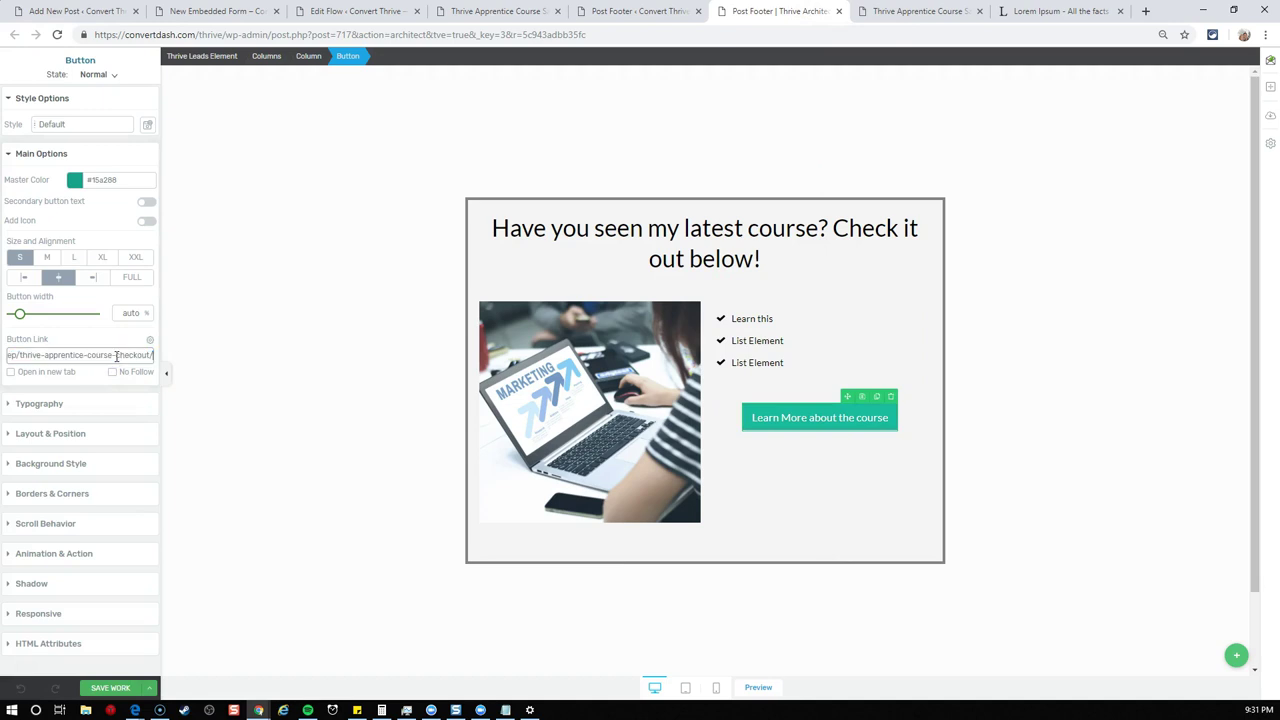
left_click(808, 428)
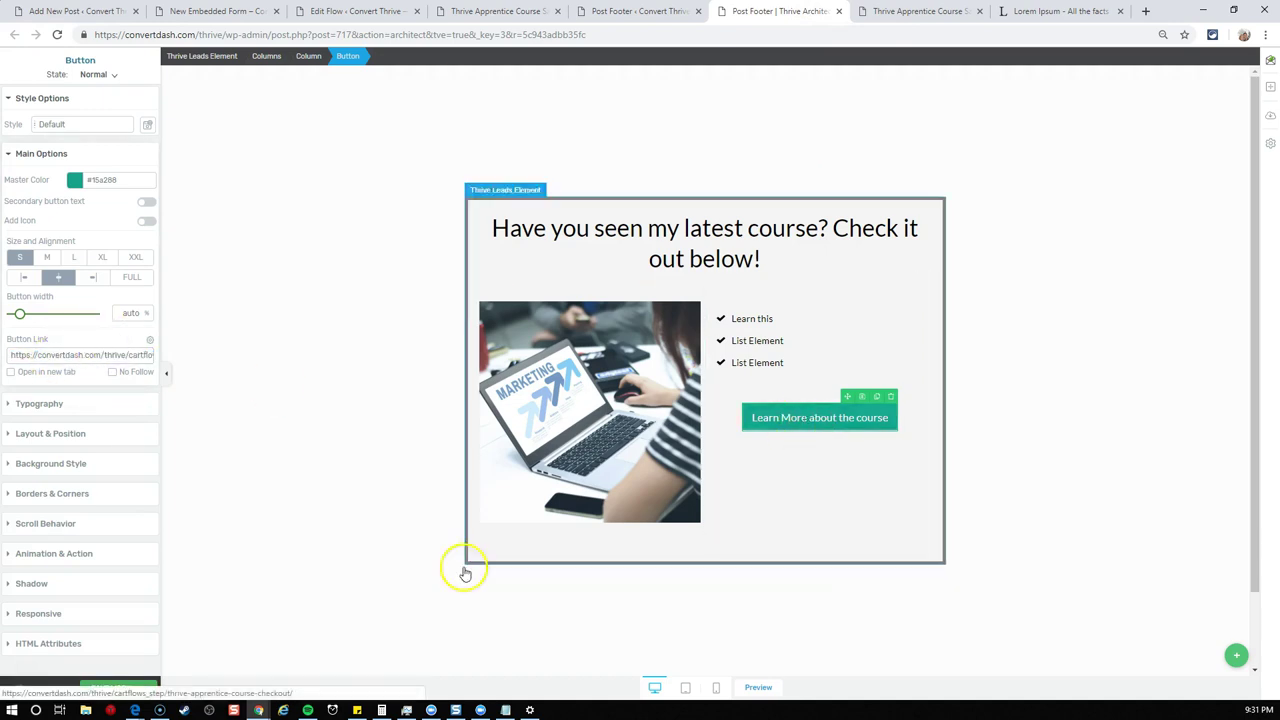
left_click(163, 688)
left_click(126, 670)
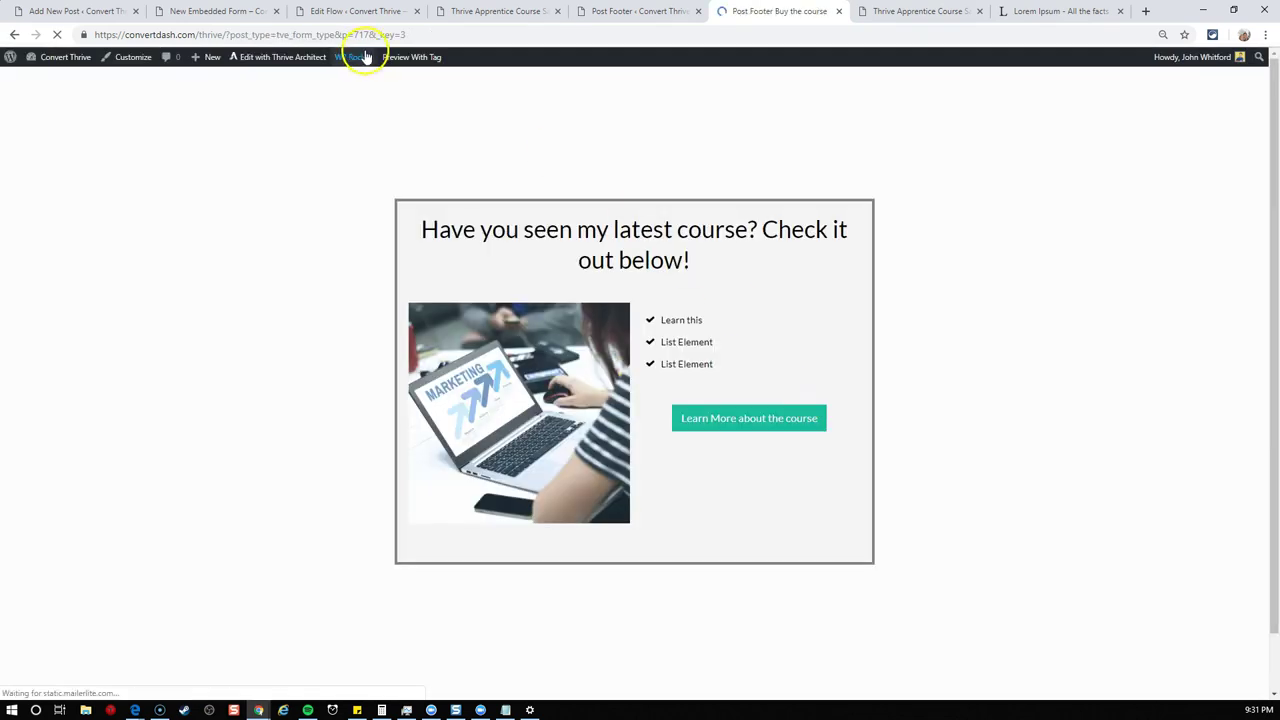
- Reload the New Embedded Form post and follow its promo to the $97.00 Thrive Apprentice Course checkout
left_click(396, 14)
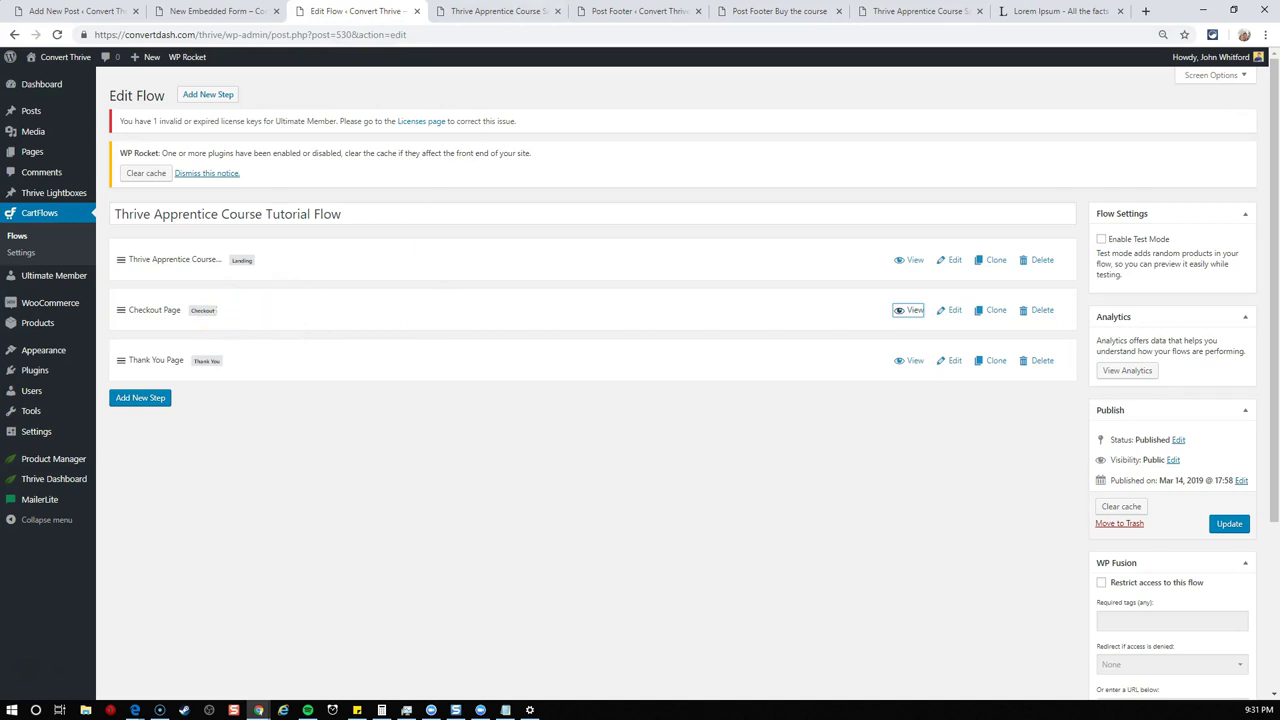
left_click(523, 12)
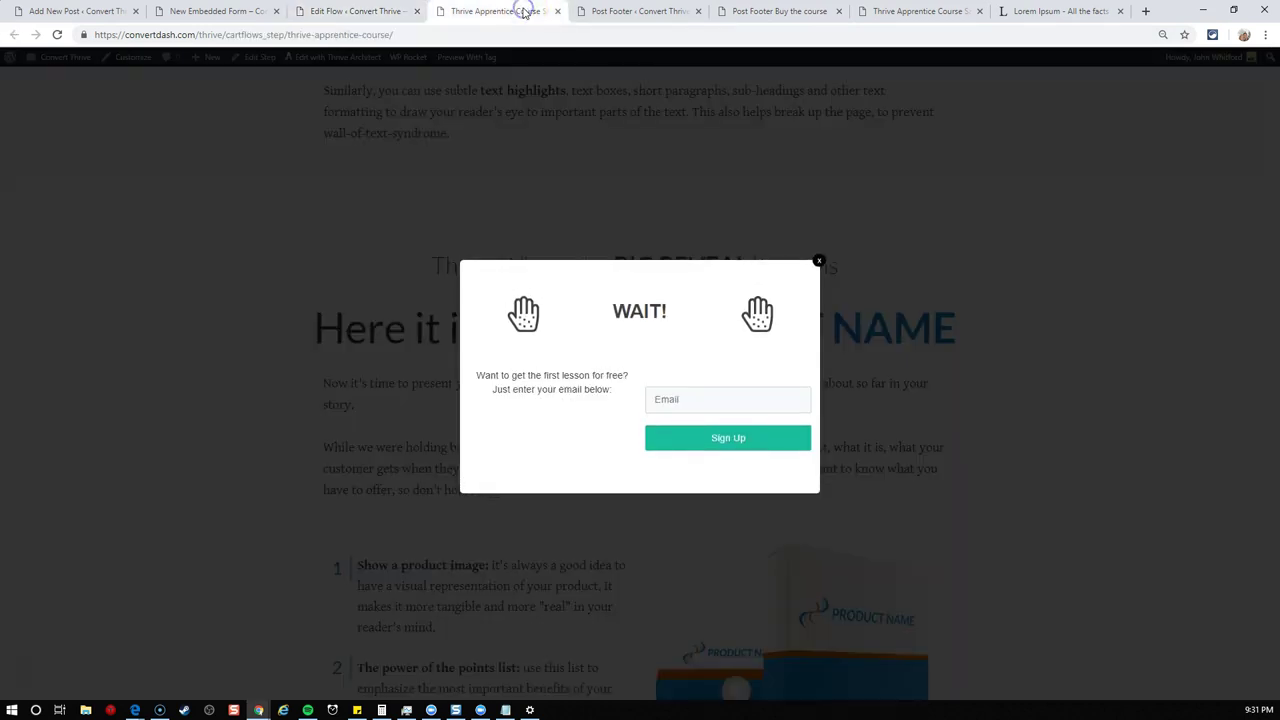
left_click(213, 14)
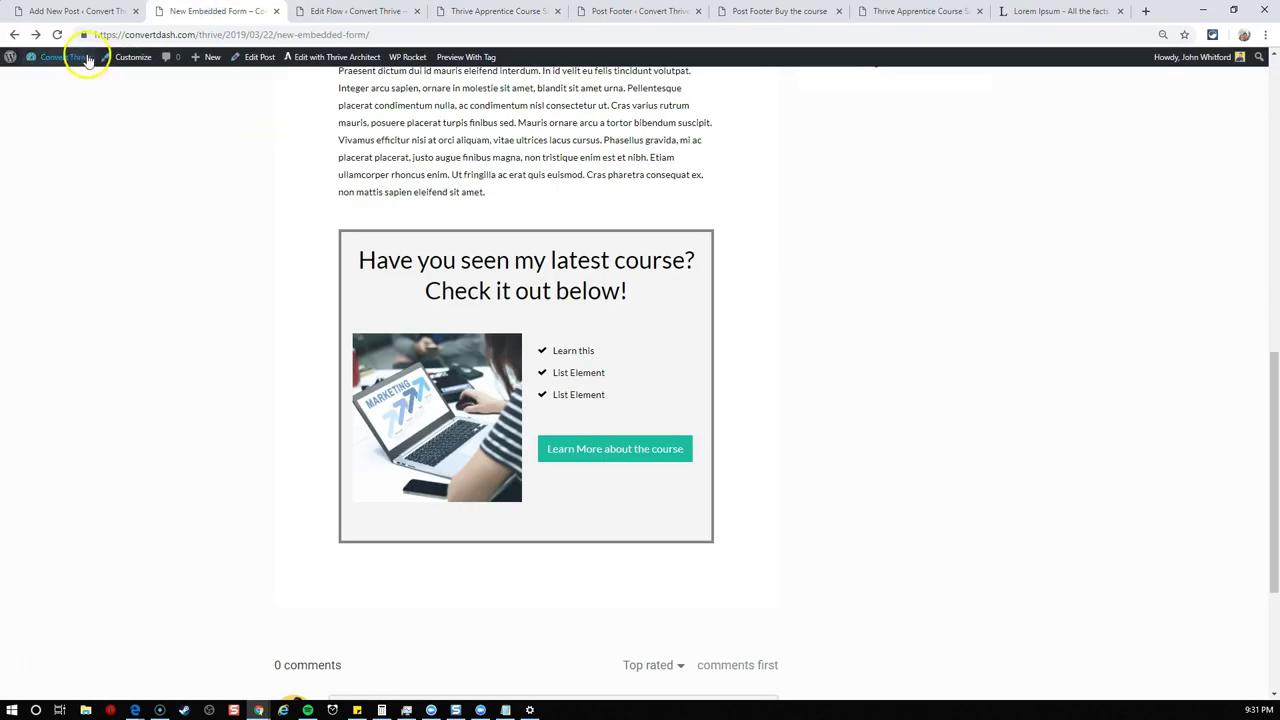
left_click(57, 34)
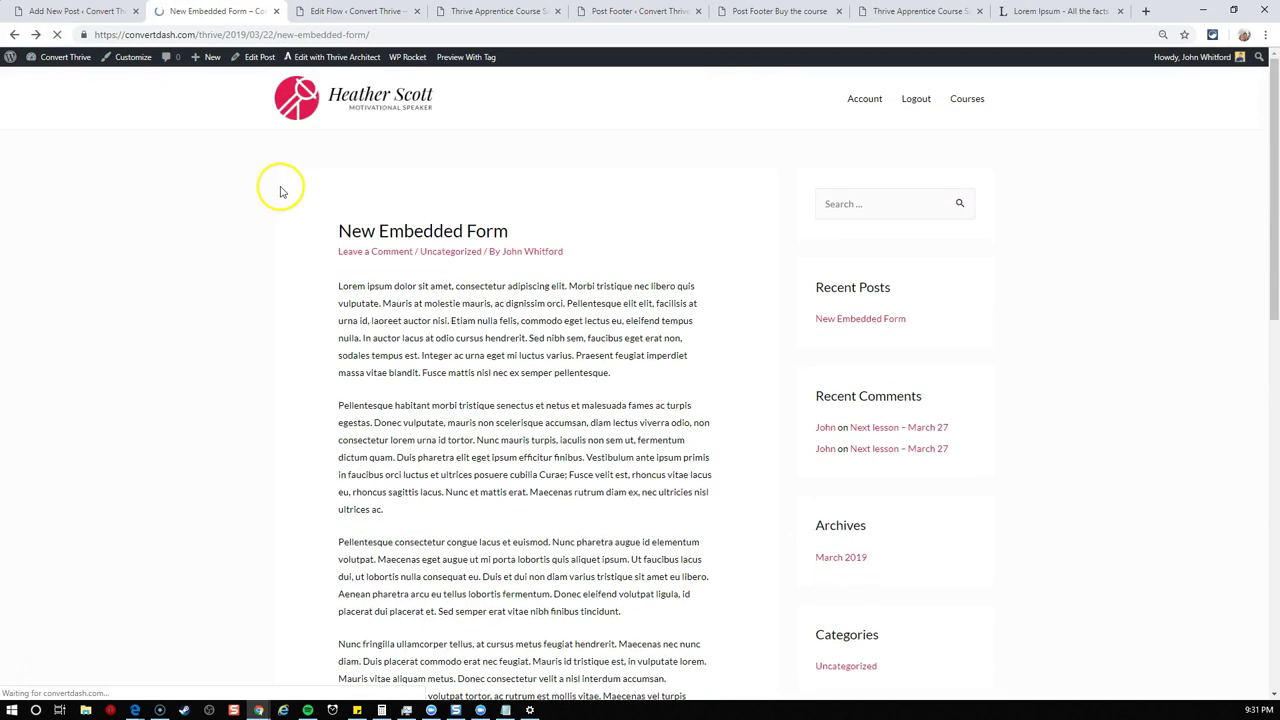
scroll(288, 197, "down", 3)
scroll(288, 197, "down", 5)
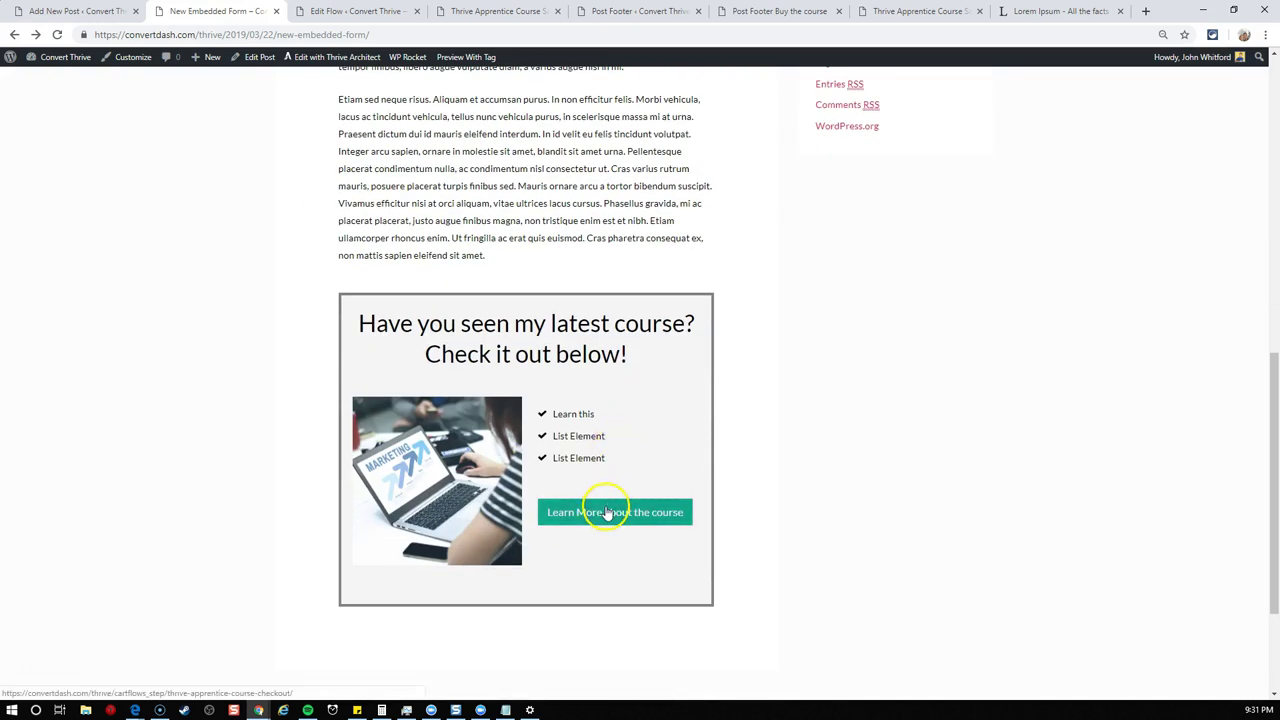
left_click(607, 511)
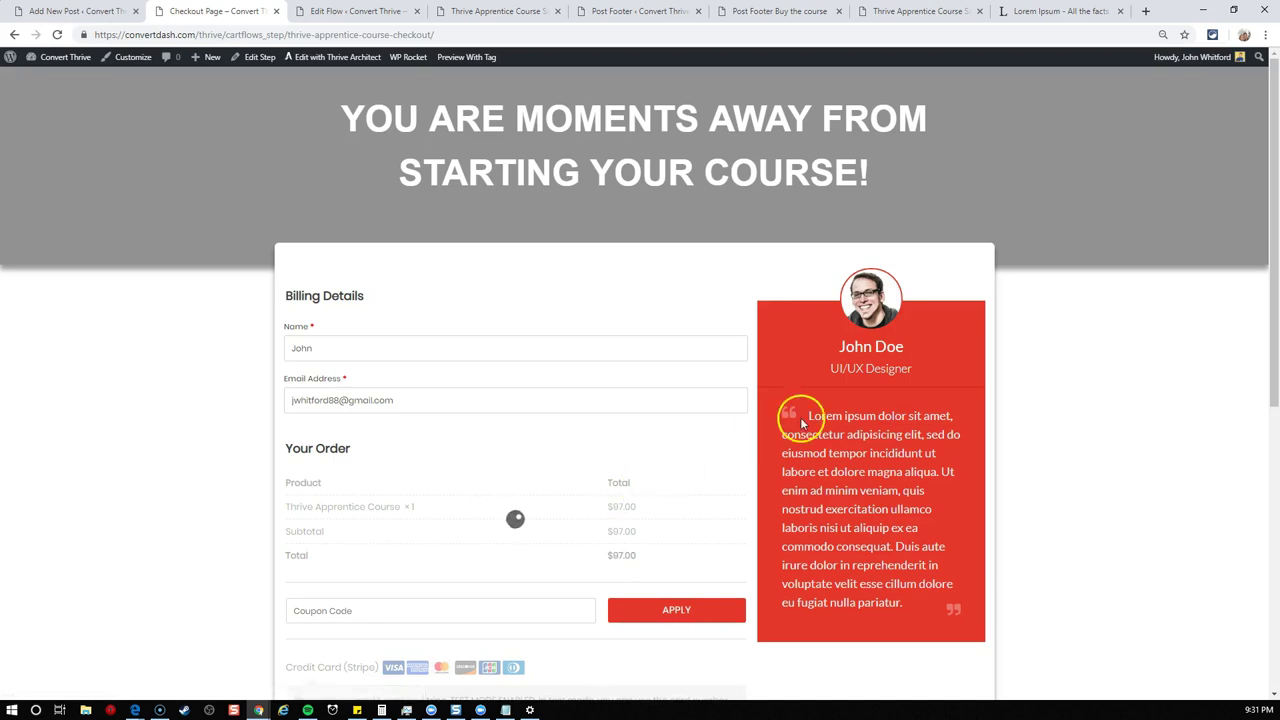
scroll(920, 358, "down", 2)
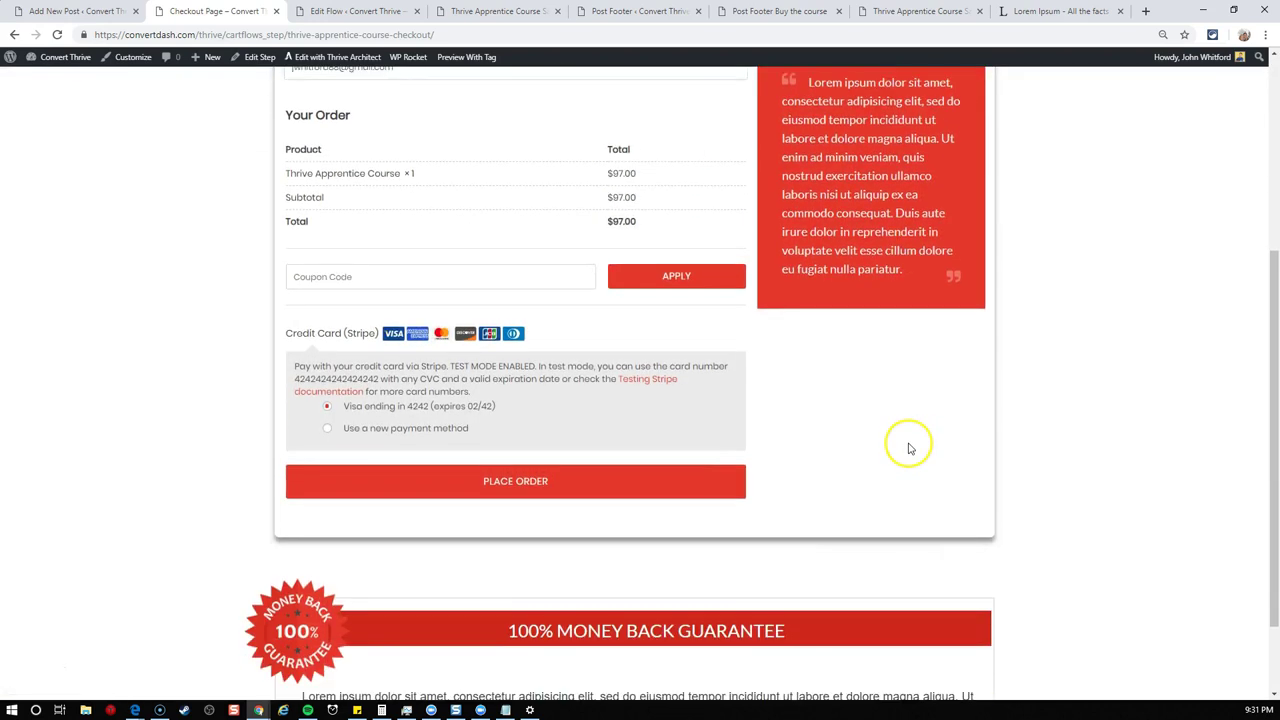
scroll(908, 443, "up", 2)
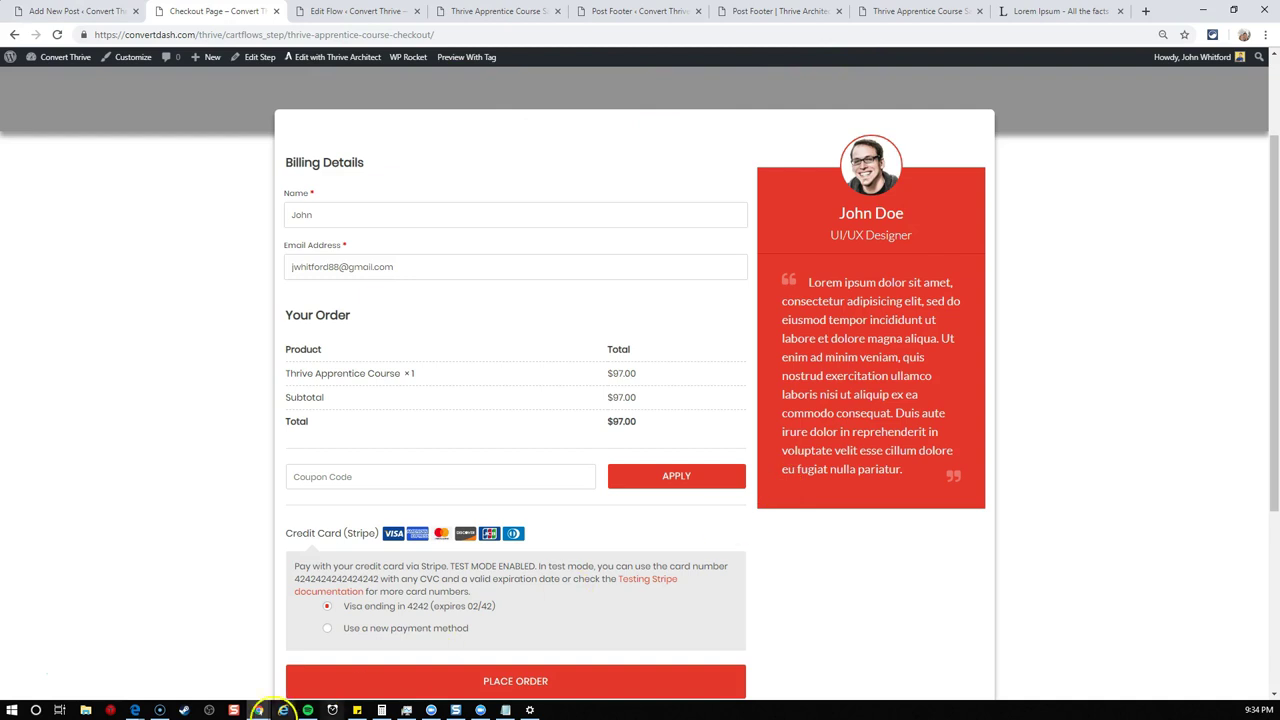
- Review the domain, page and add-to-cart=25 parts of the Notepad URL template, then return to the post editor
left_click(505, 711)
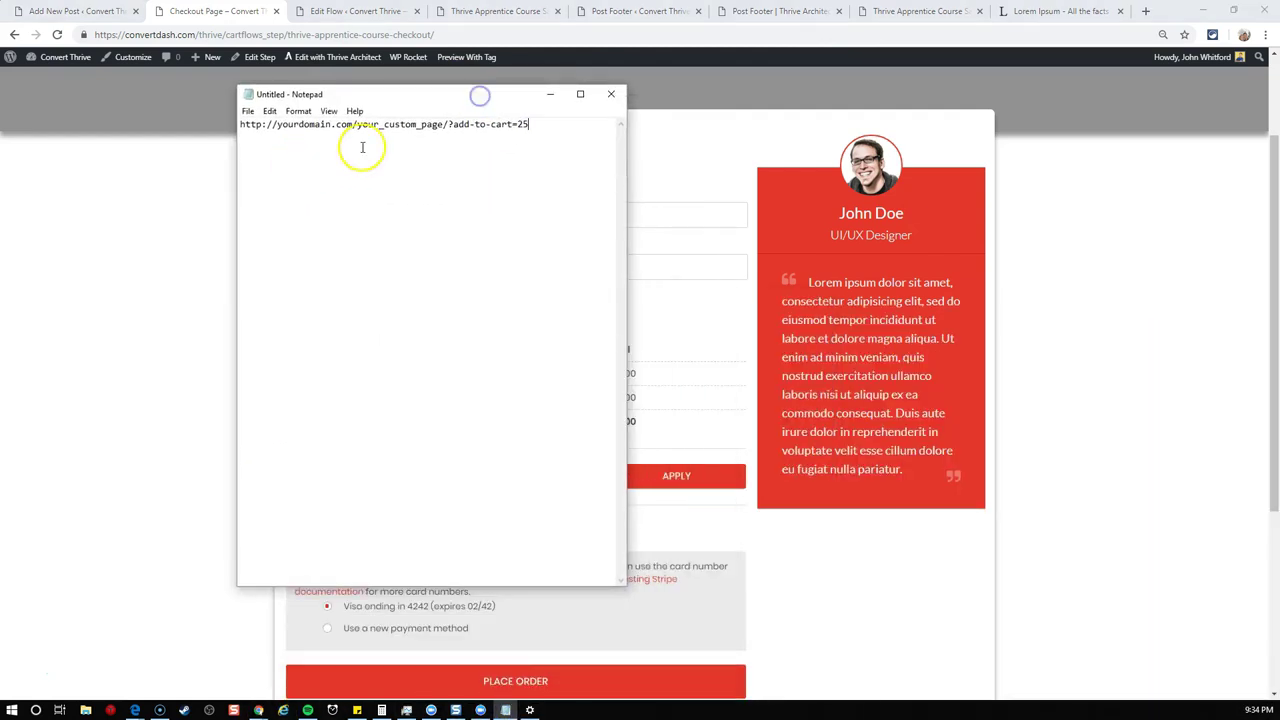
left_click_drag(579, 133, 254, 134)
left_click(261, 144)
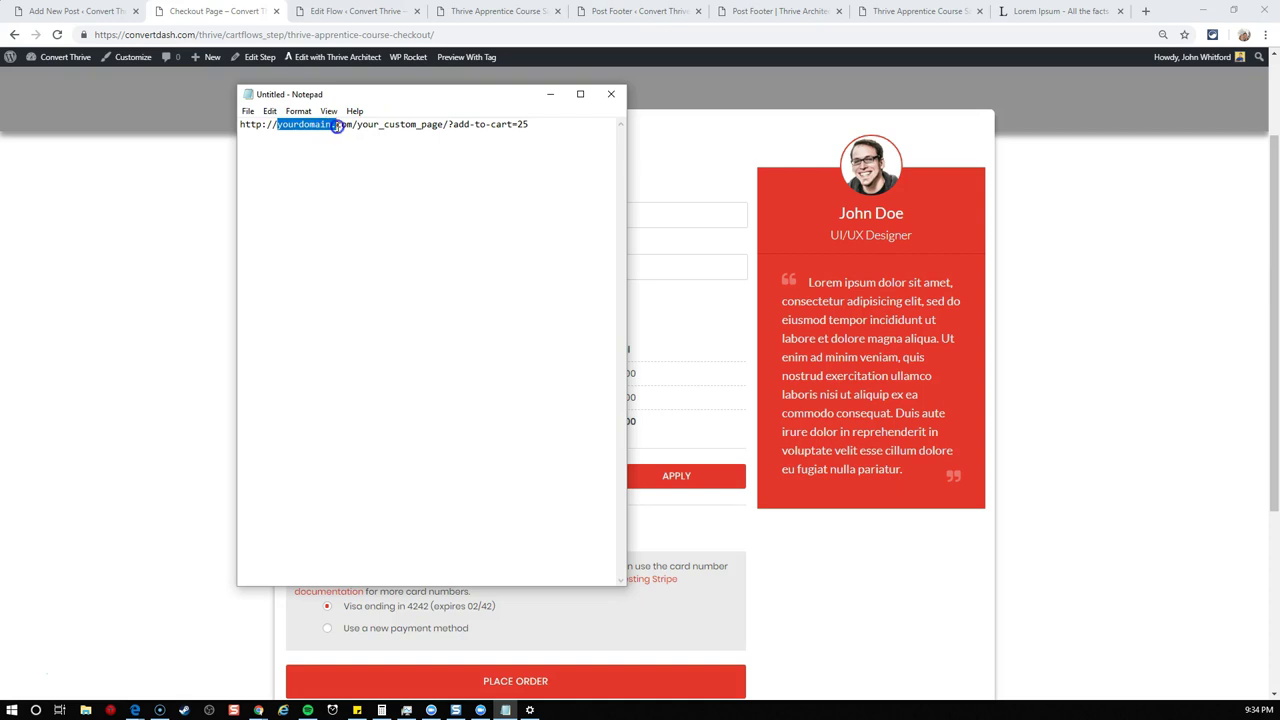
left_click(358, 125)
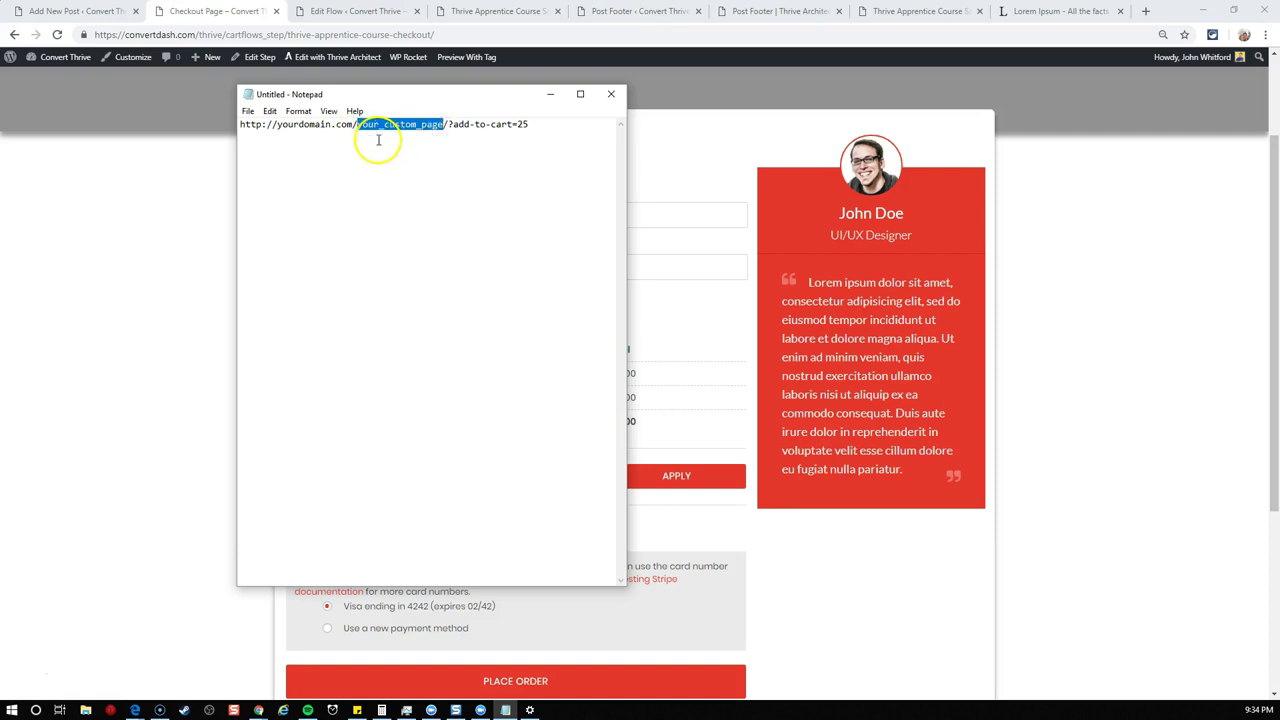
left_click_drag(451, 125, 517, 123)
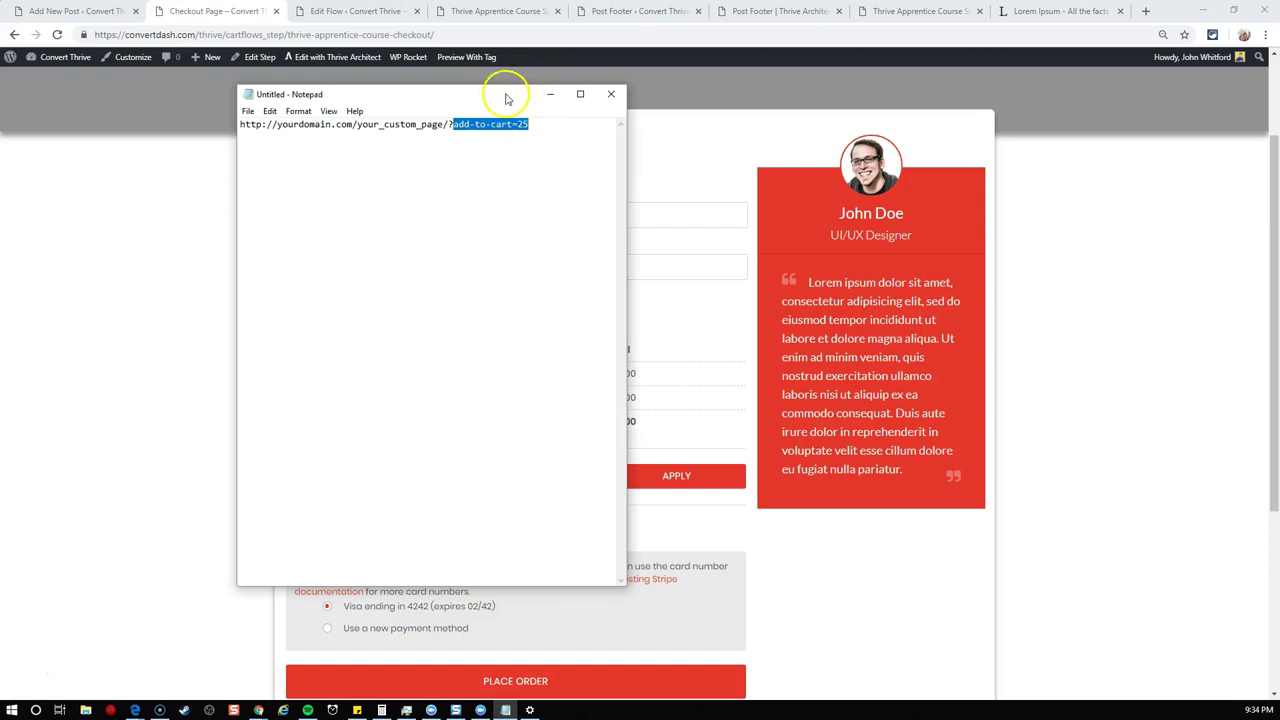
left_click_drag(500, 94, 1279, 165)
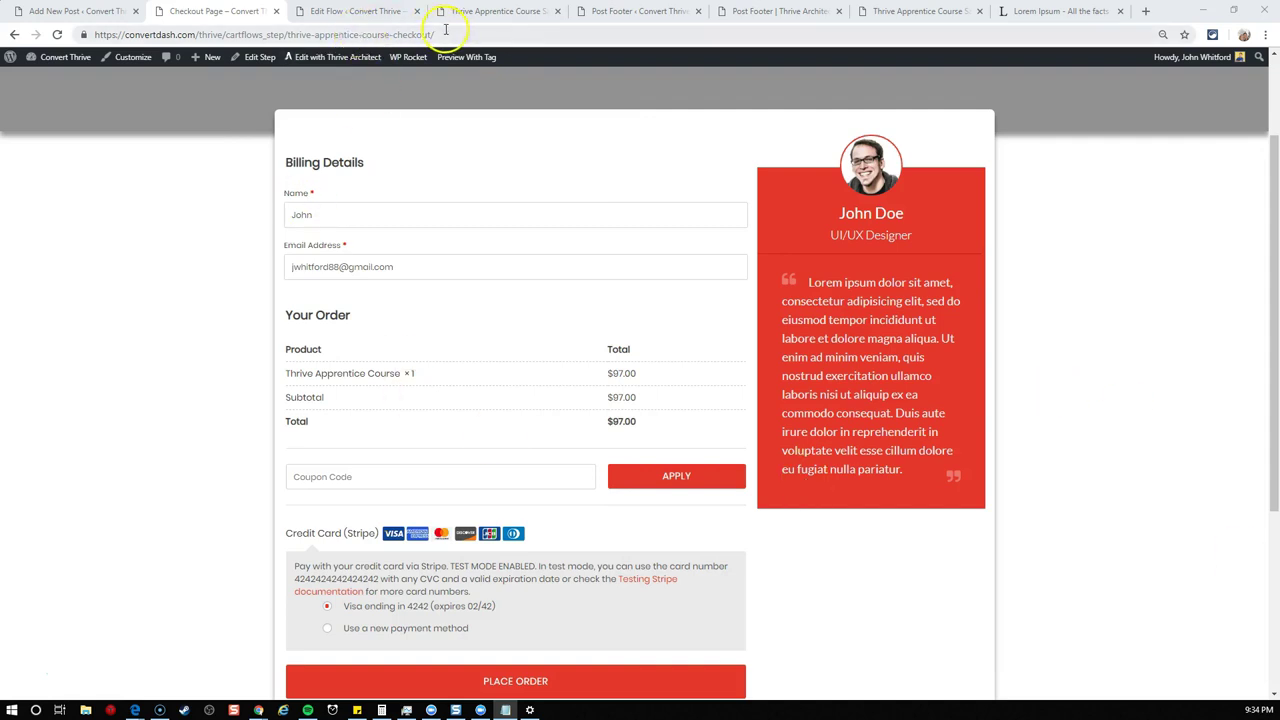
left_click(120, 14)
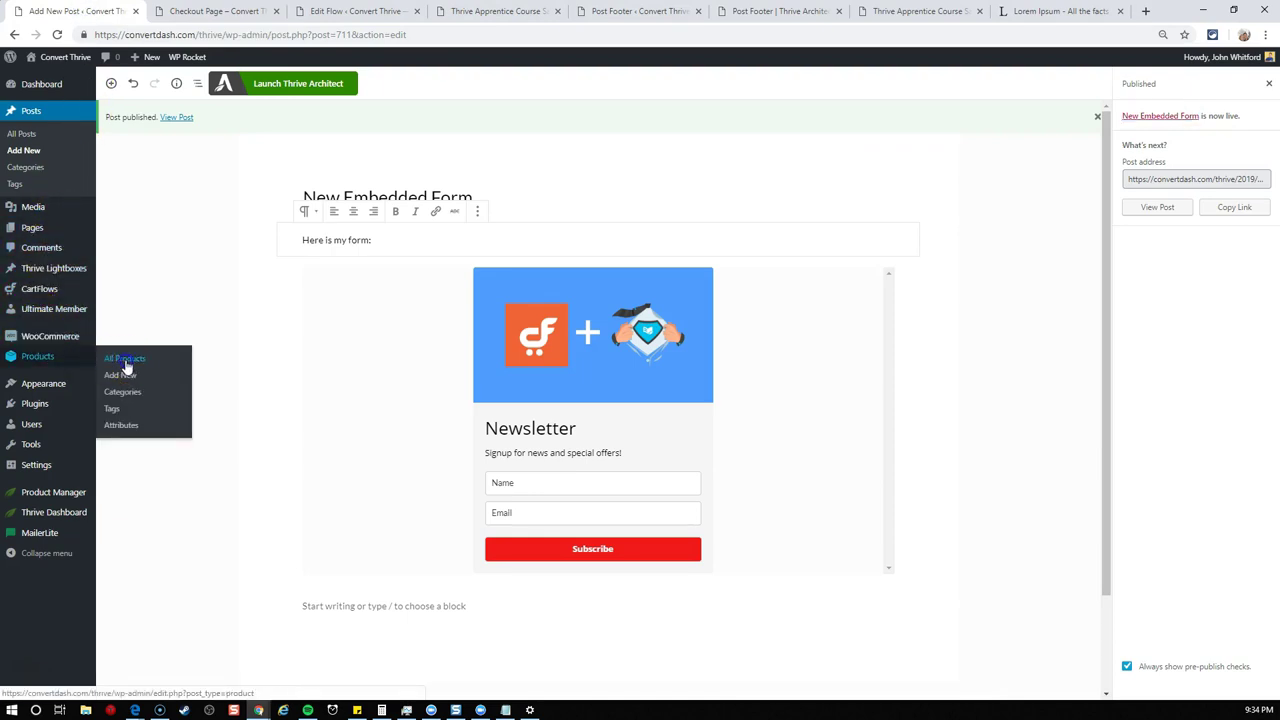
- Note course product ID 523 and change the URL's domain to convertdash.com/thrive
left_click(128, 360)
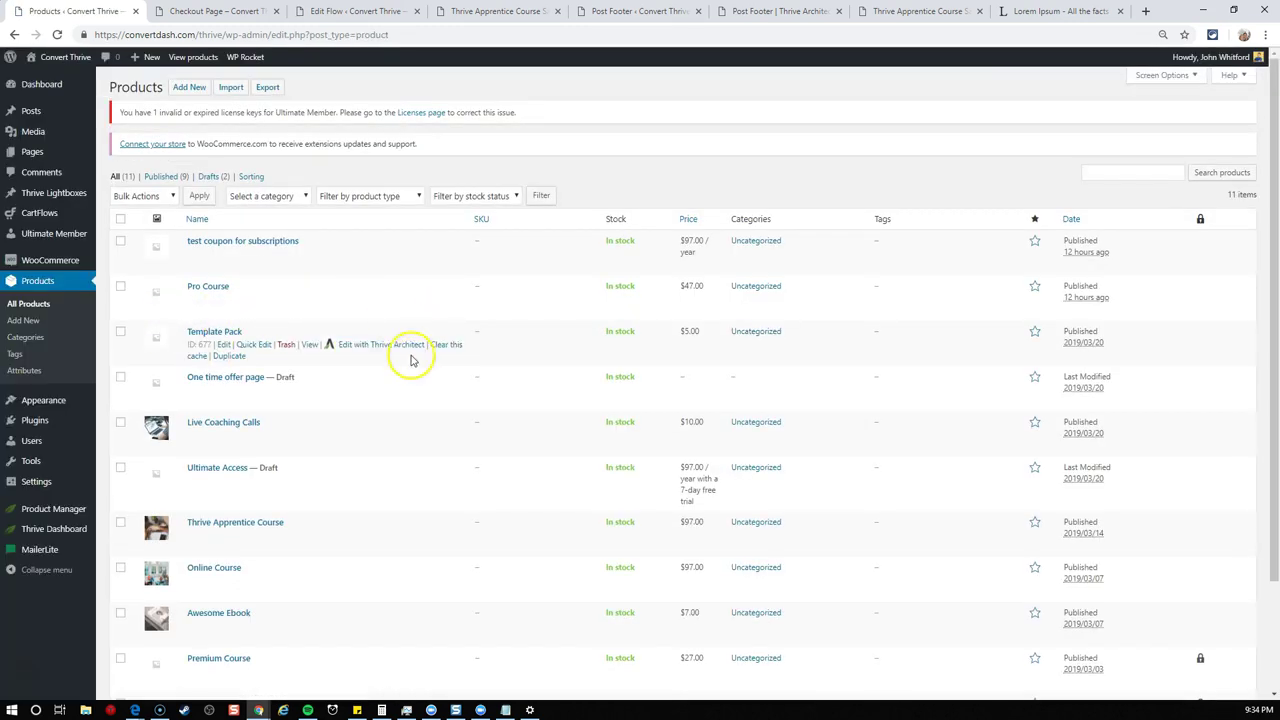
scroll(395, 390, "down", 3)
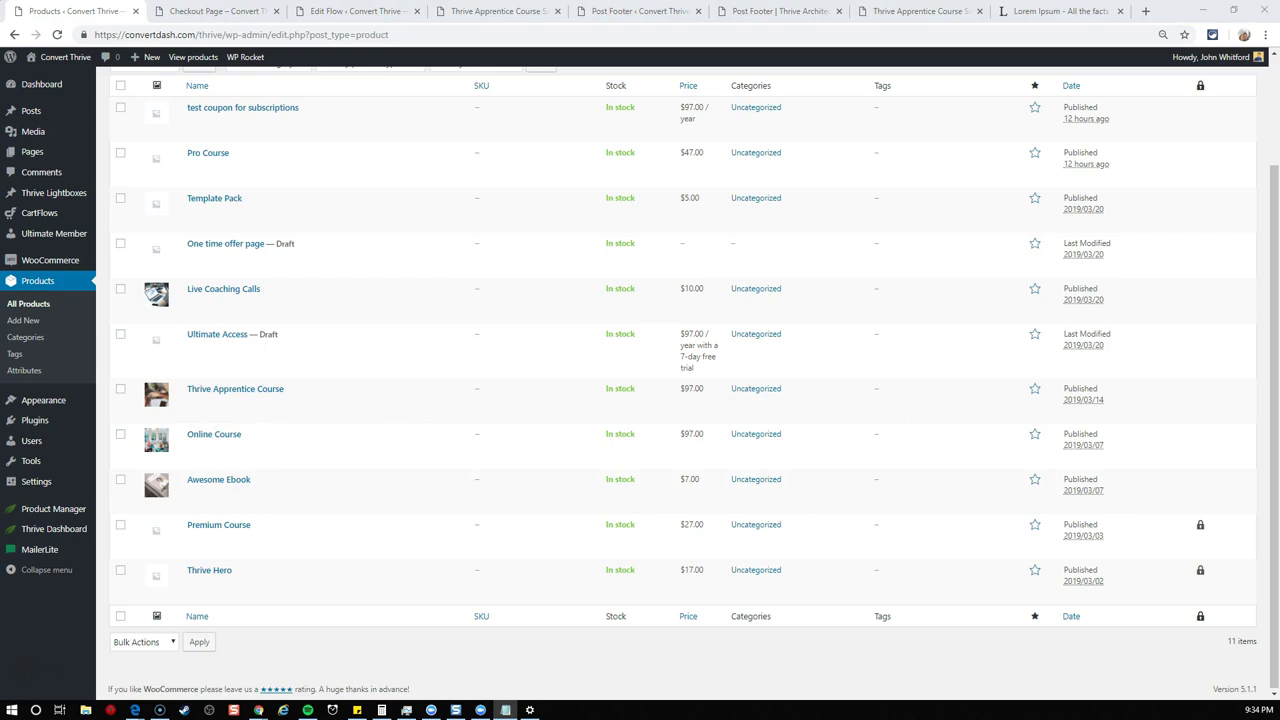
left_click_drag(354, 146, 631, 180)
left_click(734, 209)
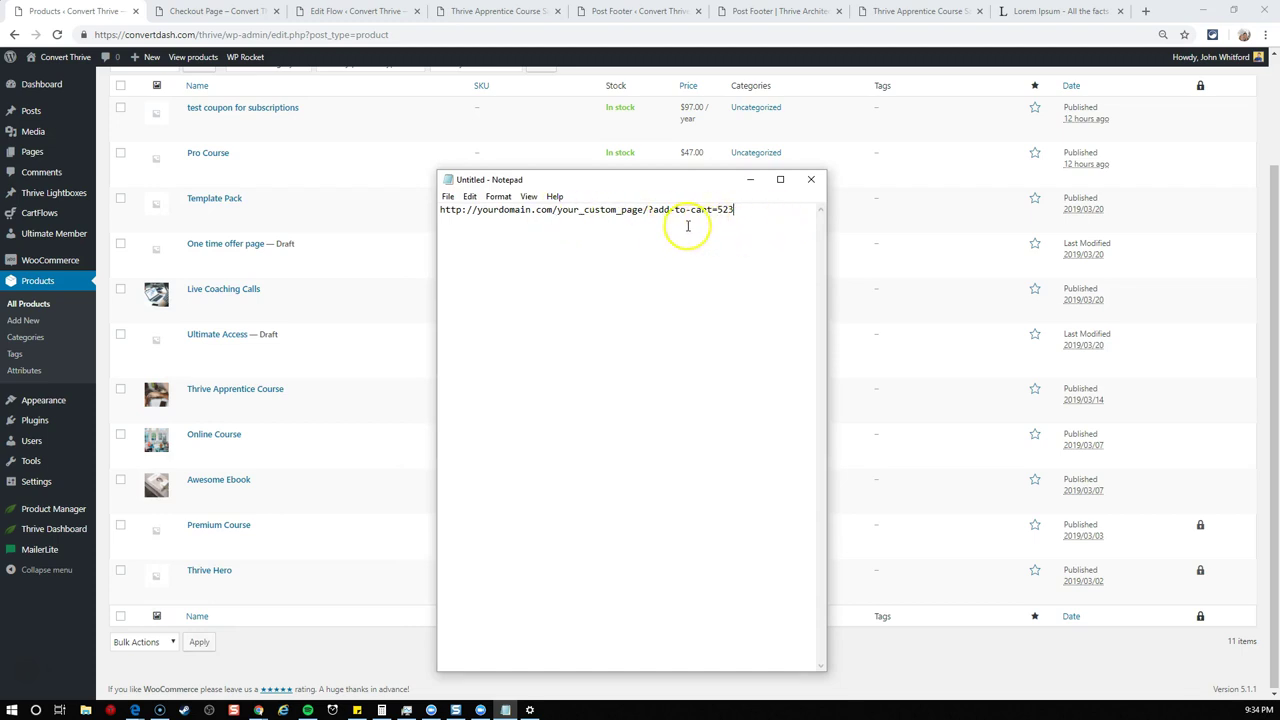
double_click(513, 211)
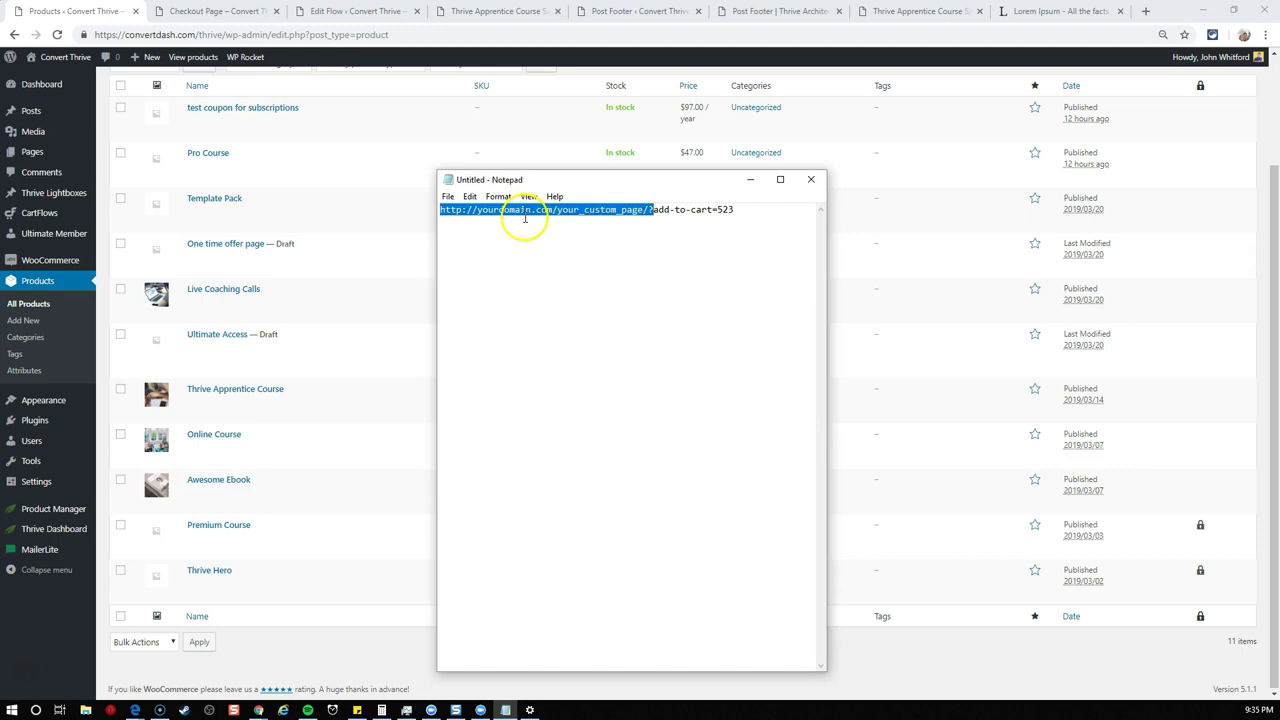
left_click(482, 210)
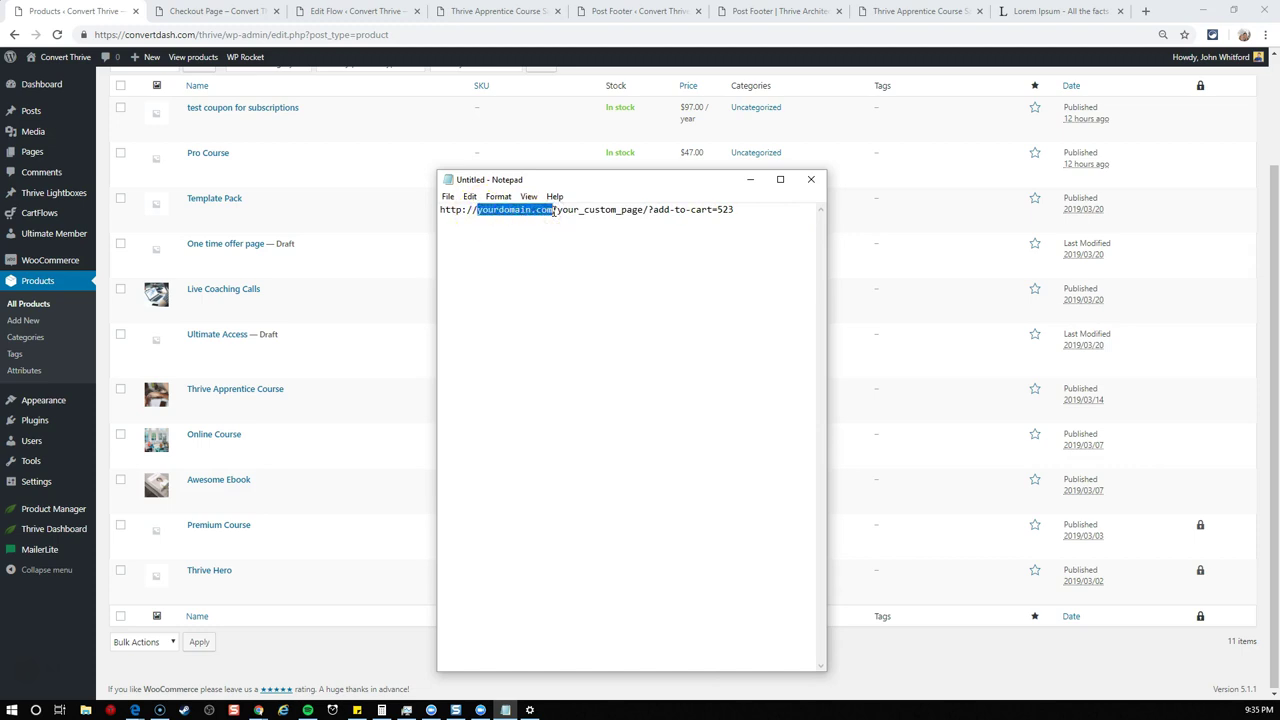
type("convertdash.com")
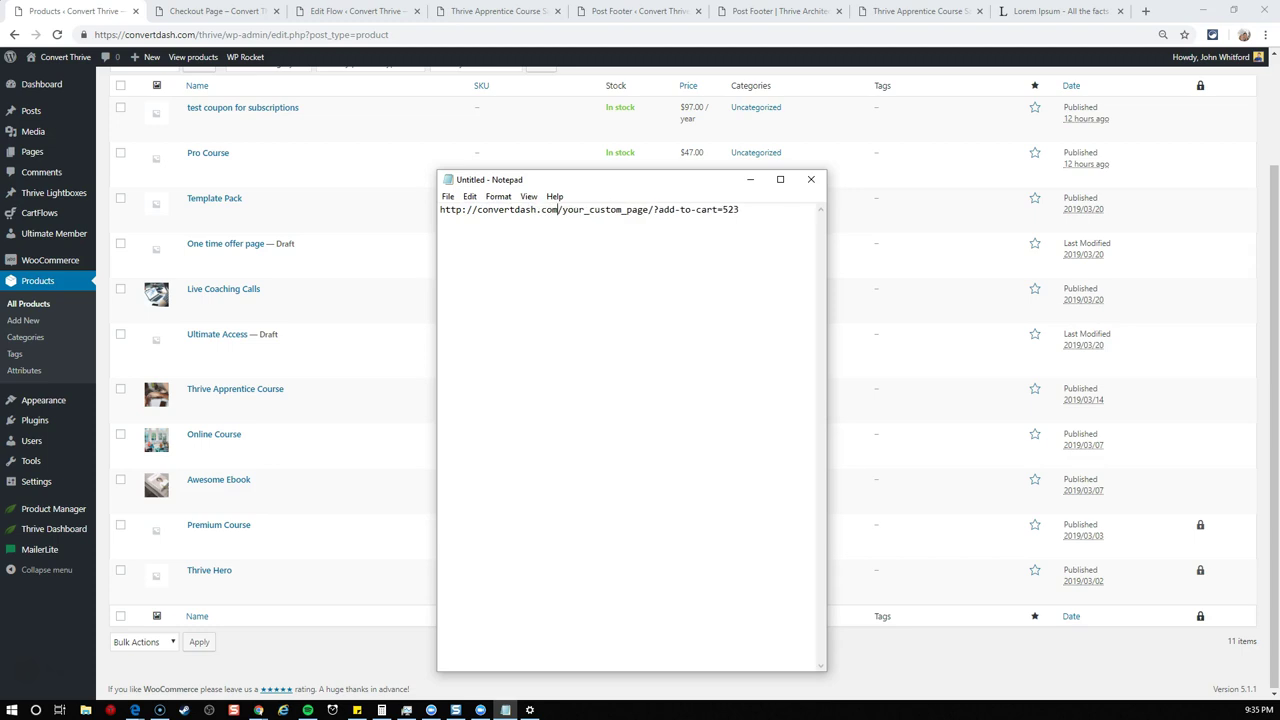
type("/thrive")
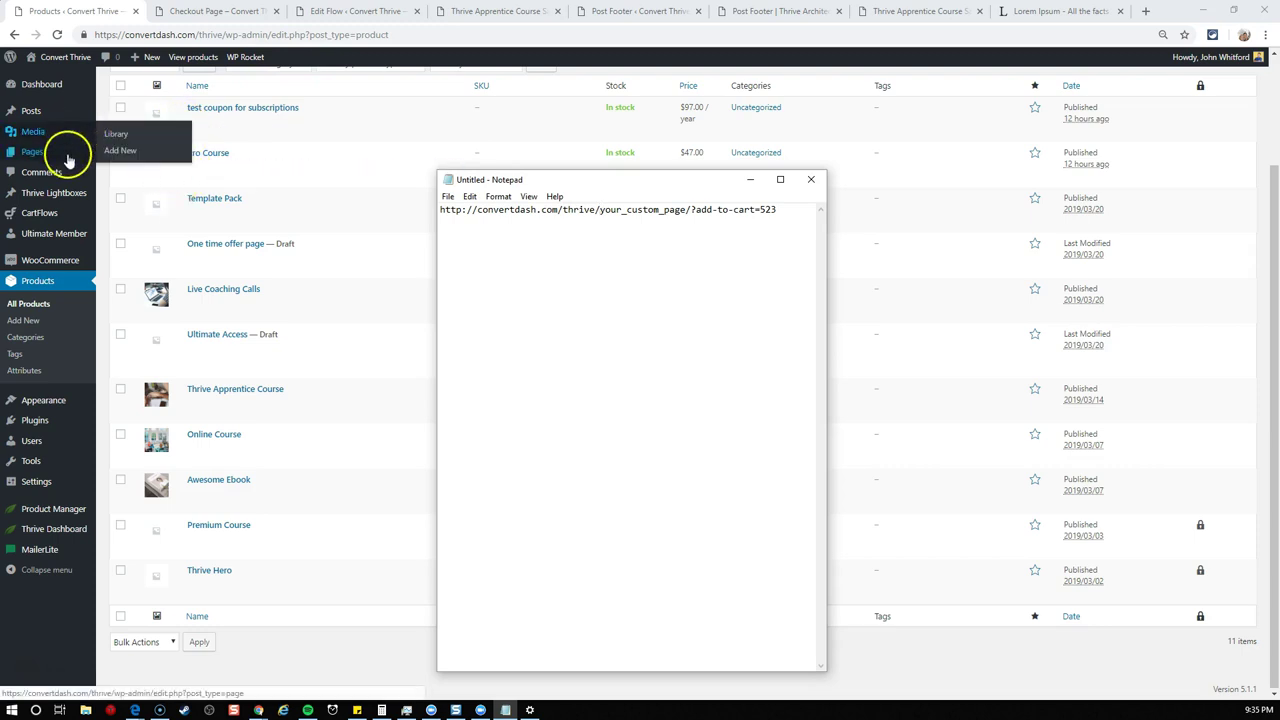
middle_click(110, 156)
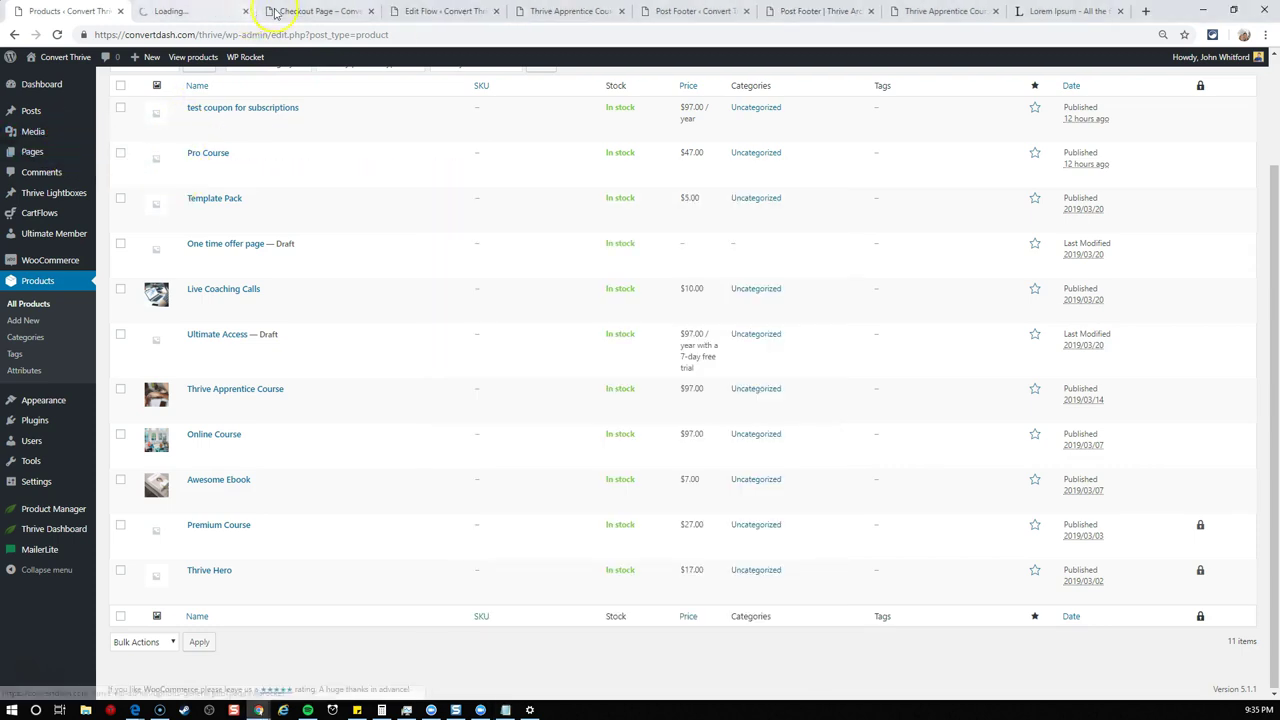
left_click(195, 11)
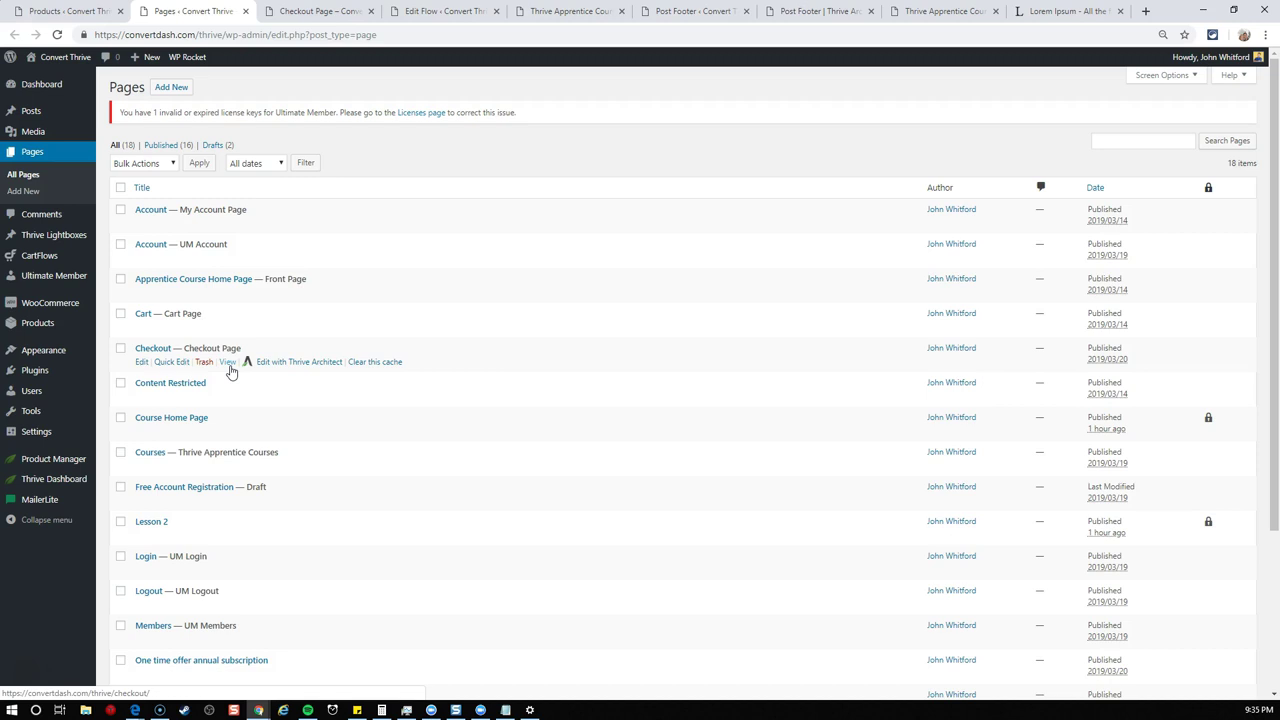
key("alt+Tab")
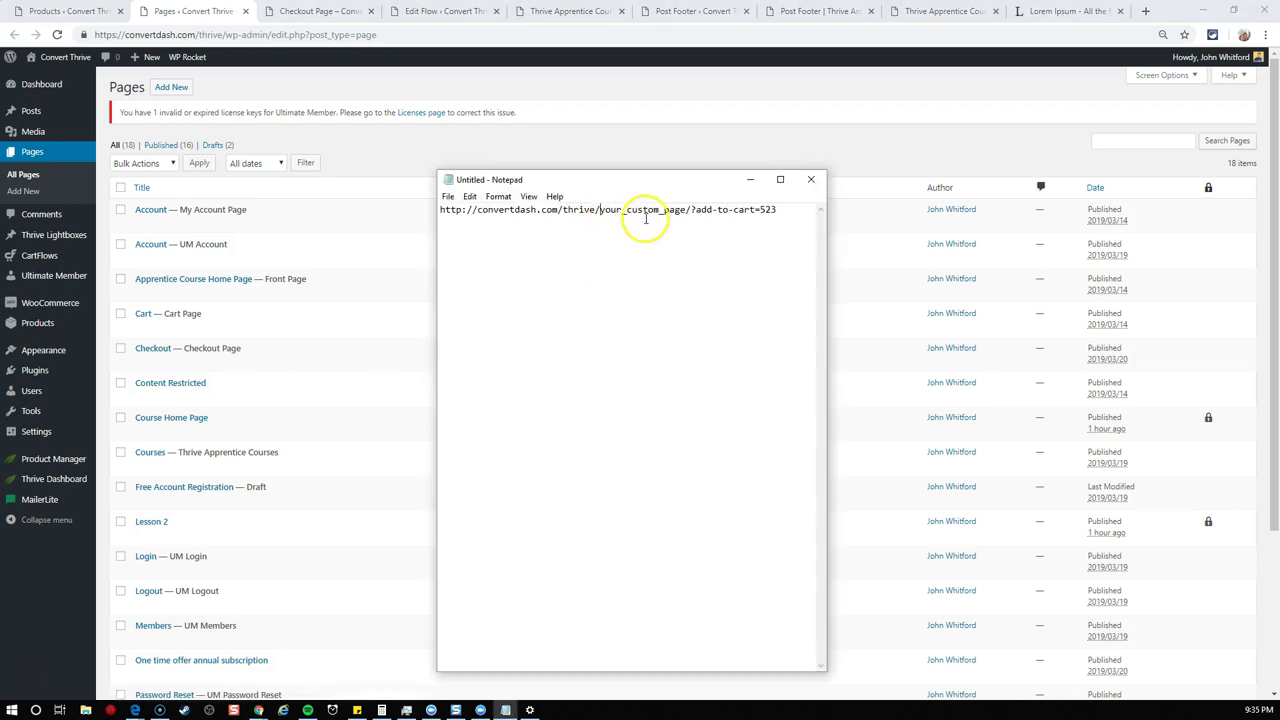
left_click(686, 210, "shift")
type("check")
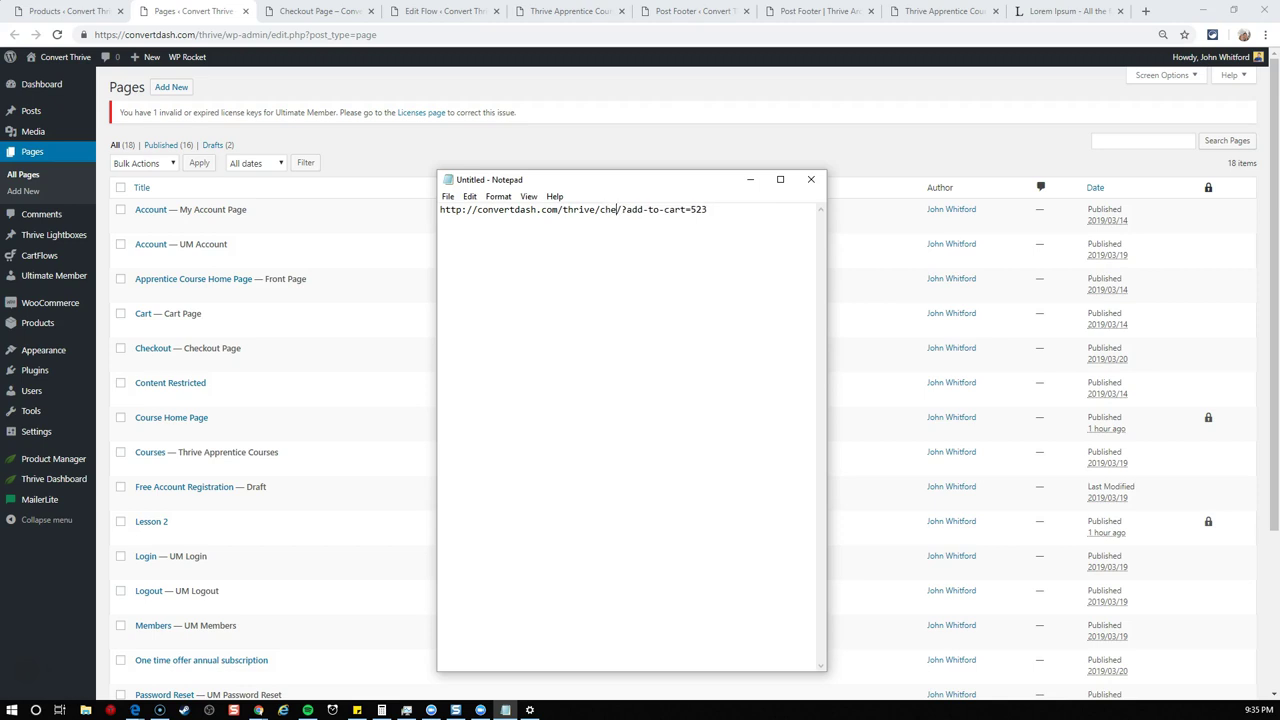
left_click(771, 211)
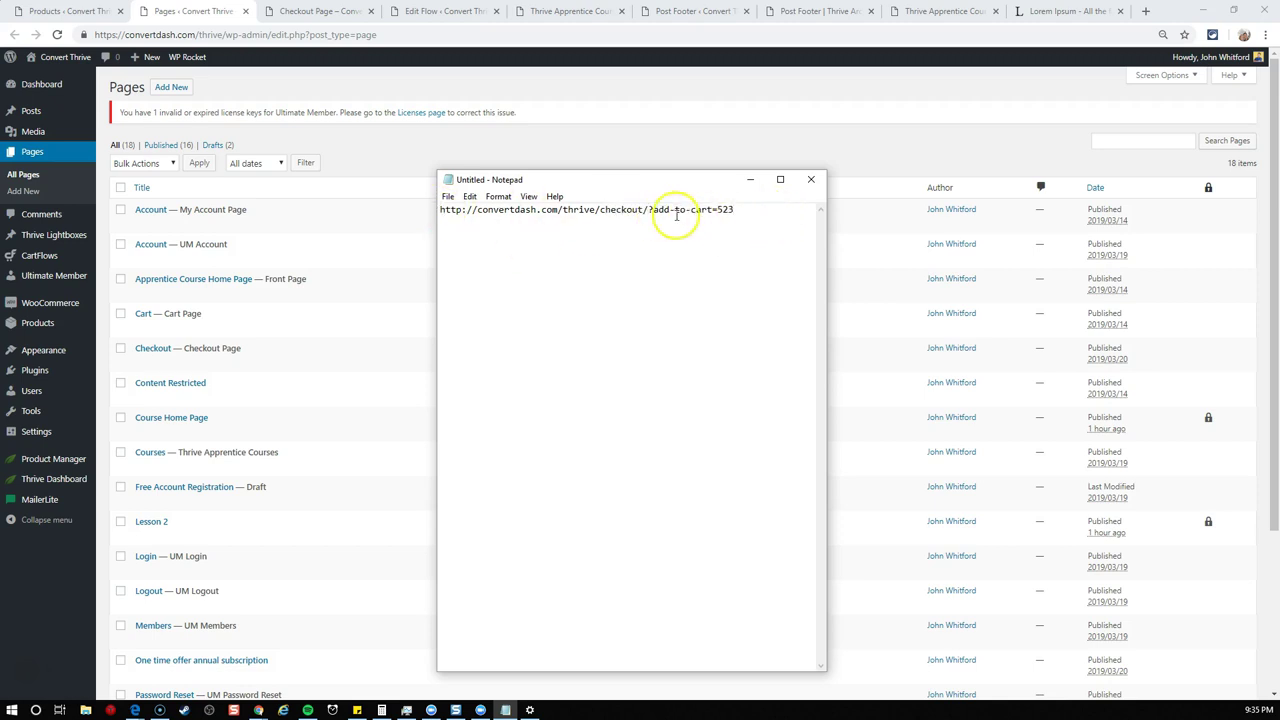
left_click(461, 212)
type("s")
left_click_drag(749, 213, 451, 205)
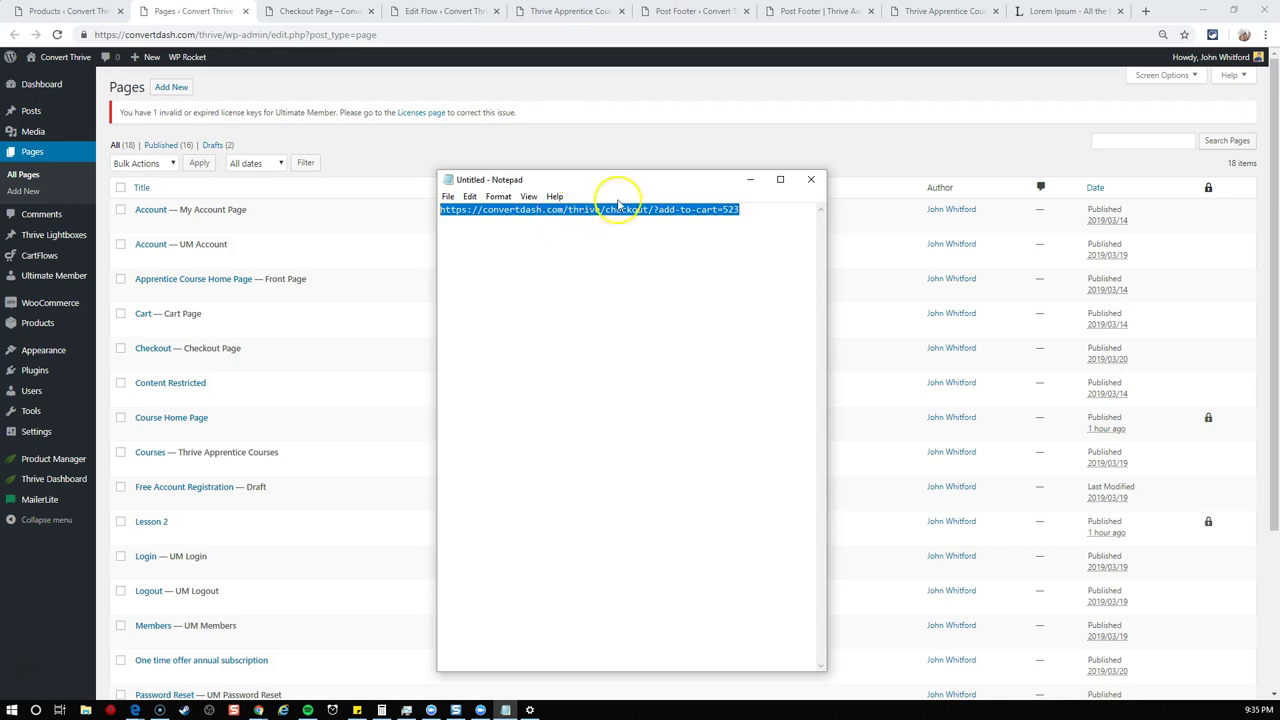
left_click(750, 179)
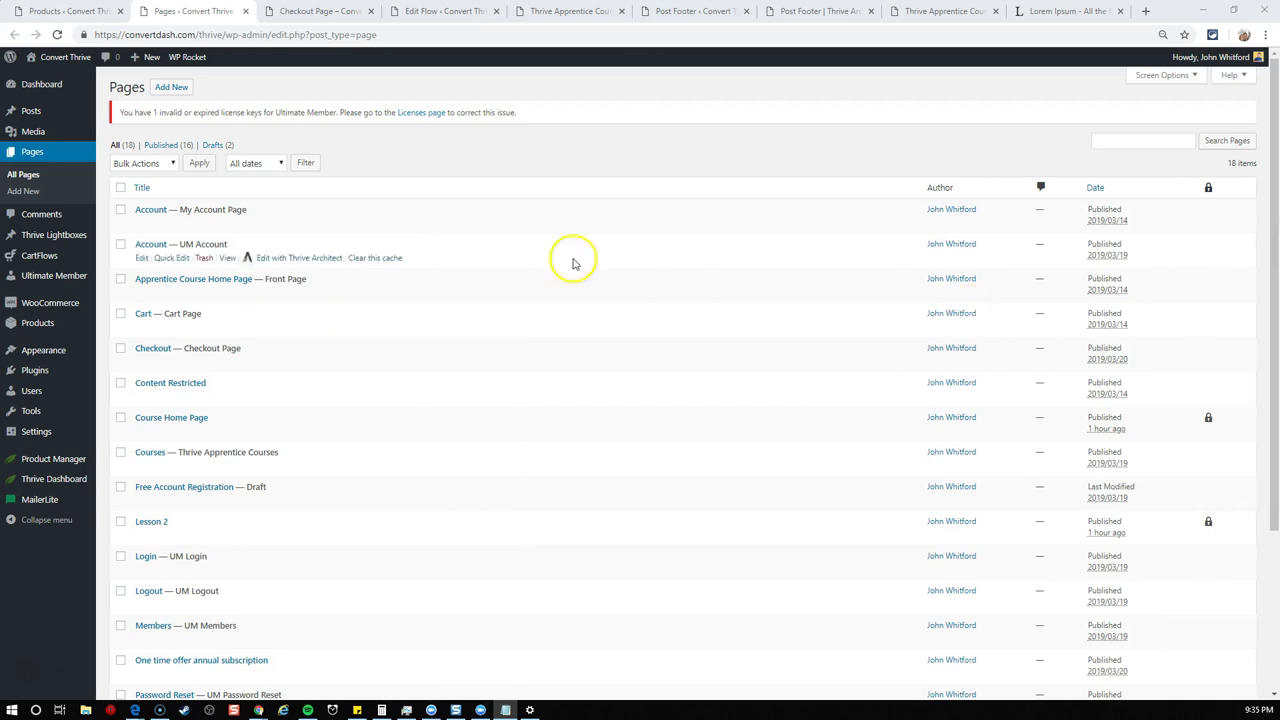
- Paste the add-to-cart checkout URL as the course button's link and save the Post Footer form
left_click(686, 13)
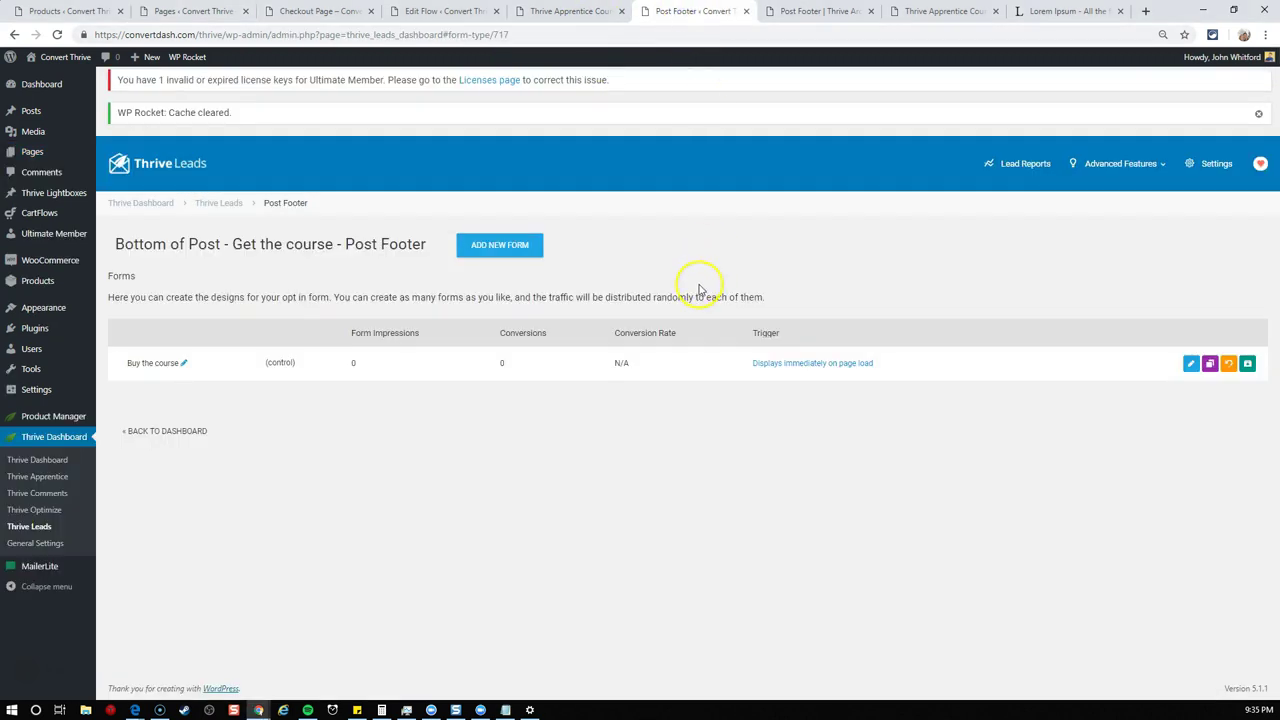
left_click(797, 13)
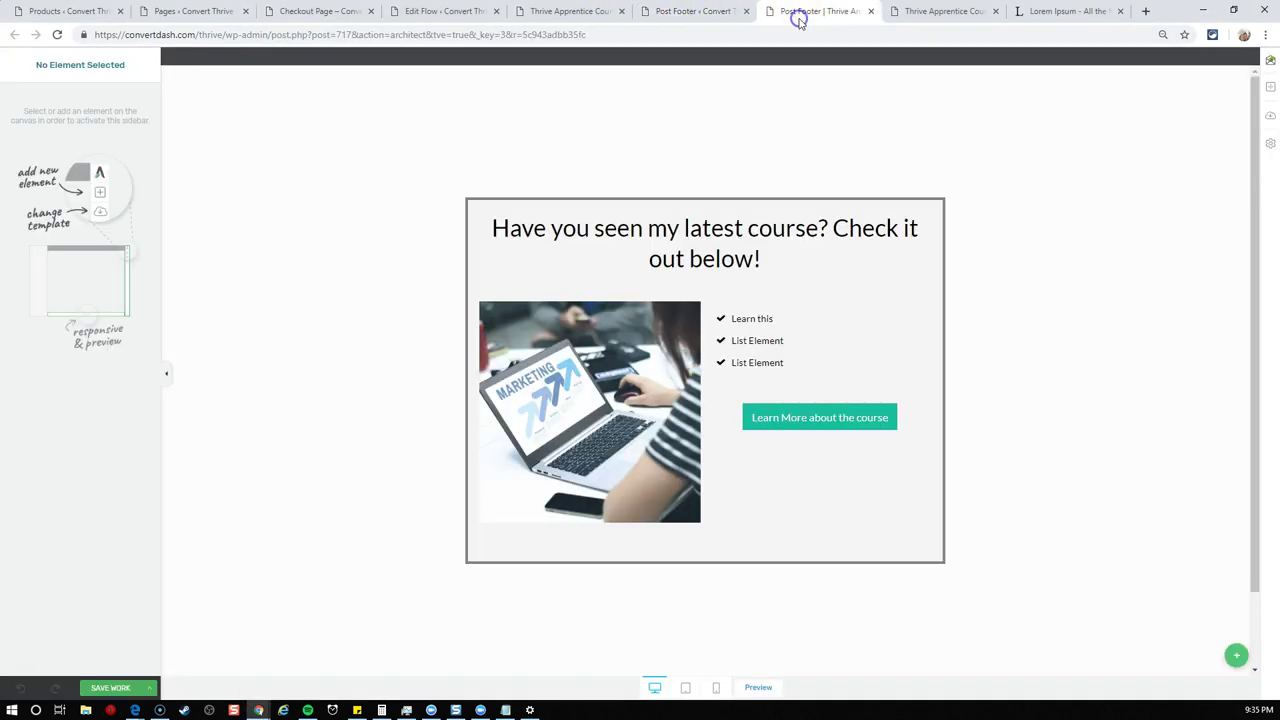
left_click(783, 405)
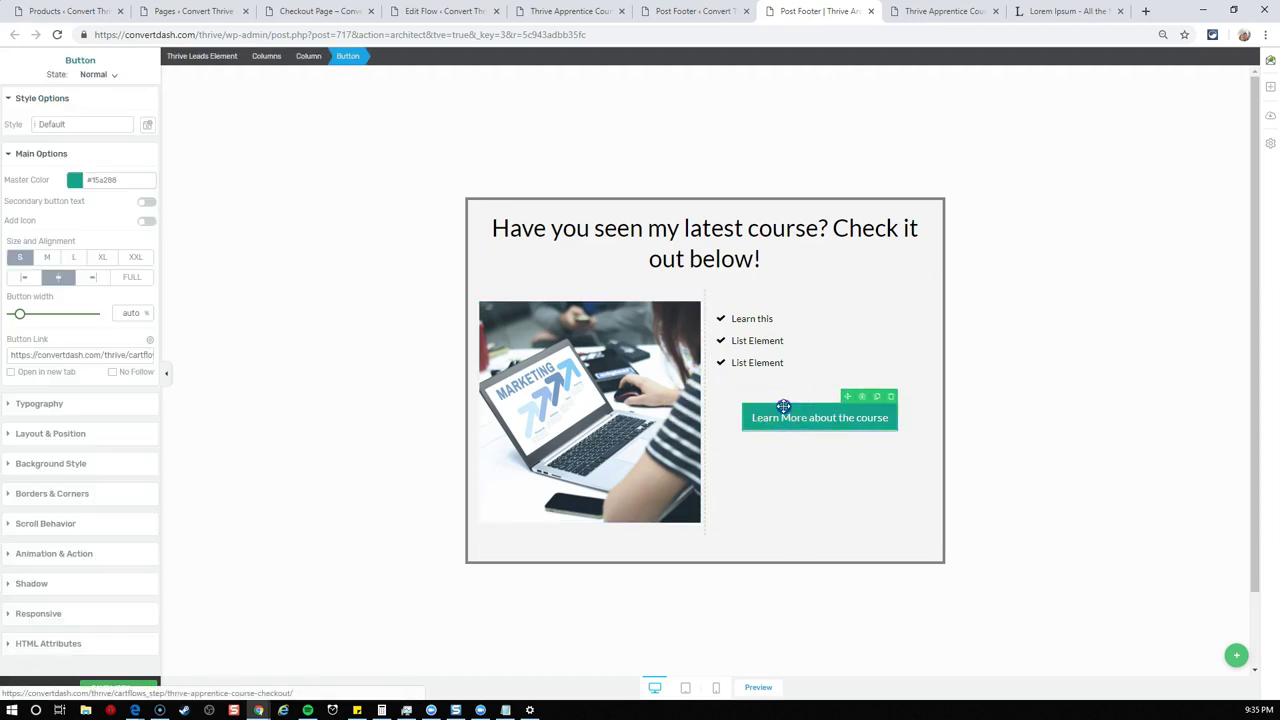
left_click(122, 354)
type("https://convertdash.com/thrive/checkout/?add-to-cart=523")
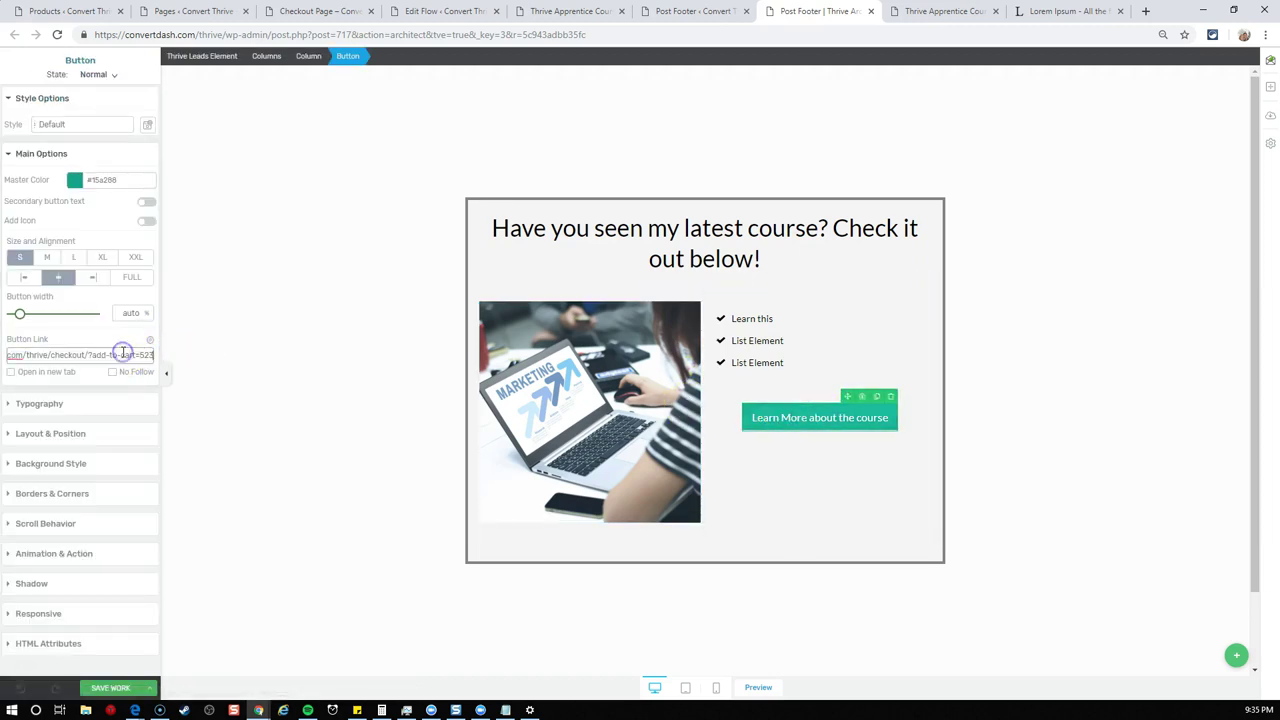
left_click(96, 340)
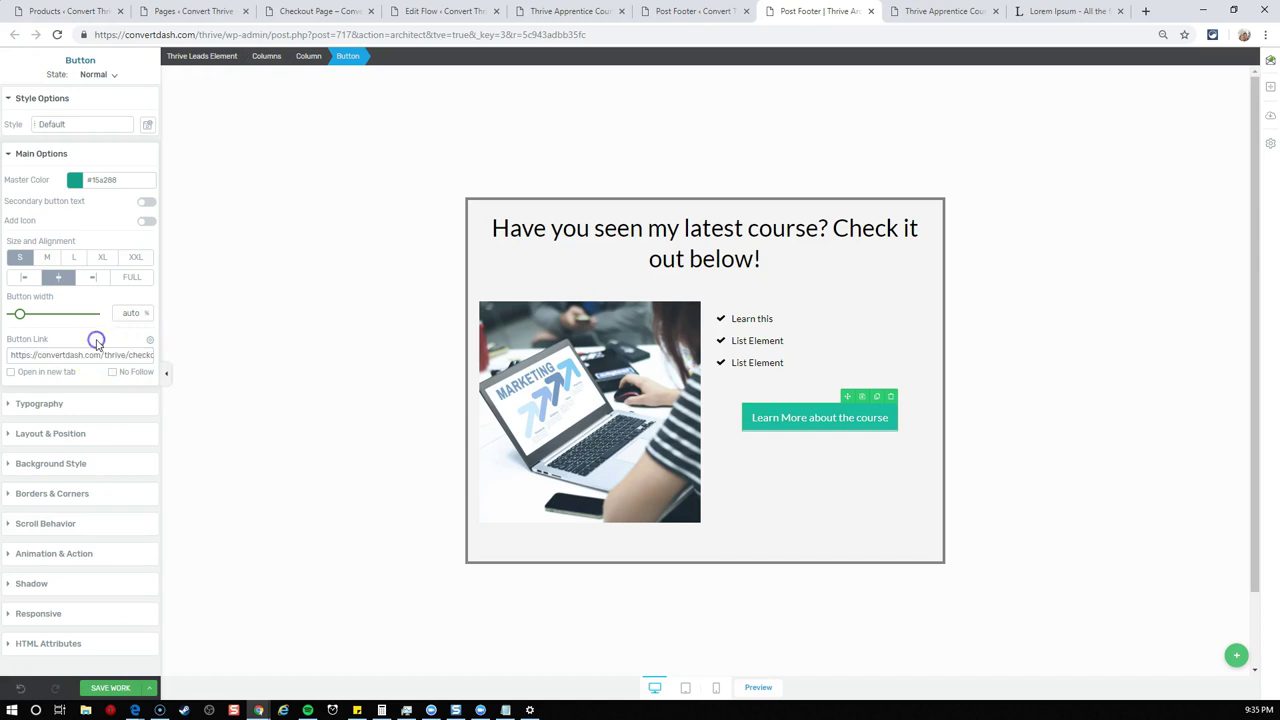
left_click(149, 688)
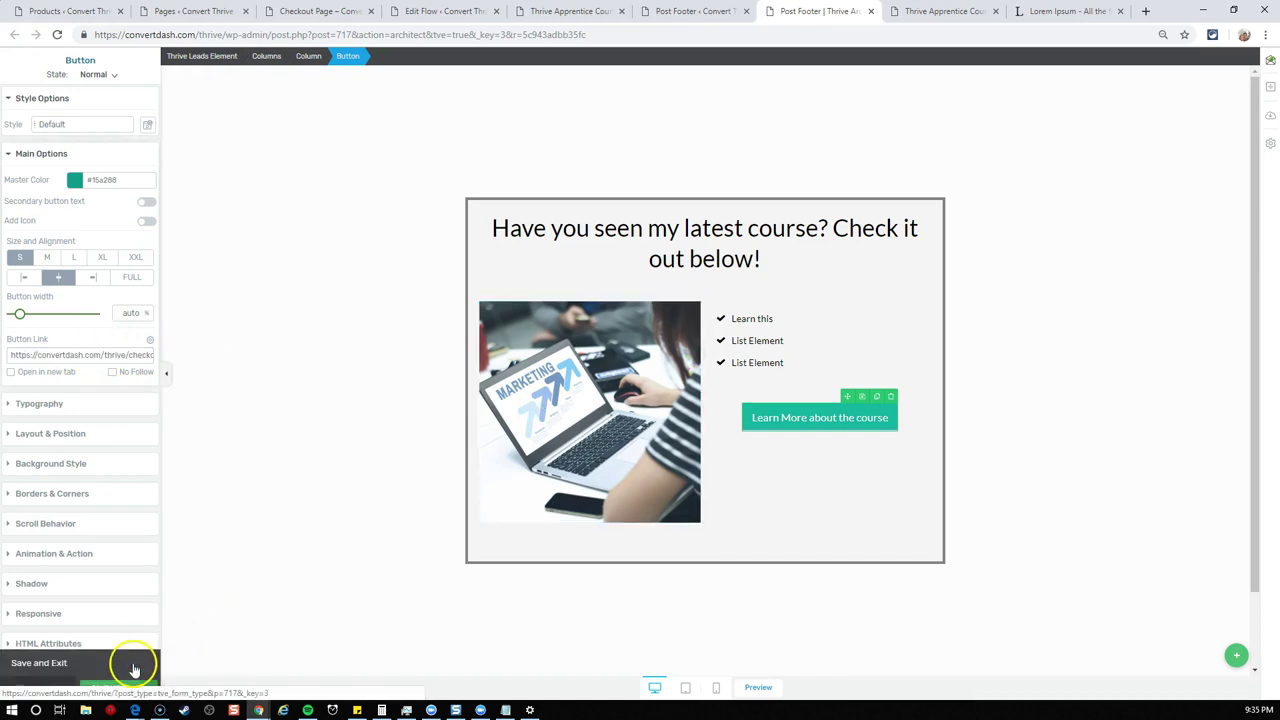
left_click(134, 668)
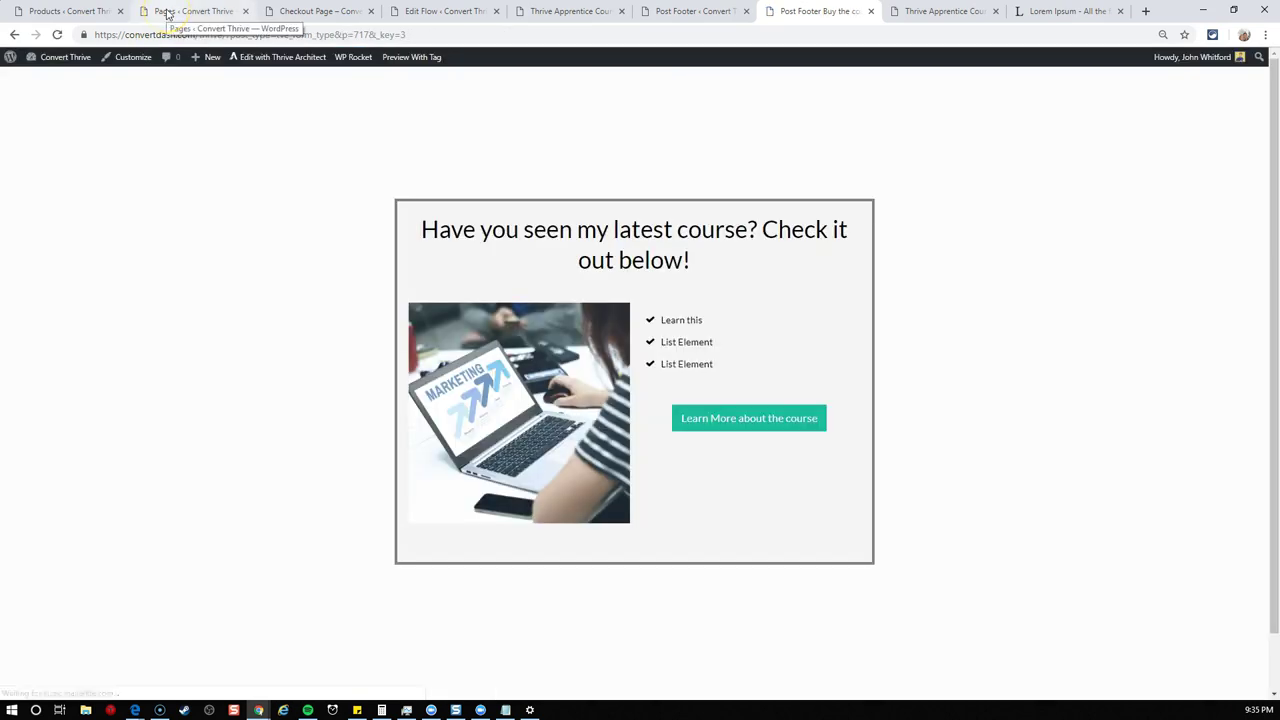
- Reload the New Embedded Form post and scroll down to the course box
left_click(300, 11)
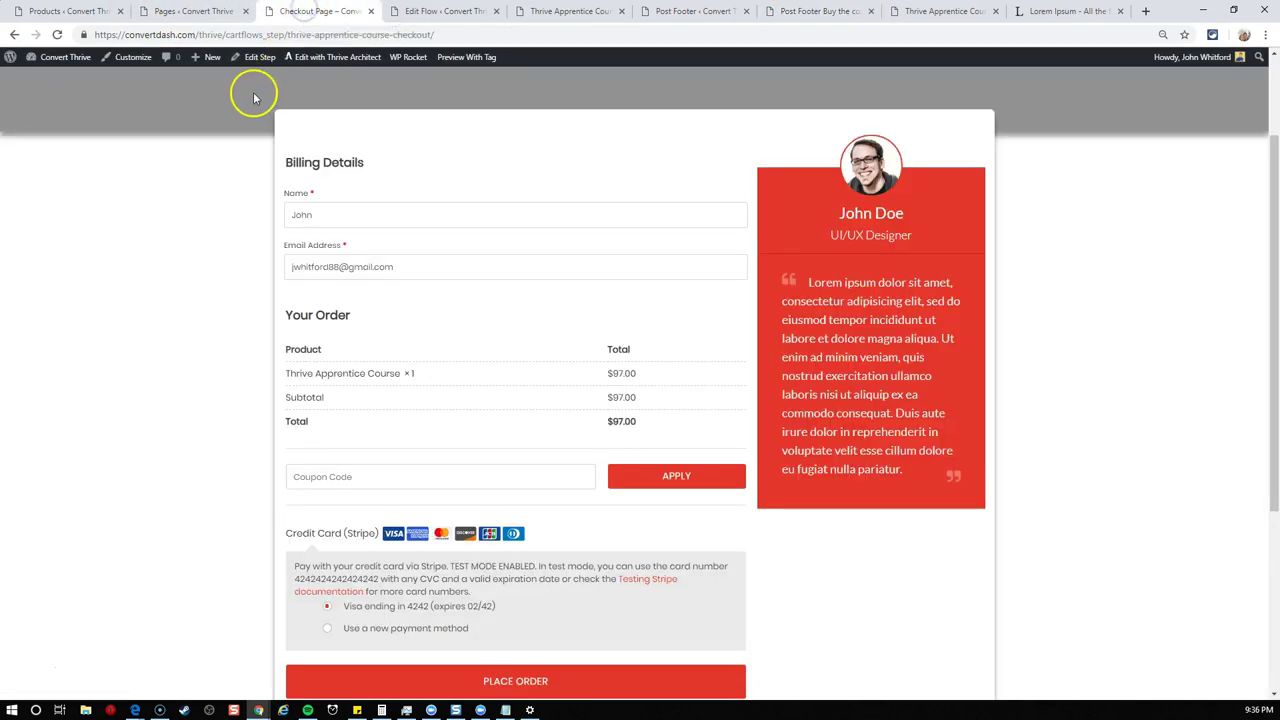
left_click(54, 35)
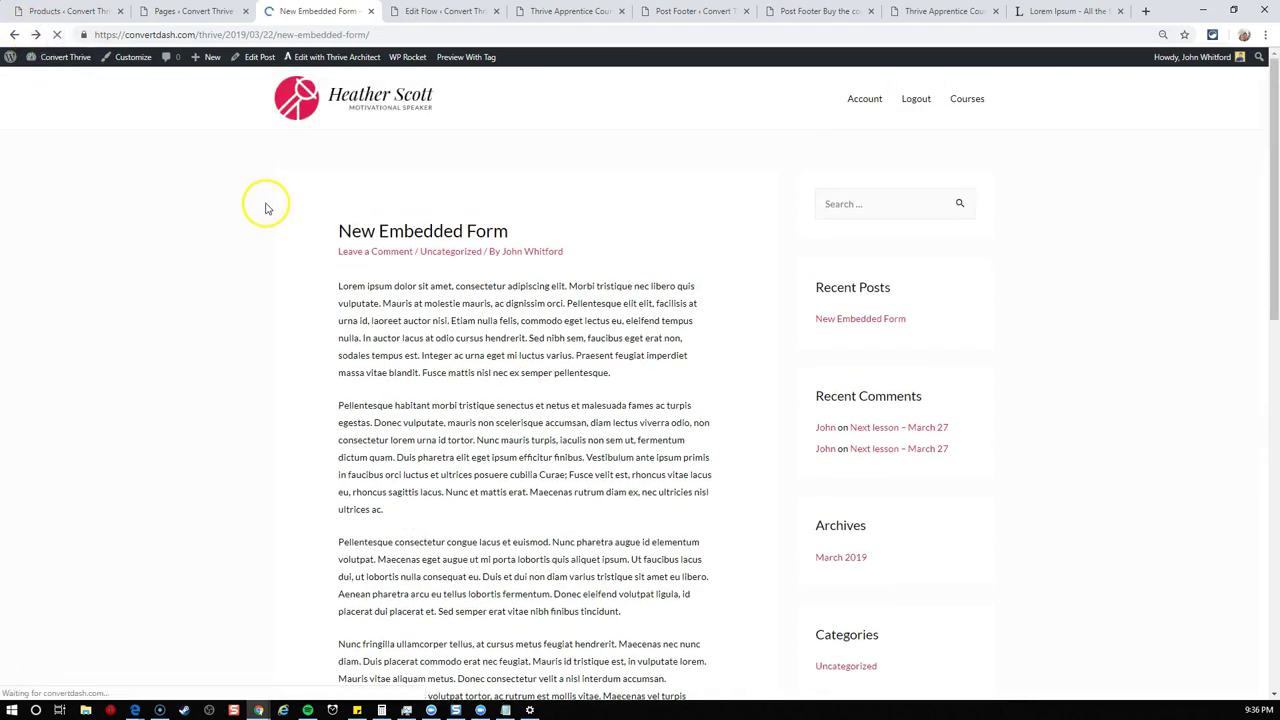
scroll(651, 286, "down", 10)
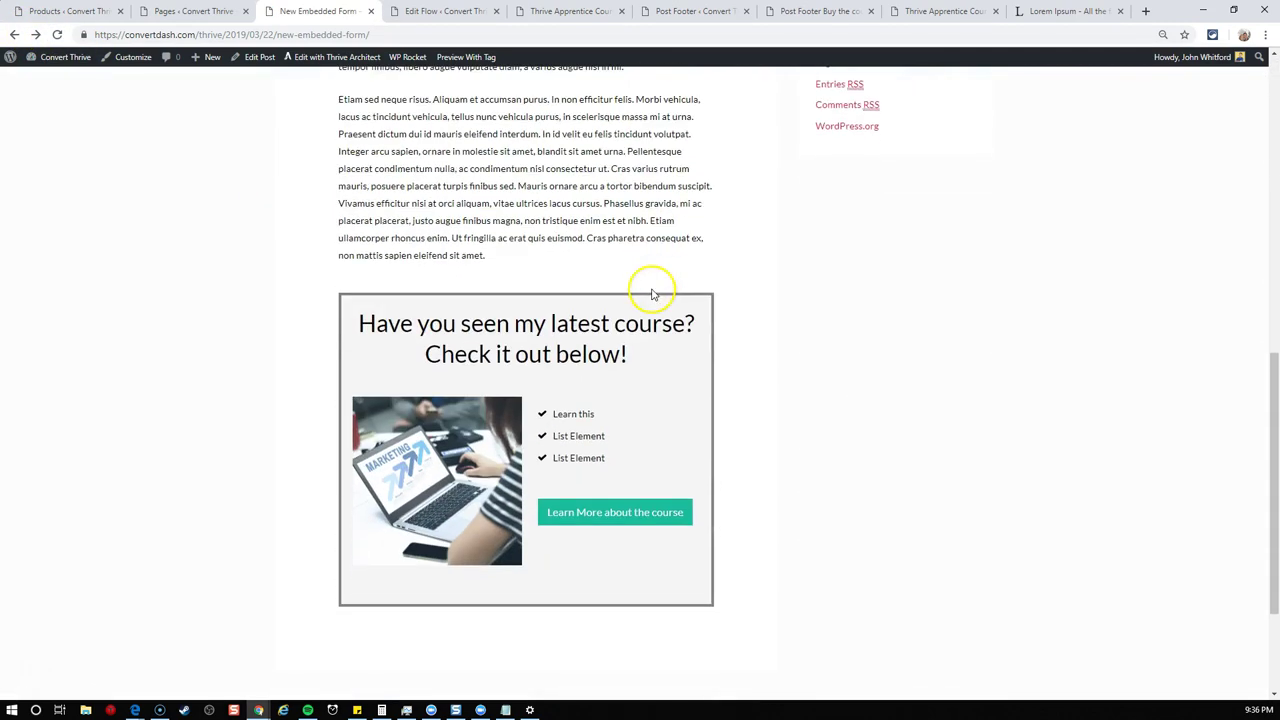
- Follow the course promo button through to the WooCommerce checkout page
left_click(559, 519)
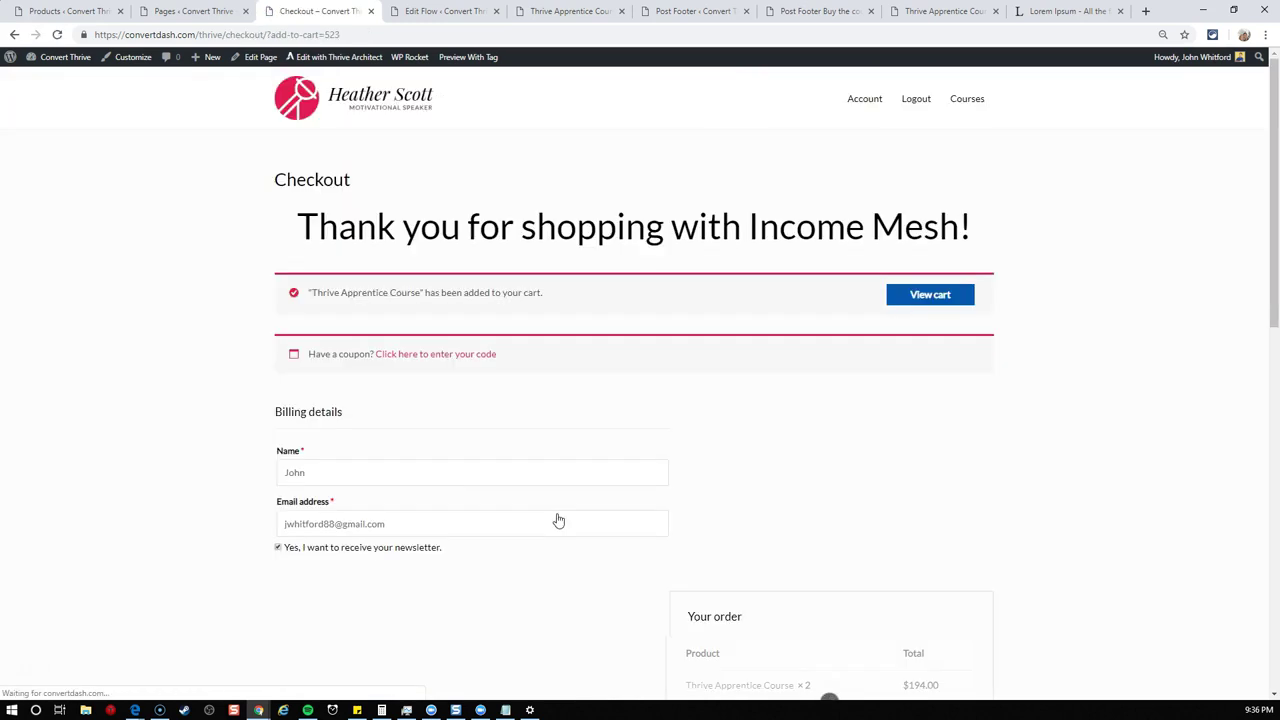
left_click_drag(300, 239, 880, 249)
left_click(880, 249)
scroll(746, 431, "down", 1)
scroll(746, 431, "down", 1)
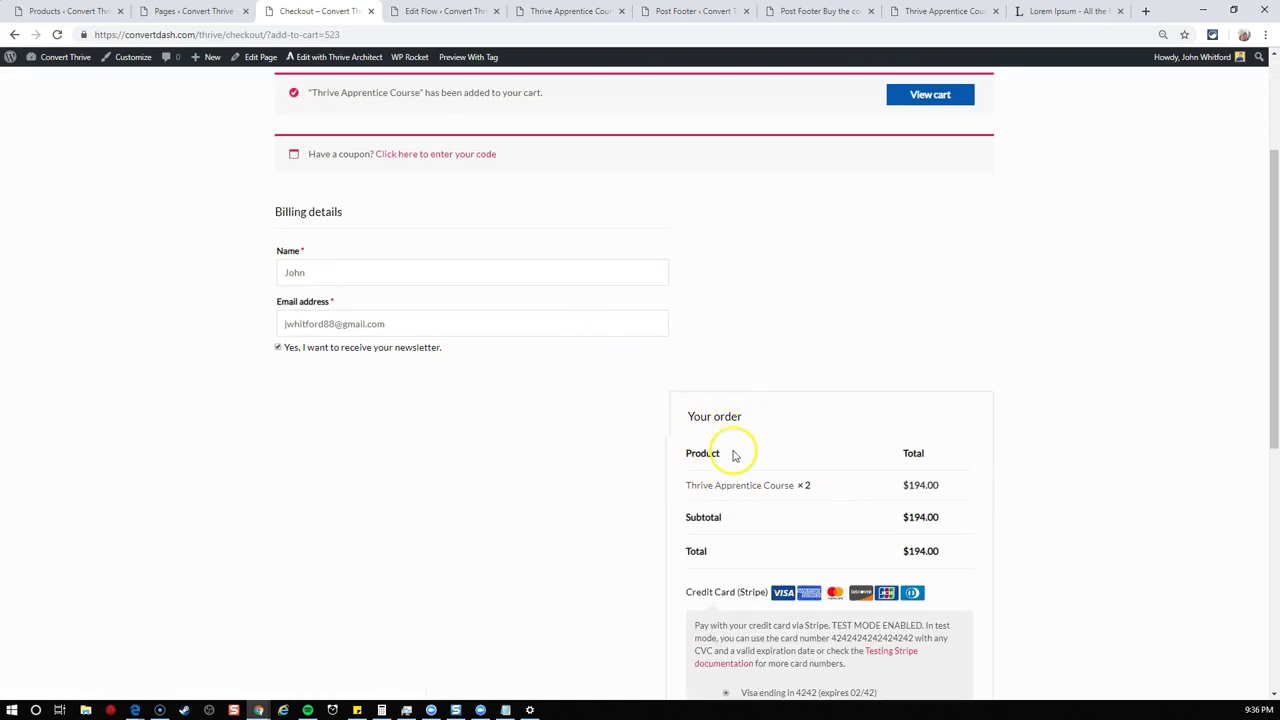
scroll(760, 422, "up", 1)
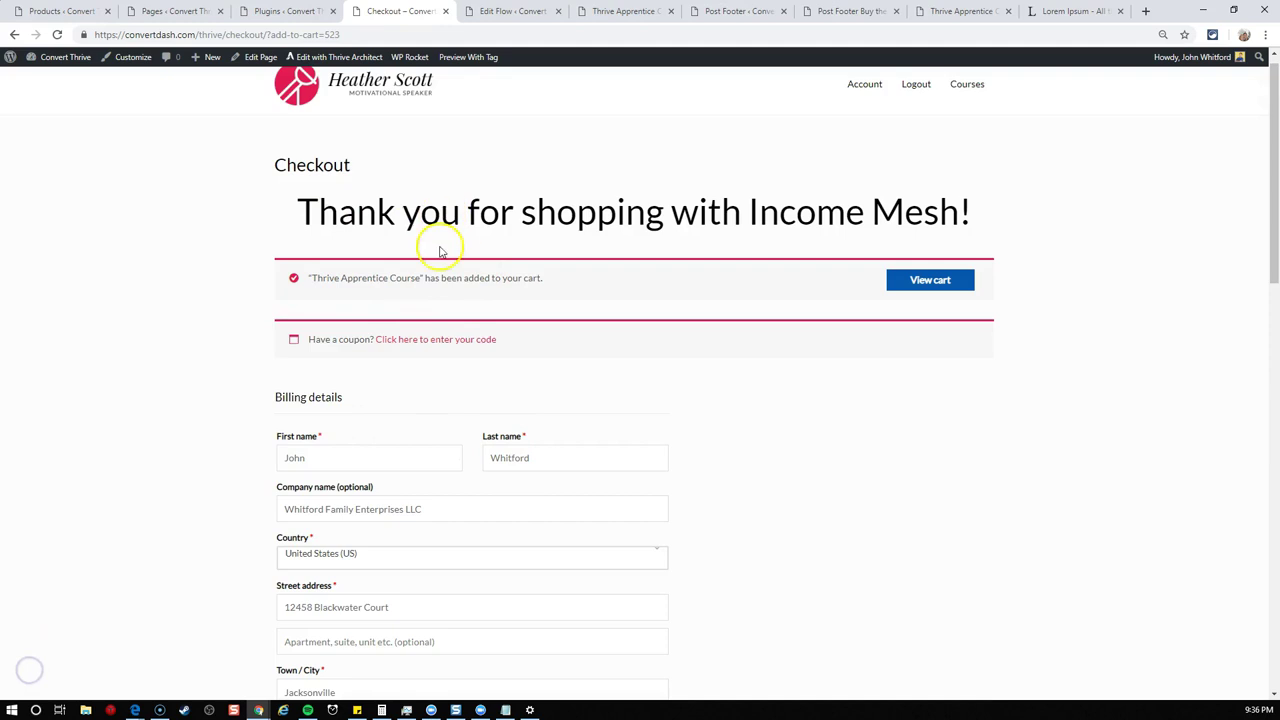
- Check that Thrive Apprentice Course appears in the Your order summary
scroll(660, 290, "down", 2)
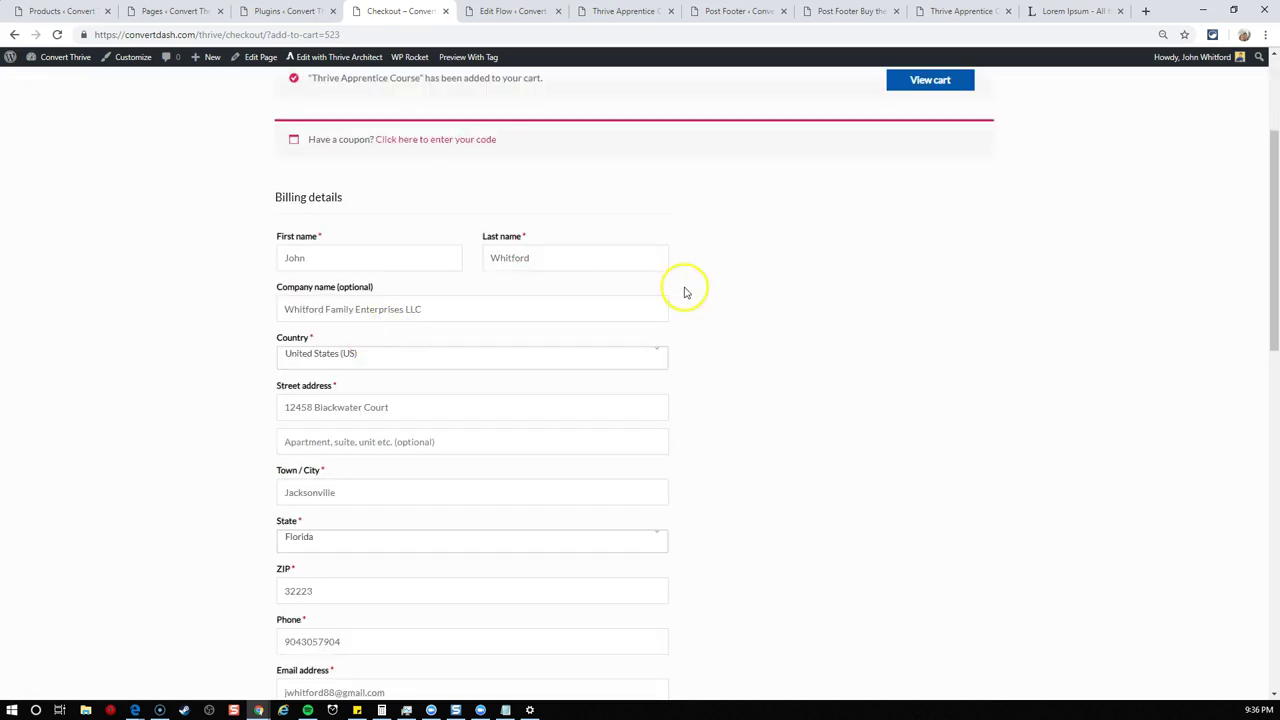
scroll(729, 352, "down", 5)
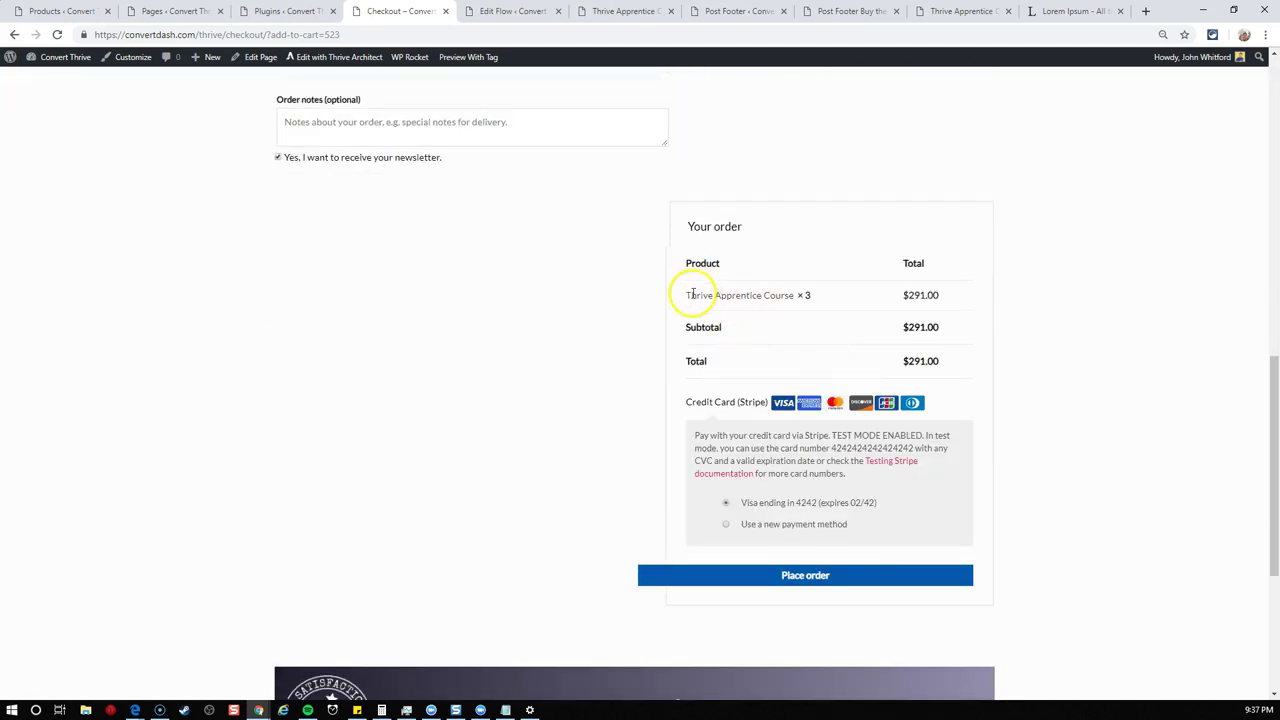
left_click_drag(686, 295, 829, 303)
left_click(785, 295)
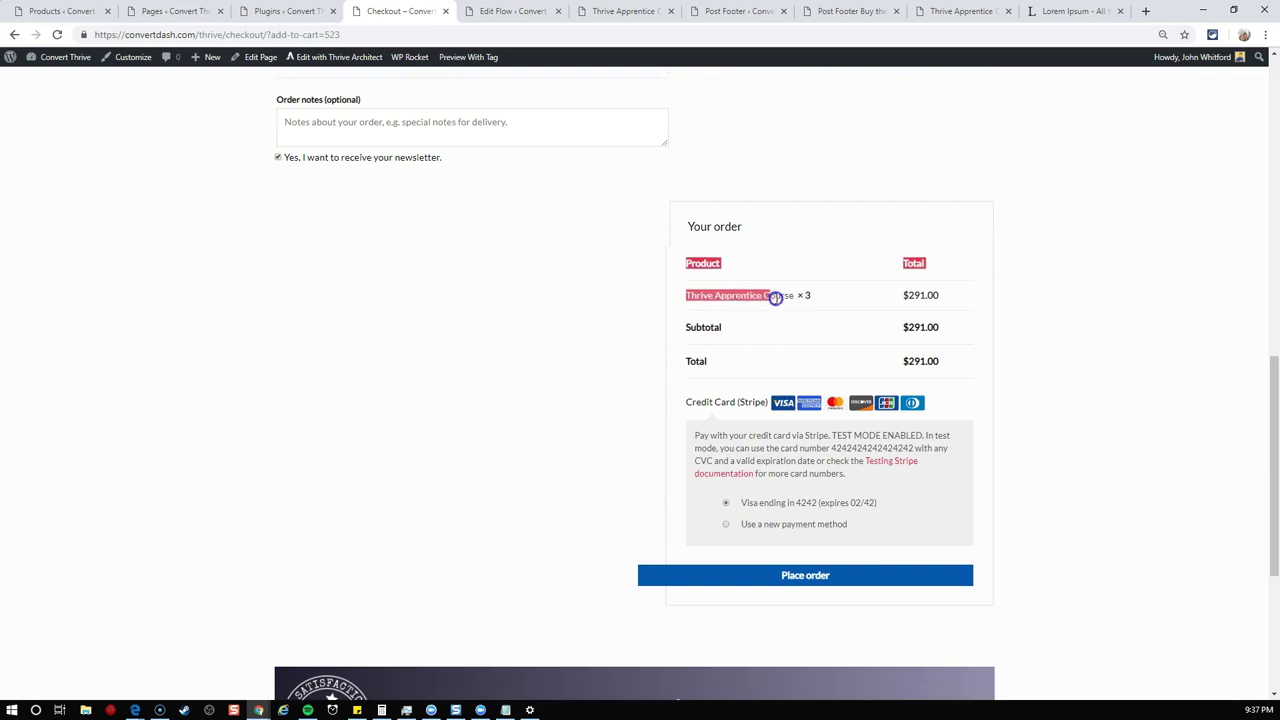
left_click(830, 304)
scroll(830, 304, "down", 3)
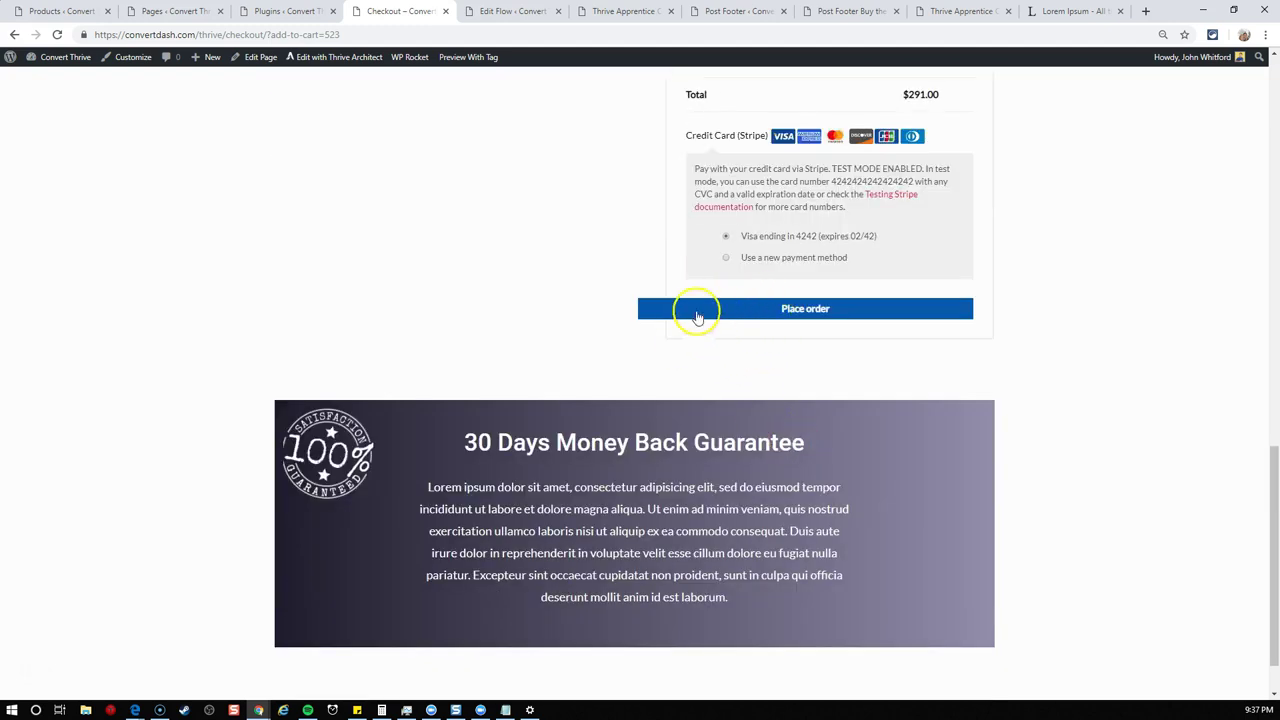
scroll(618, 334, "down", 1)
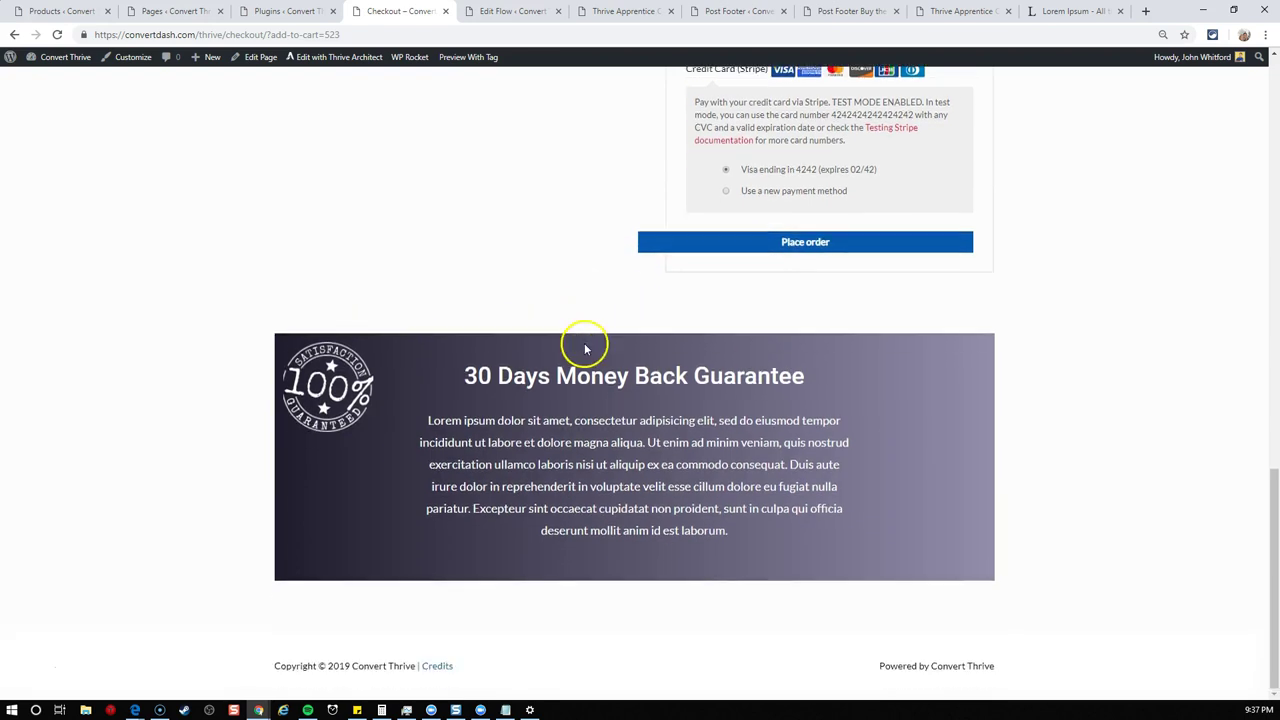
scroll(583, 343, "up", 12)
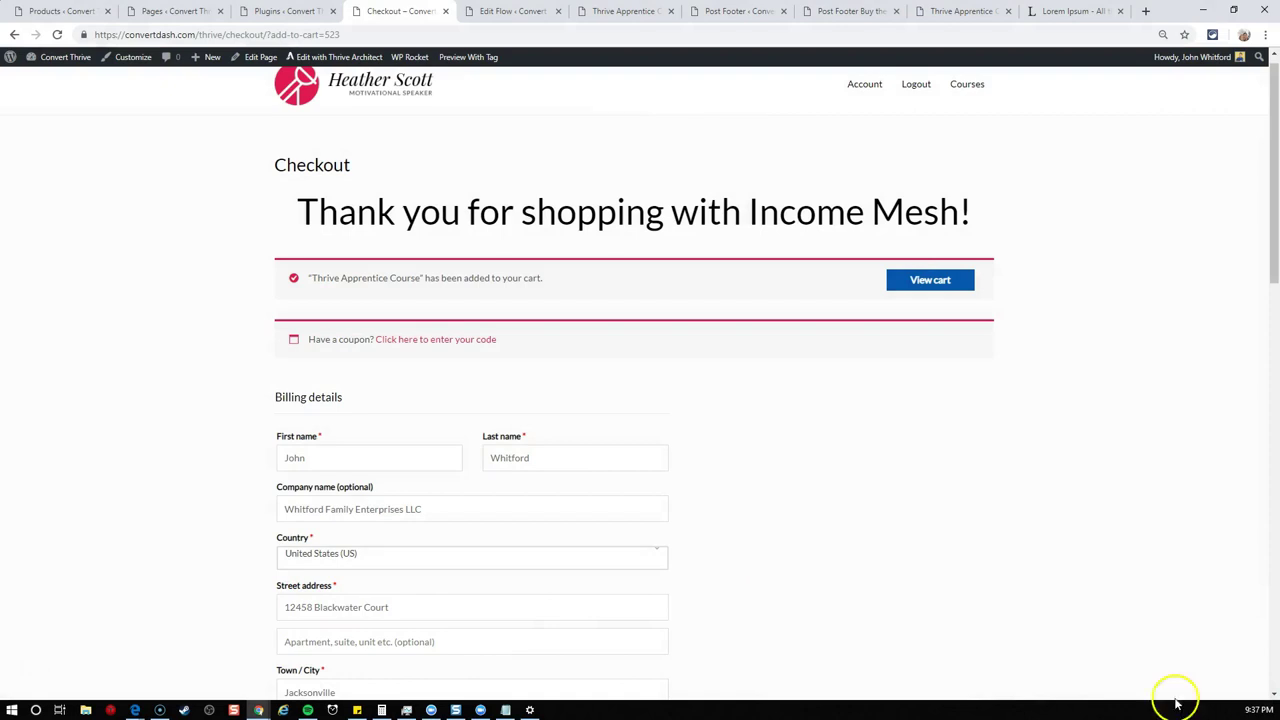
- Dismiss the sales page's email popup, close that tab, and return to the tutorial flow editor
scroll(540, 380, "up", 1)
left_click(625, 10)
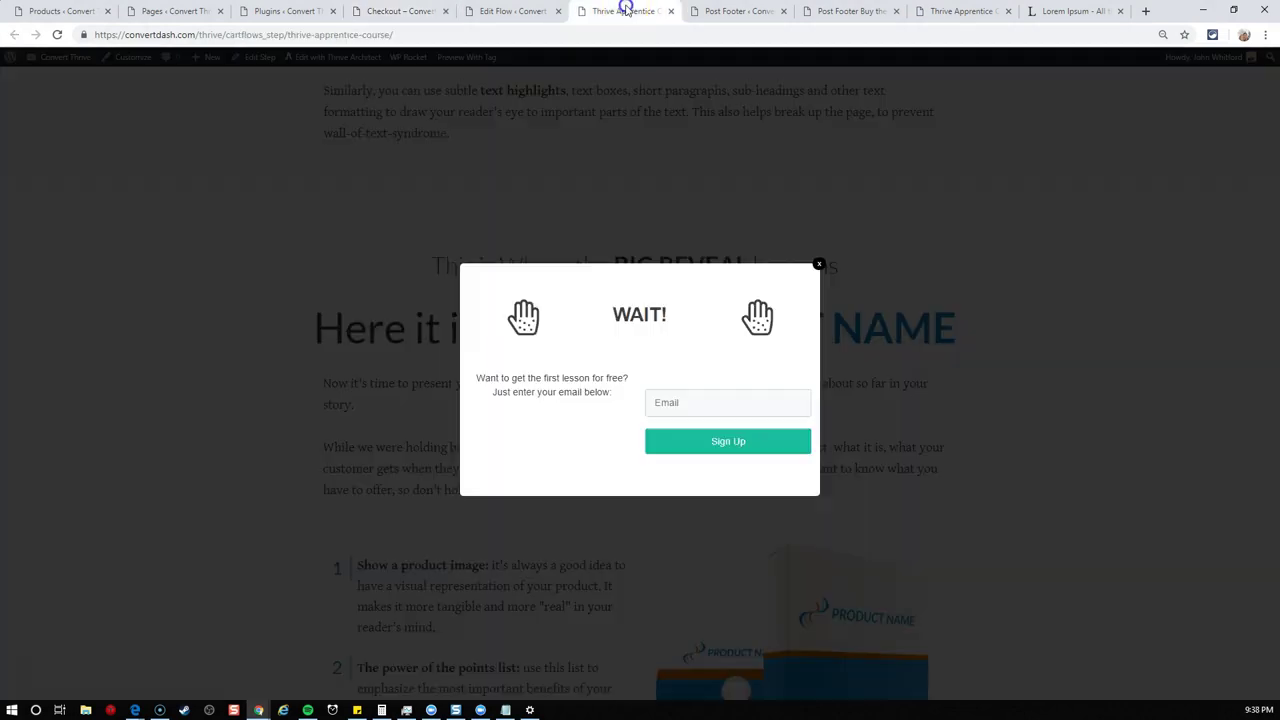
left_click(819, 265)
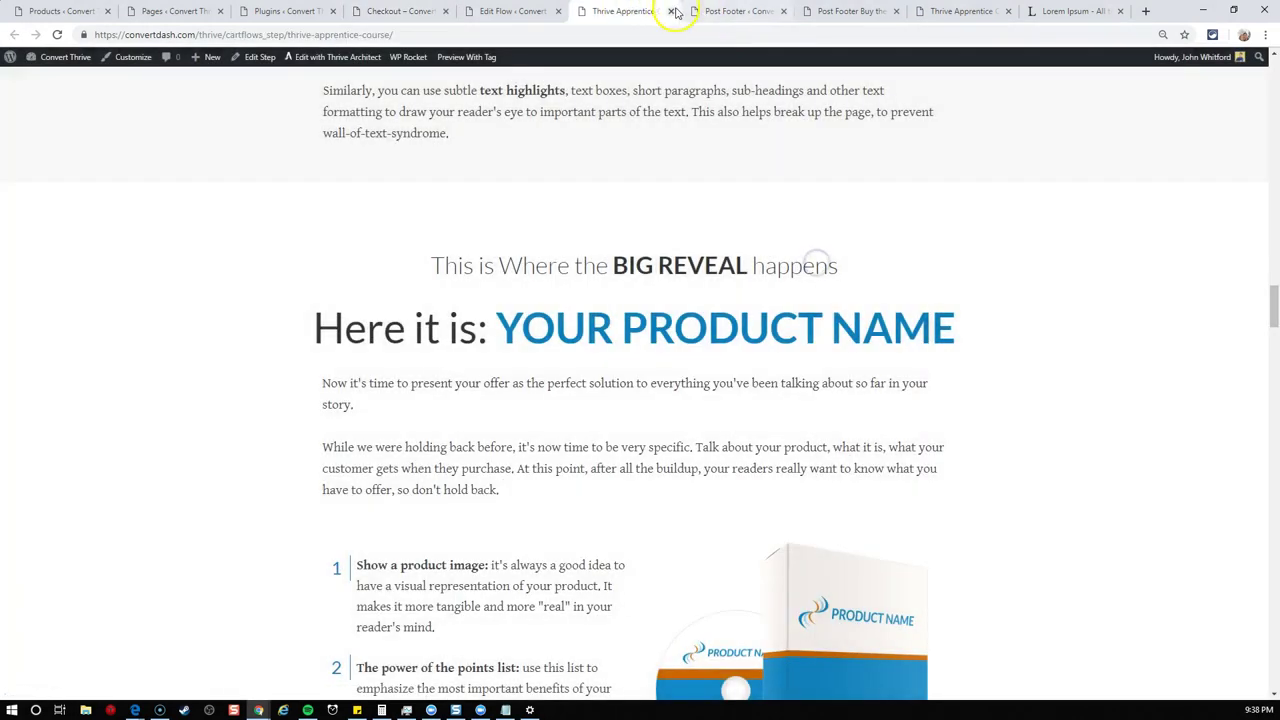
left_click(671, 11)
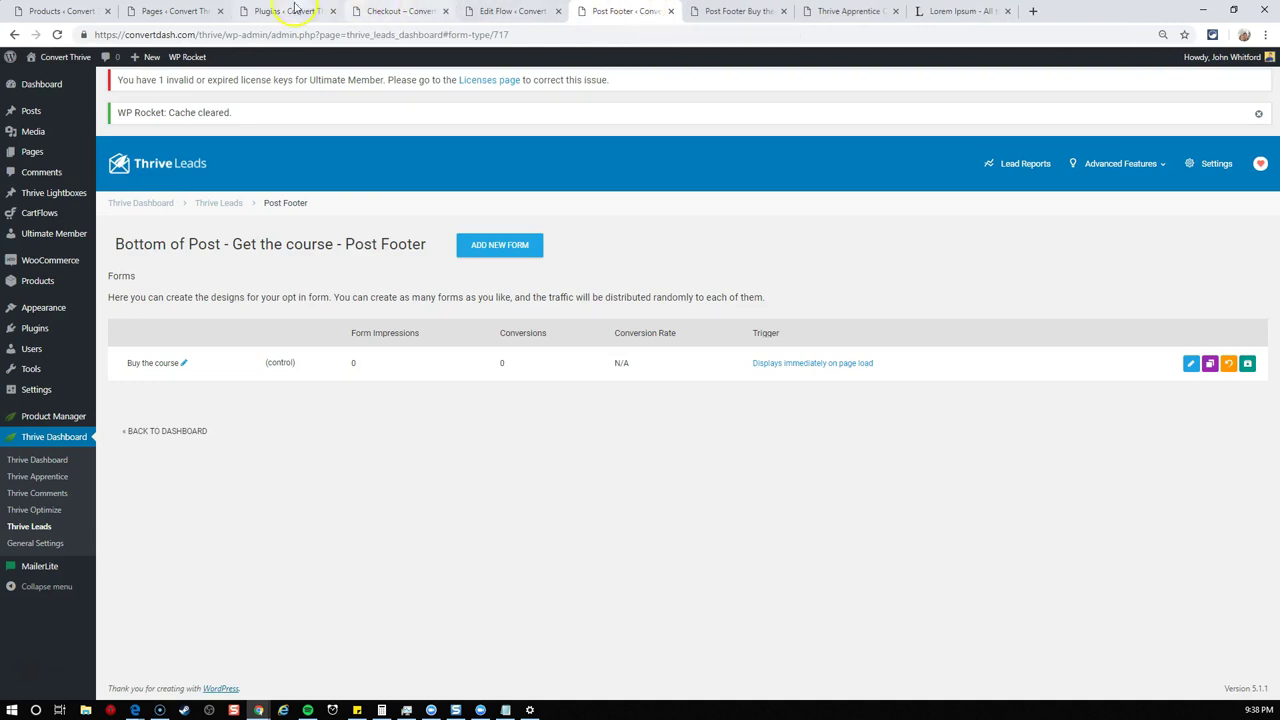
left_click(388, 10)
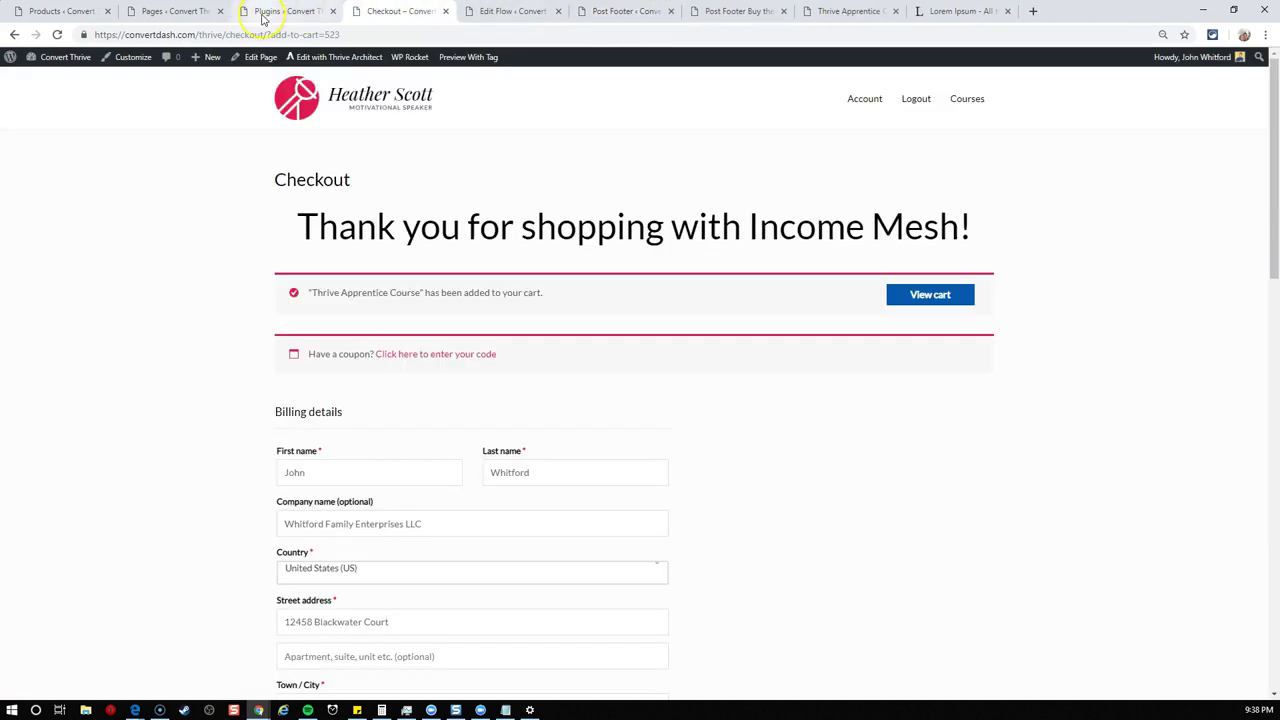
left_click(518, 12)
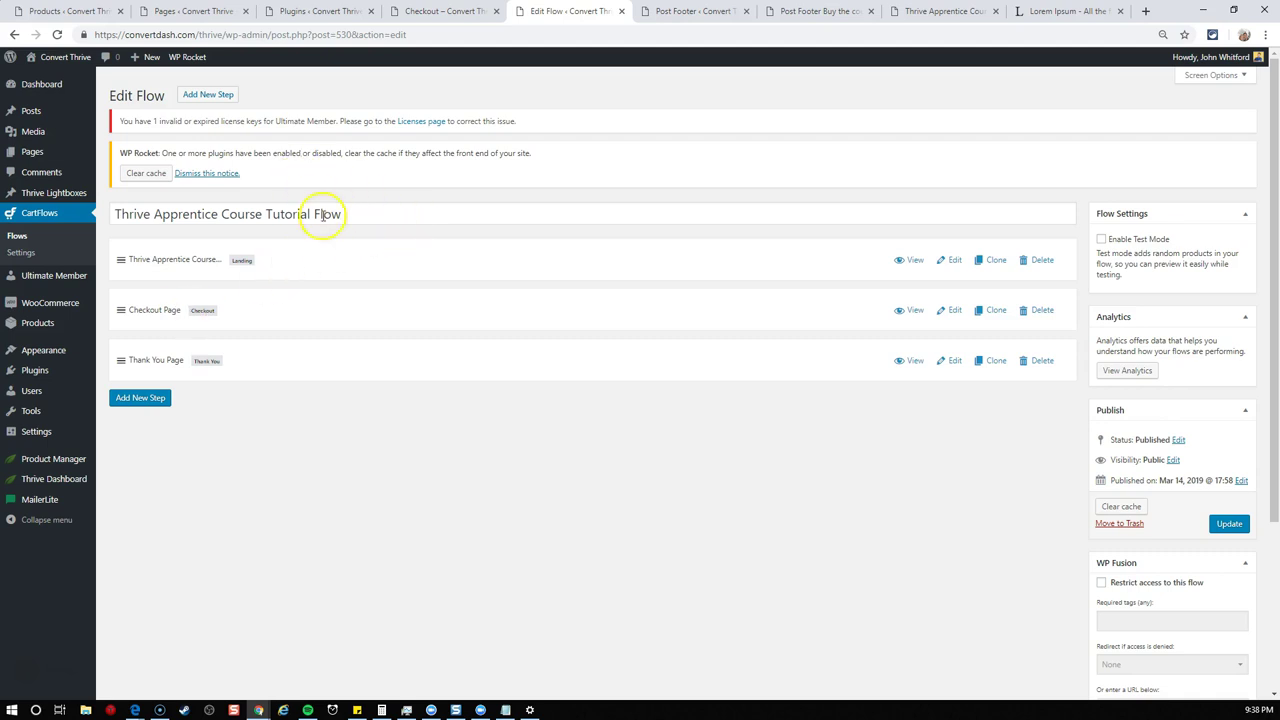
left_click(447, 418)
- Clone the Thrive Apprentice Course Tutorial Flow and edit the clone's Checkout Page step
left_click(20, 236)
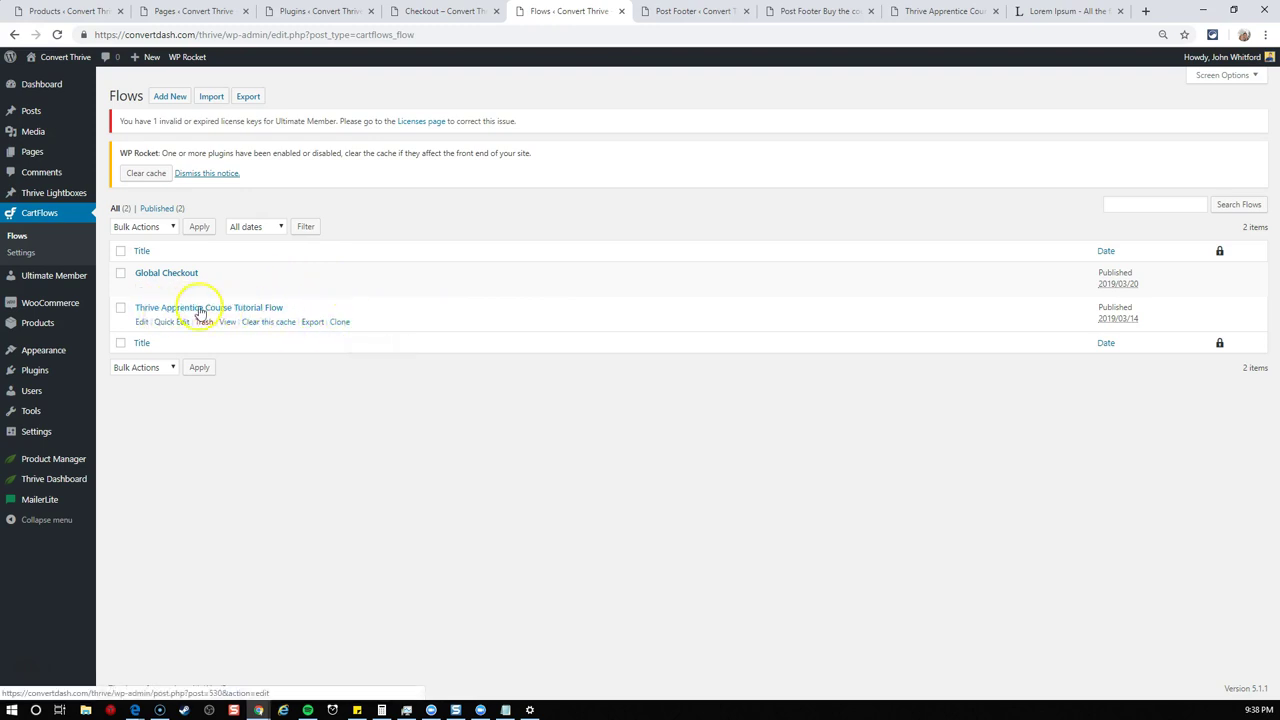
left_click(339, 322)
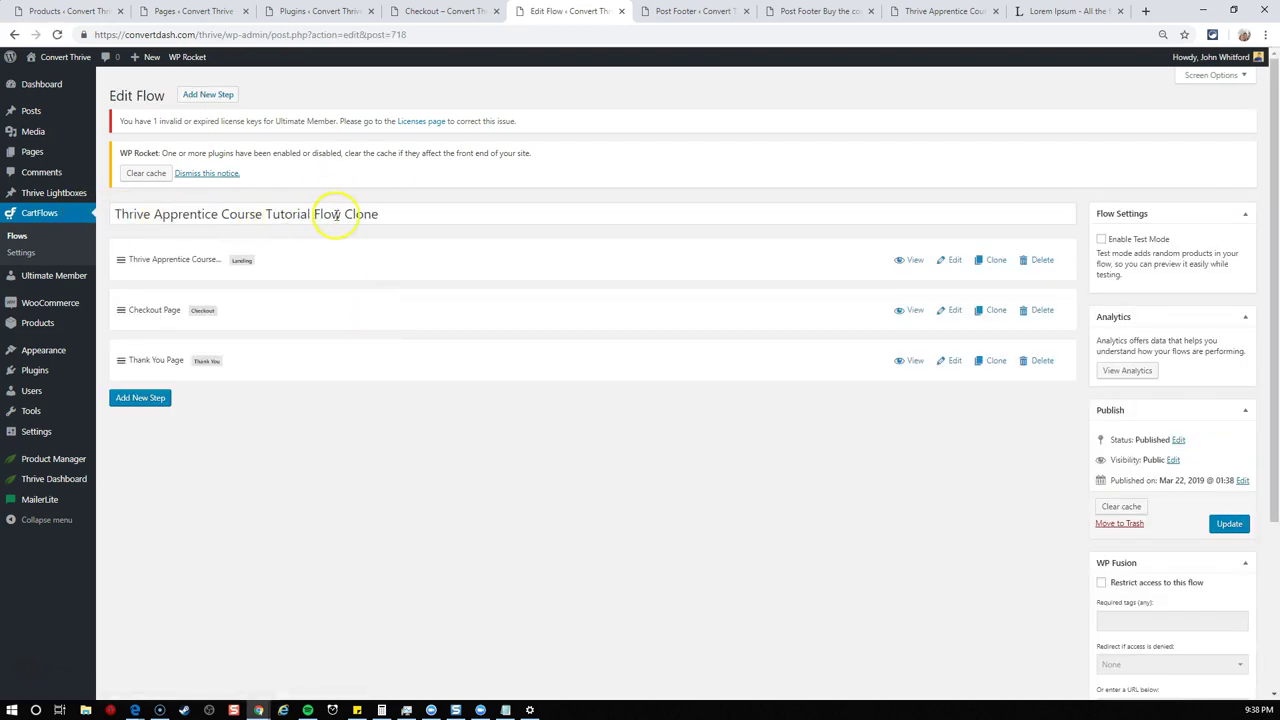
left_click(425, 220)
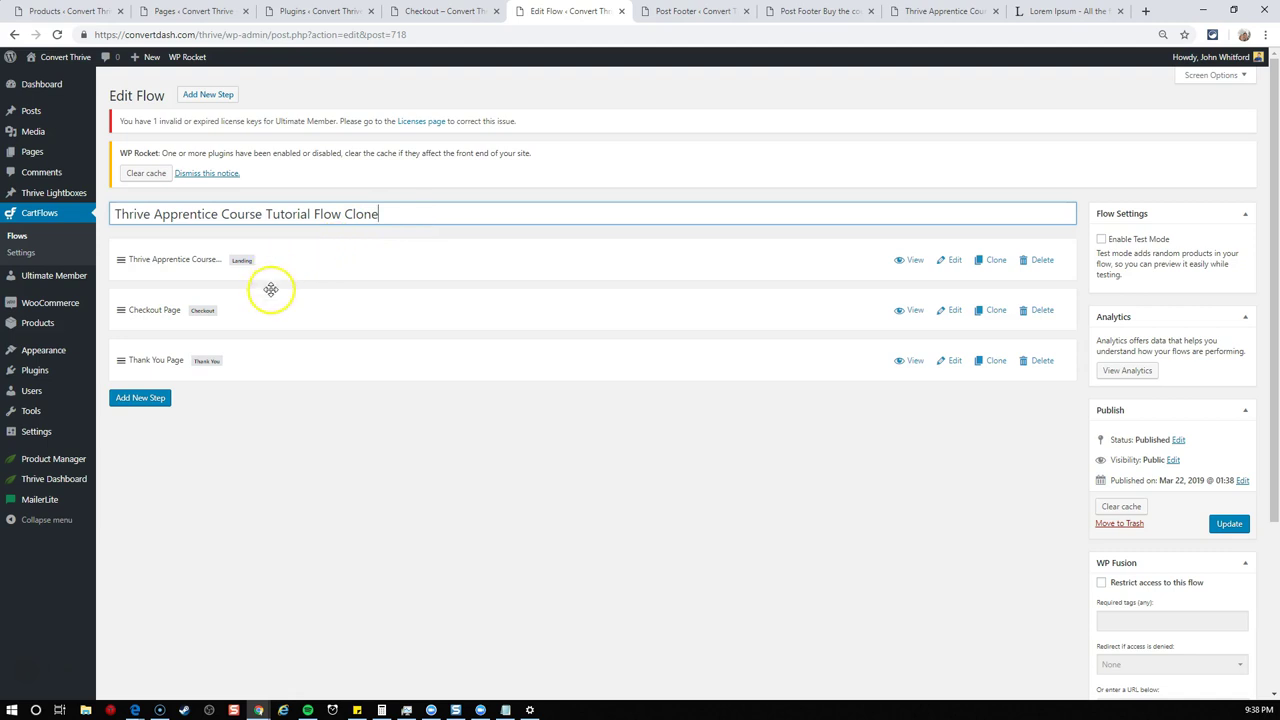
left_click(952, 311)
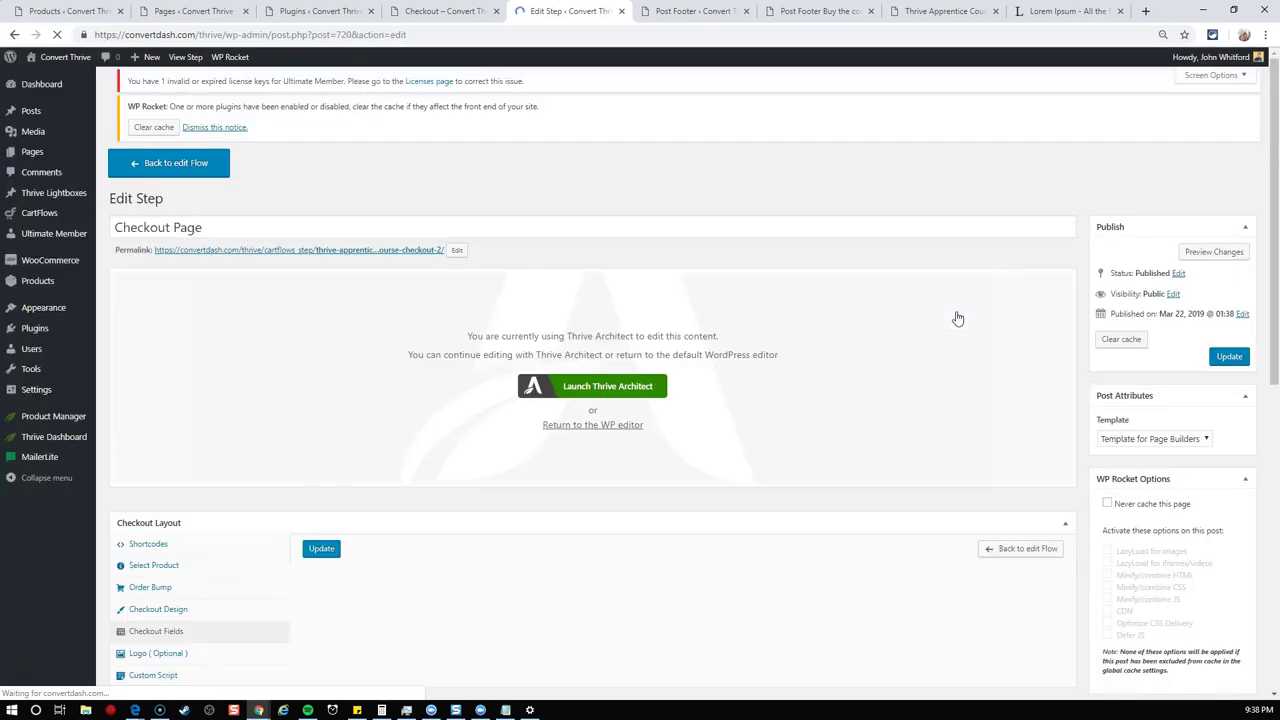
- Review the checkout step's Select Product and Apply Coupon options, then go to WooCommerce Coupons
scroll(690, 268, "down", 2)
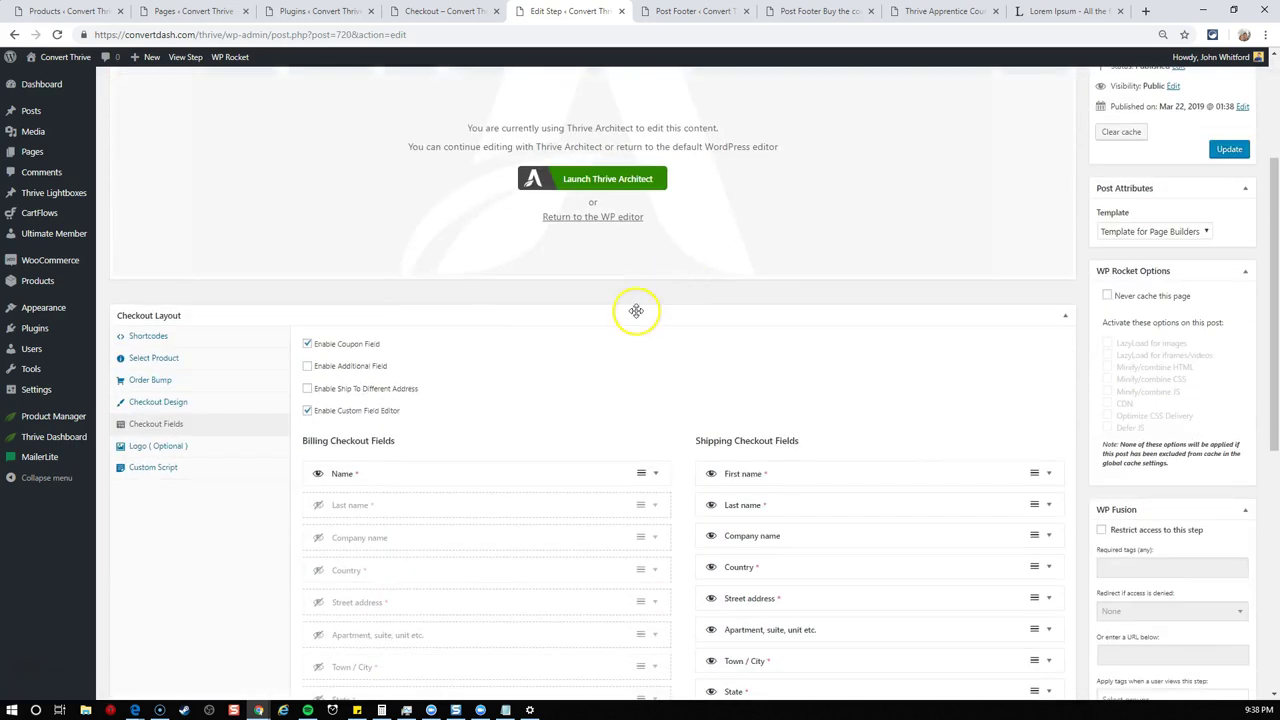
scroll(634, 309, "down", 1)
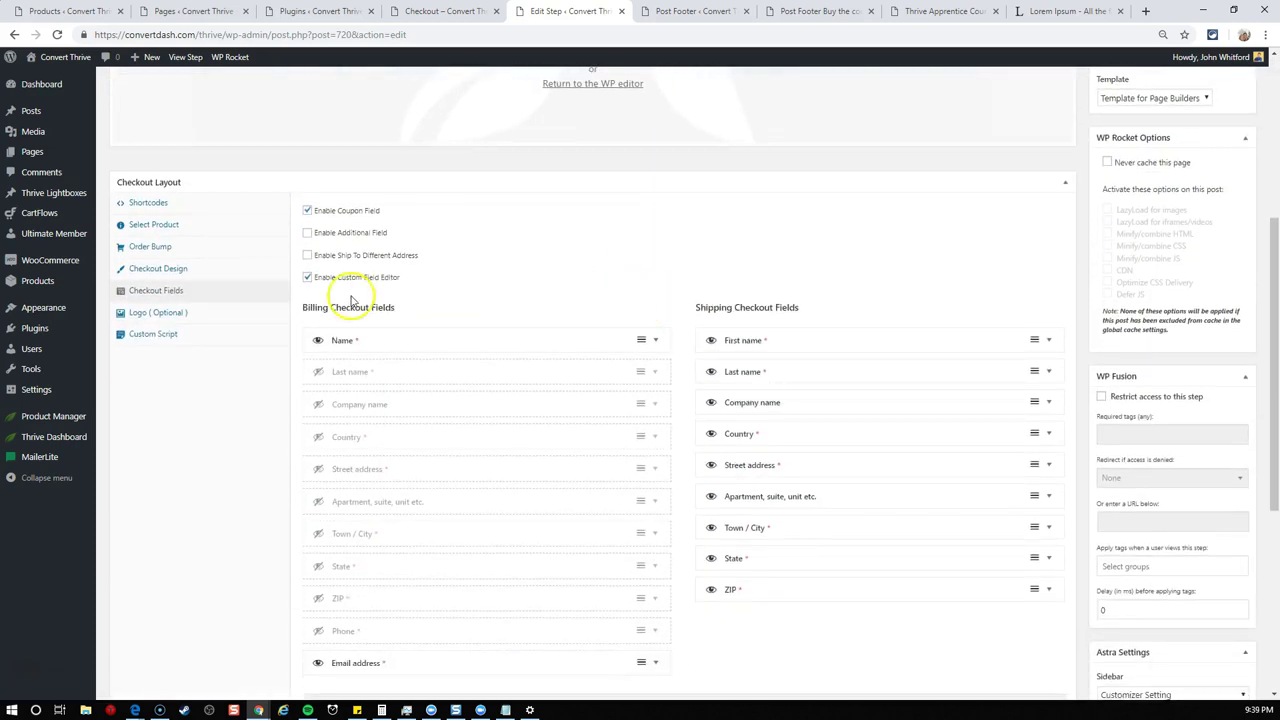
left_click(155, 224)
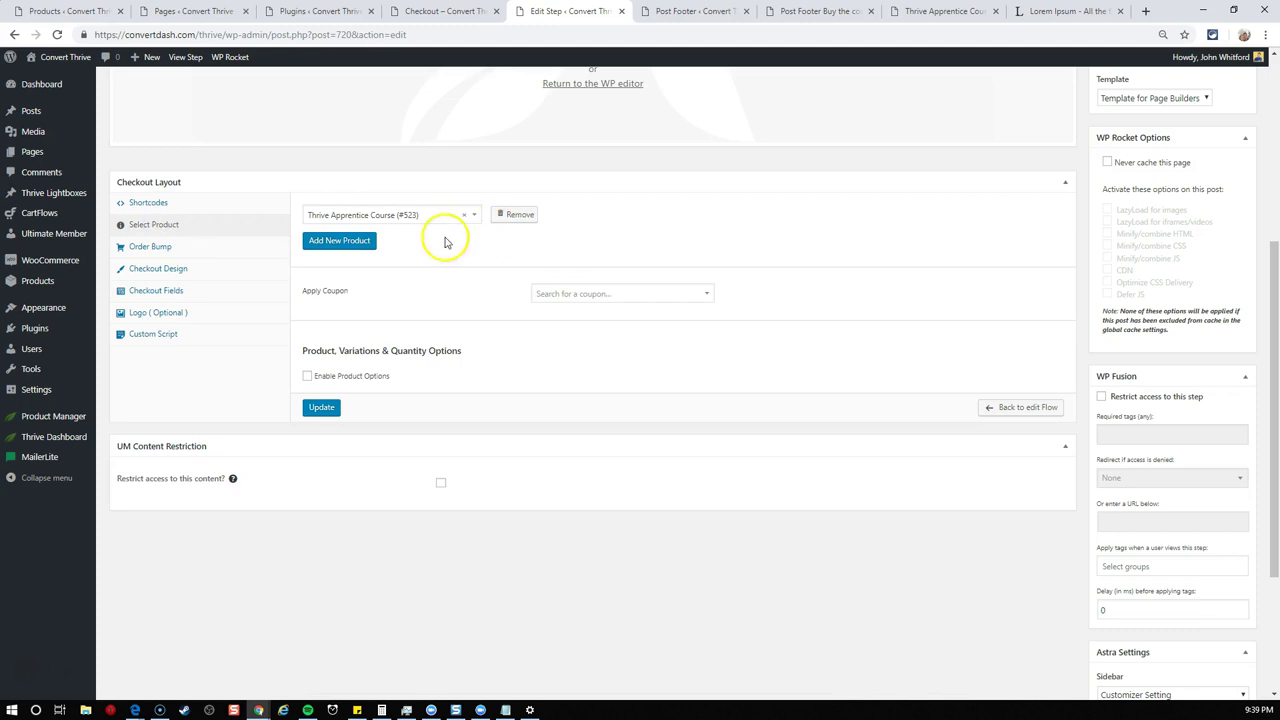
left_click(581, 294)
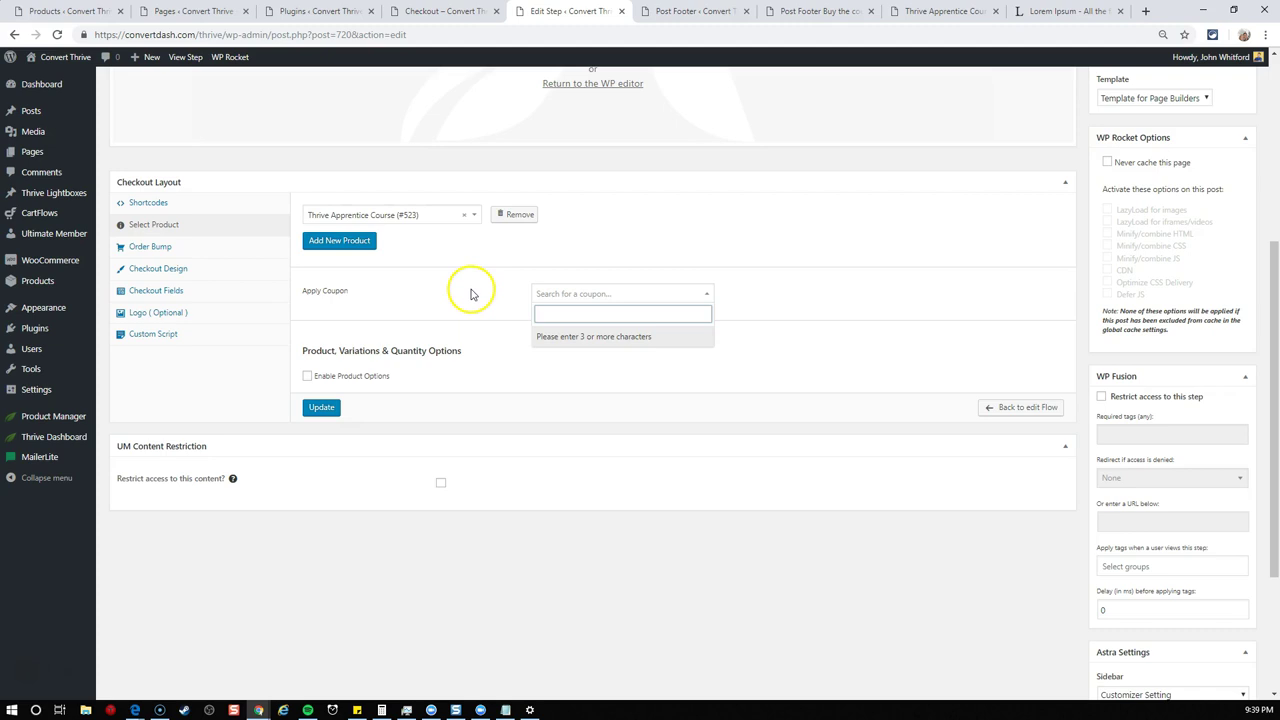
mouse_move(55, 260)
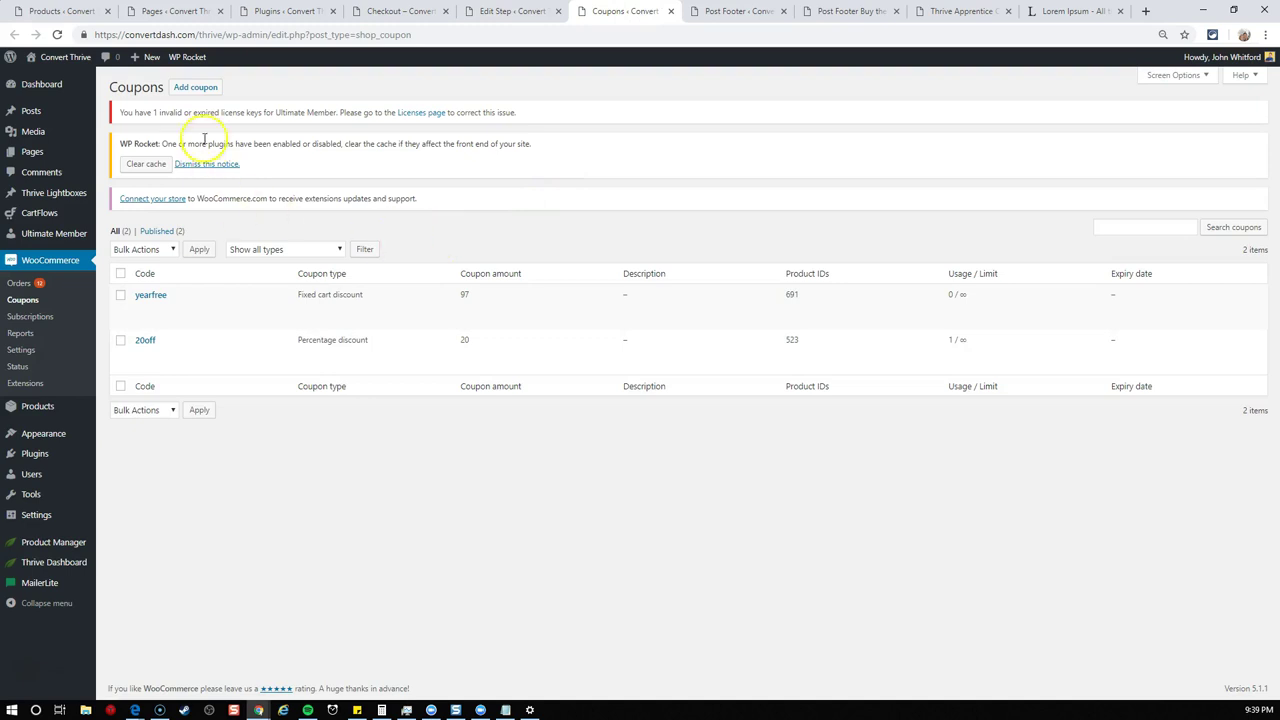
- Create a new coupon with code 50OFF as a 50% percentage discount
left_click(197, 88)
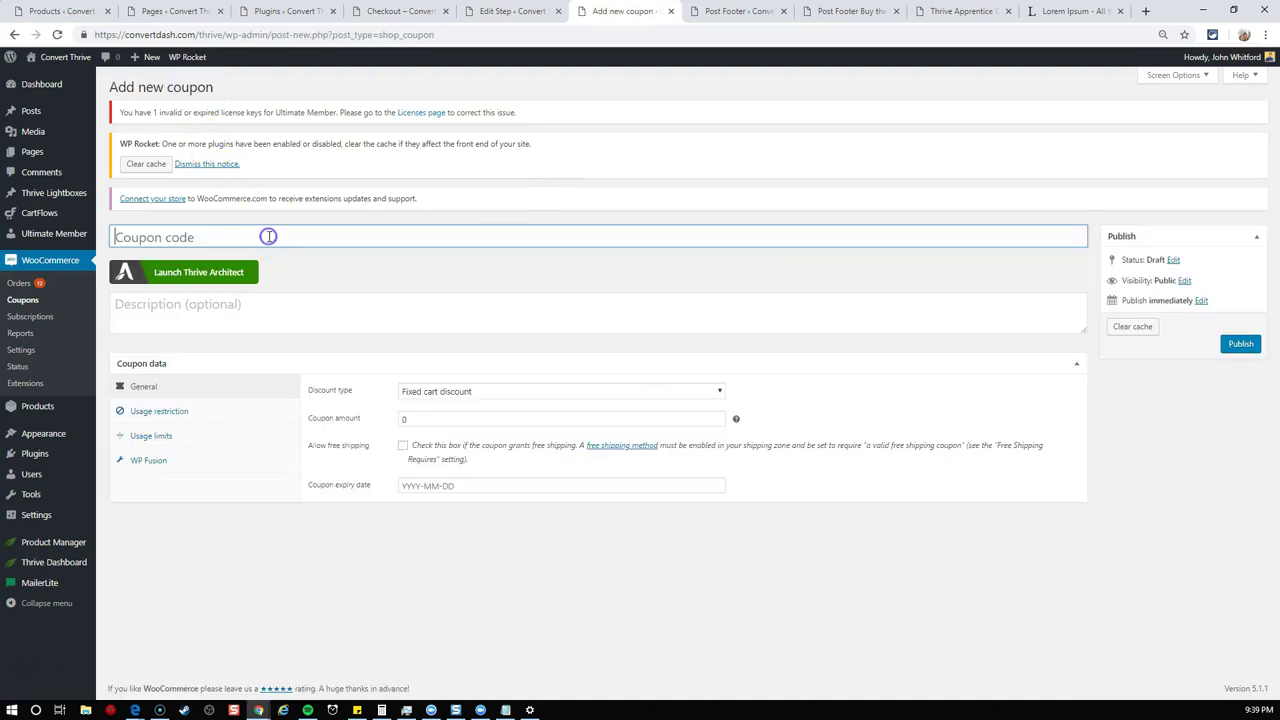
type("50OFF")
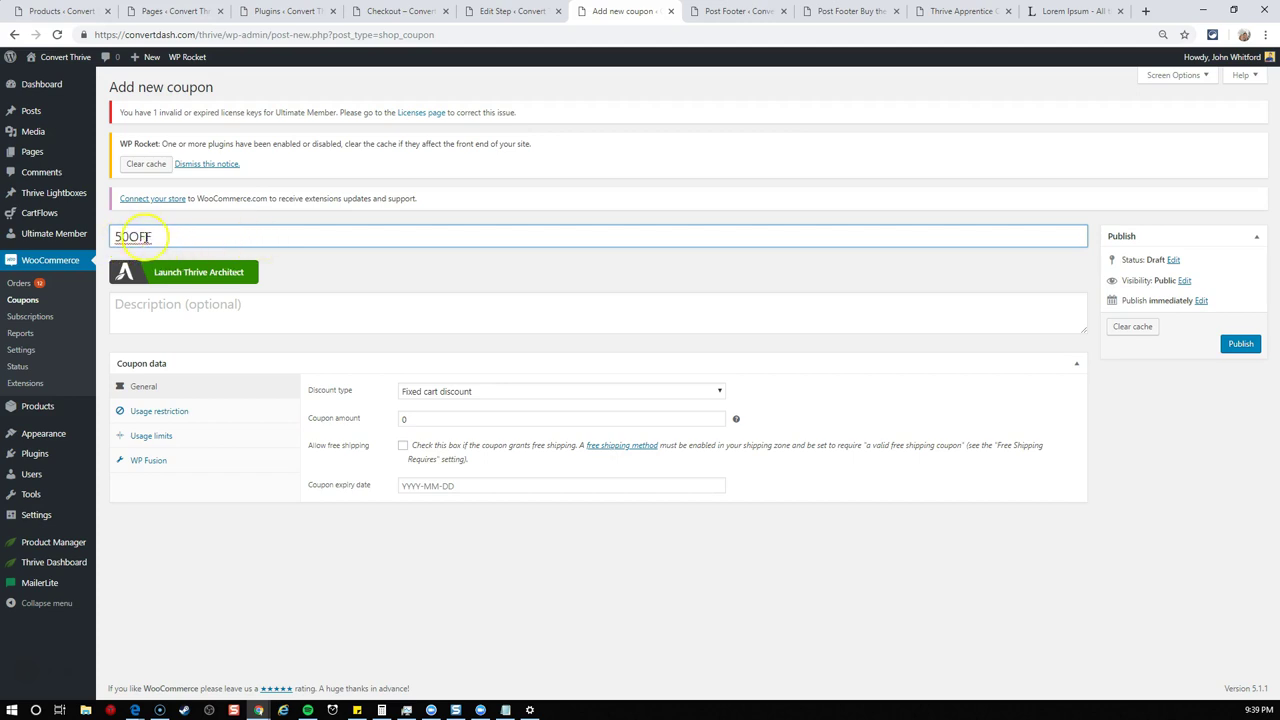
left_click(341, 262)
left_click(508, 391)
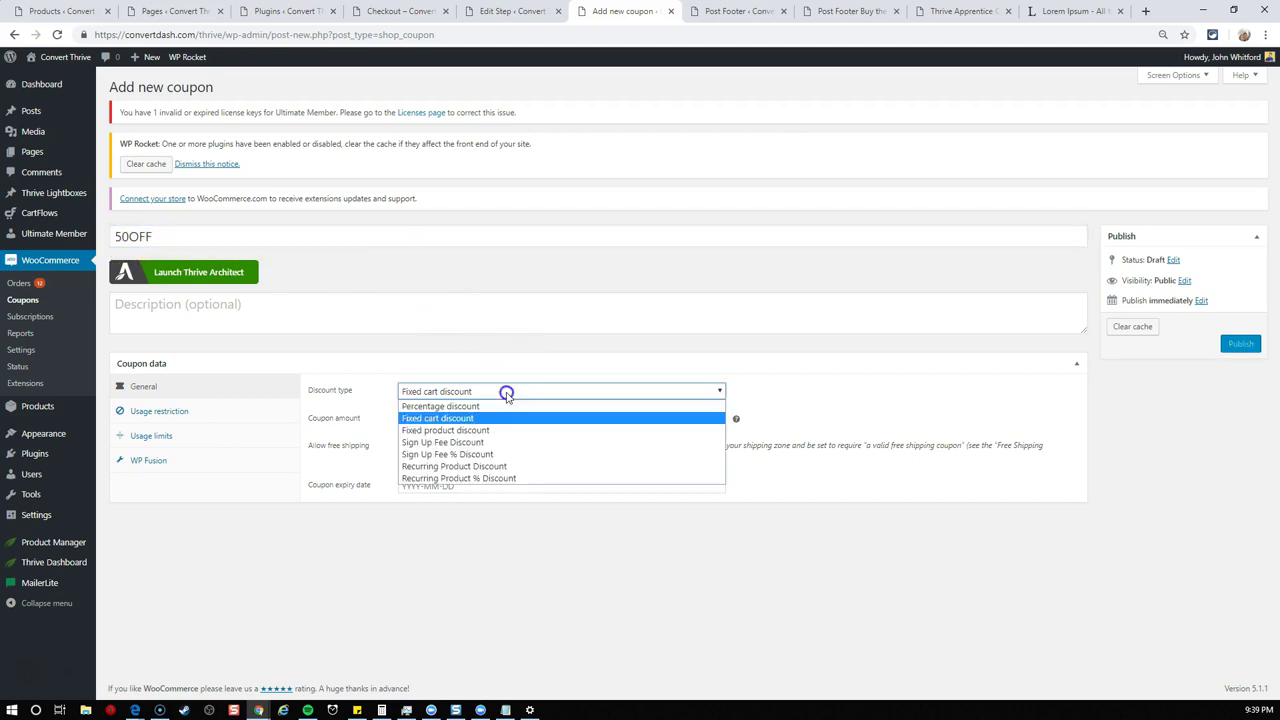
left_click(443, 407)
left_click(453, 412)
type("50")
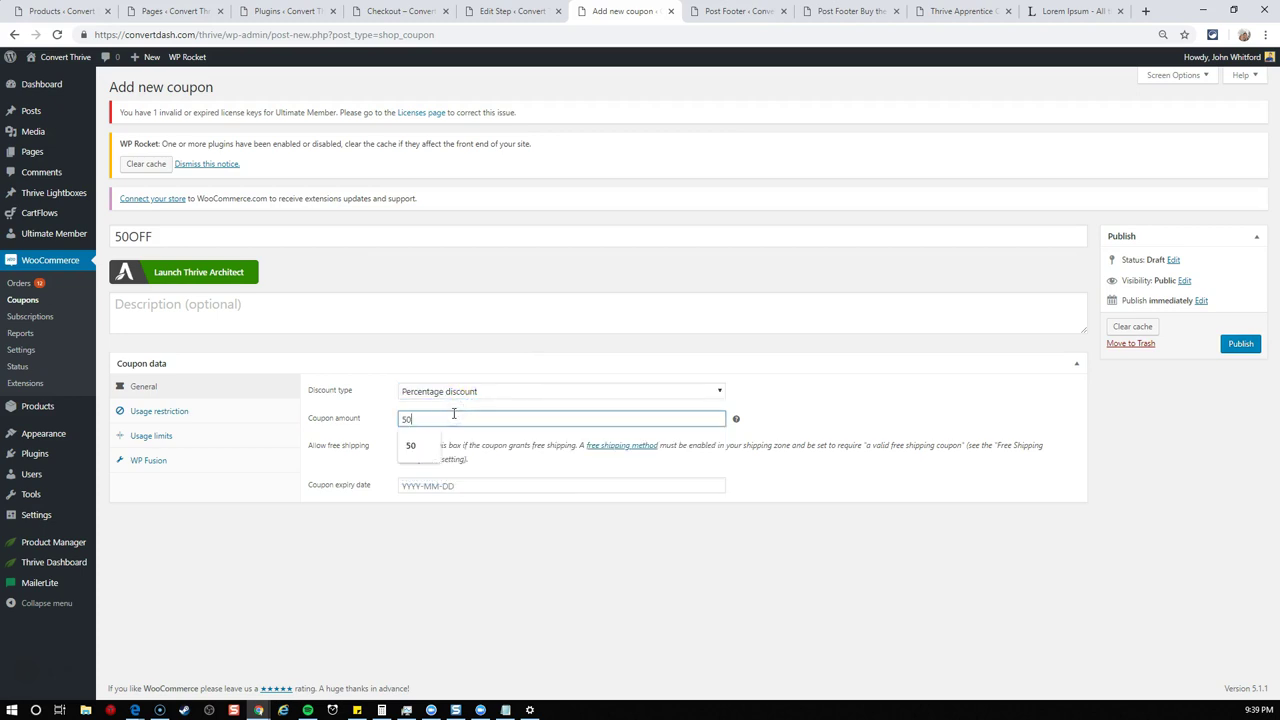
left_click(373, 424)
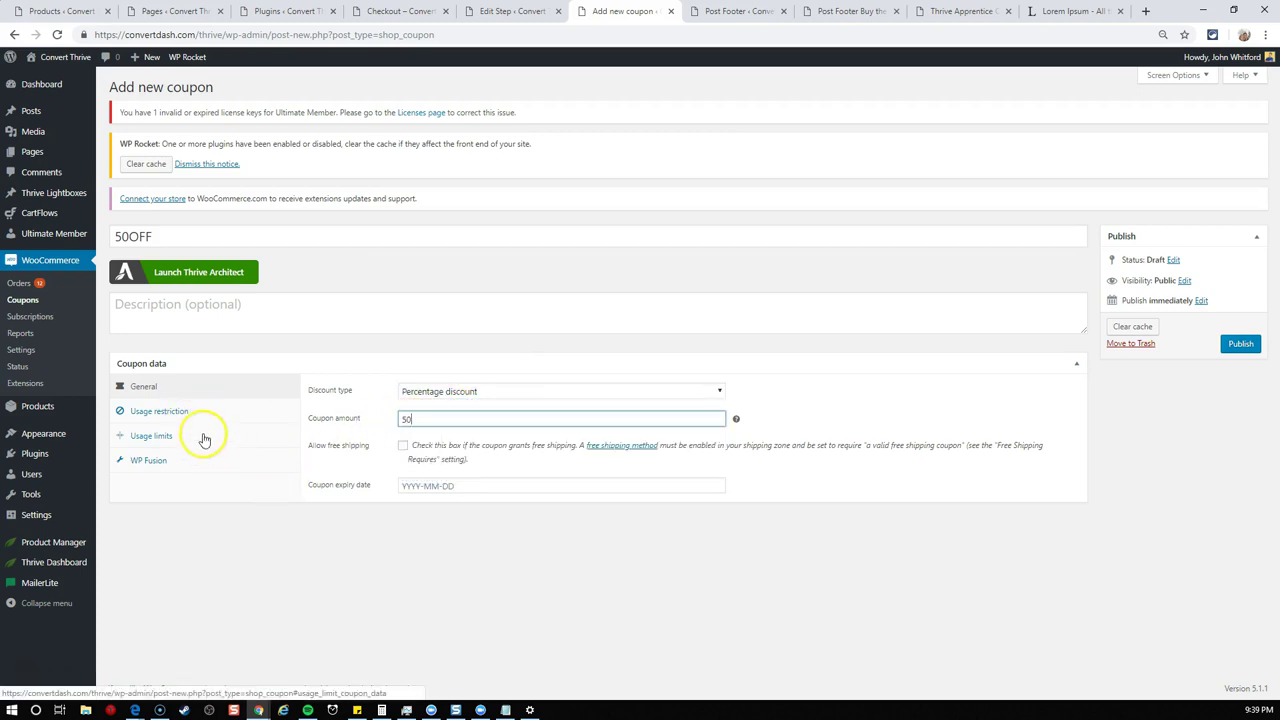
- Restrict the coupon to the Thrive Apprentice Course product and publish it
left_click(172, 422)
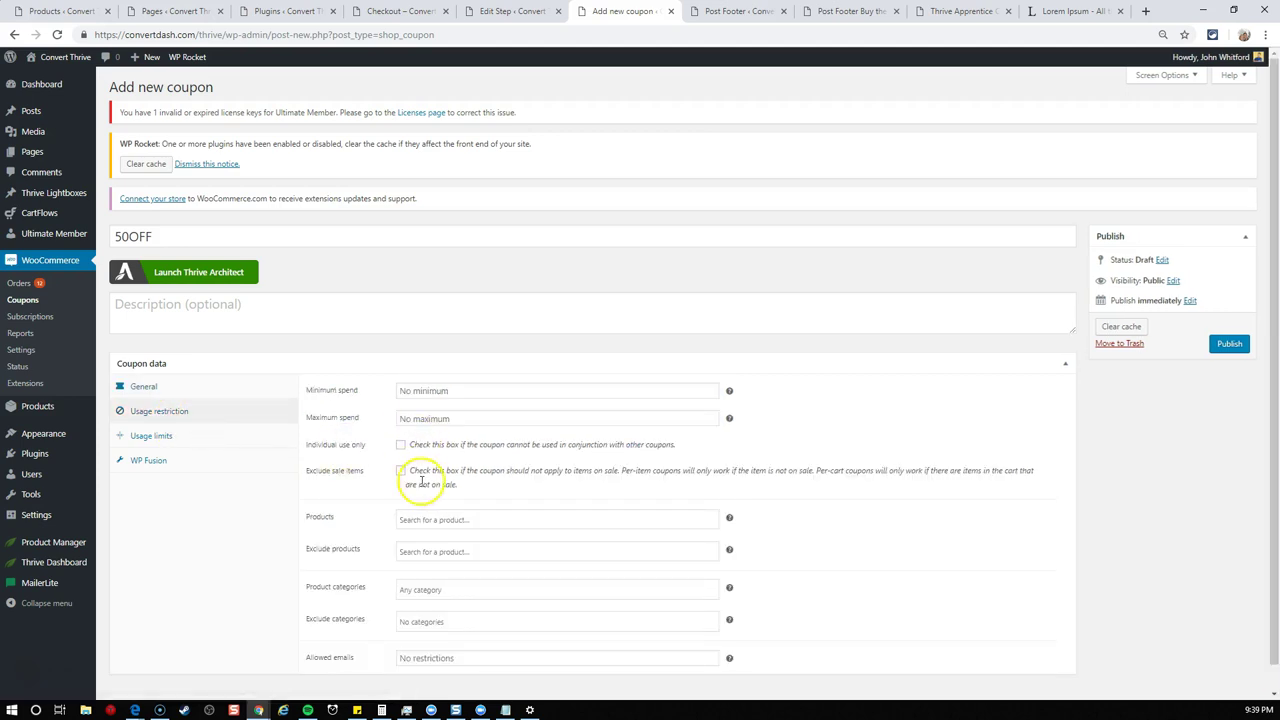
left_click(449, 526)
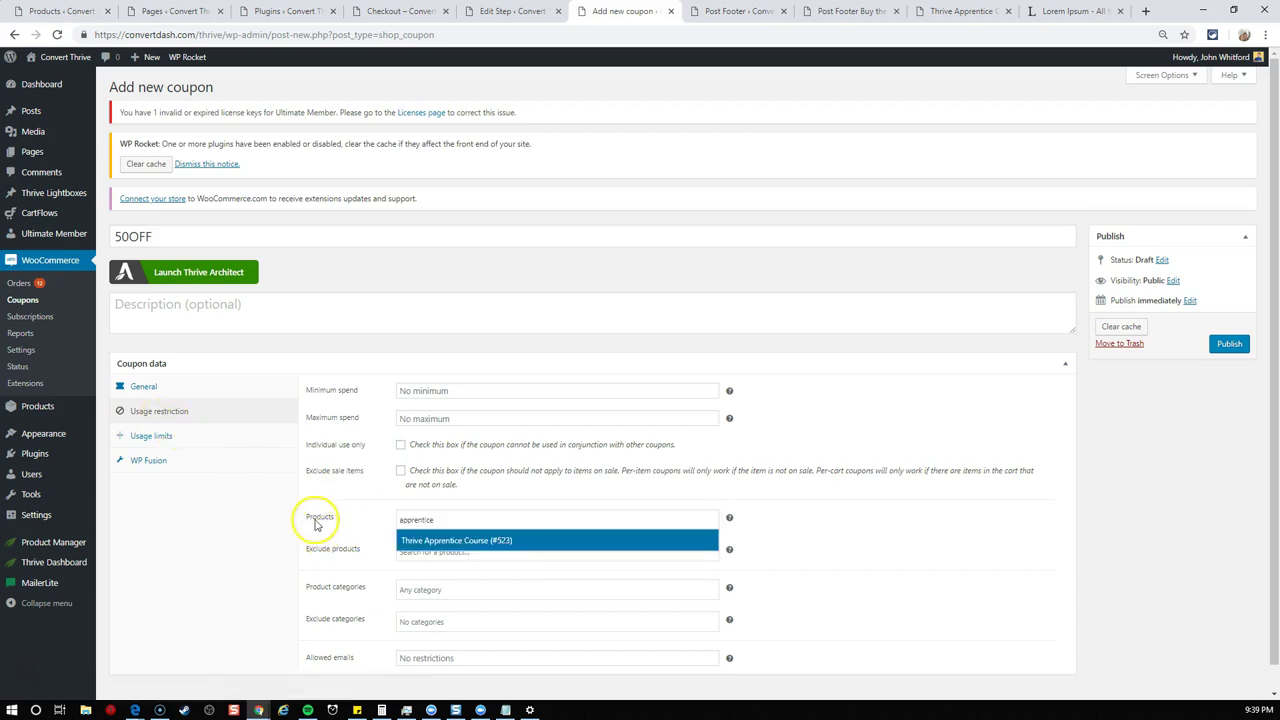
left_click(455, 540)
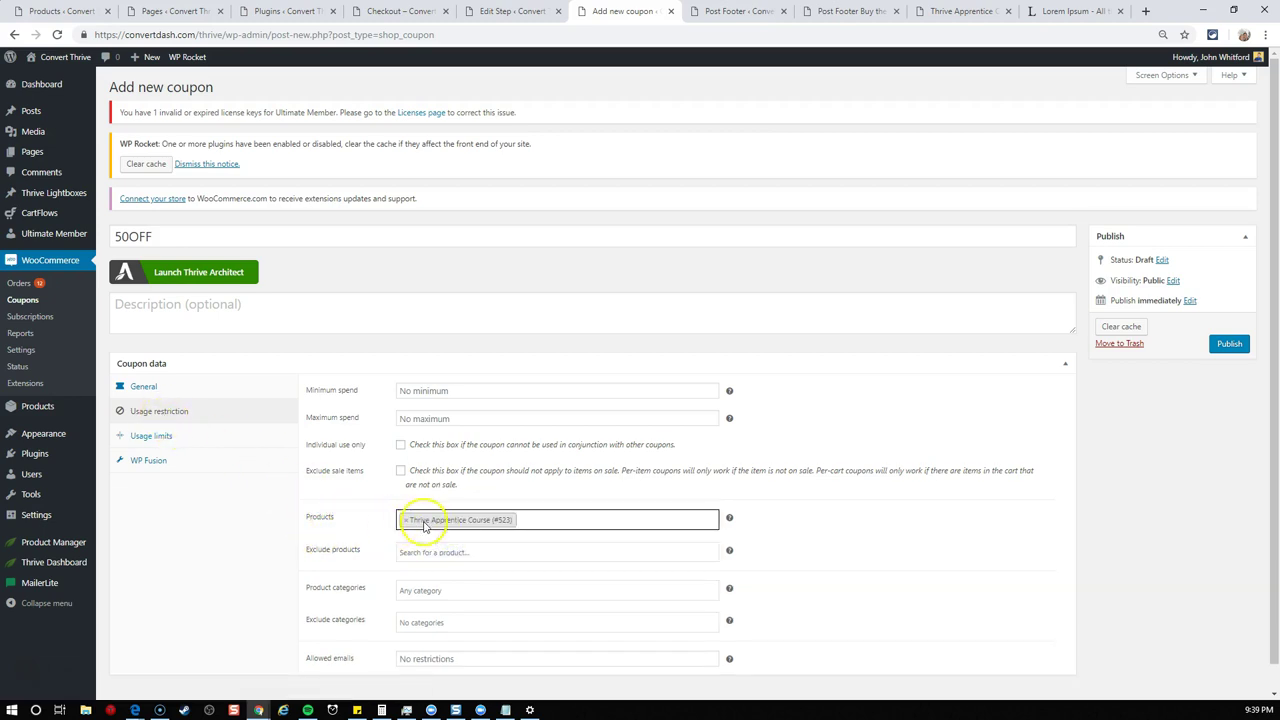
left_click(1230, 344)
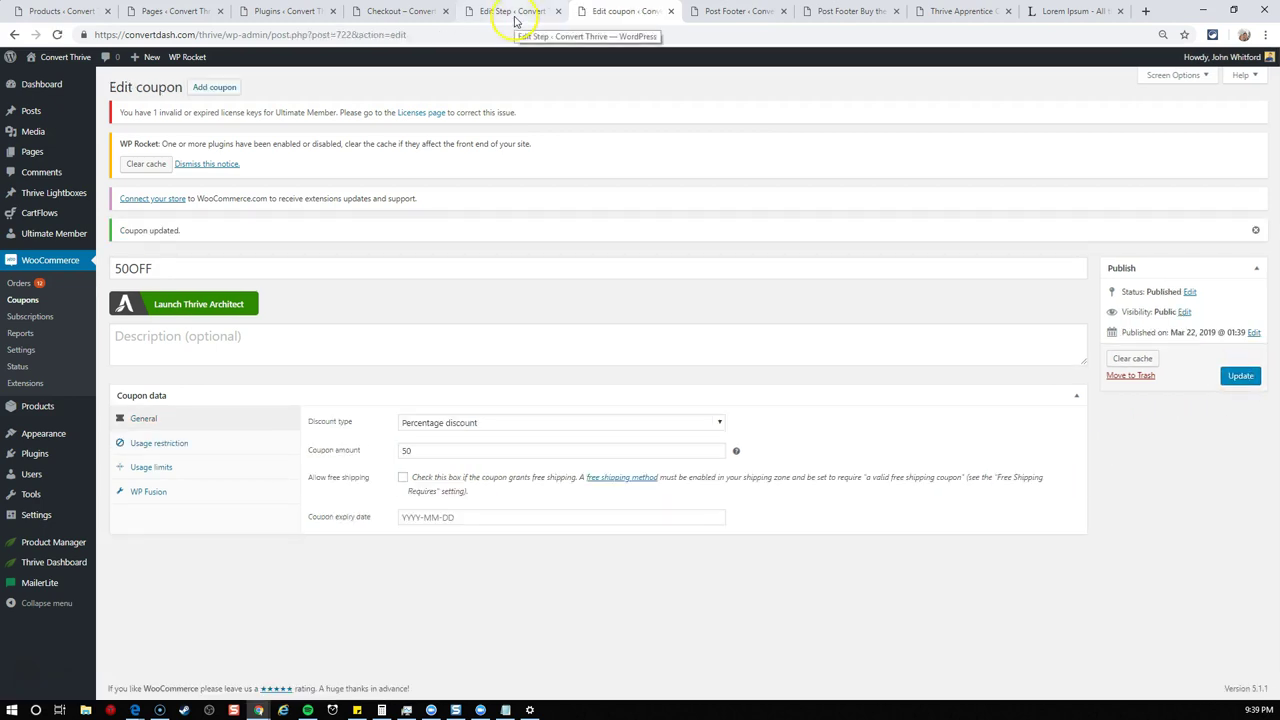
- Apply the 50OFF coupon to the CartFlows checkout step and update it
left_click(515, 12)
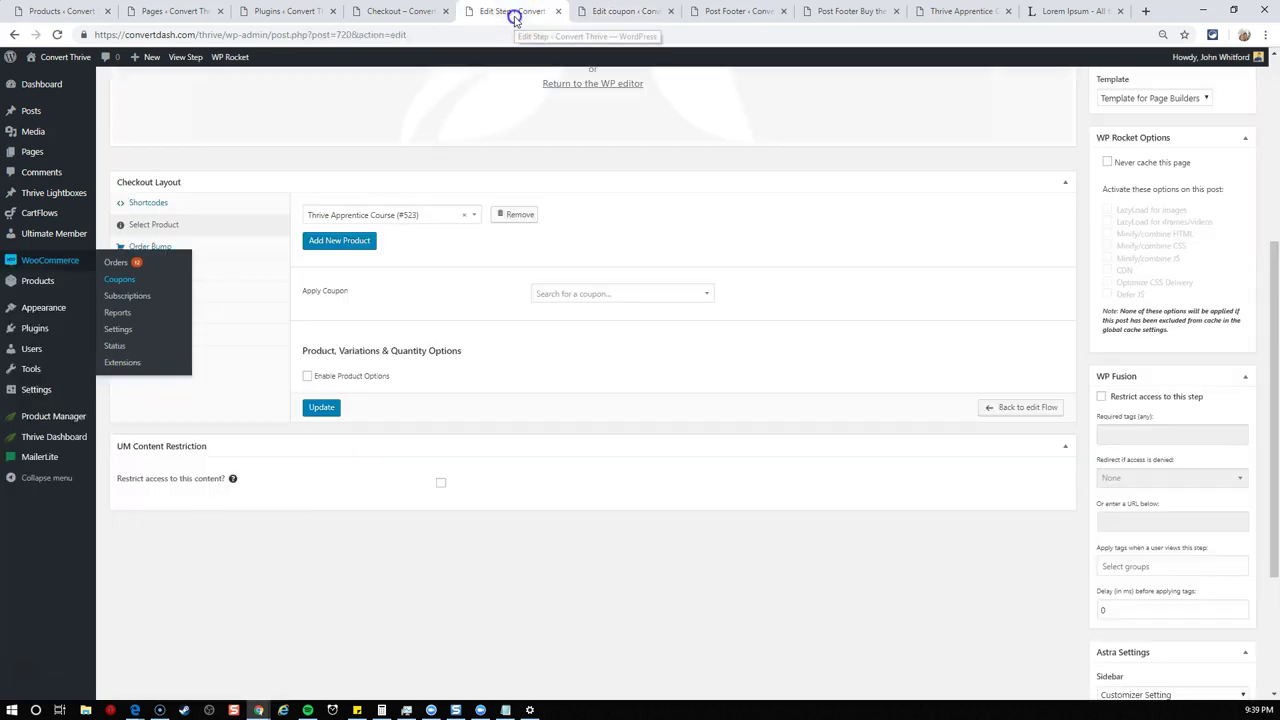
left_click(643, 291)
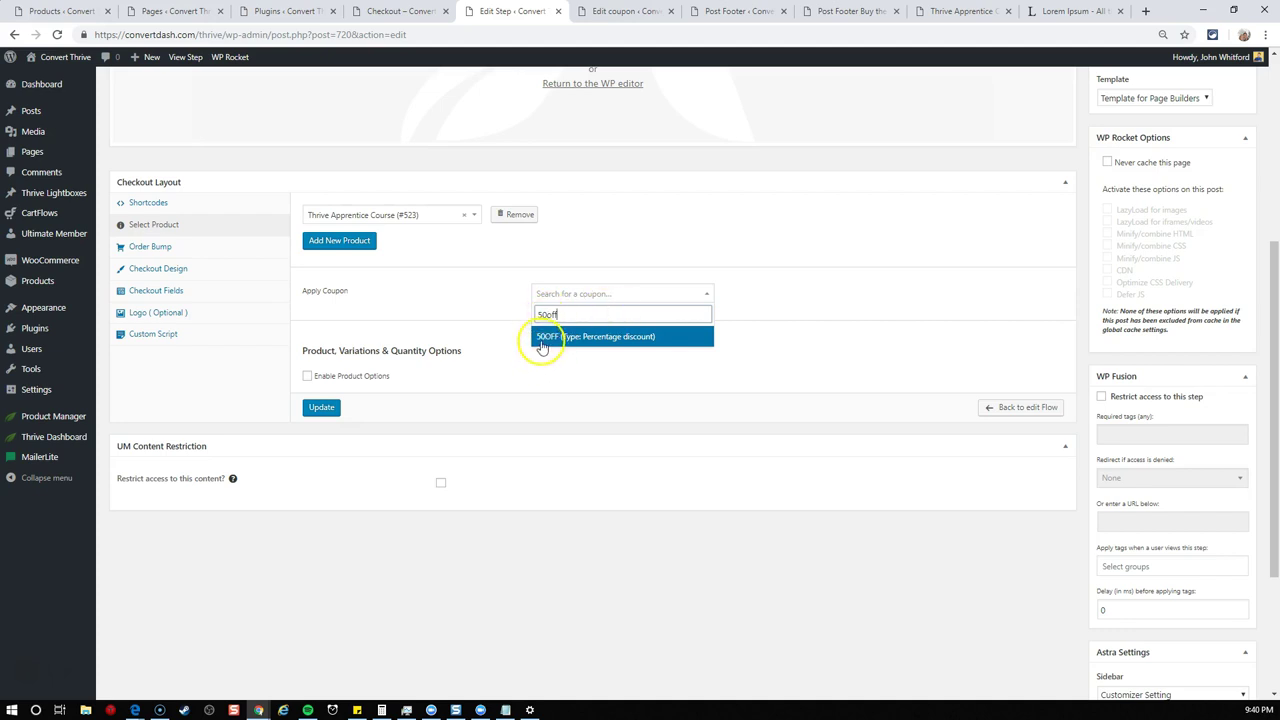
left_click(595, 340)
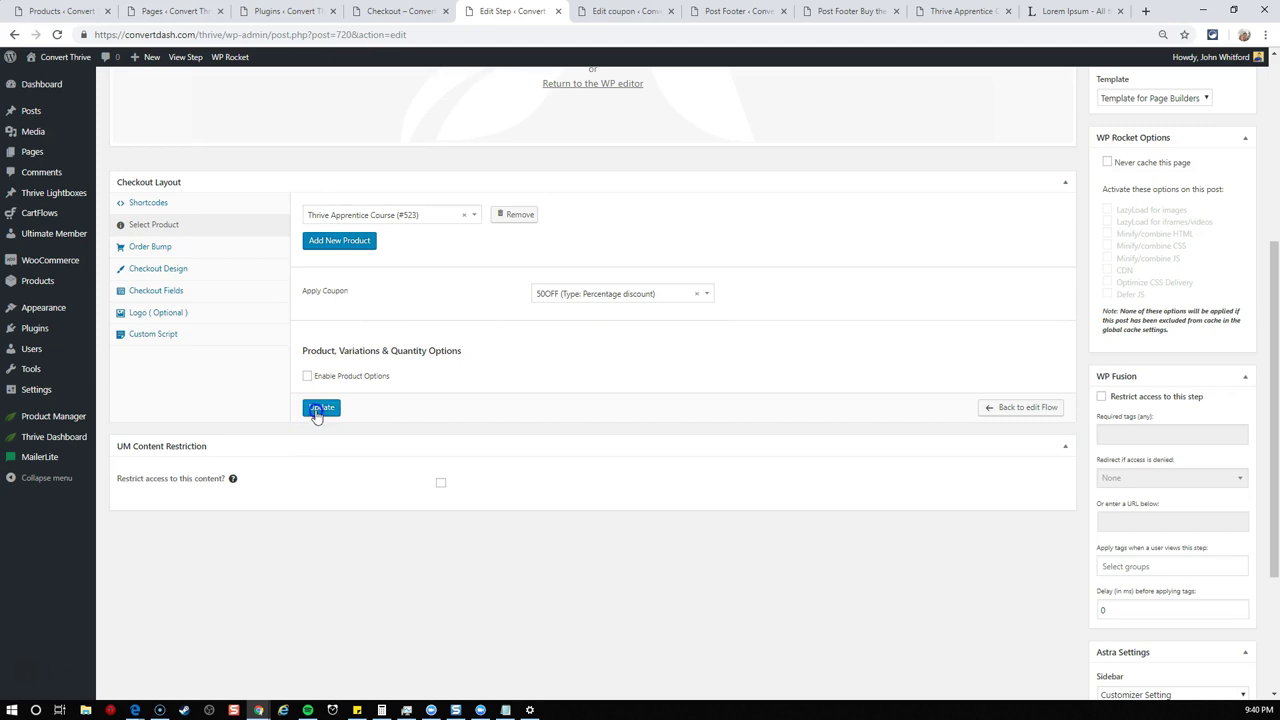
left_click(320, 408)
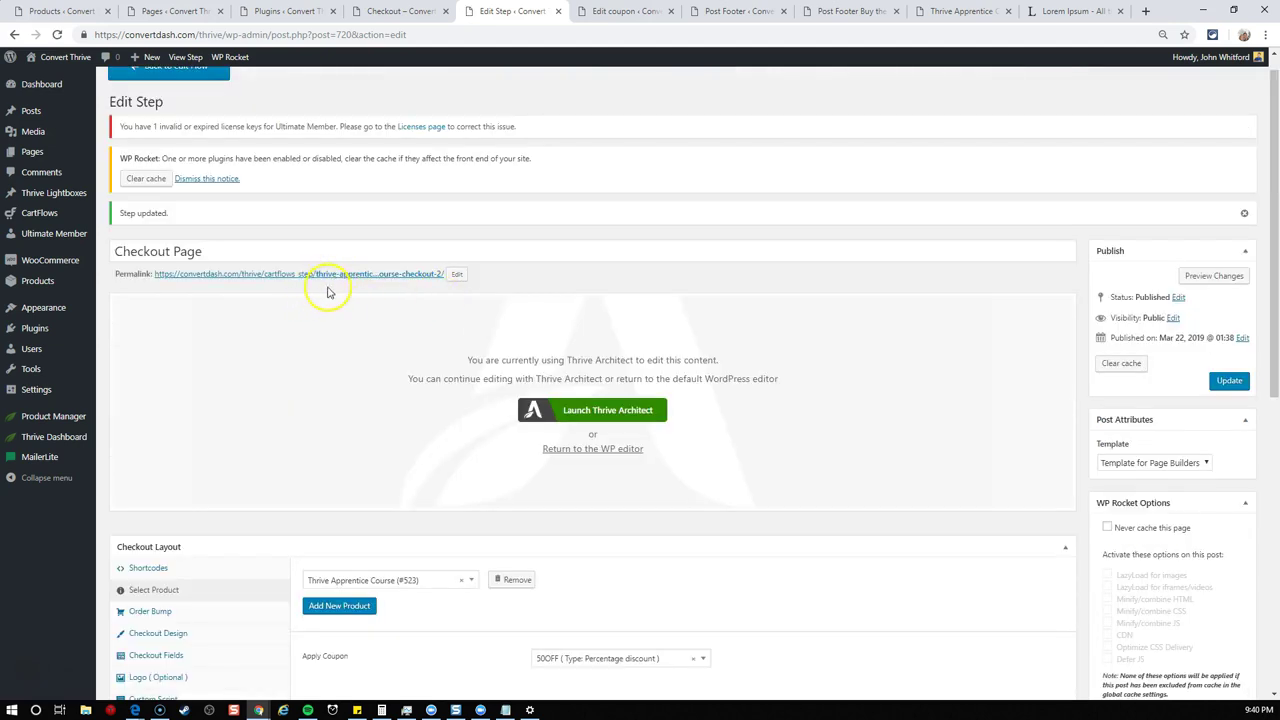
- Change the checkout page's permalink slug to tac-2 and save the step
left_click(456, 274)
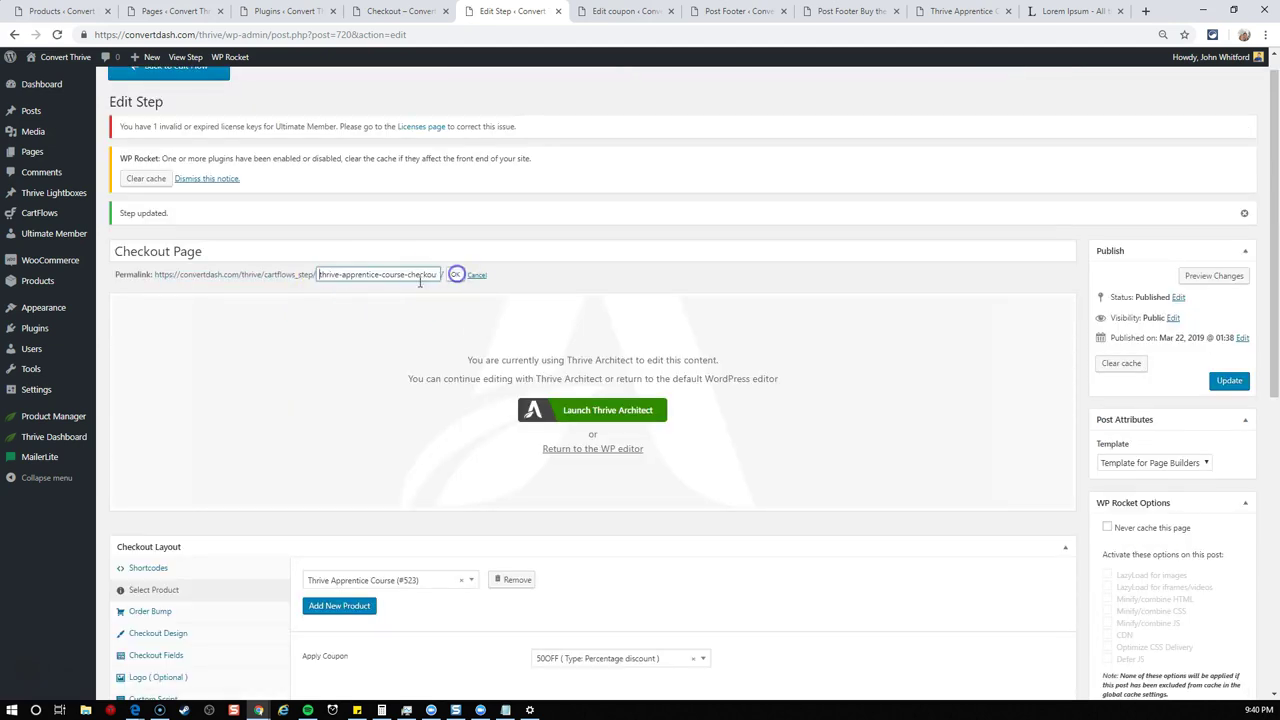
triple_click(366, 274)
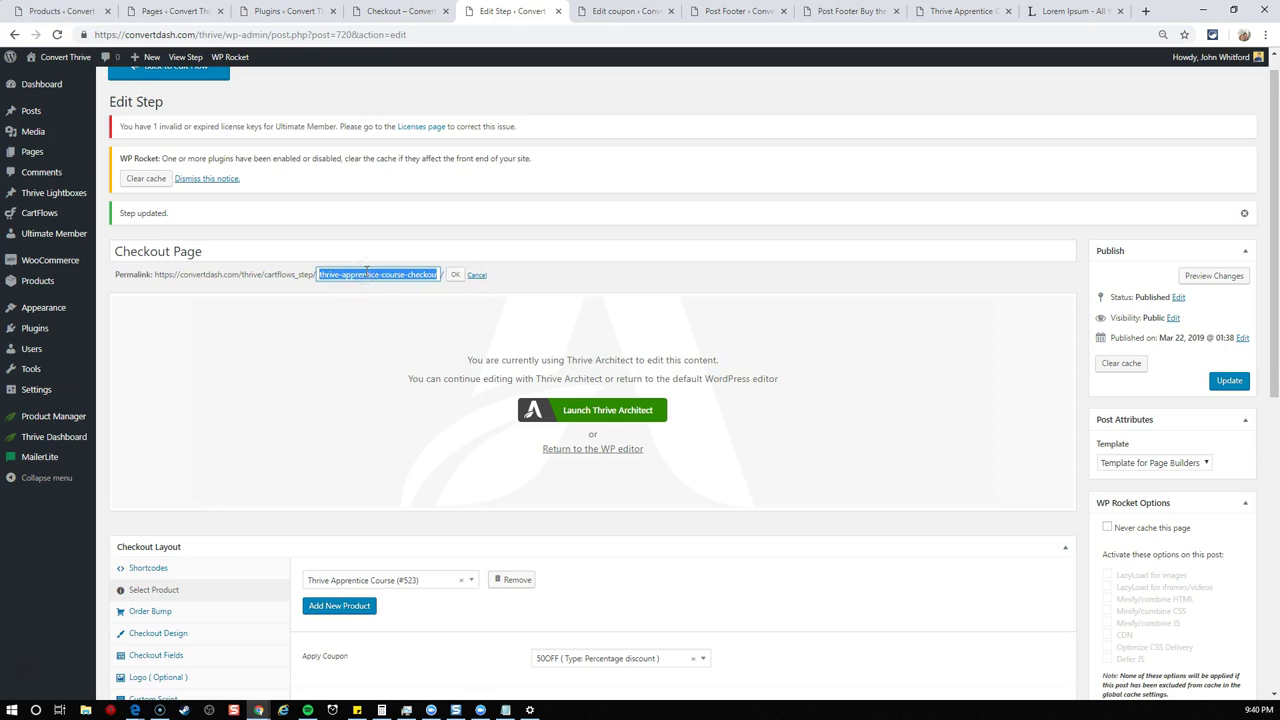
type("ta")
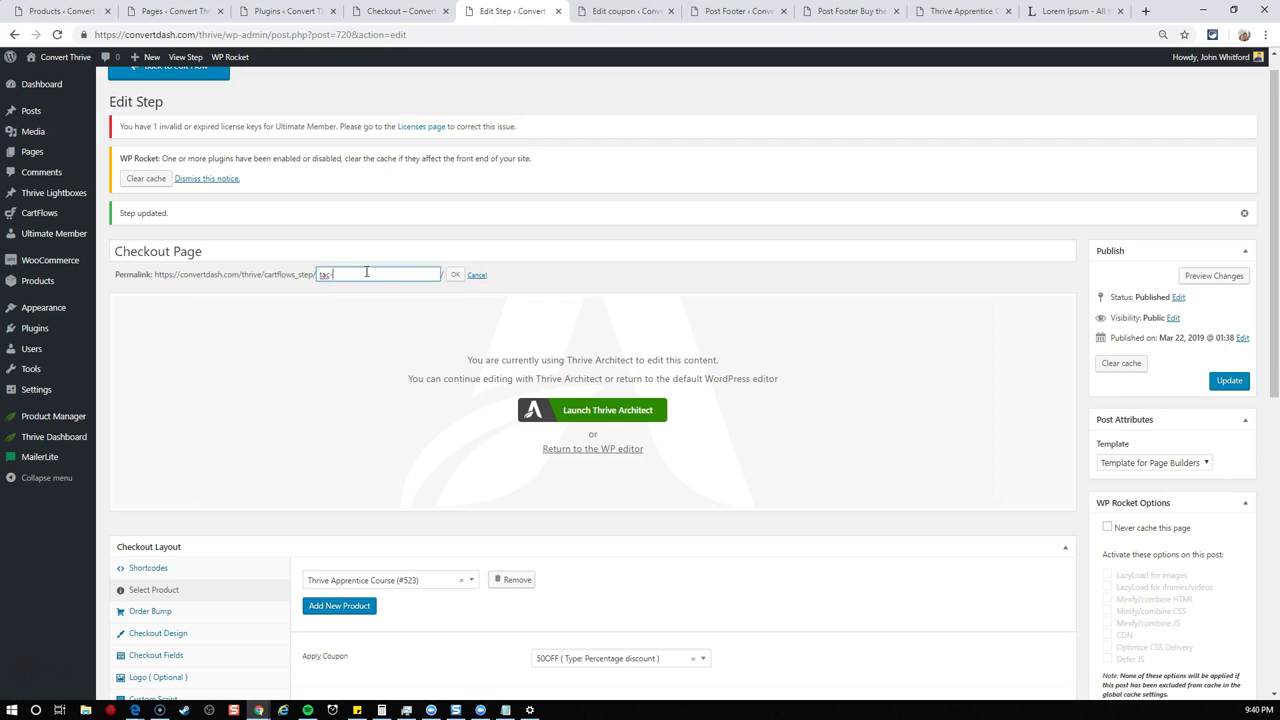
type("c-2")
left_click(454, 275)
left_click(1222, 381)
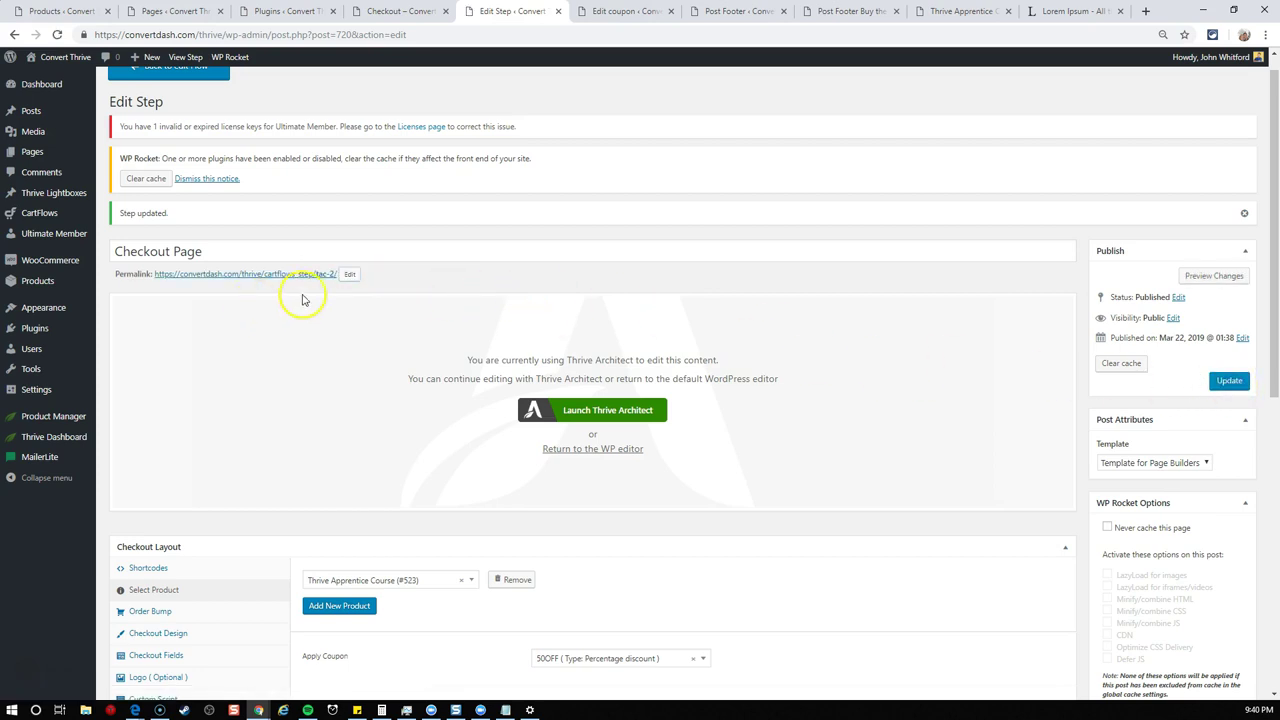
- Copy the checkout page's link address
triple_click(219, 279)
right_click(219, 279)
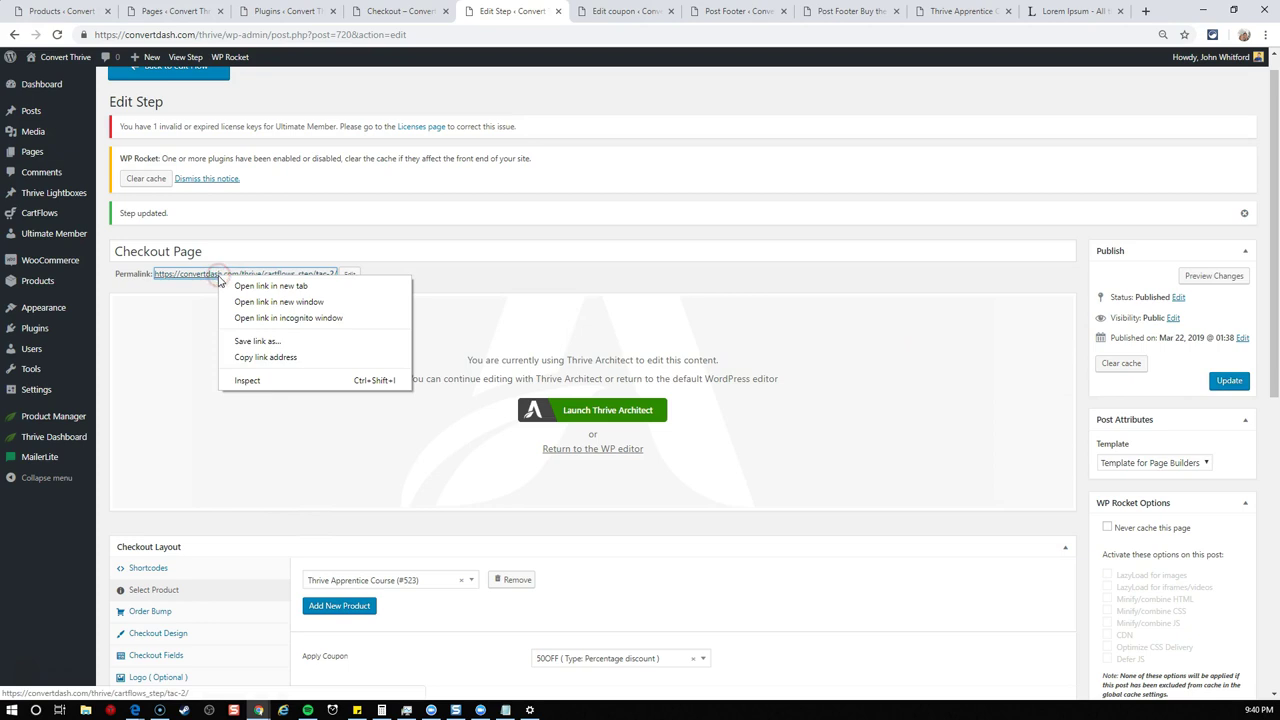
left_click(262, 357)
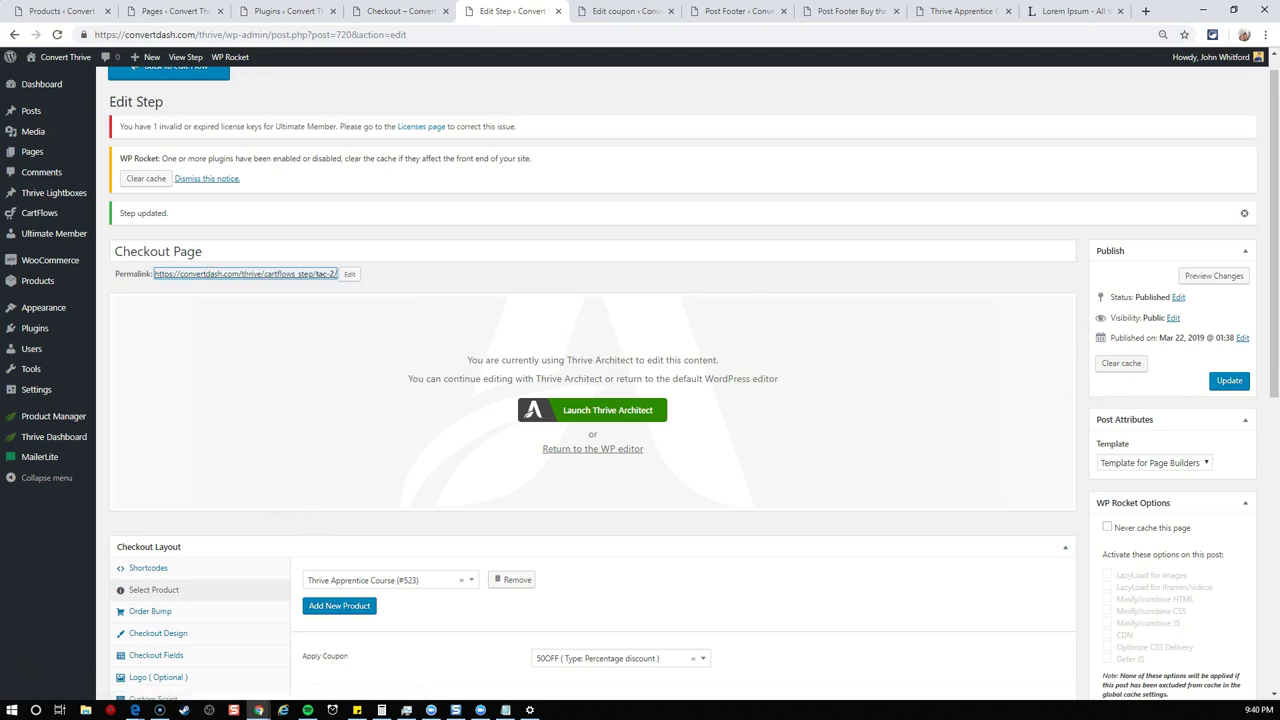
left_click(505, 710)
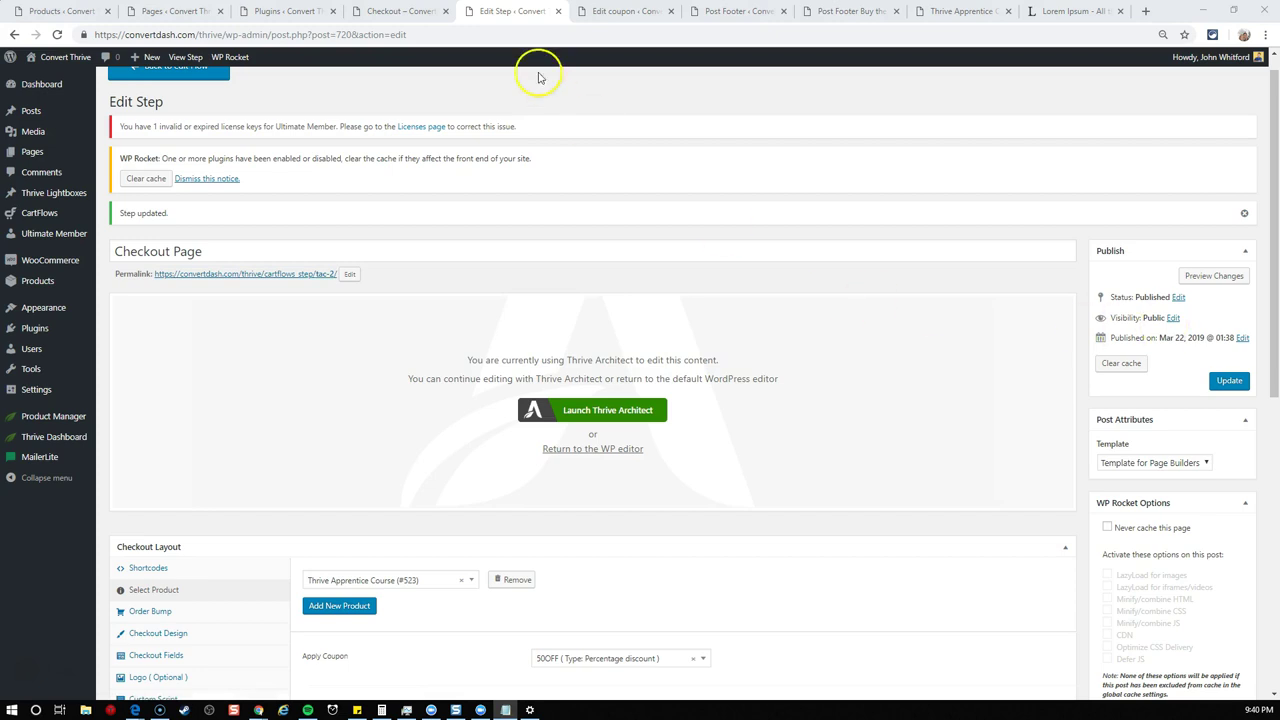
left_click(830, 12)
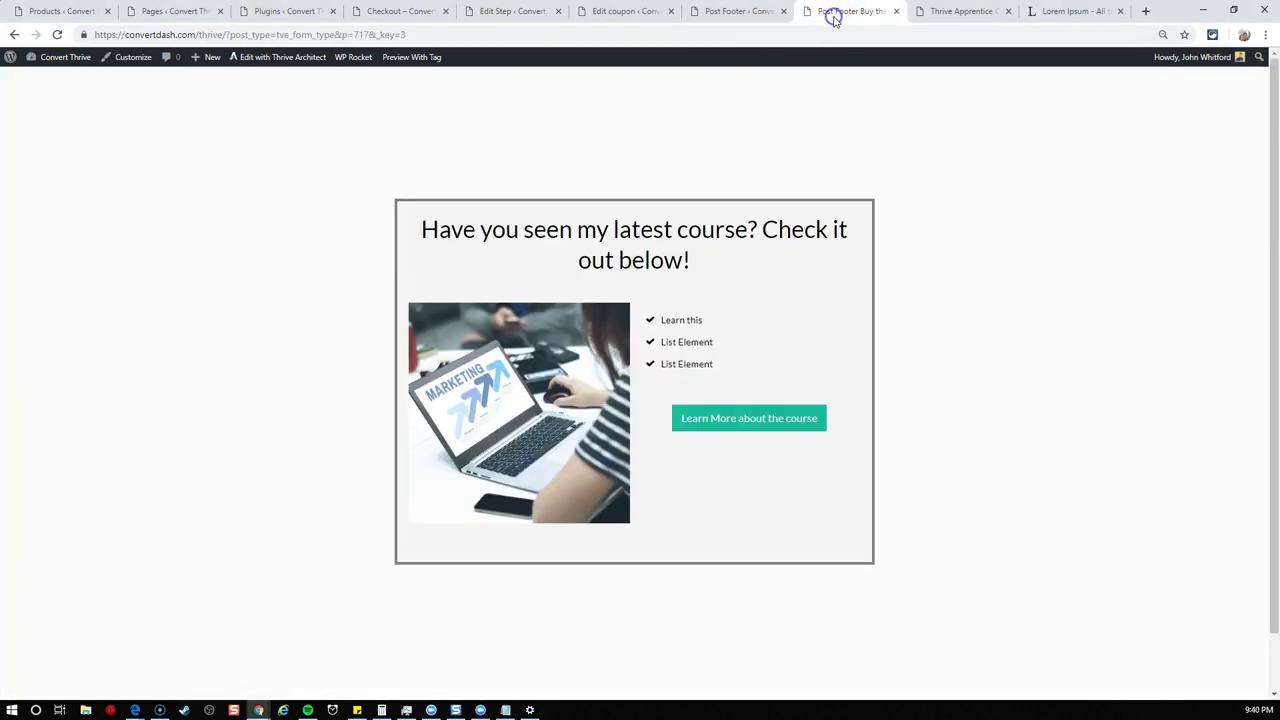
- Close the preview and open the Buy the course Post Footer form in the editor
left_click(896, 11)
left_click(742, 11)
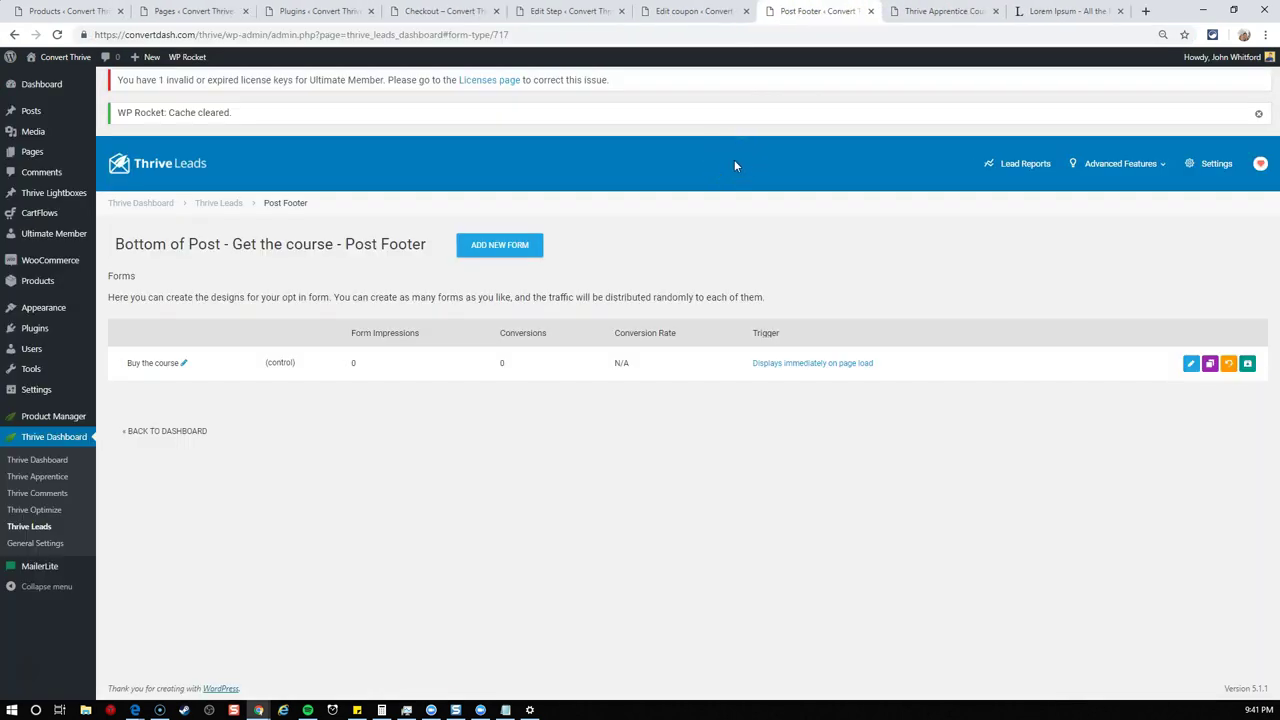
left_click(727, 240)
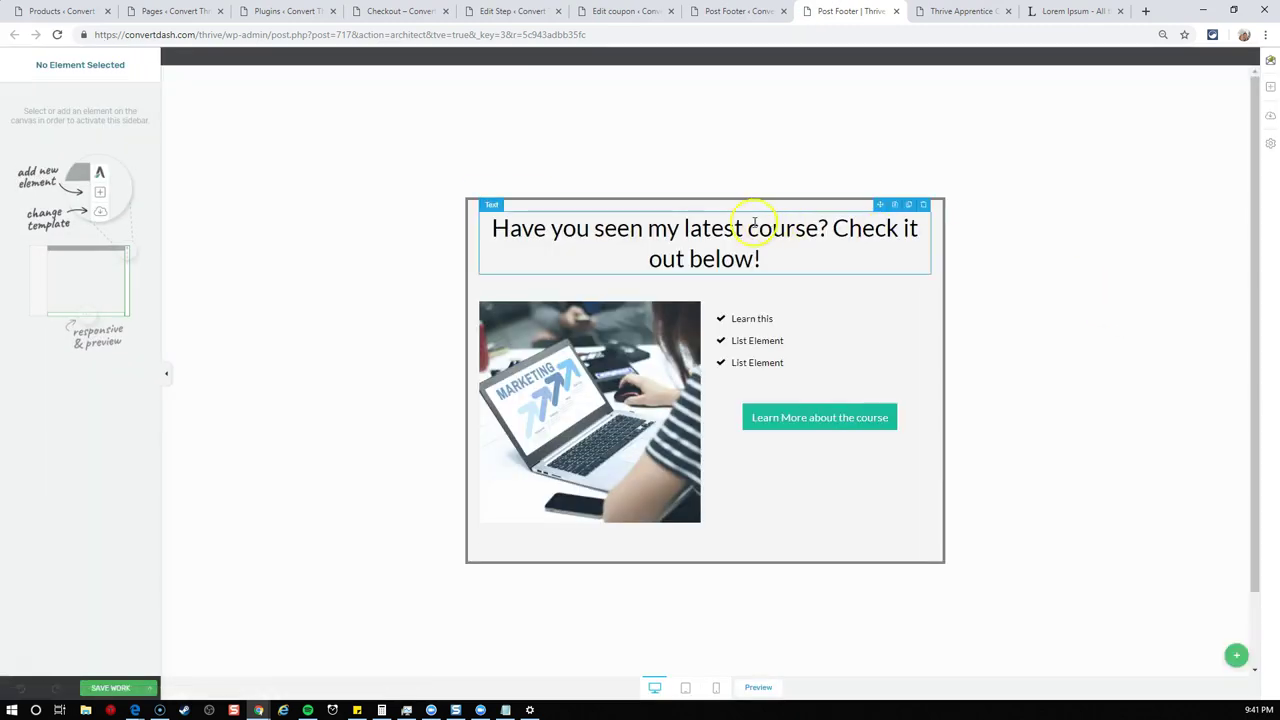
- Add a plain new form state, State 1, from the states menu
left_click(783, 406)
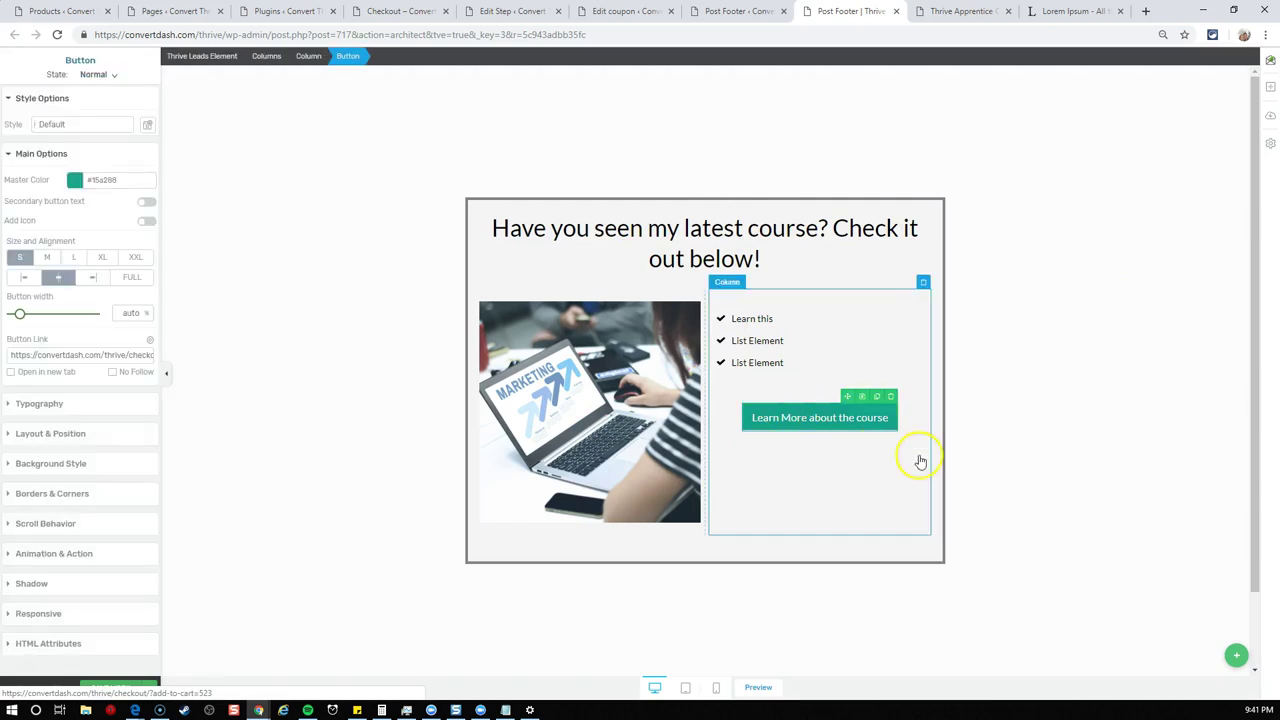
left_click(866, 462)
left_click(1236, 660)
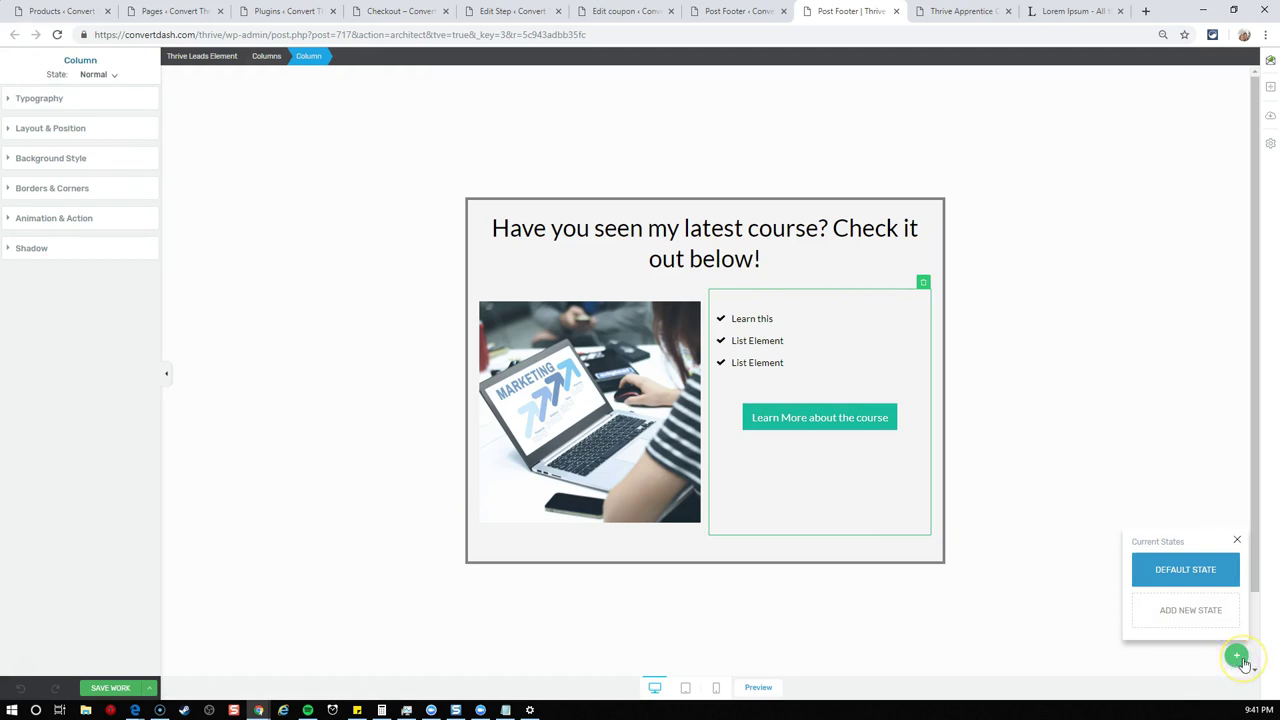
left_click(1208, 622)
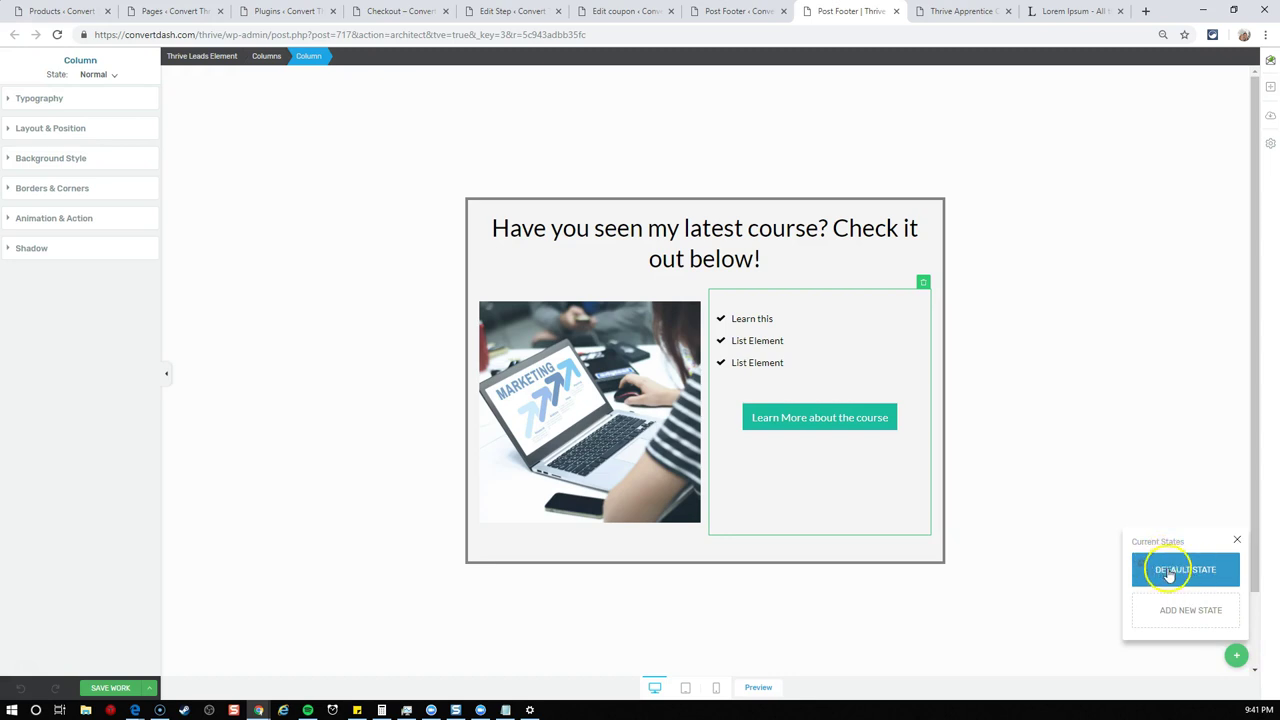
left_click(1184, 617)
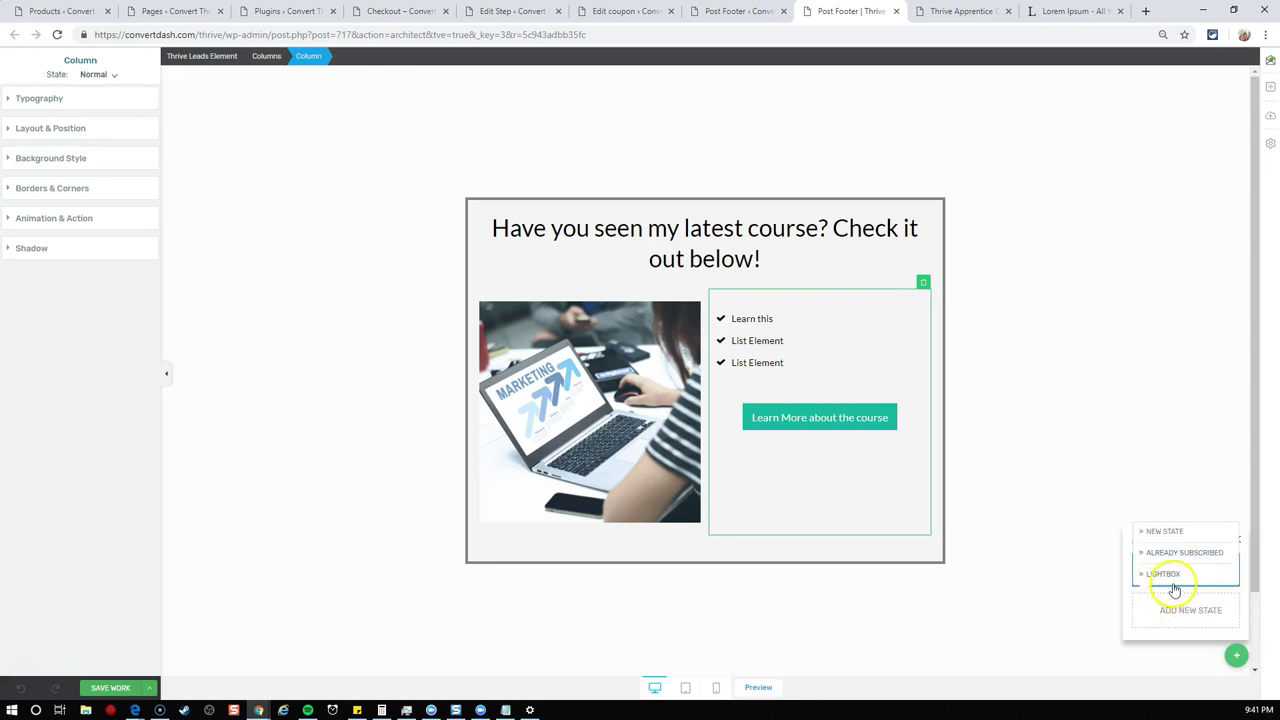
left_click(1168, 532)
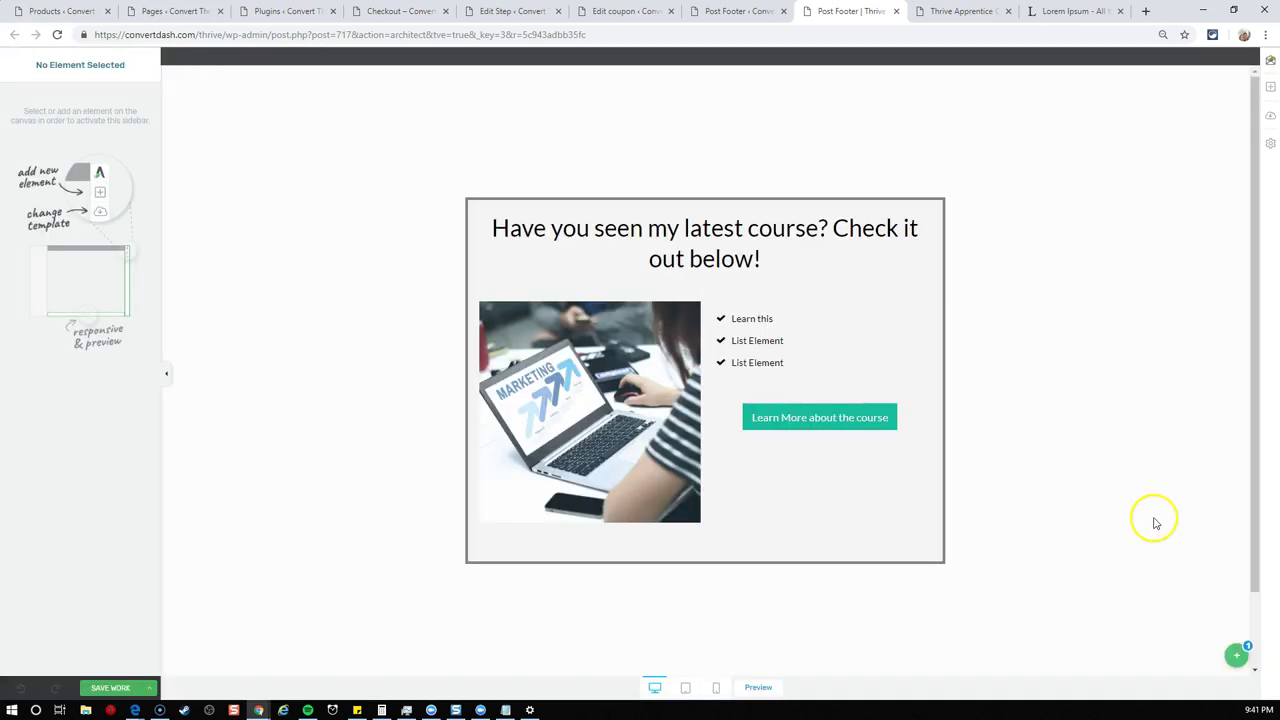
- Check State 1, then delete the Learn More about the course button from the default state
left_click(1236, 657)
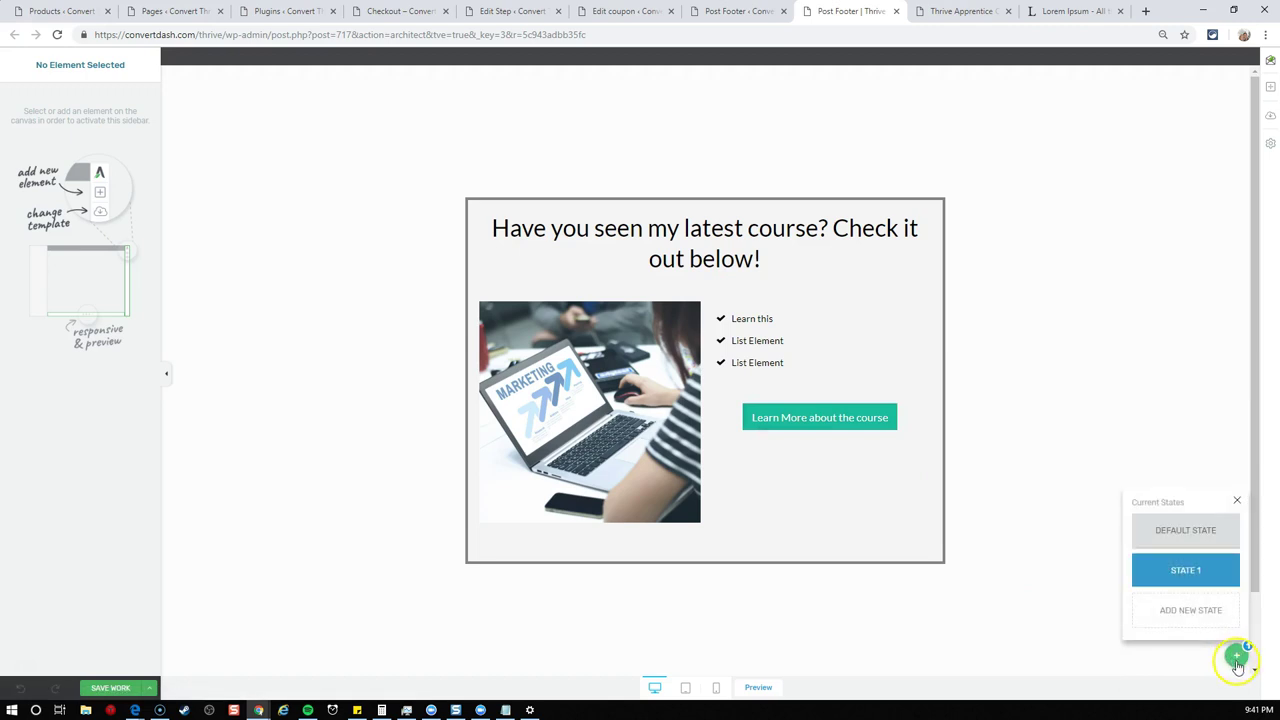
left_click(1171, 529)
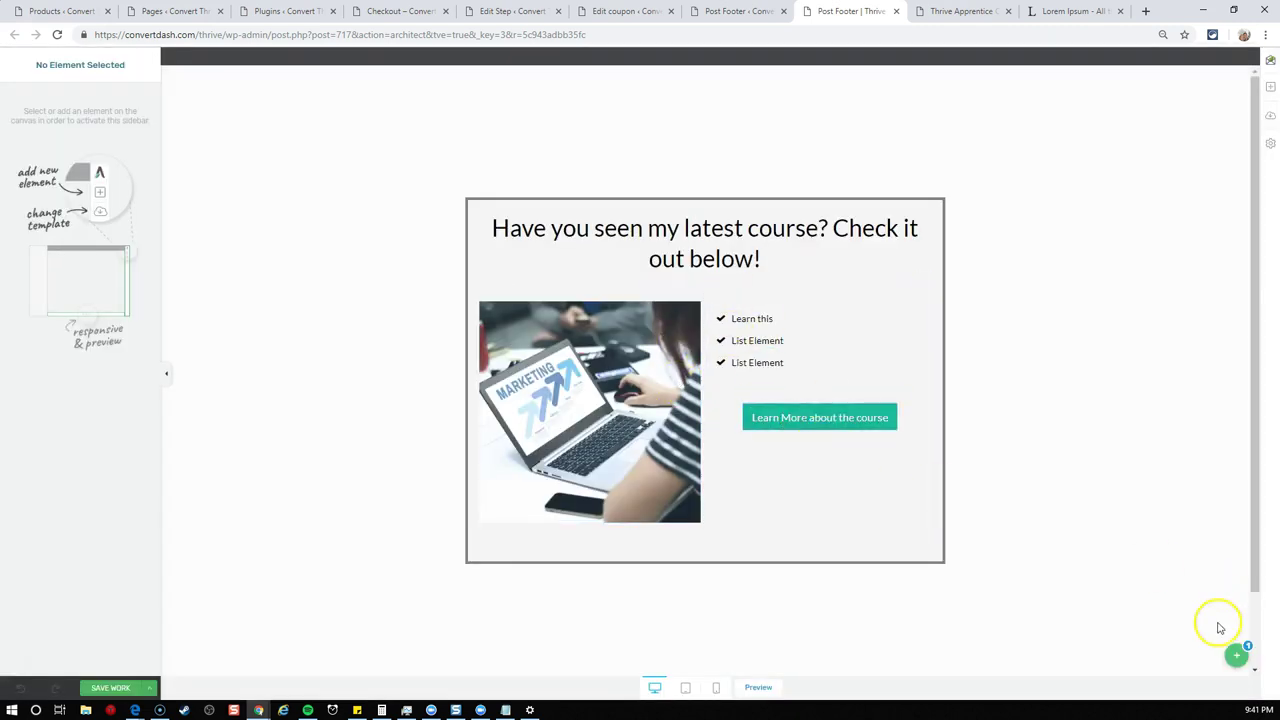
left_click(1236, 655)
left_click(1178, 575)
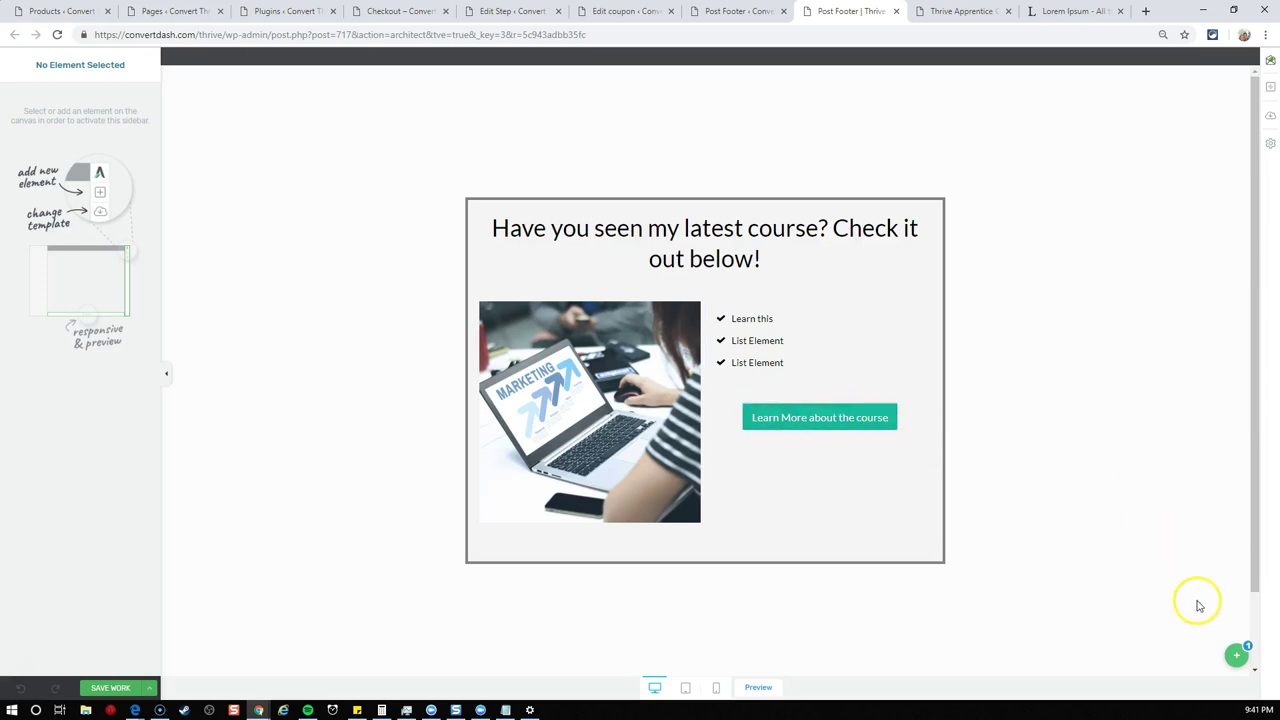
left_click(1234, 654)
left_click(1187, 533)
left_click(821, 410)
left_click(891, 400)
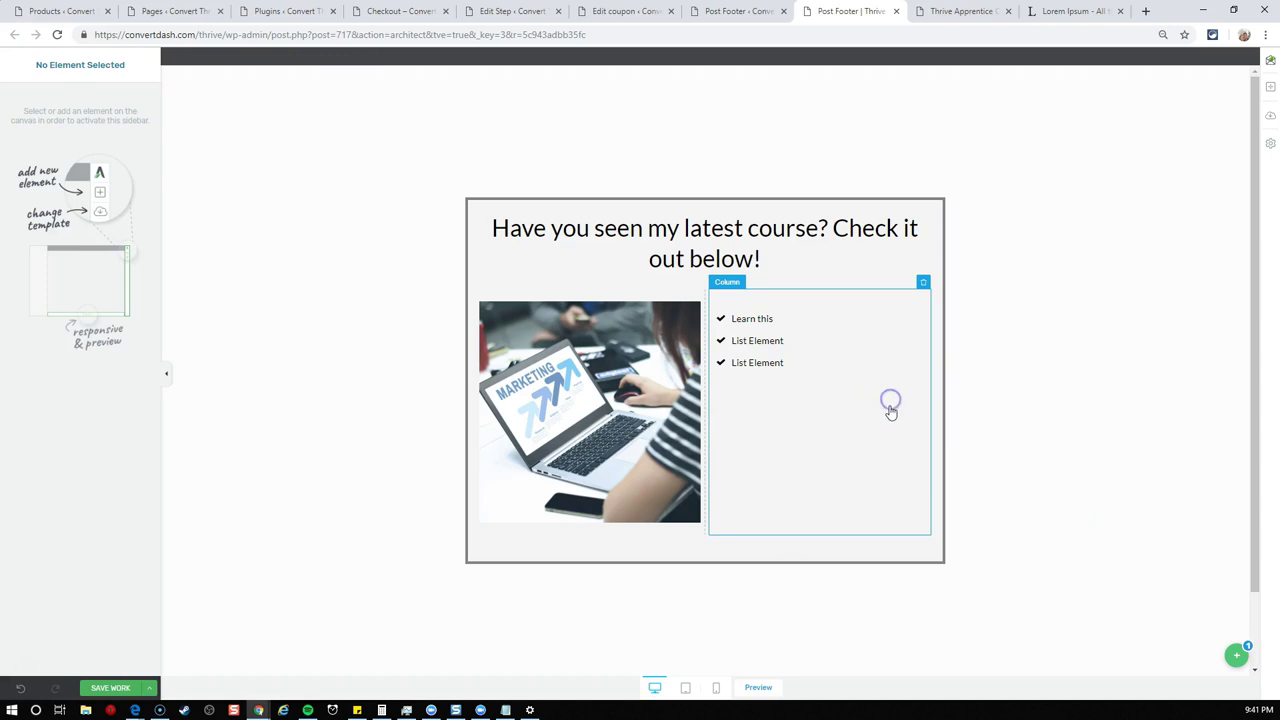
- Add a lead generation form under the list and connect it to Mailchimp's Apprentice list
left_click(1270, 87)
type("lead")
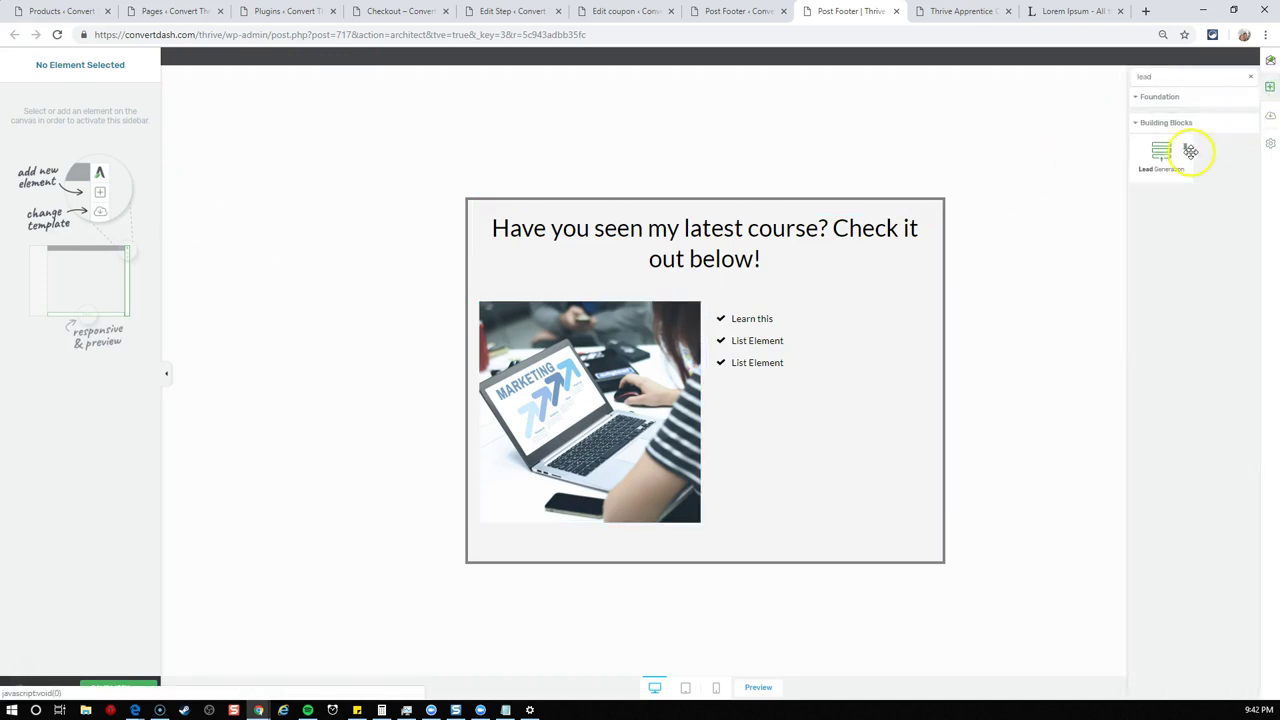
left_click_drag(1190, 150, 809, 363)
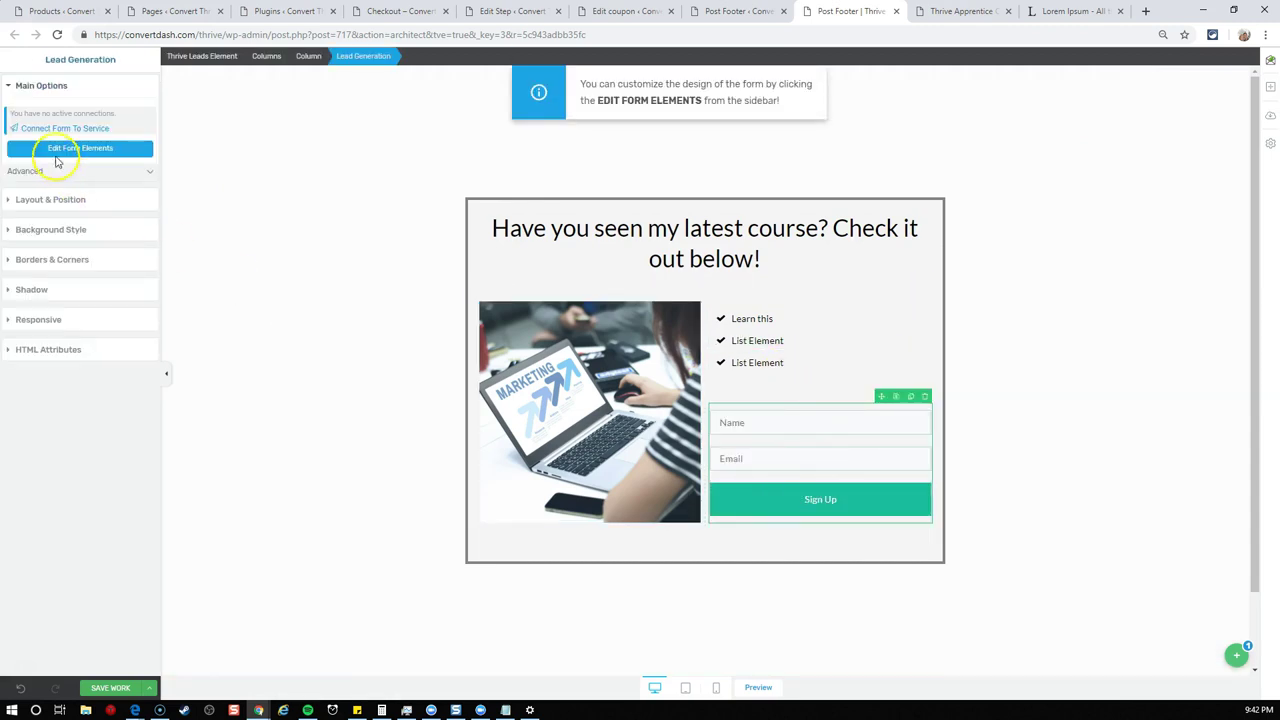
left_click(53, 131)
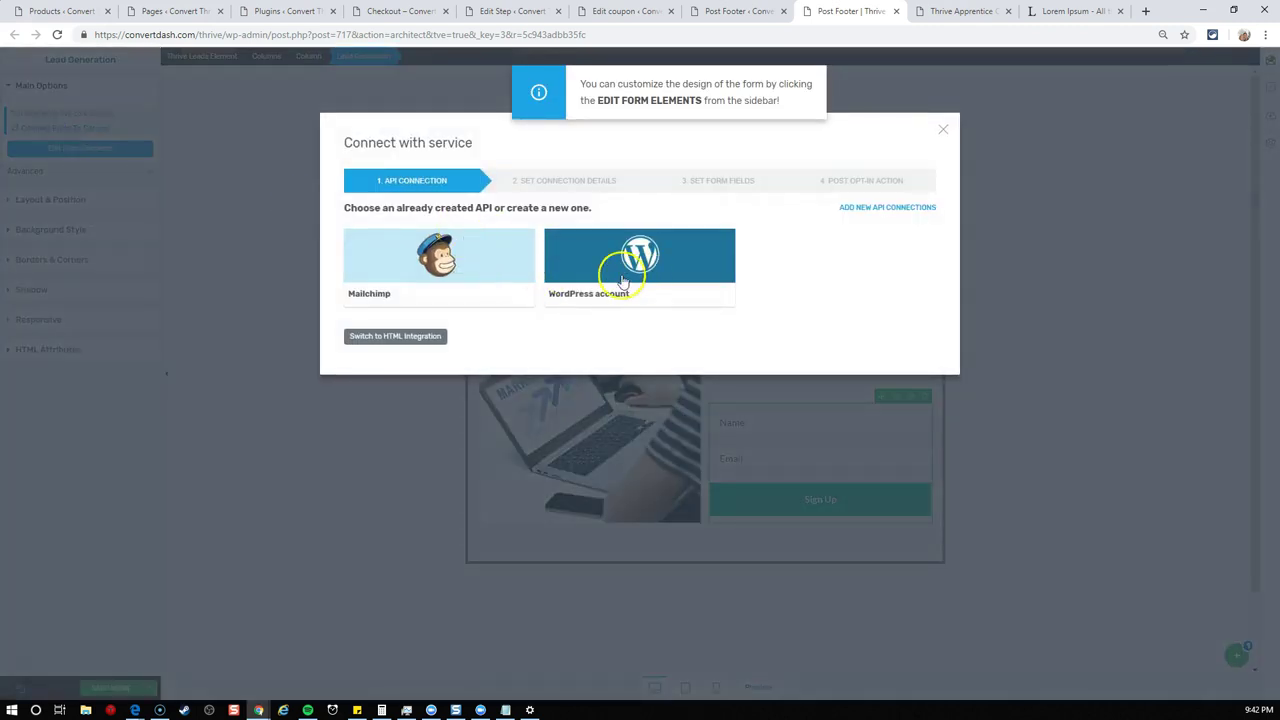
left_click(392, 264)
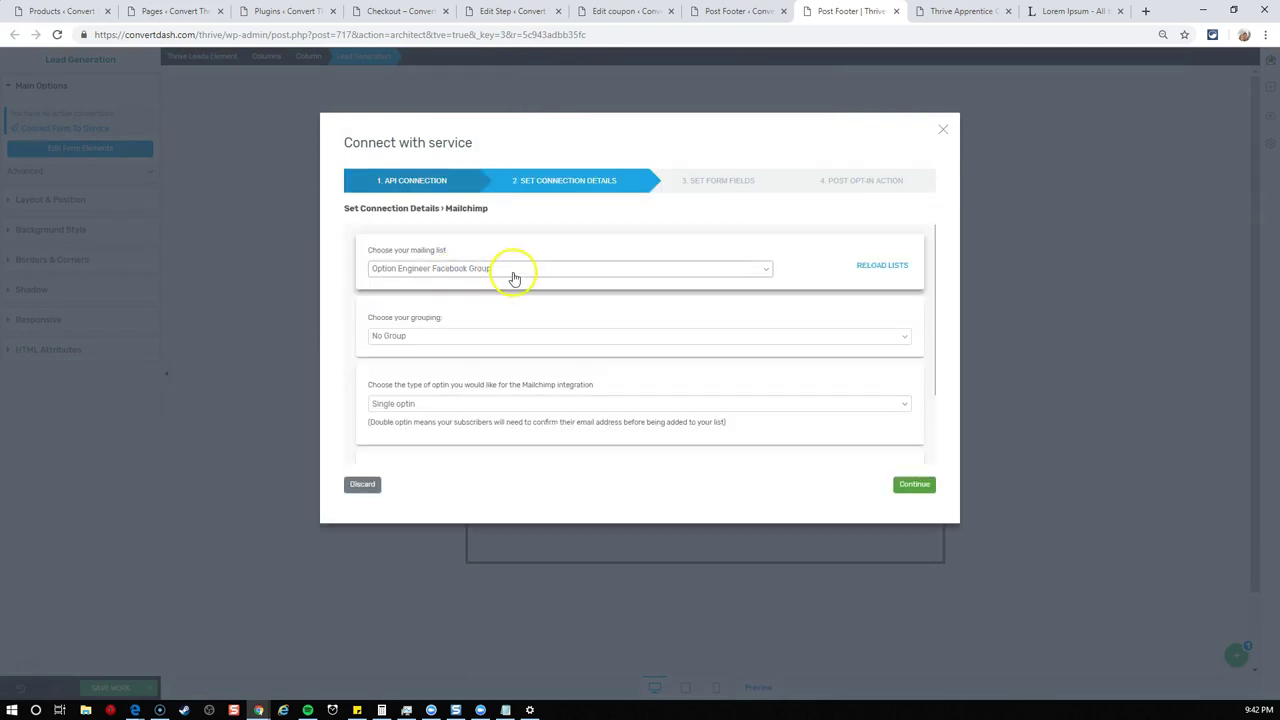
left_click(513, 270)
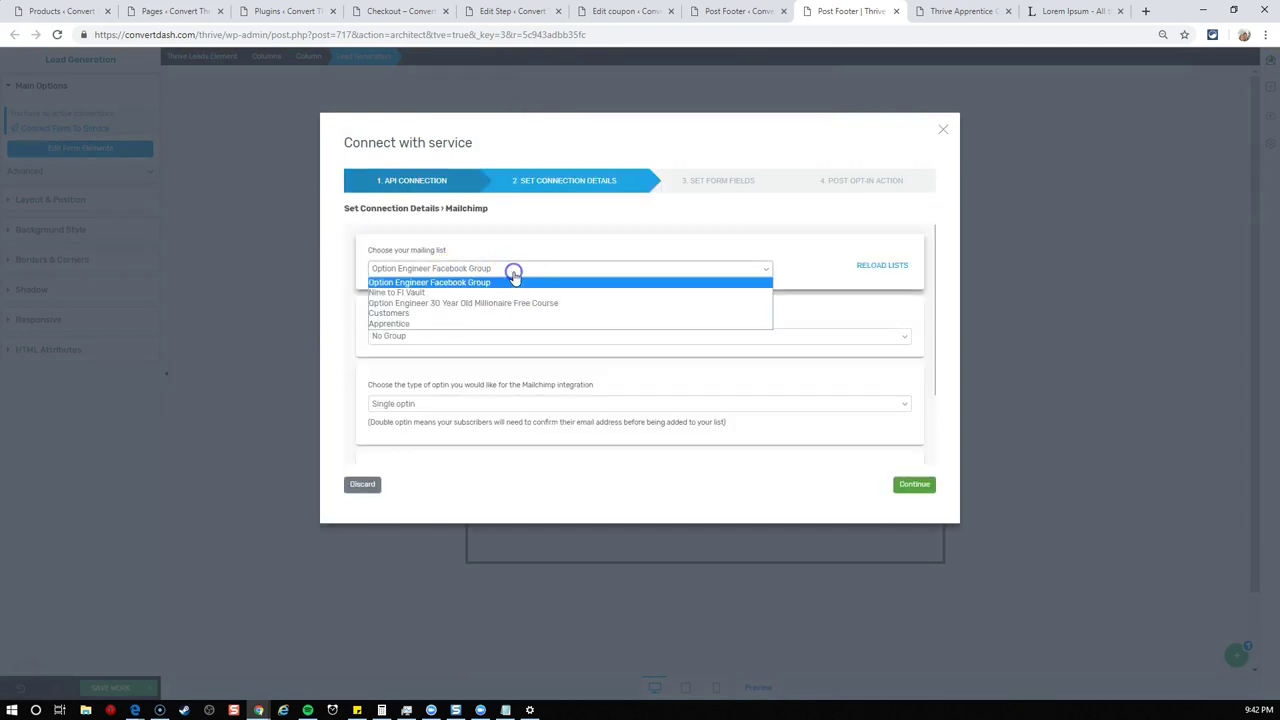
left_click(468, 323)
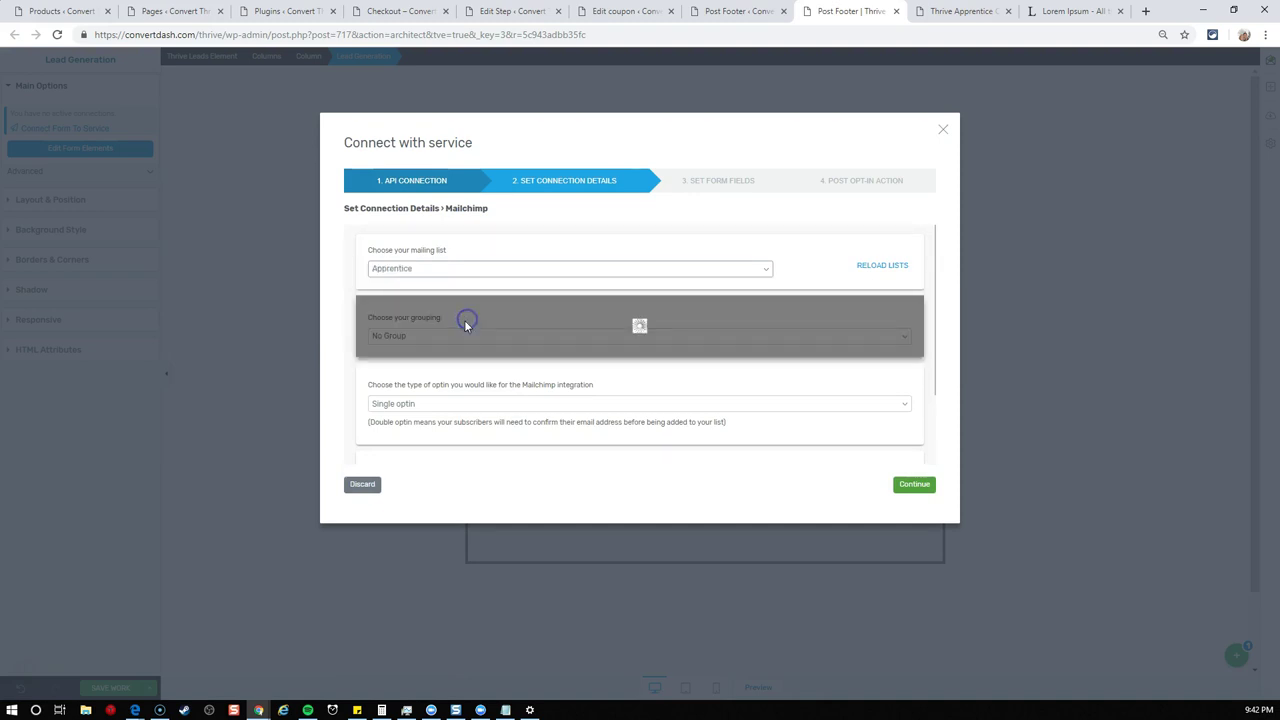
- Set grouping Course Status, group Interested in Course, and tag 'got 50 off'
left_click(474, 336)
left_click(476, 336)
left_click(475, 359)
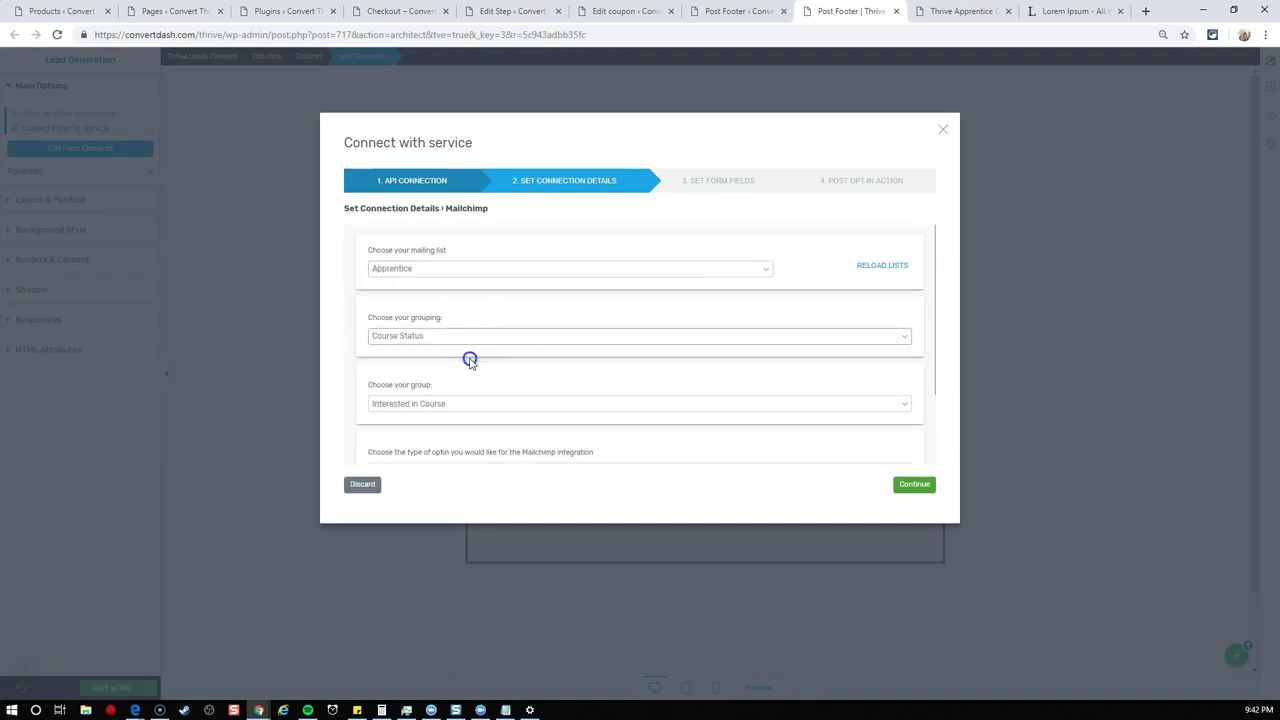
left_click(455, 405)
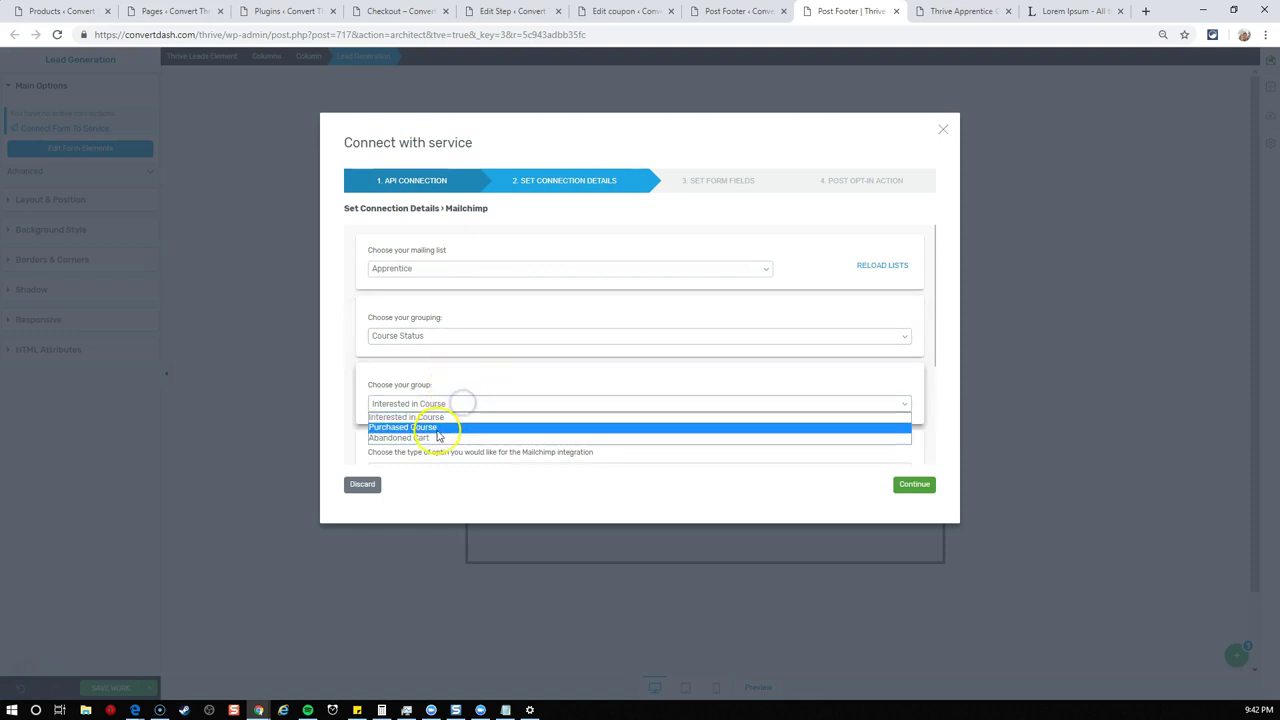
left_click(448, 419)
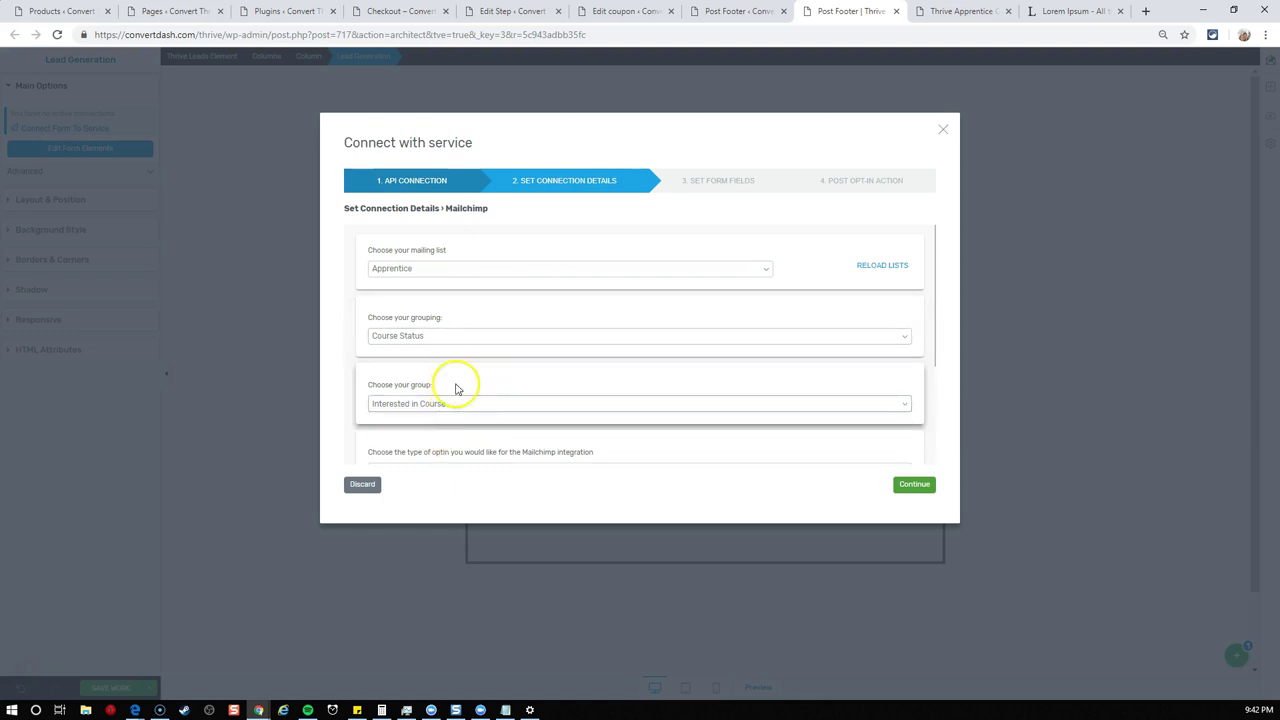
scroll(450, 412, "down", 1)
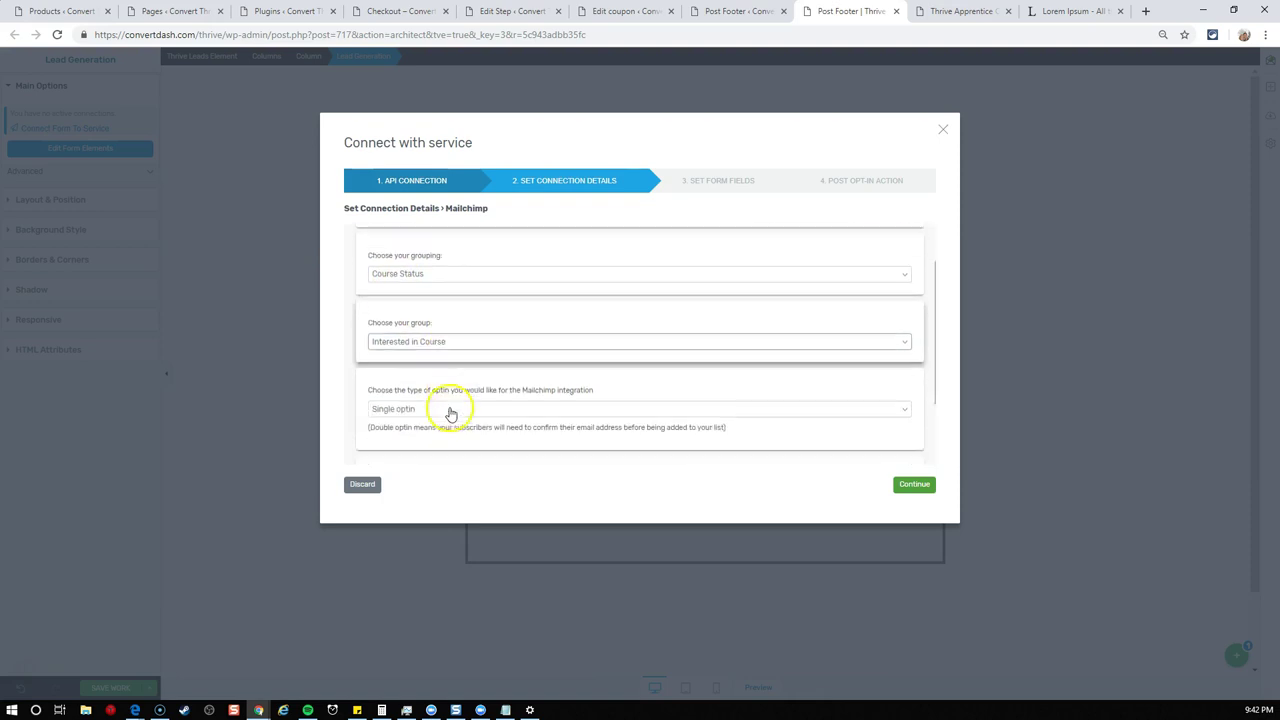
scroll(415, 406, "down", 1)
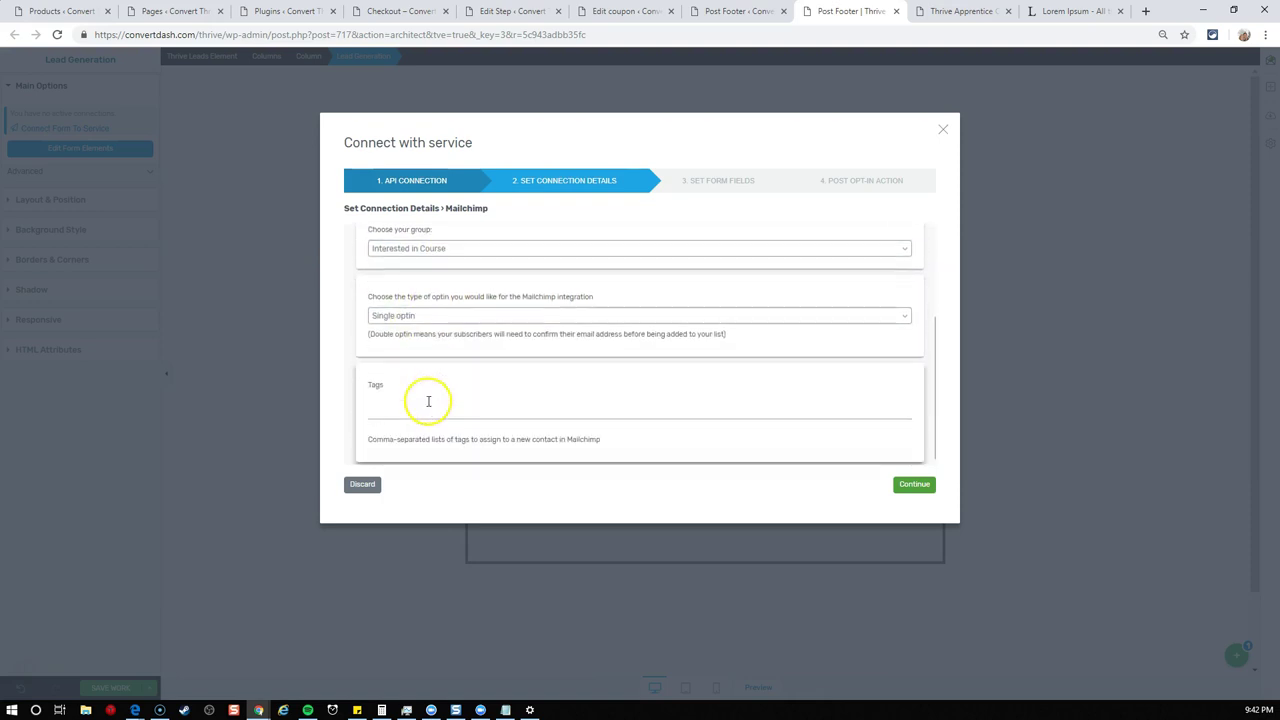
left_click(410, 411)
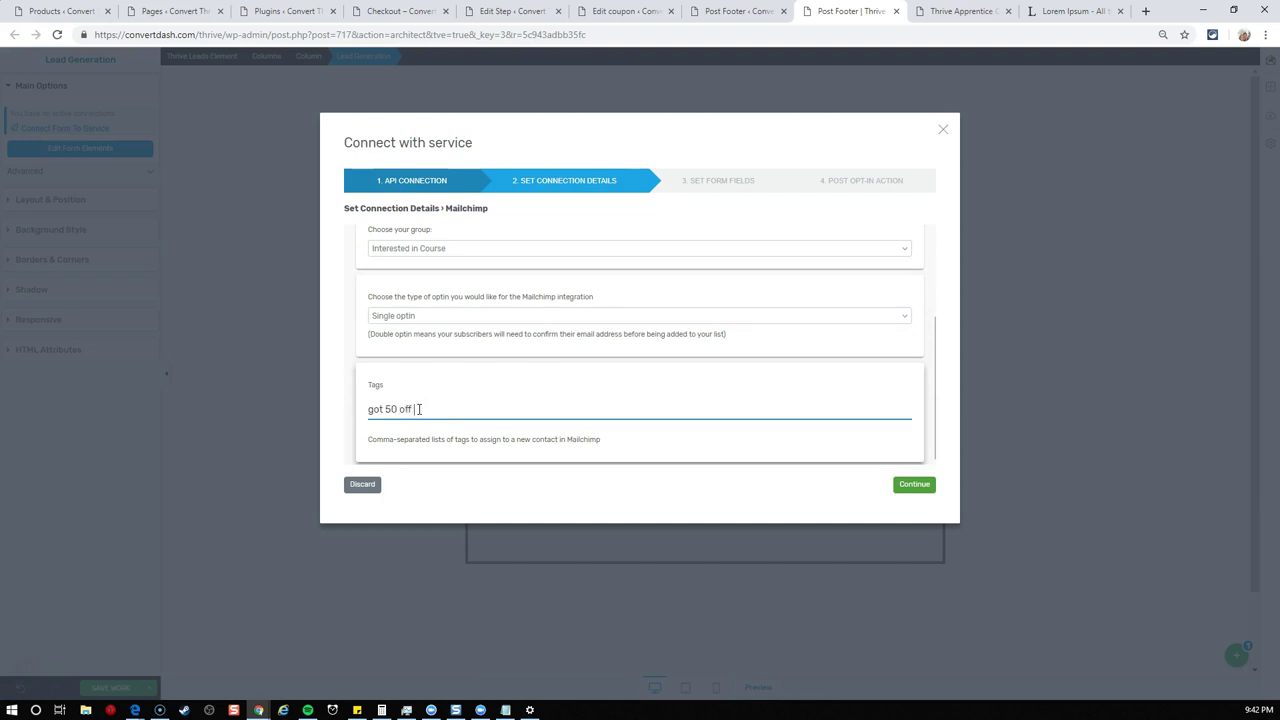
left_click(914, 484)
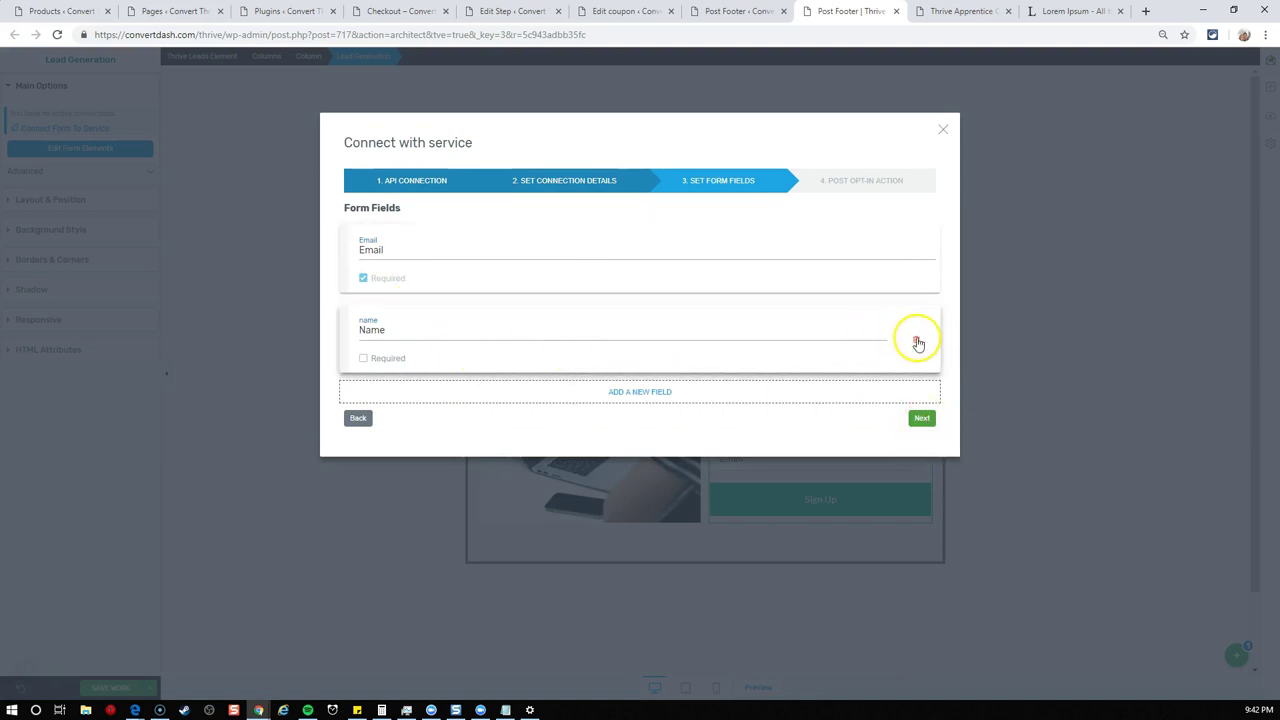
- Remove the Name field, make signup switch the form to State 1, and save
left_click(917, 343)
left_click(919, 346)
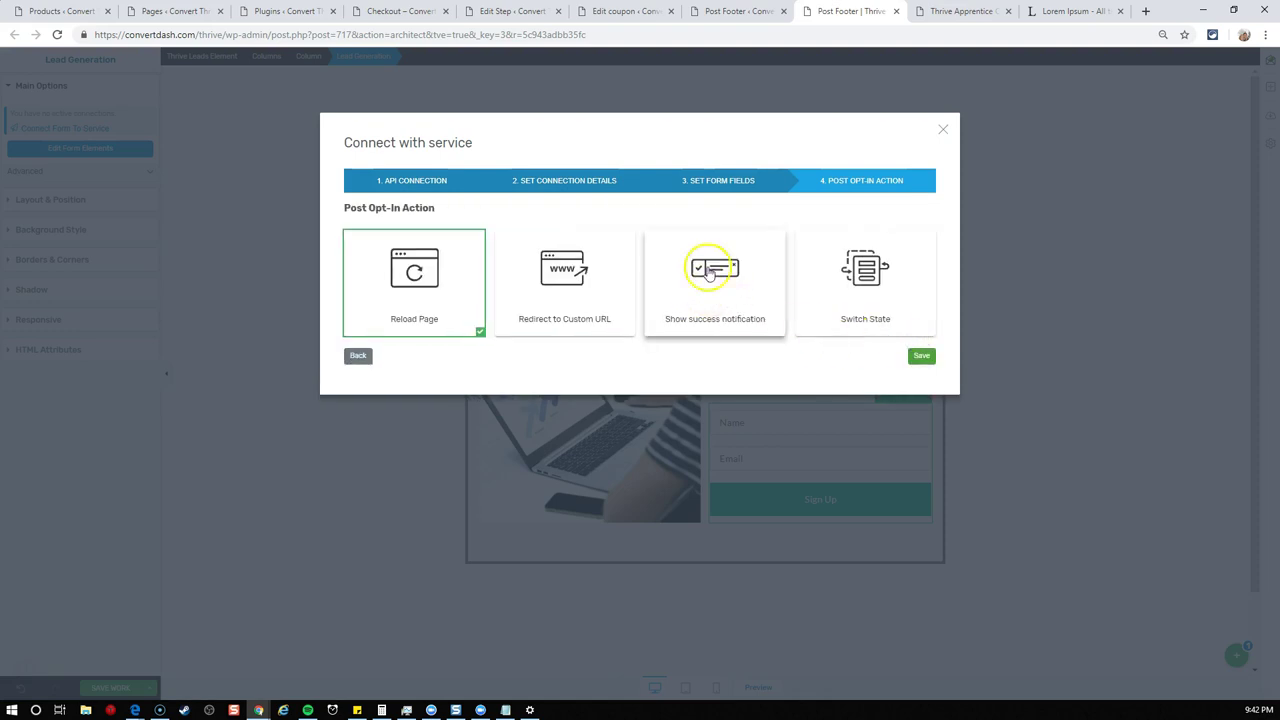
left_click(843, 178)
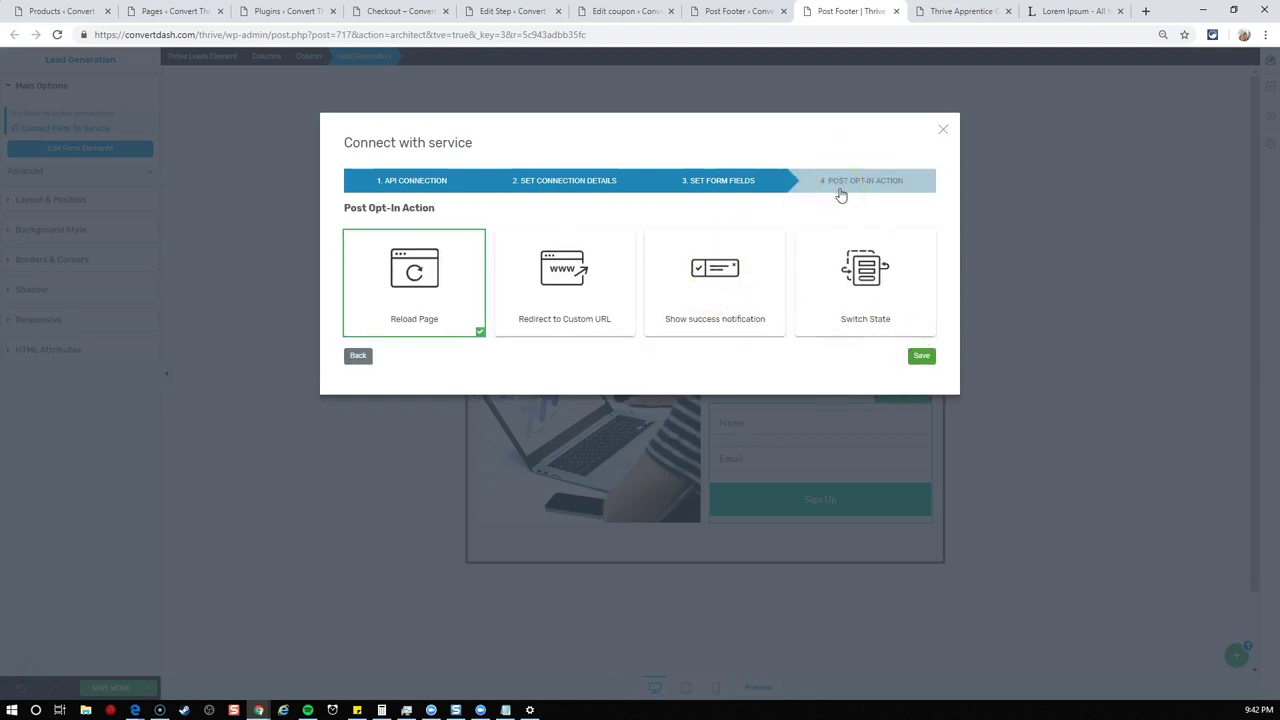
left_click(556, 296)
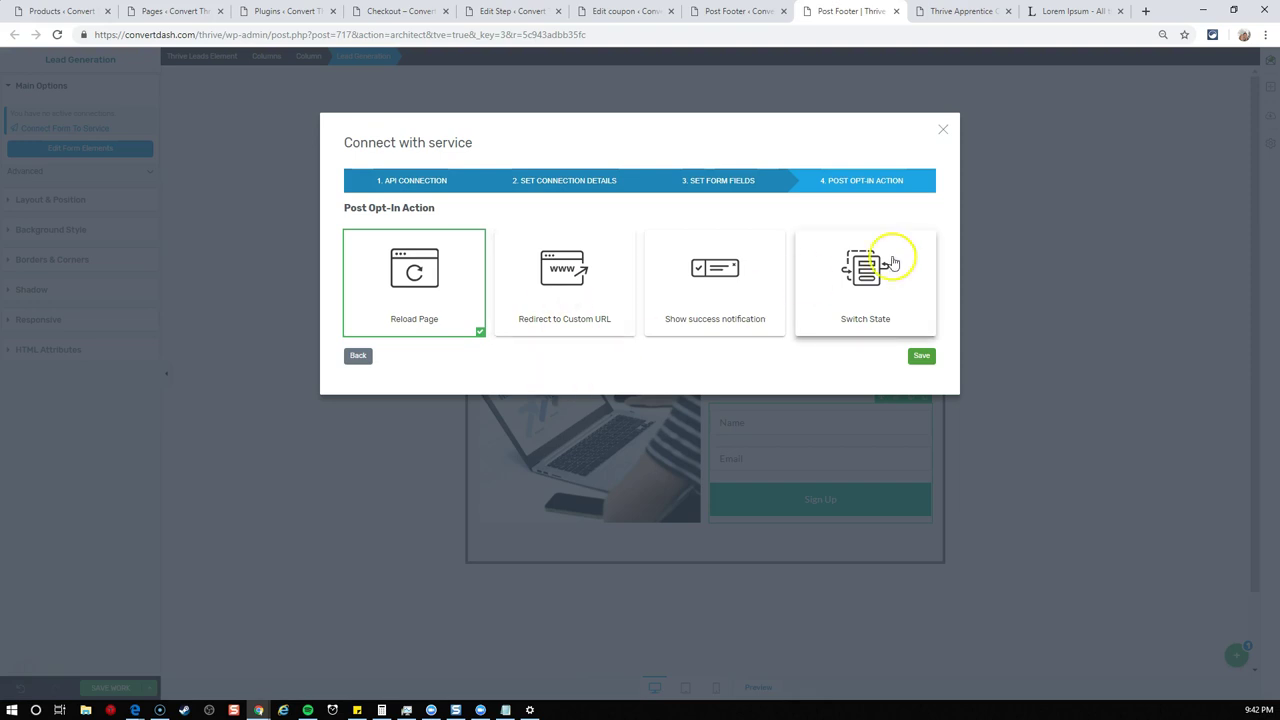
left_click(866, 274)
left_click(549, 379)
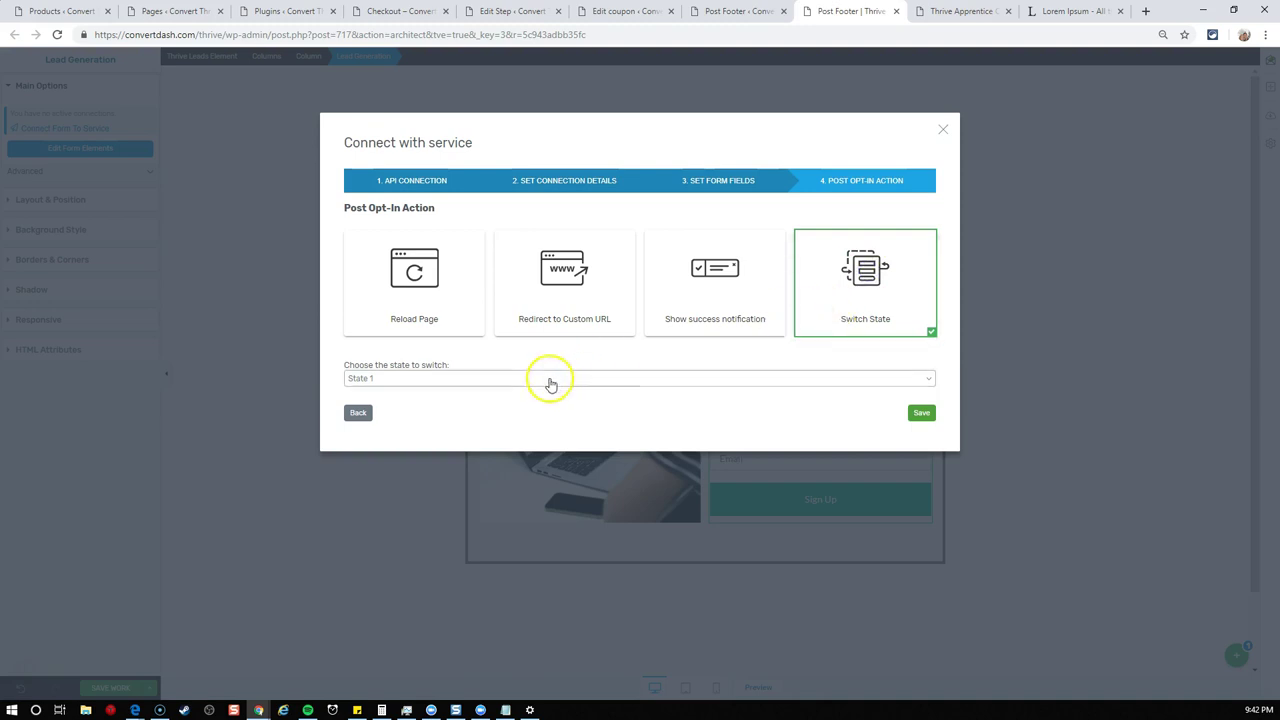
left_click(433, 392)
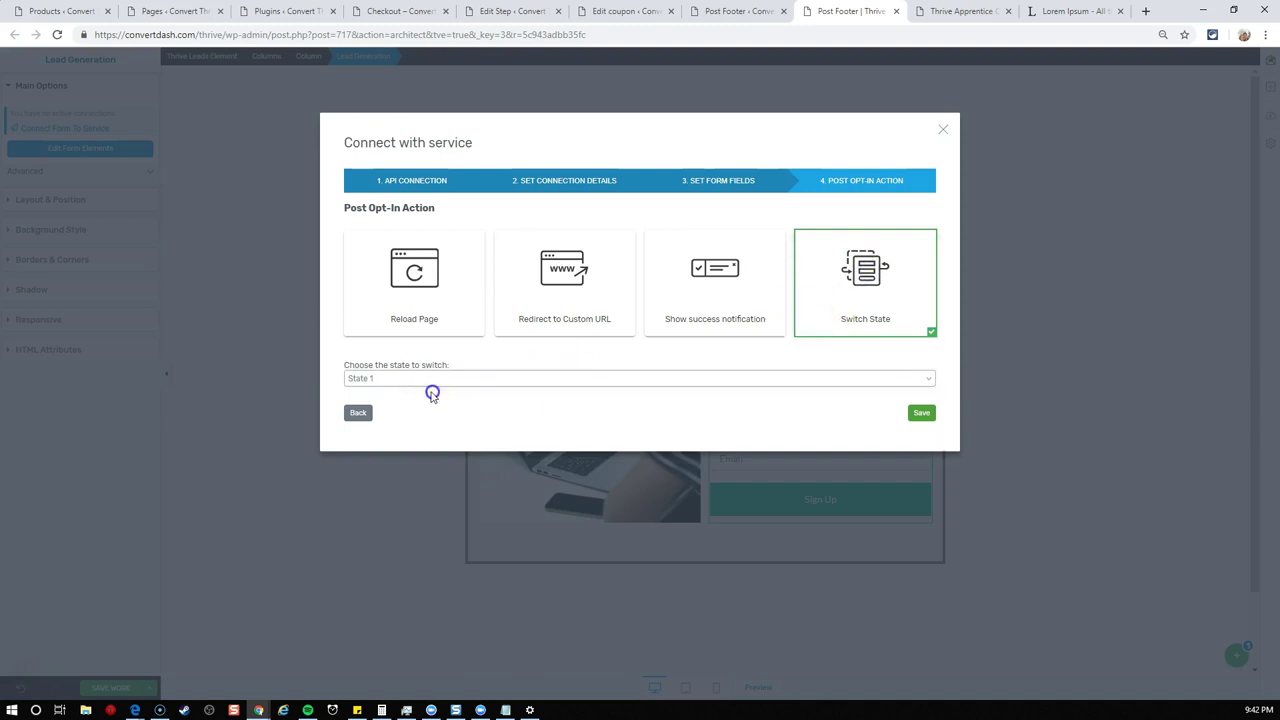
left_click(654, 414)
left_click(914, 420)
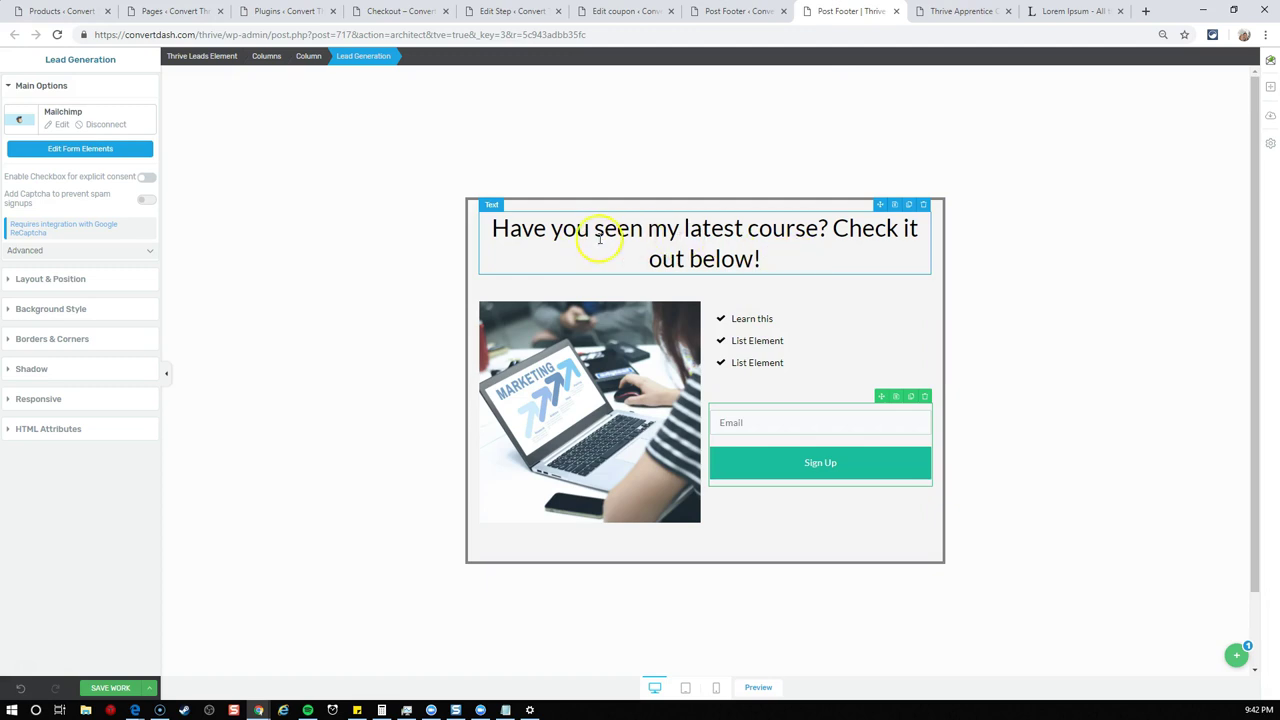
- Replace 'Check it out below!' with 'Get it for 50% off for a limited time!' in bold
left_click_drag(843, 228, 885, 259)
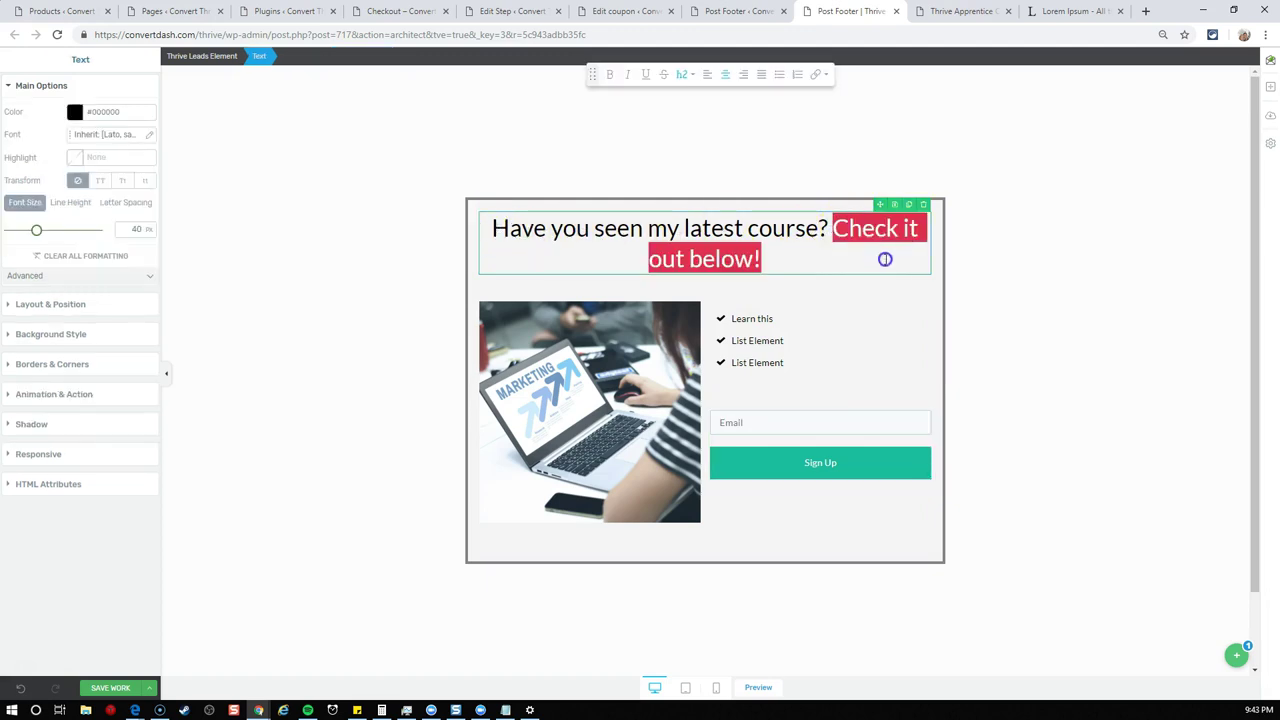
type("Get it for 50")
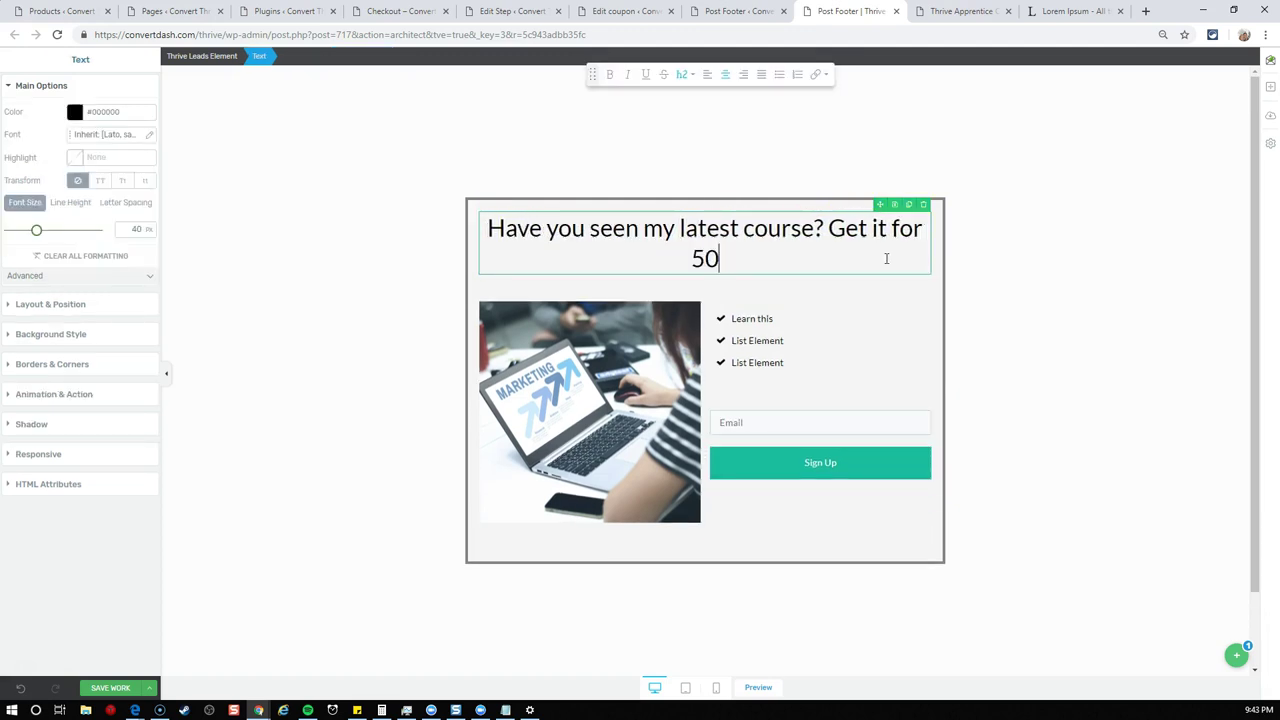
type("% off for a limit")
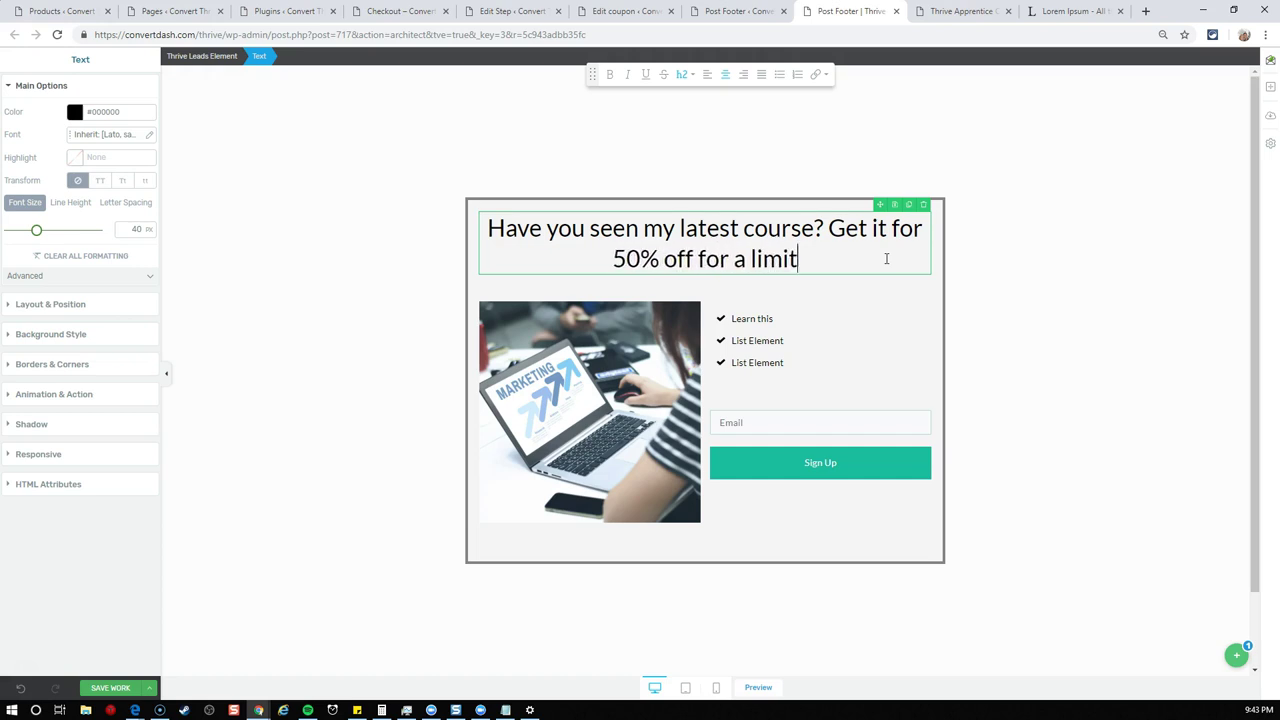
type("ed time!")
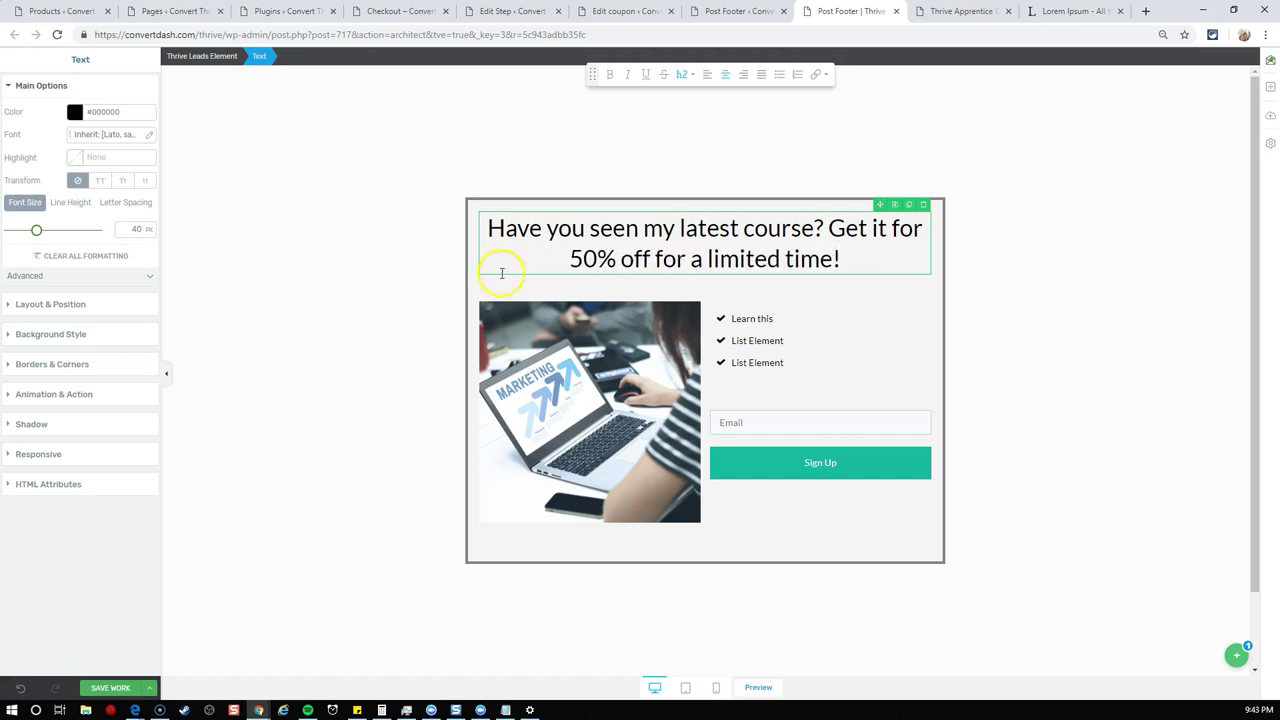
left_click_drag(569, 259, 863, 260)
key("ctrl+b")
- Colour '50% off' red (#f40000), then select the form and open its states list
left_click(863, 262)
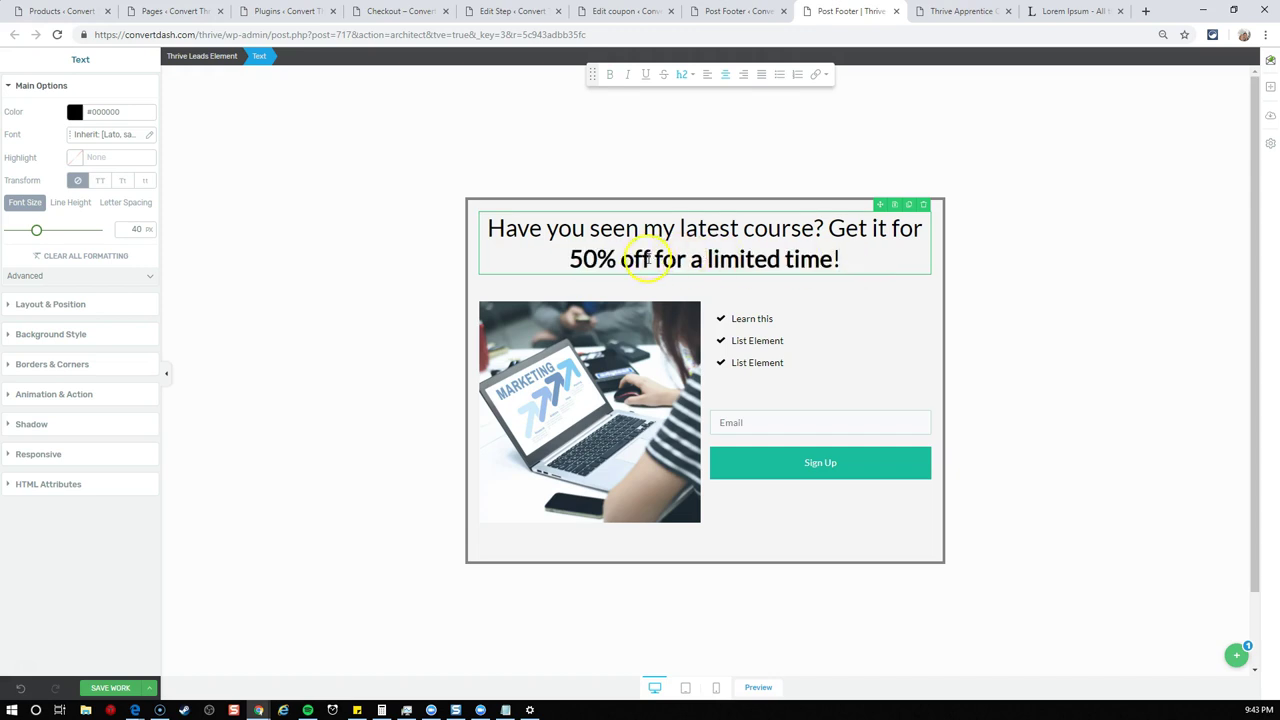
left_click_drag(651, 260, 605, 258)
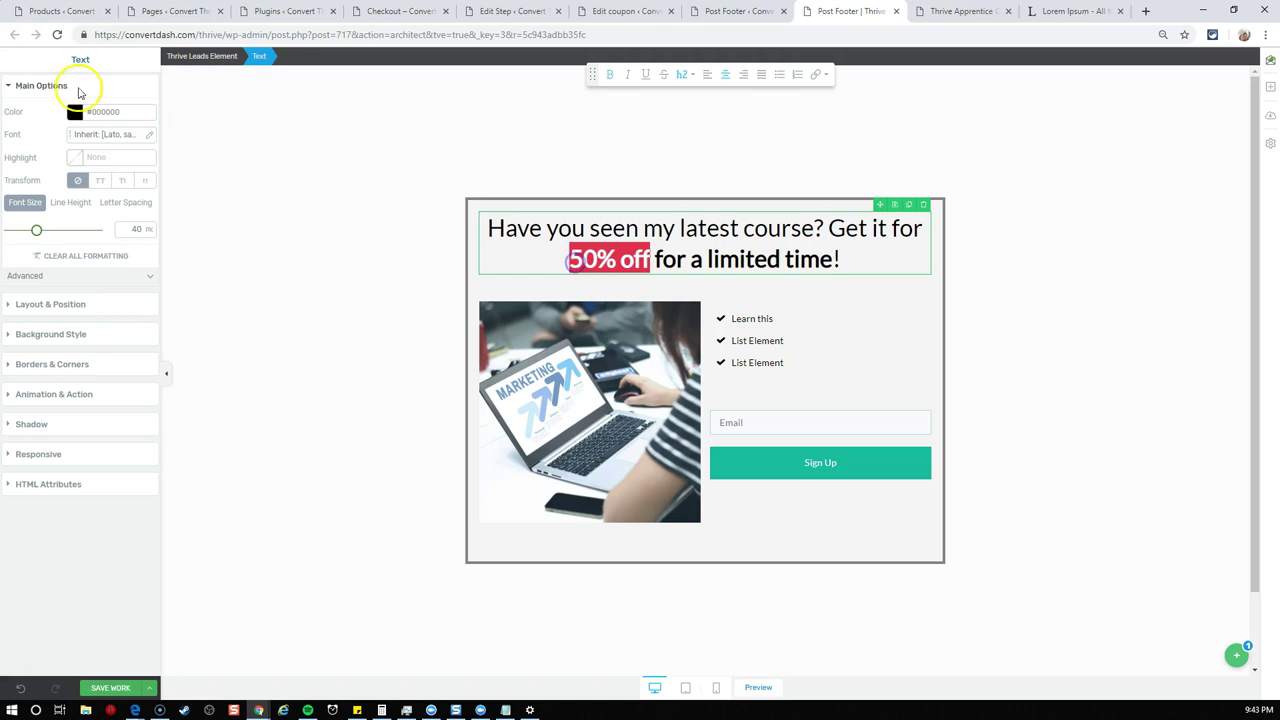
left_click(75, 112)
left_click_drag(83, 189, 157, 141)
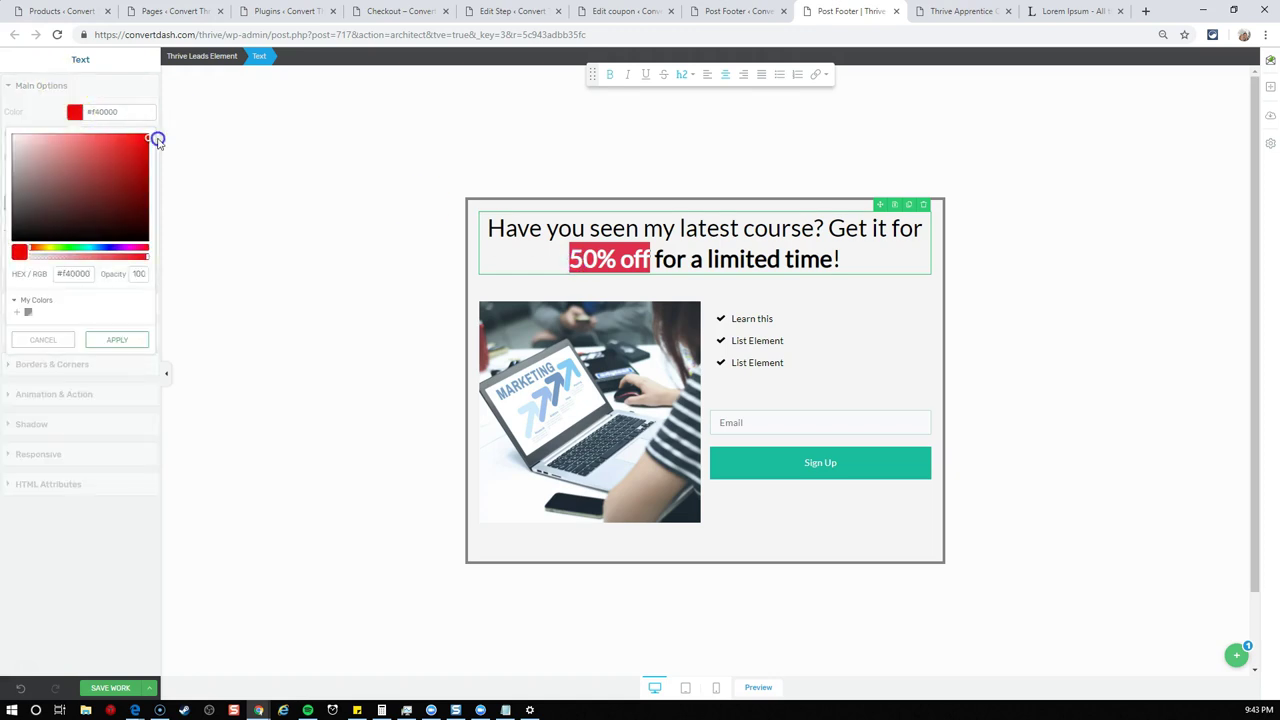
left_click(307, 255)
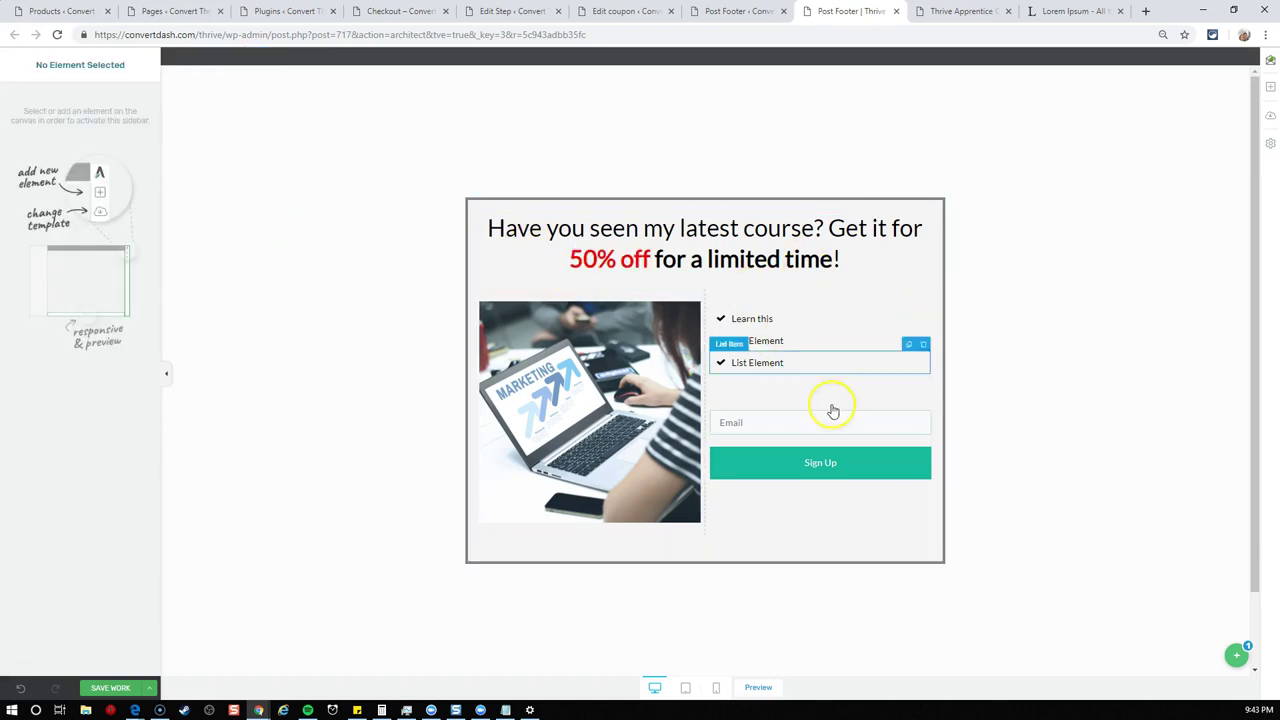
left_click(789, 437)
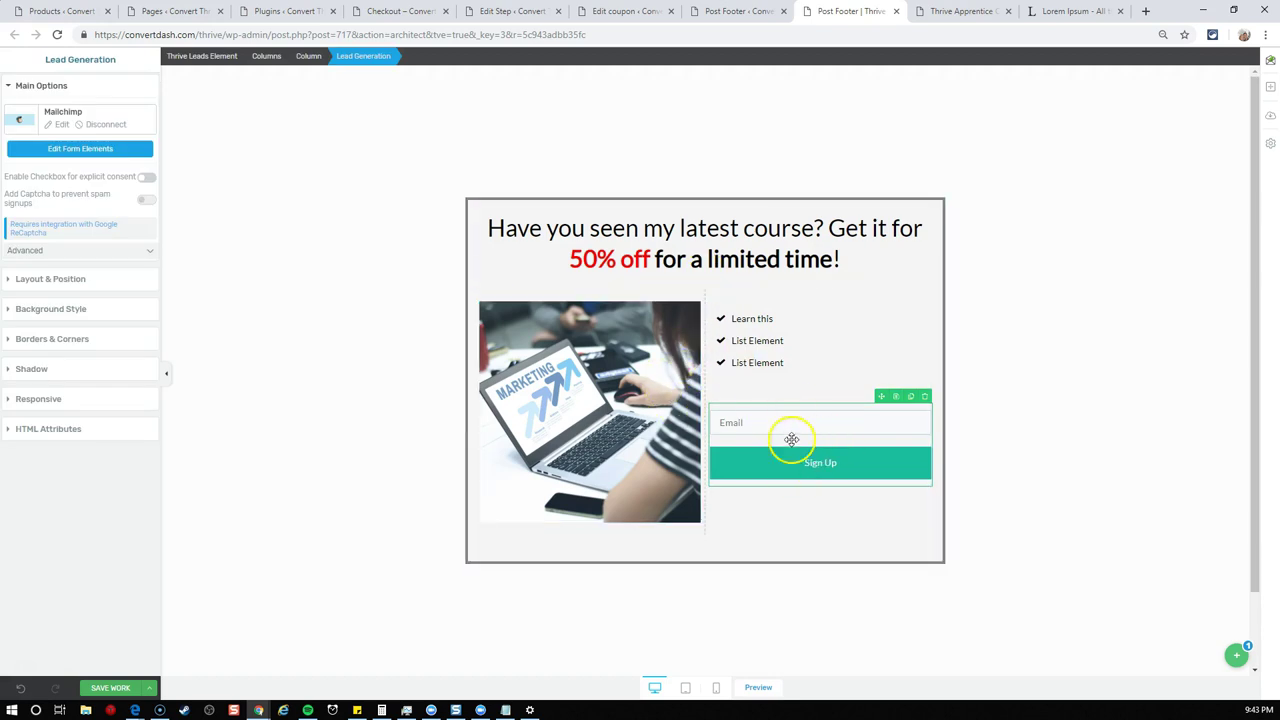
left_click(1236, 655)
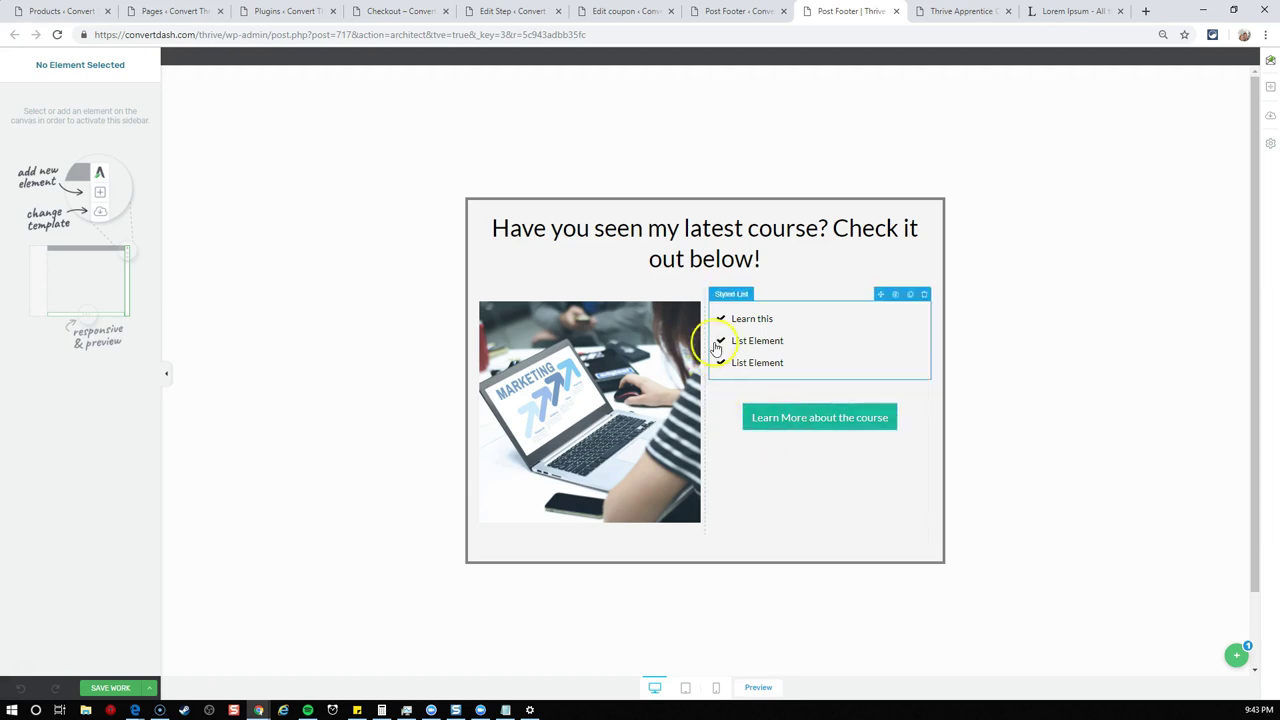
- Change the State 1 heading to 'Great! You can use Coupon Code 50OFF at Checkout if you ever get lost'
left_click(681, 247)
triple_click(607, 240)
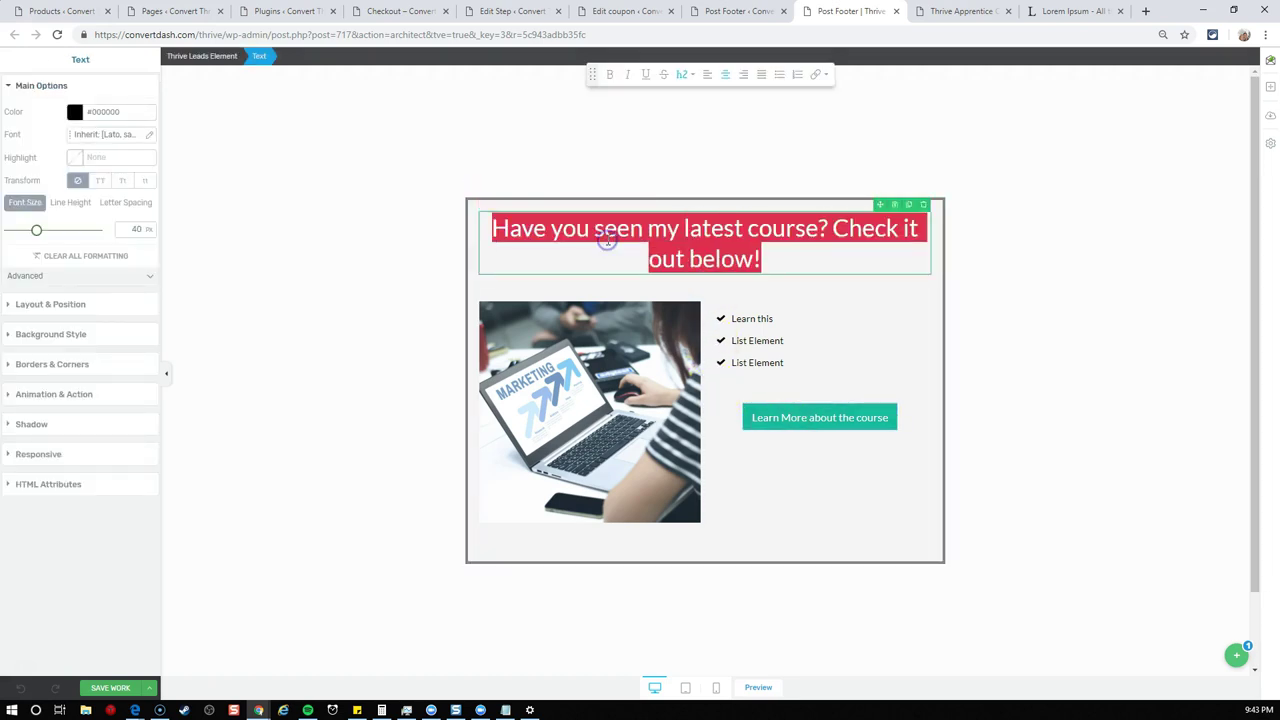
type("Great")
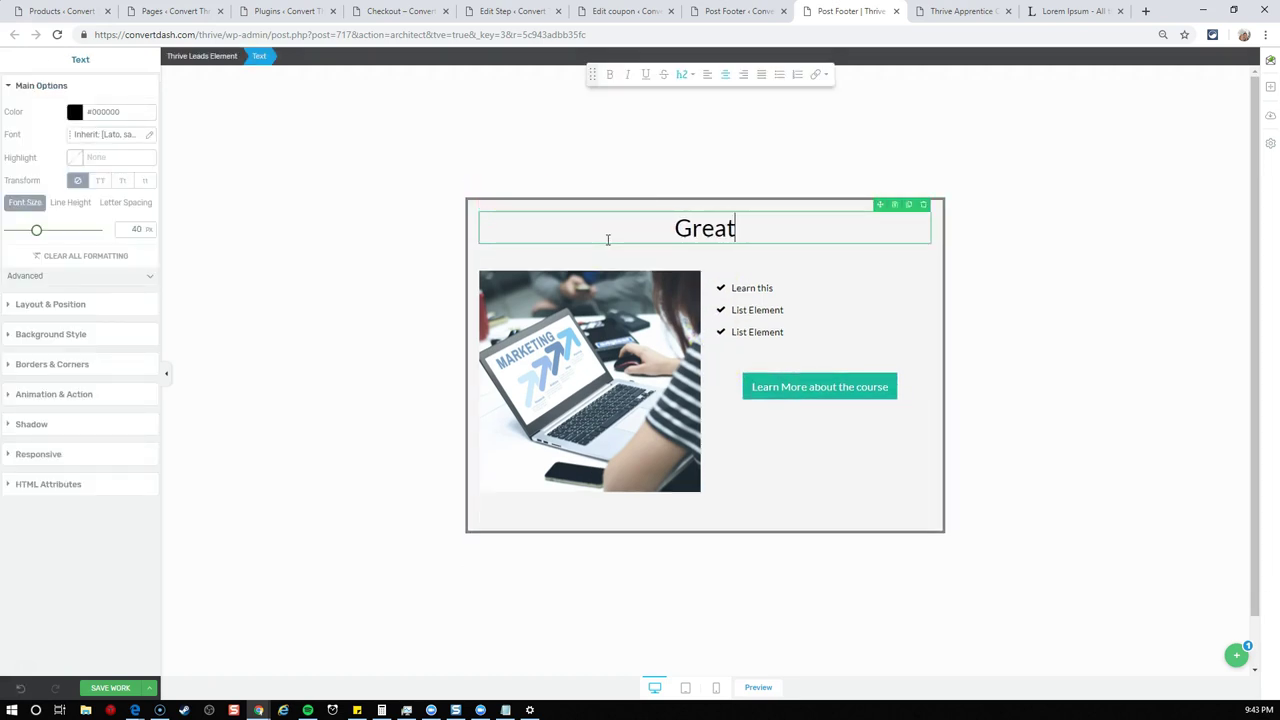
type("! ")
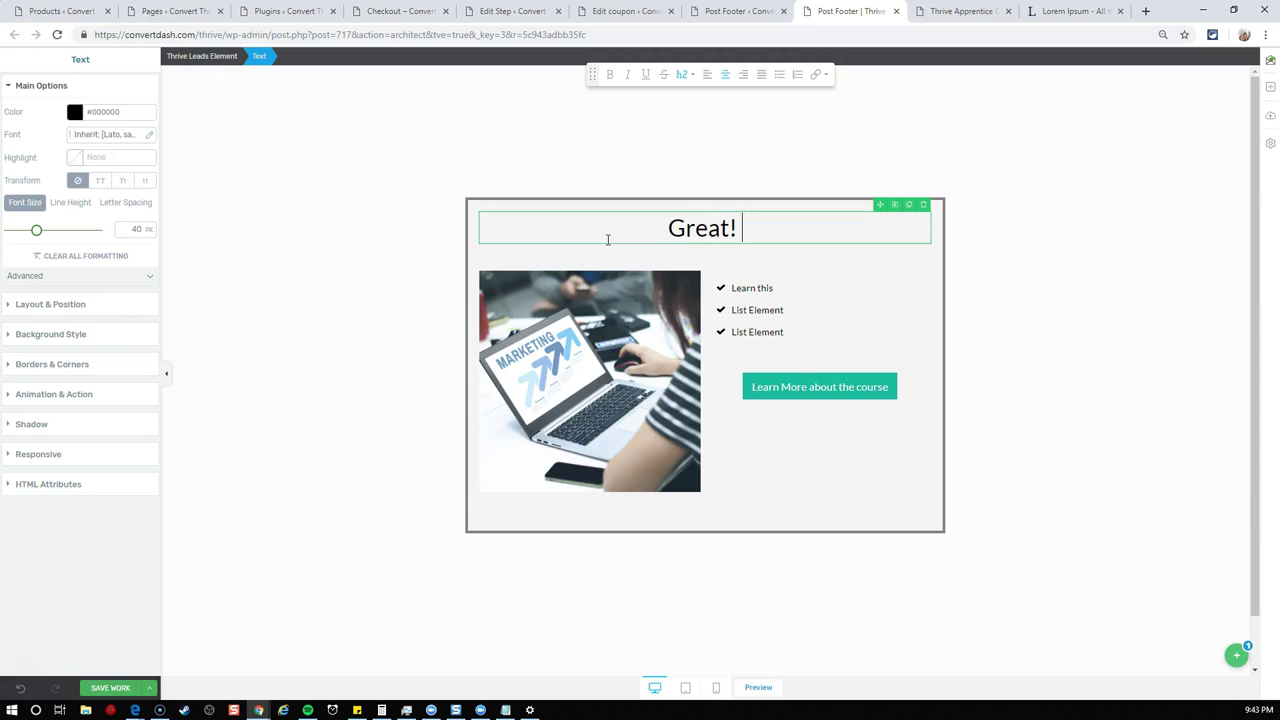
type("You can us")
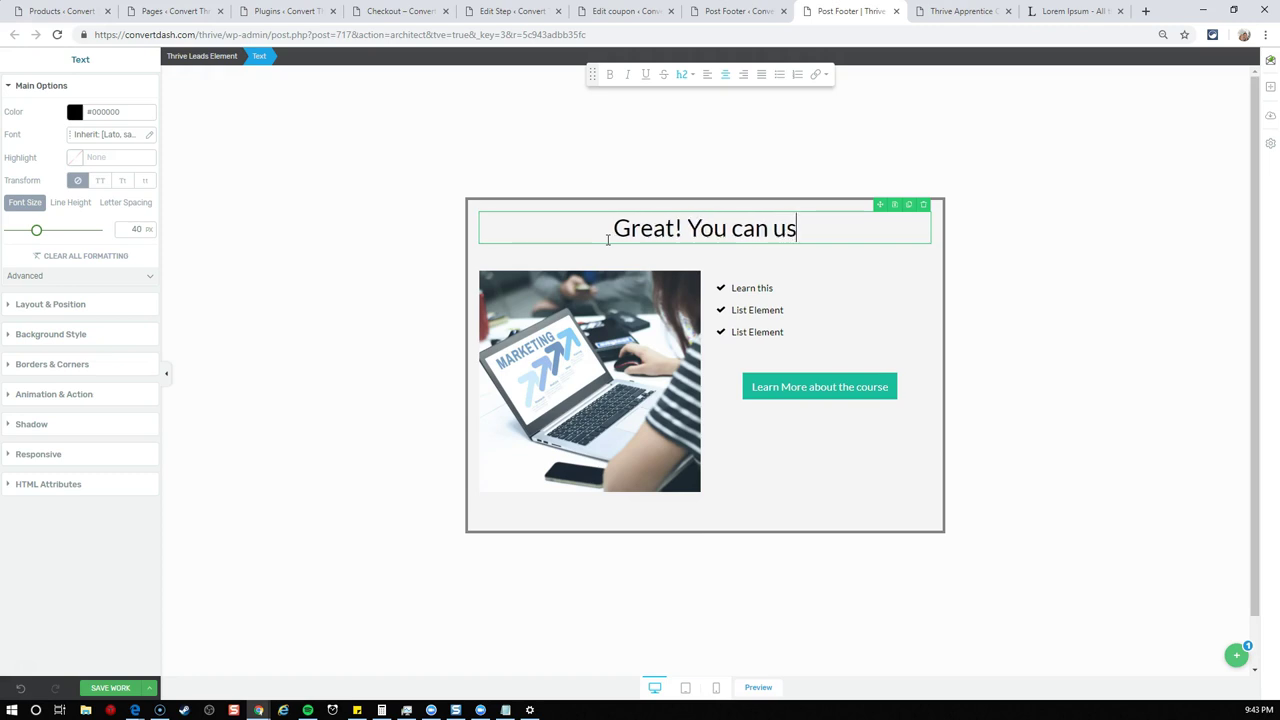
type("e 50OFF")
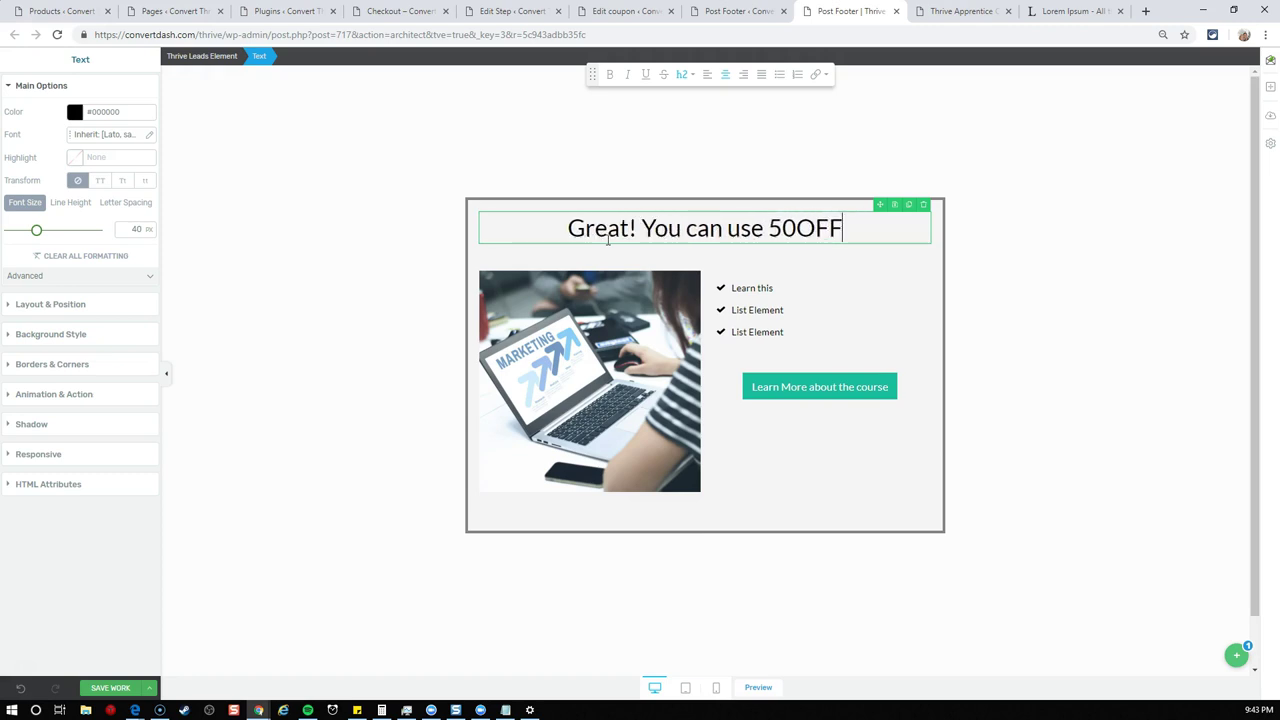
type("Coupon Code ")
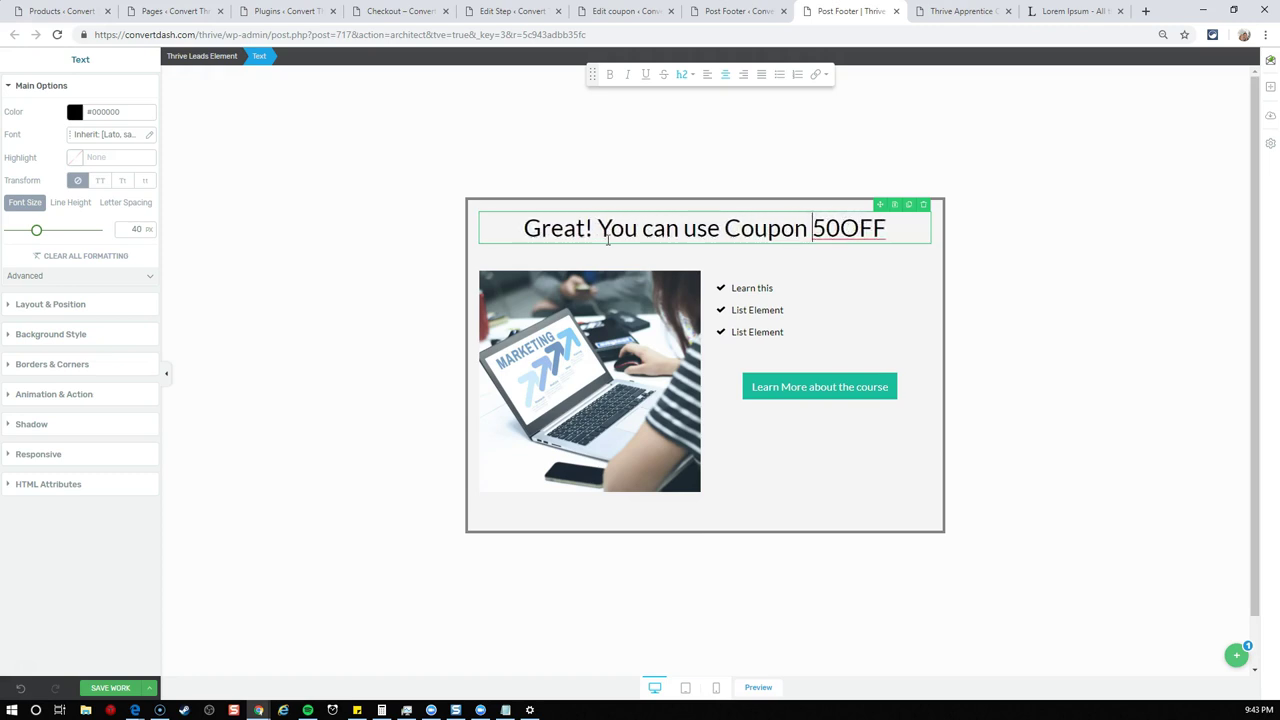
type(" at ")
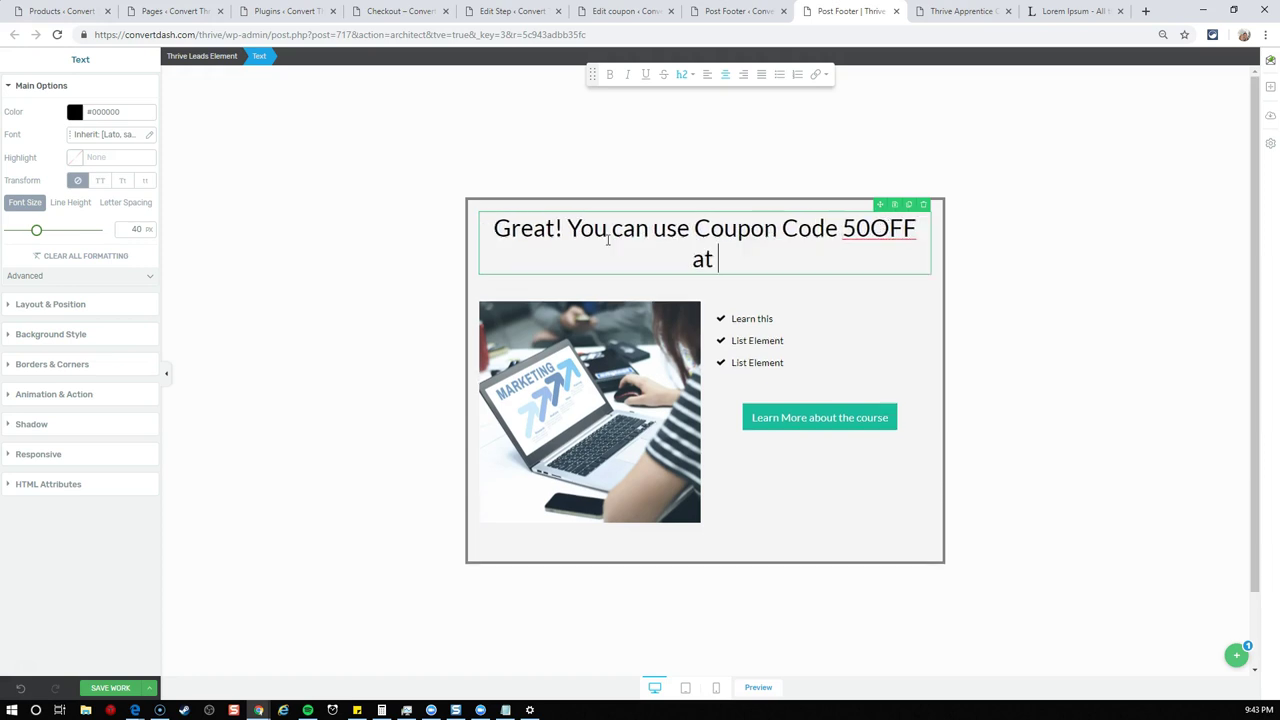
type("Checkout if you lo")
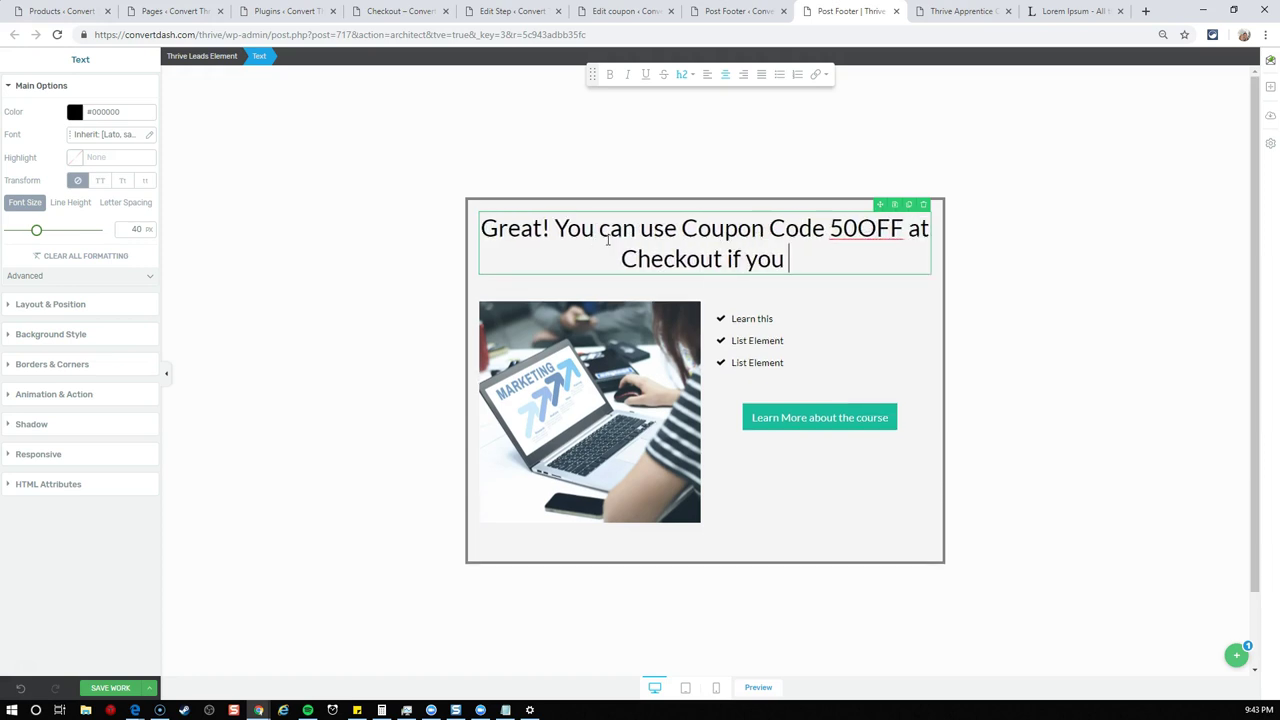
key("BackSpace")
key("BackSpace")
key("BackSpace")
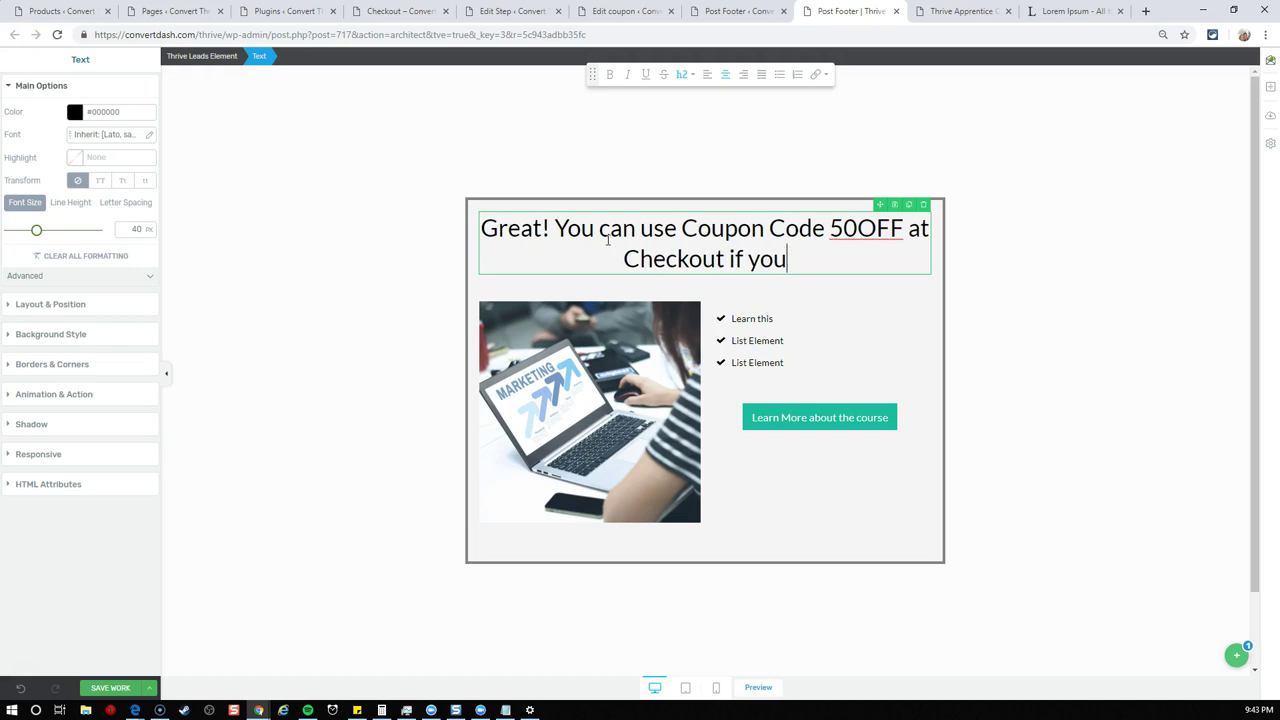
type("ever get lost")
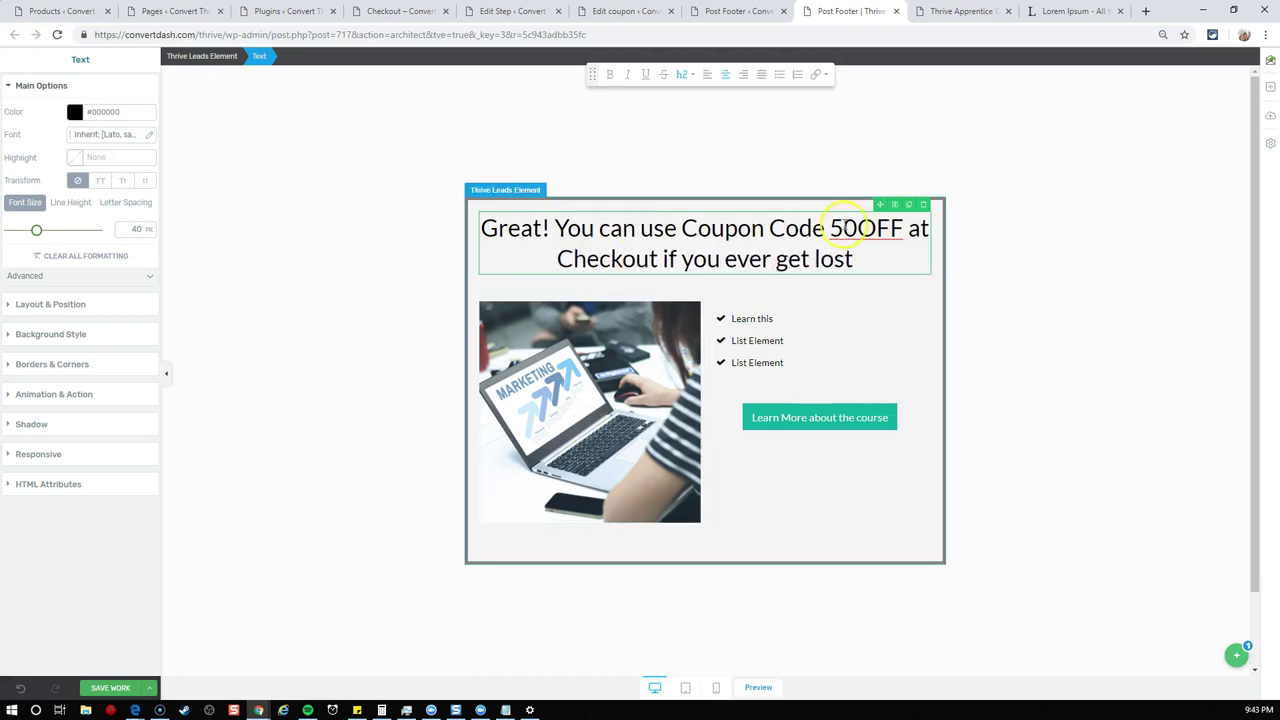
left_click_drag(830, 229, 889, 230)
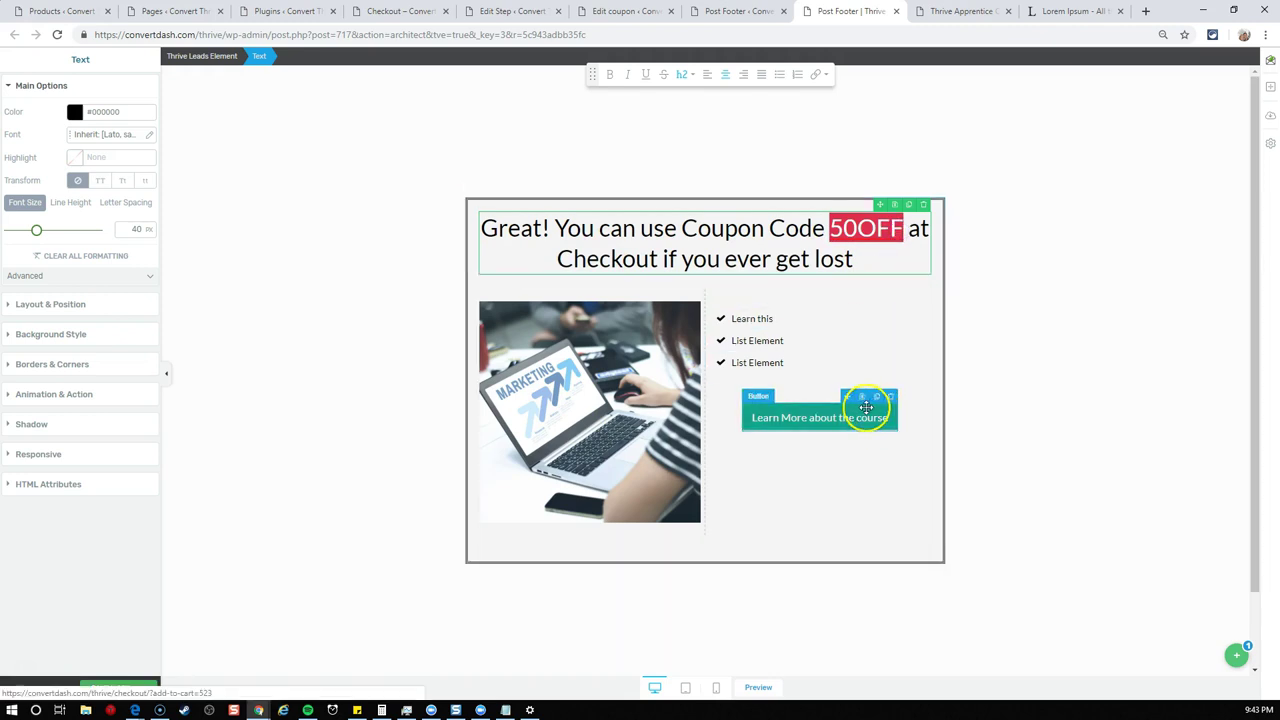
- Paste the tac-2 checkout URL as the Learn More button's link and save the form
left_click(866, 407)
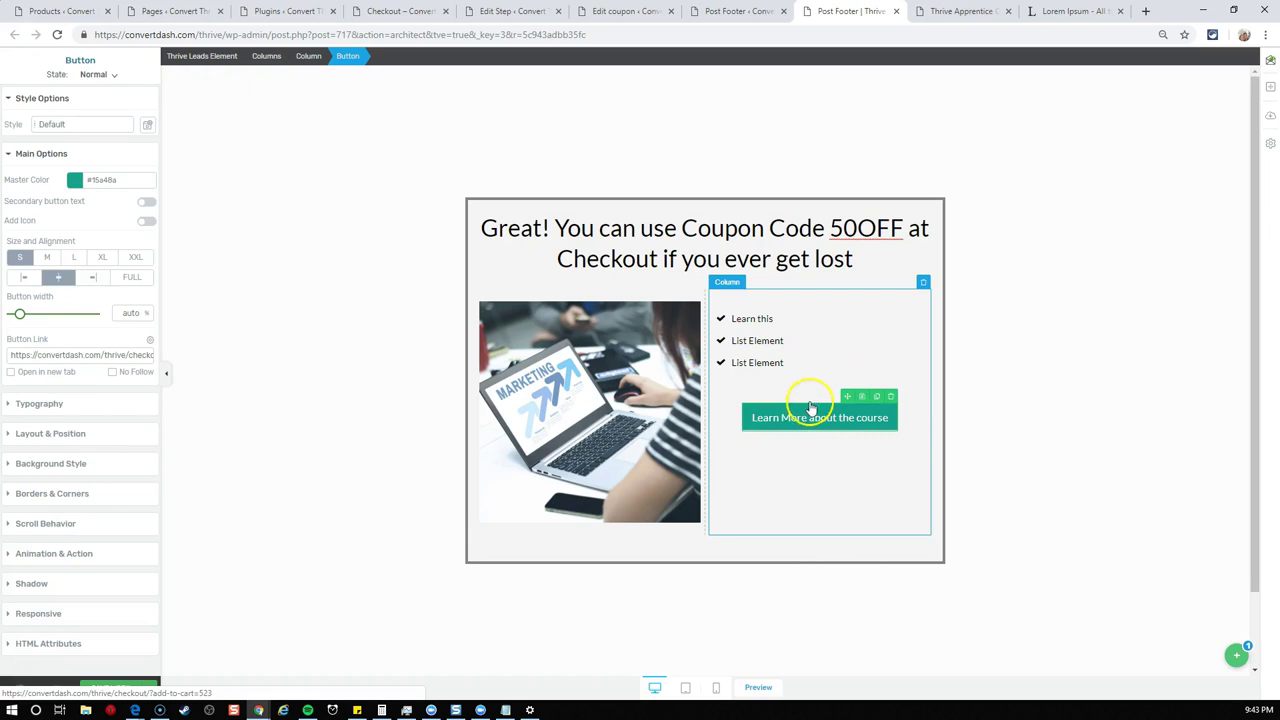
triple_click(128, 354)
key("ctrl+v")
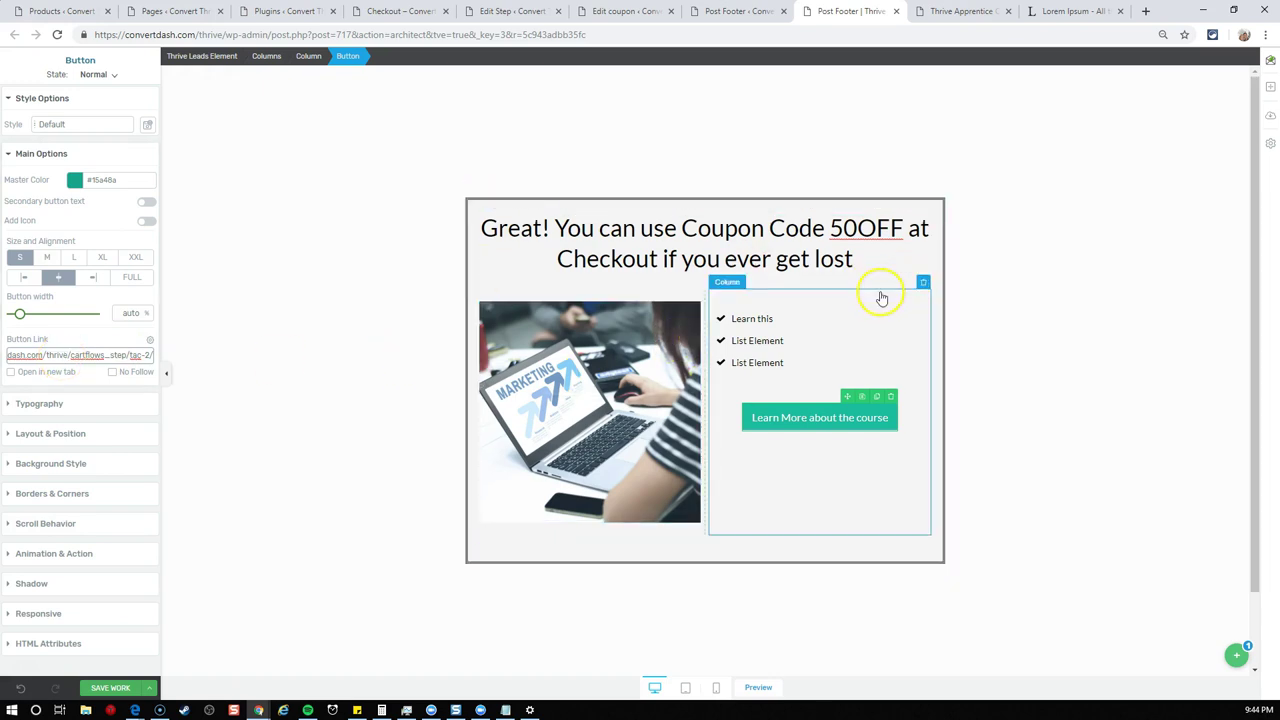
left_click(822, 409)
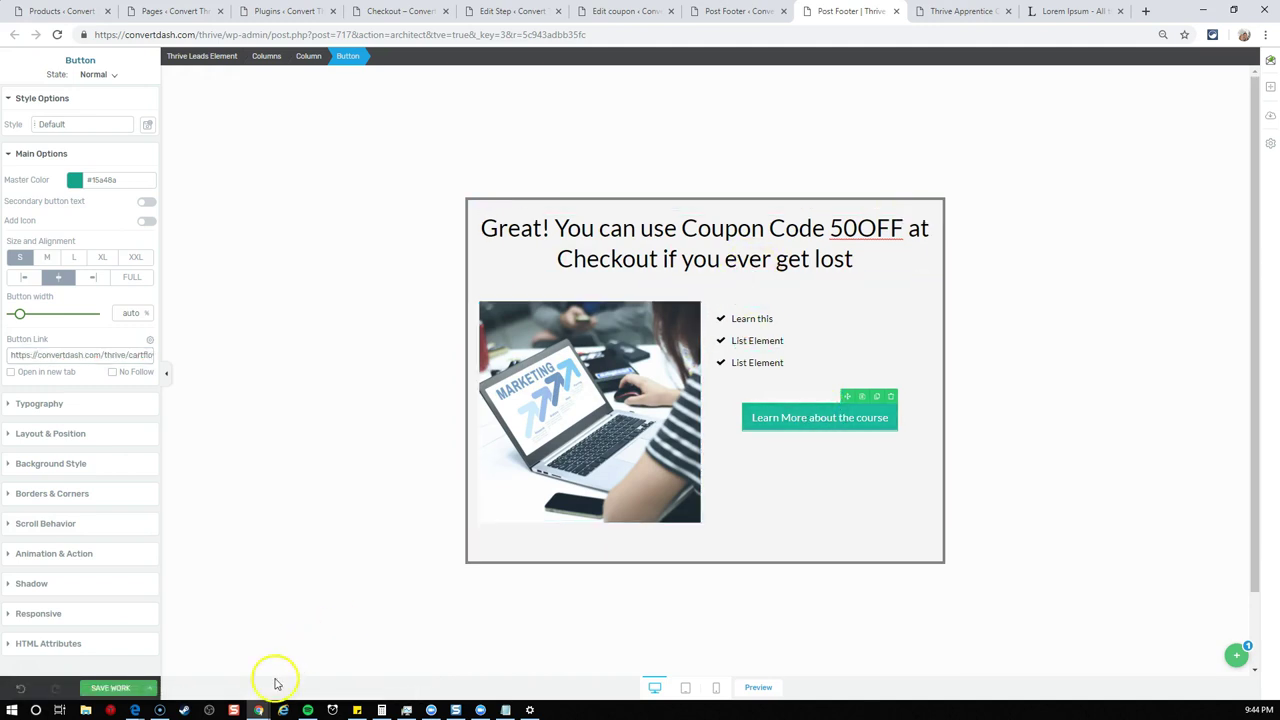
left_click(142, 688)
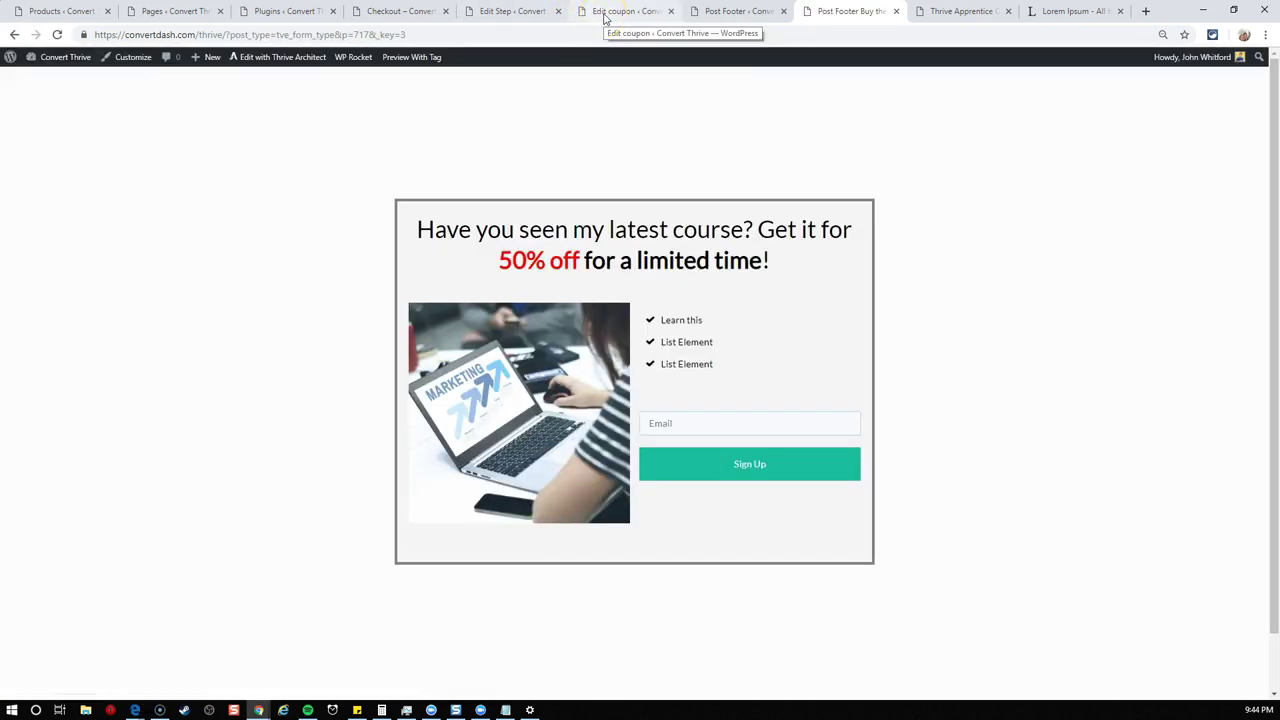
- Update the 50OFF coupon and return to the checkout flow's Edit Flow page
left_click(604, 17)
left_click(1238, 376)
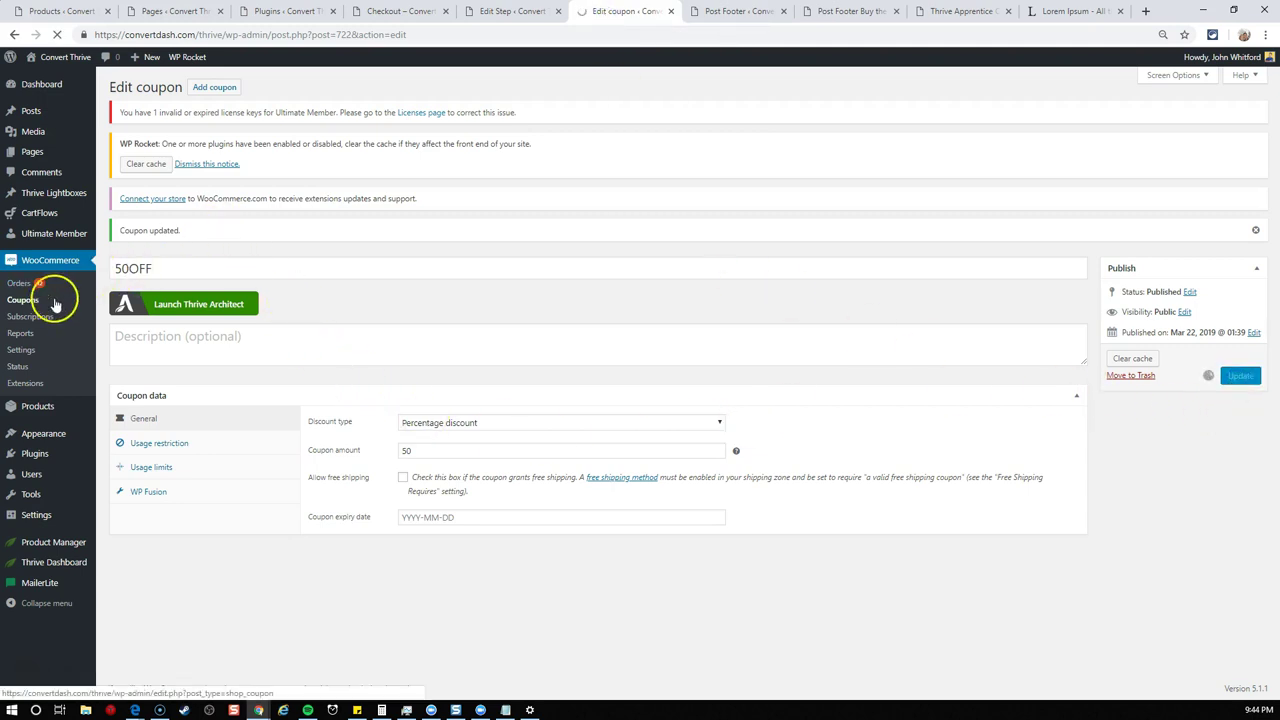
left_click(503, 15)
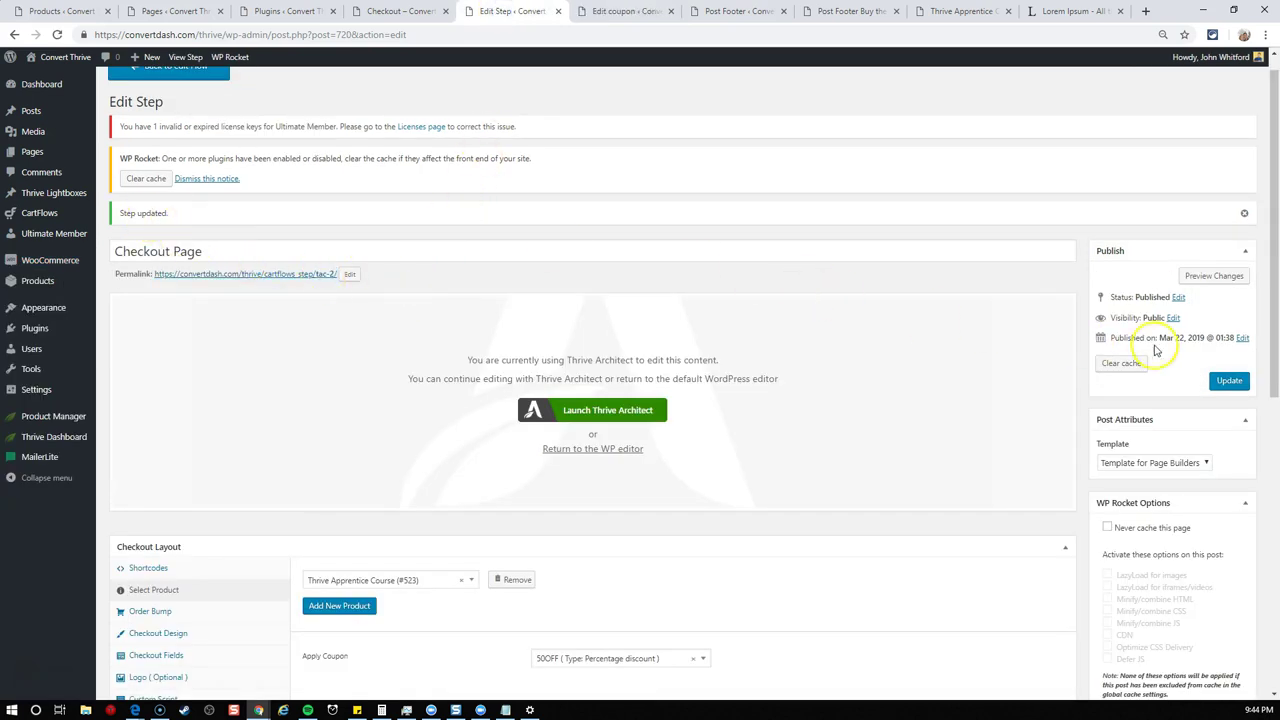
scroll(434, 234, "up", 1)
left_click(200, 90)
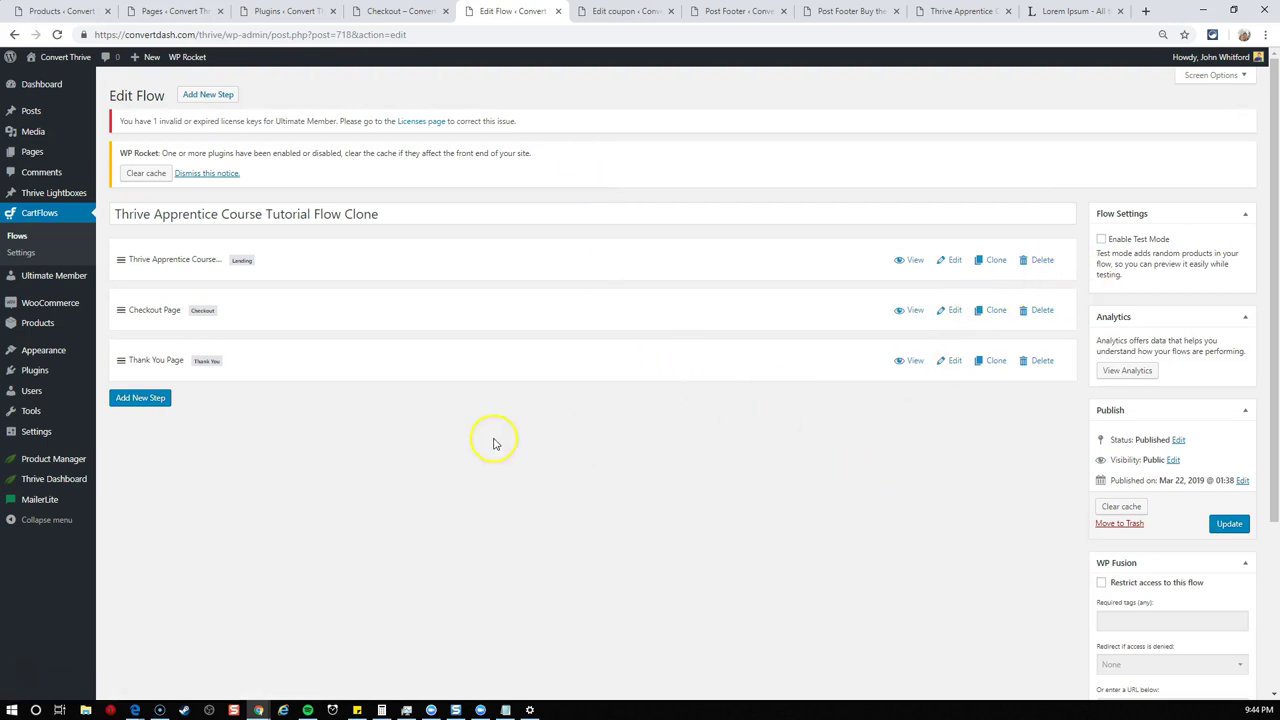
left_click(460, 436)
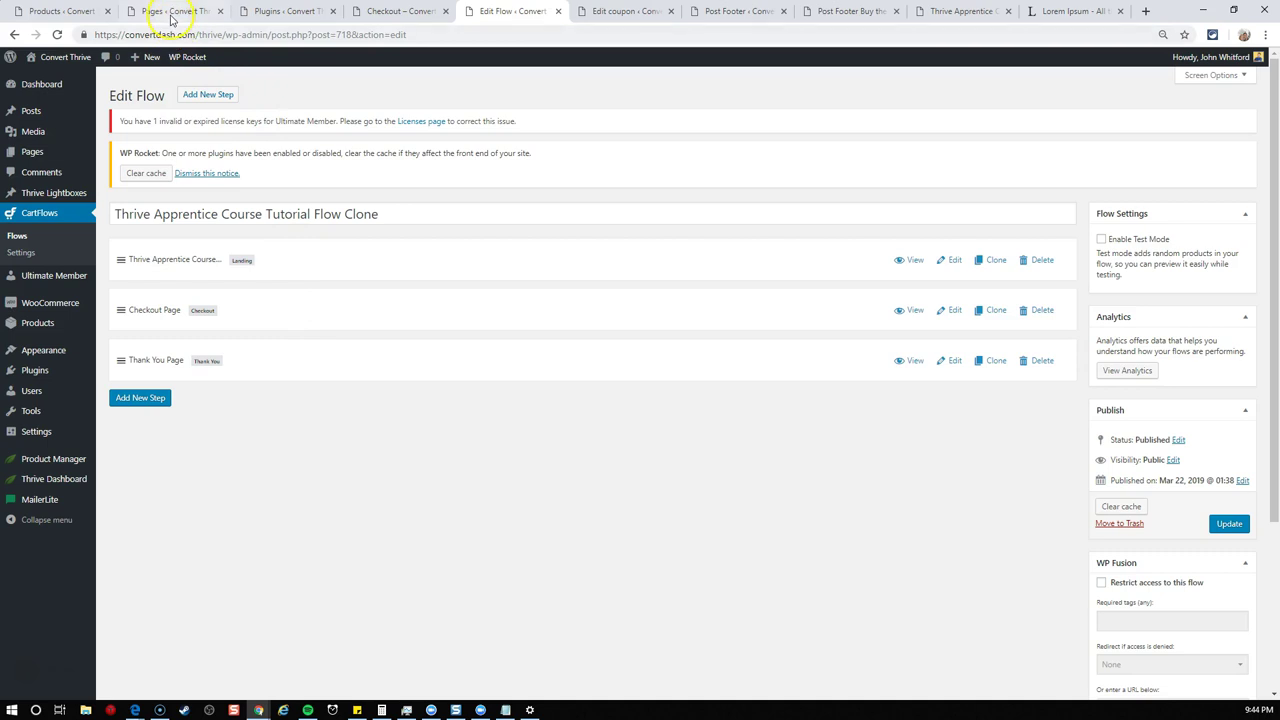
- View the New Embedded Form post and enter an email address in its opt-in
left_click(290, 12)
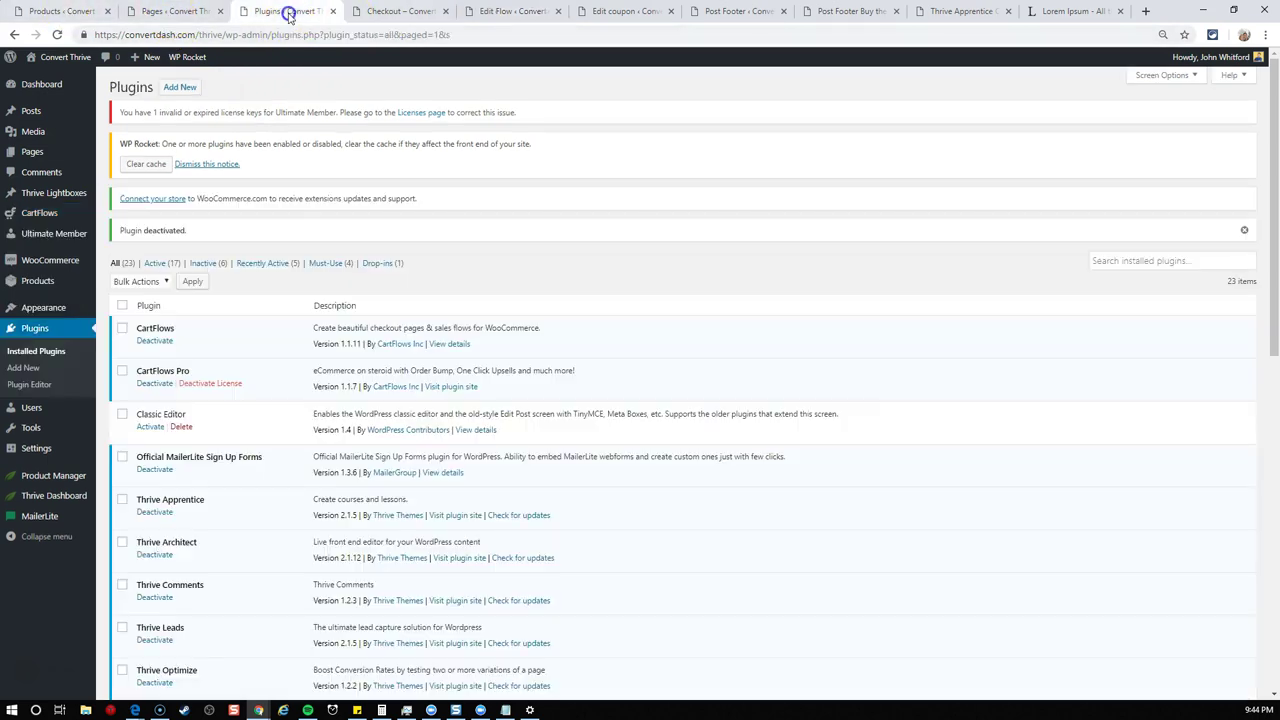
left_click(146, 114)
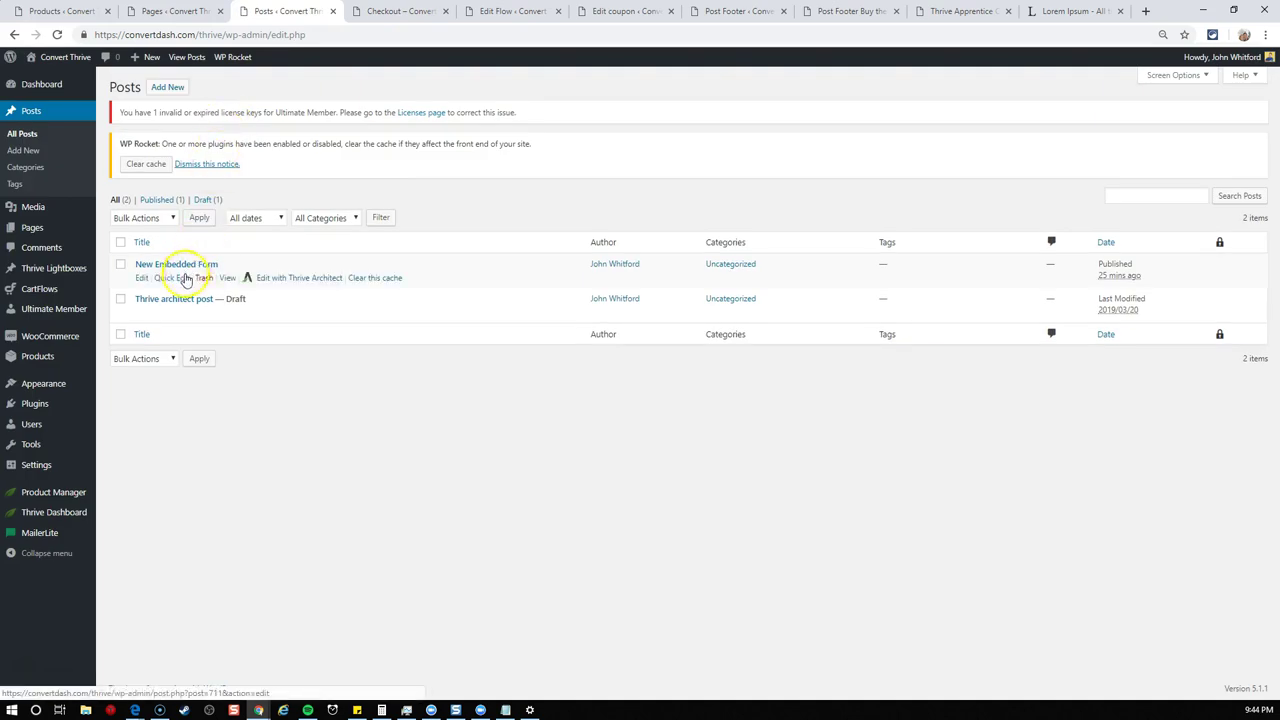
left_click(227, 277)
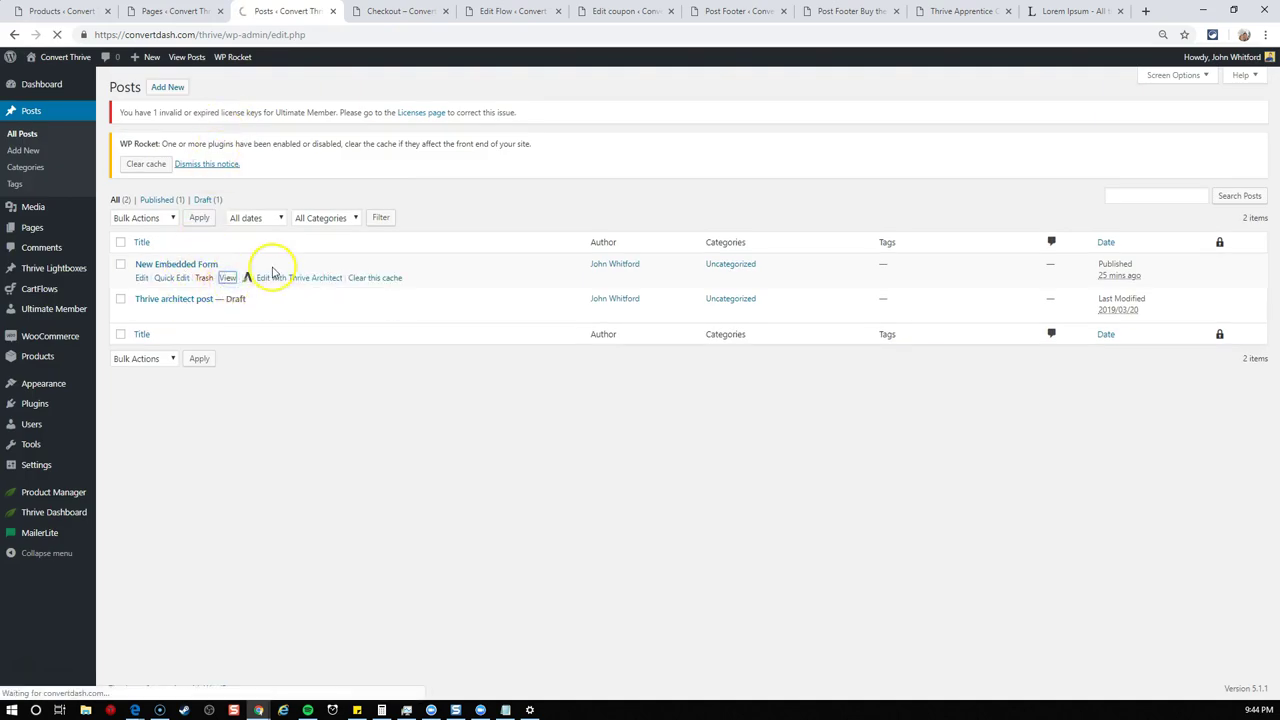
scroll(690, 280, "down", 5)
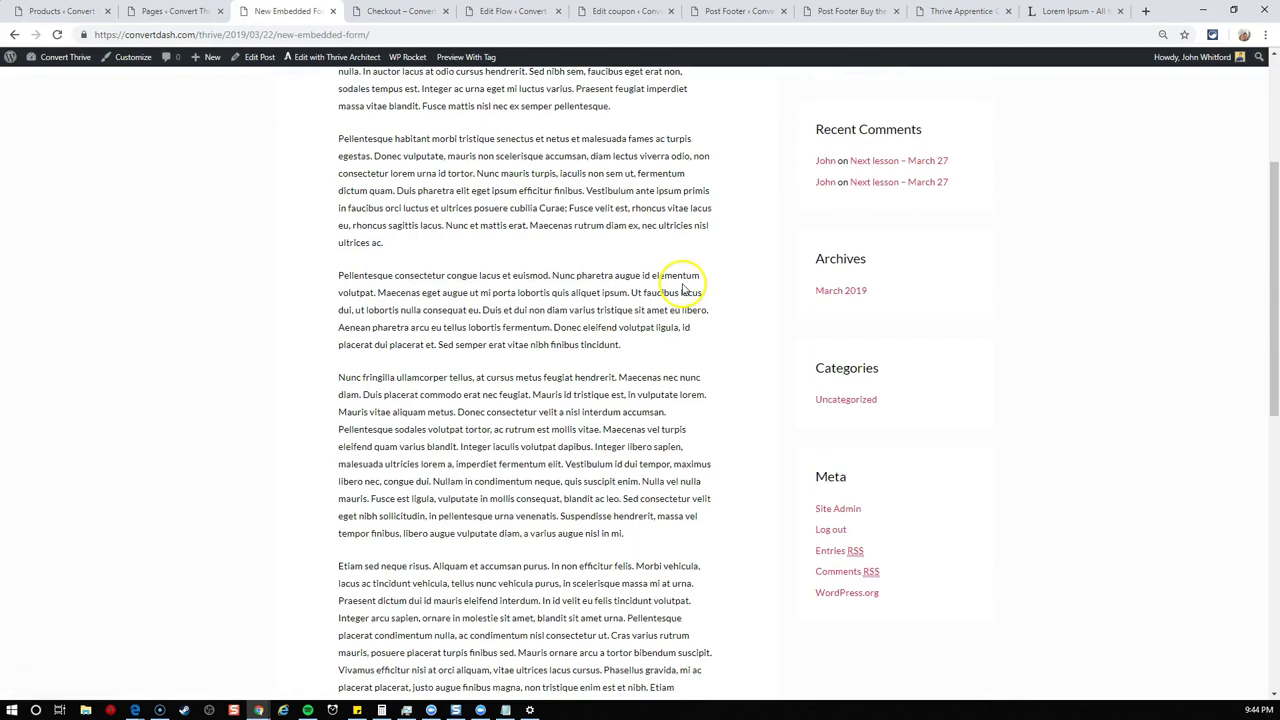
scroll(683, 285, "down", 3)
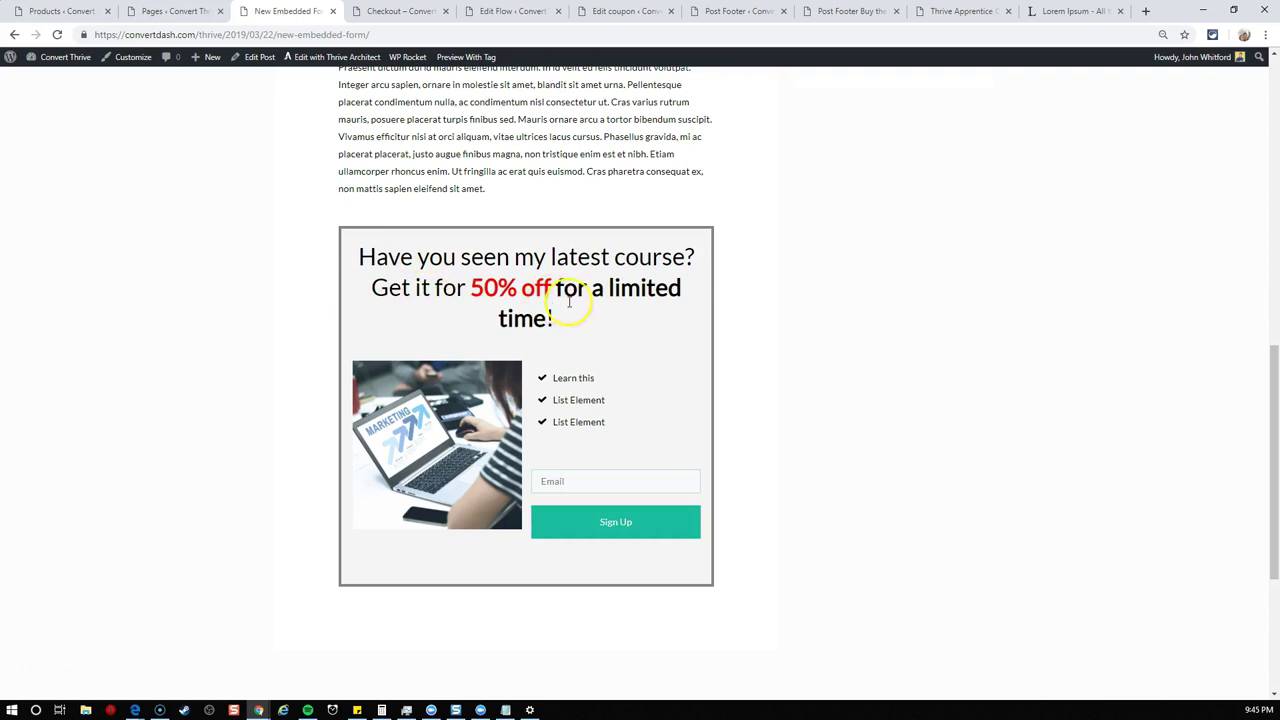
left_click(597, 477)
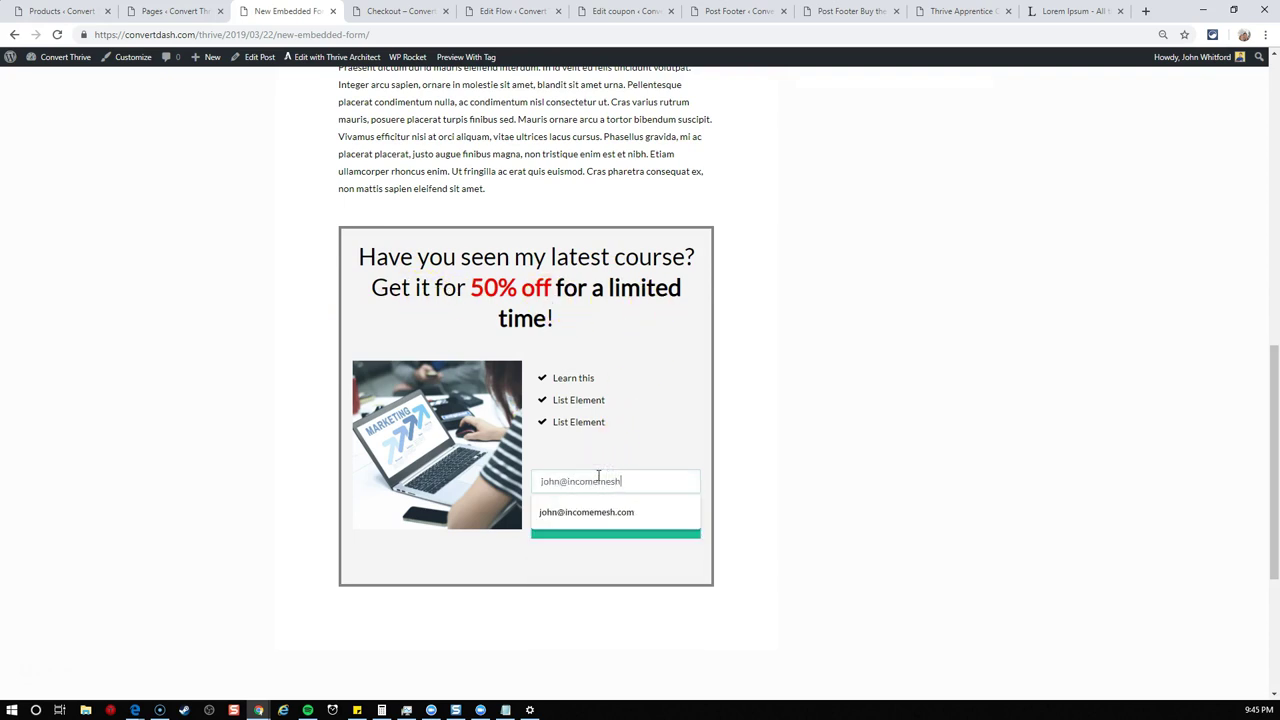
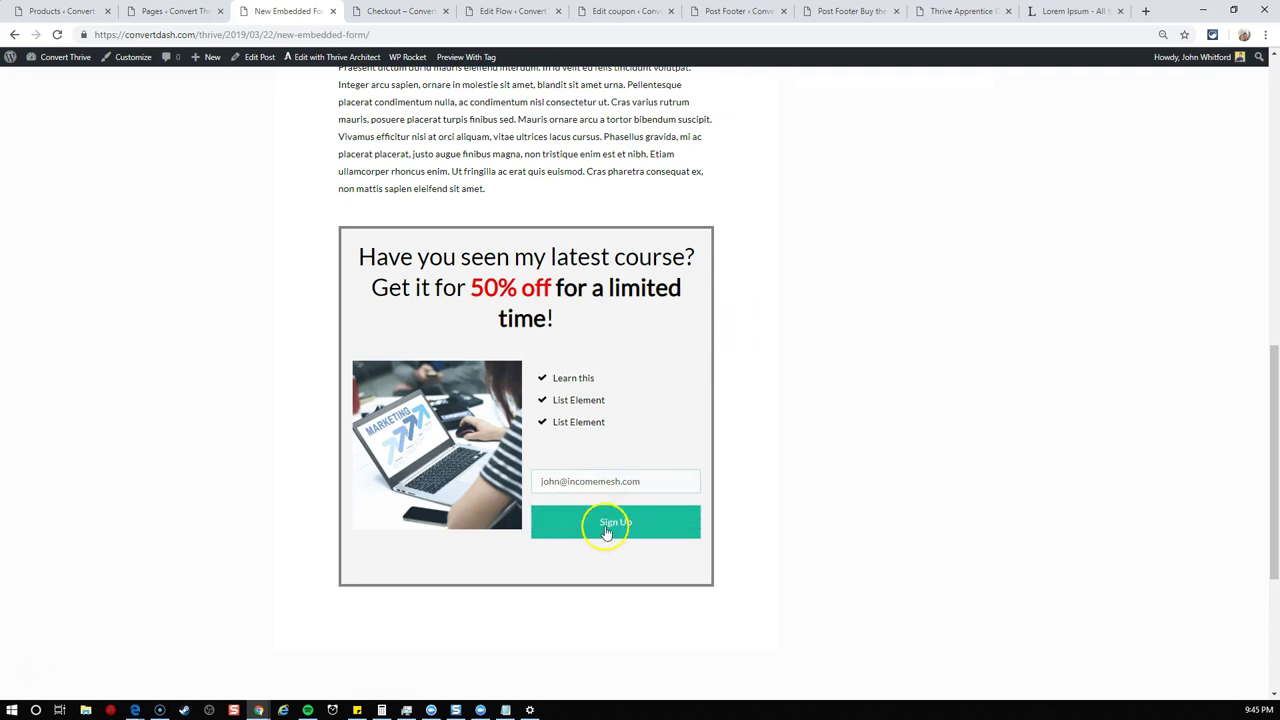
- Submit the opt-in, highlight coupon 50OFF in the success message, and follow the course link to checkout
left_click(607, 524)
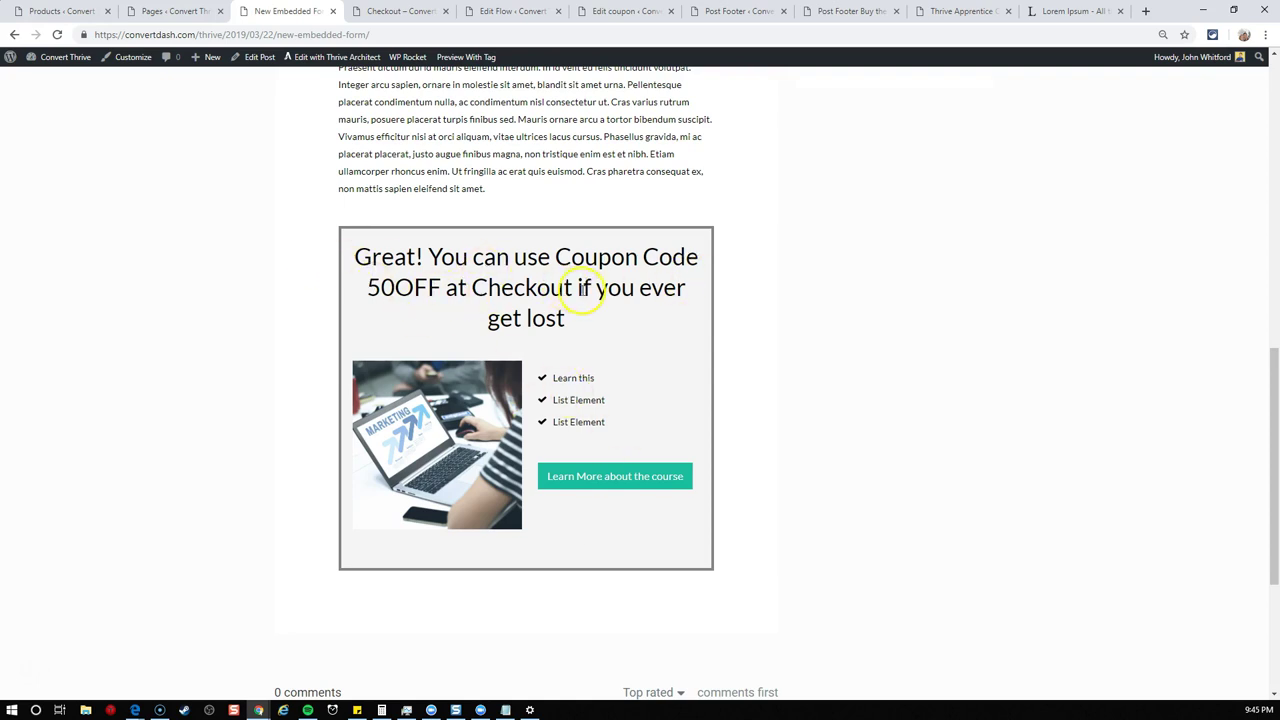
double_click(408, 289)
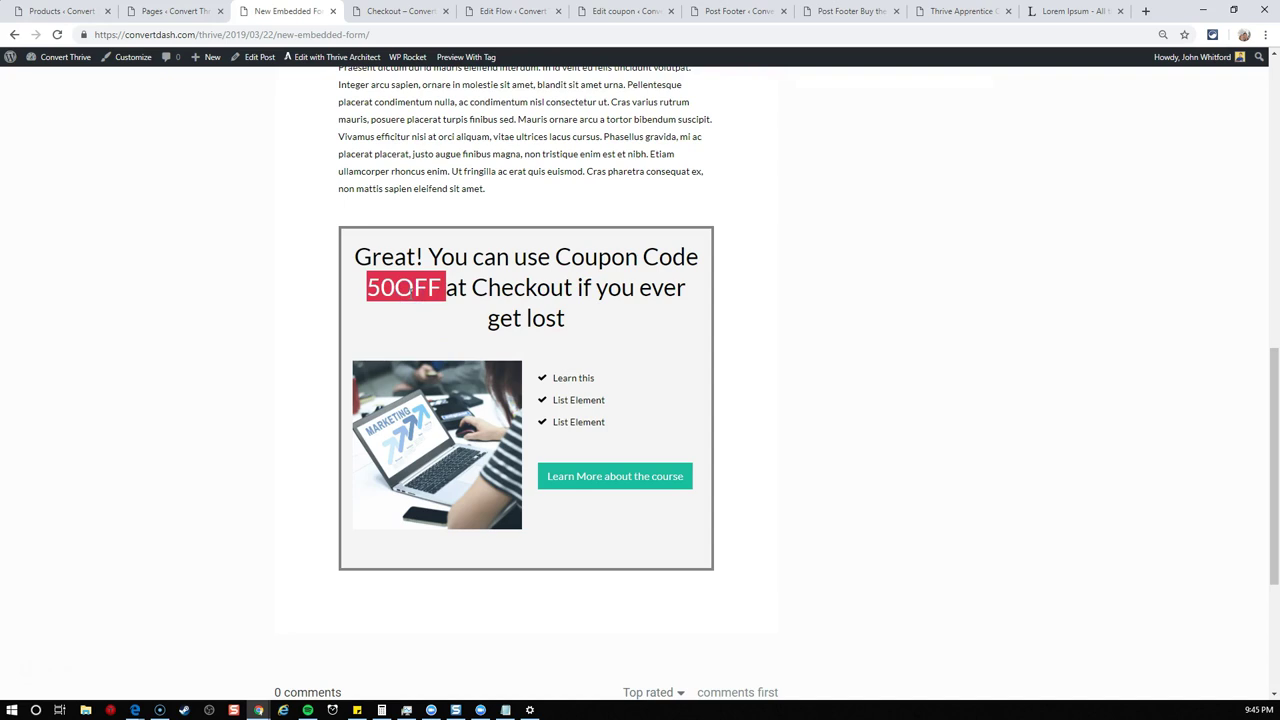
left_click(635, 484)
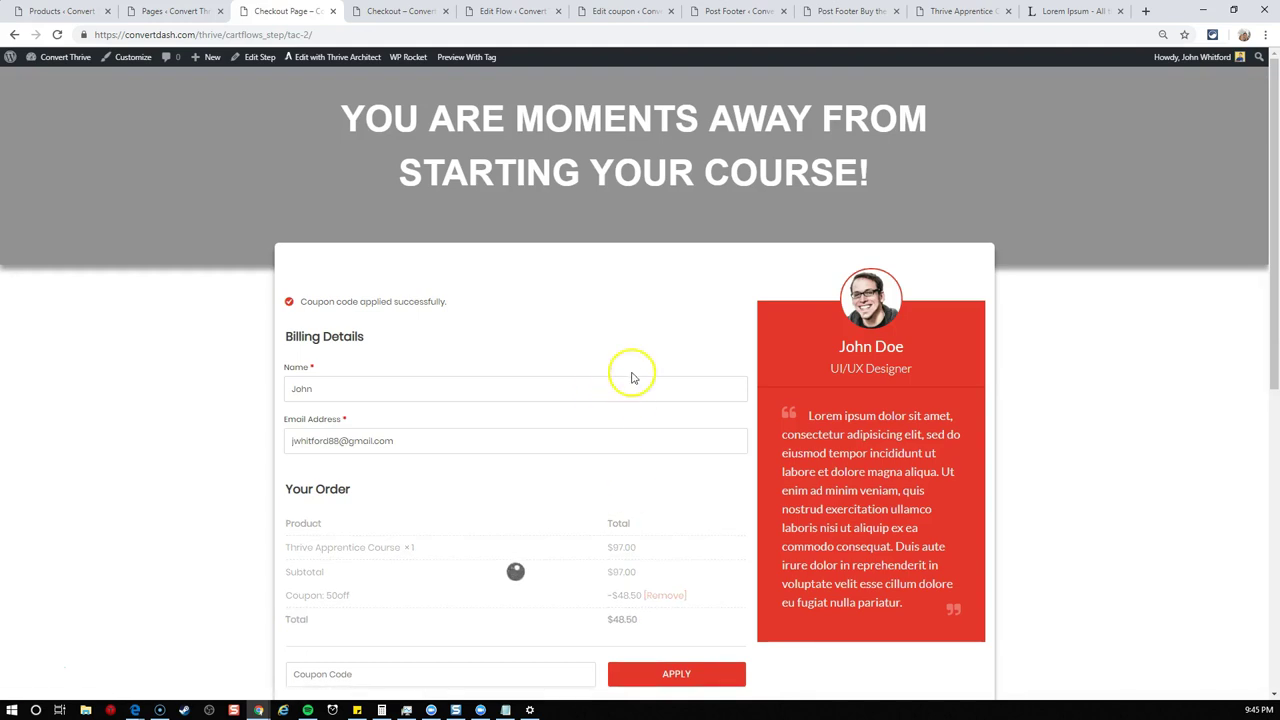
- Check that the 50off coupon notice shows and the total drops from $97.00 to $48.50
left_click_drag(302, 304, 460, 298)
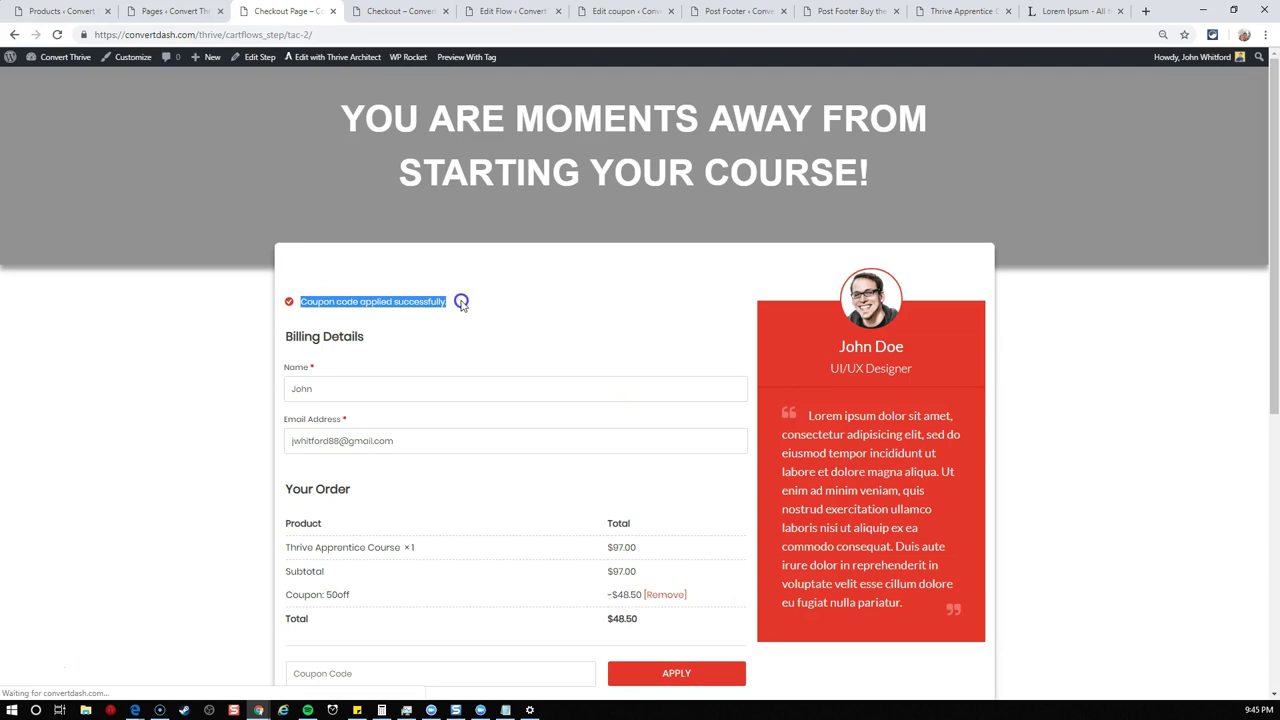
left_click(461, 300)
scroll(500, 310, "down", 2)
scroll(590, 320, "down", 1)
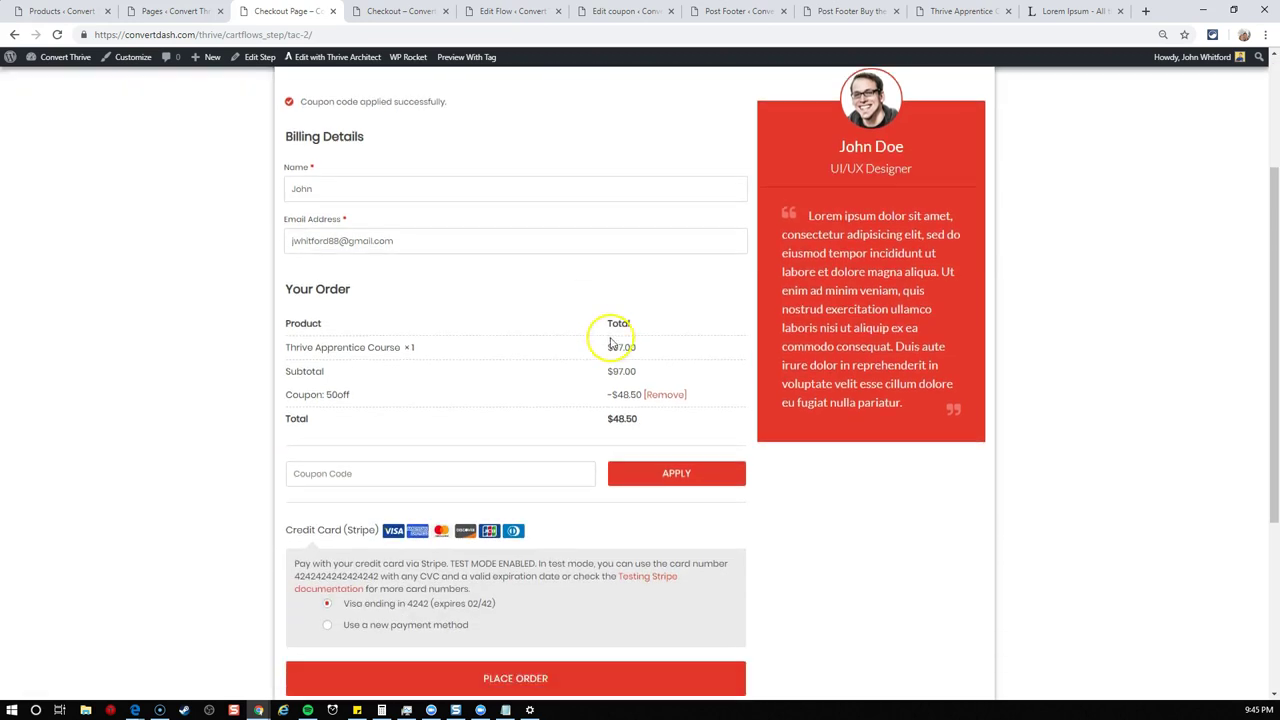
left_click_drag(604, 395, 655, 395)
left_click_drag(607, 341, 640, 347)
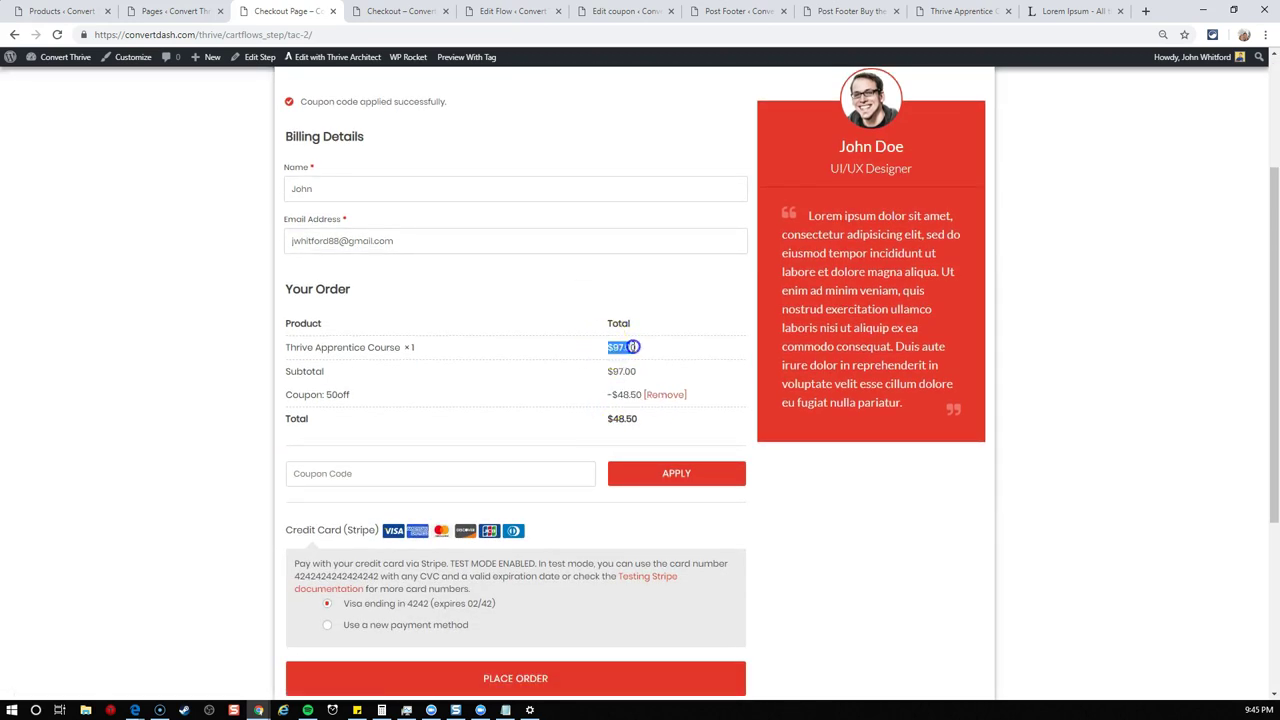
left_click_drag(605, 418, 661, 420)
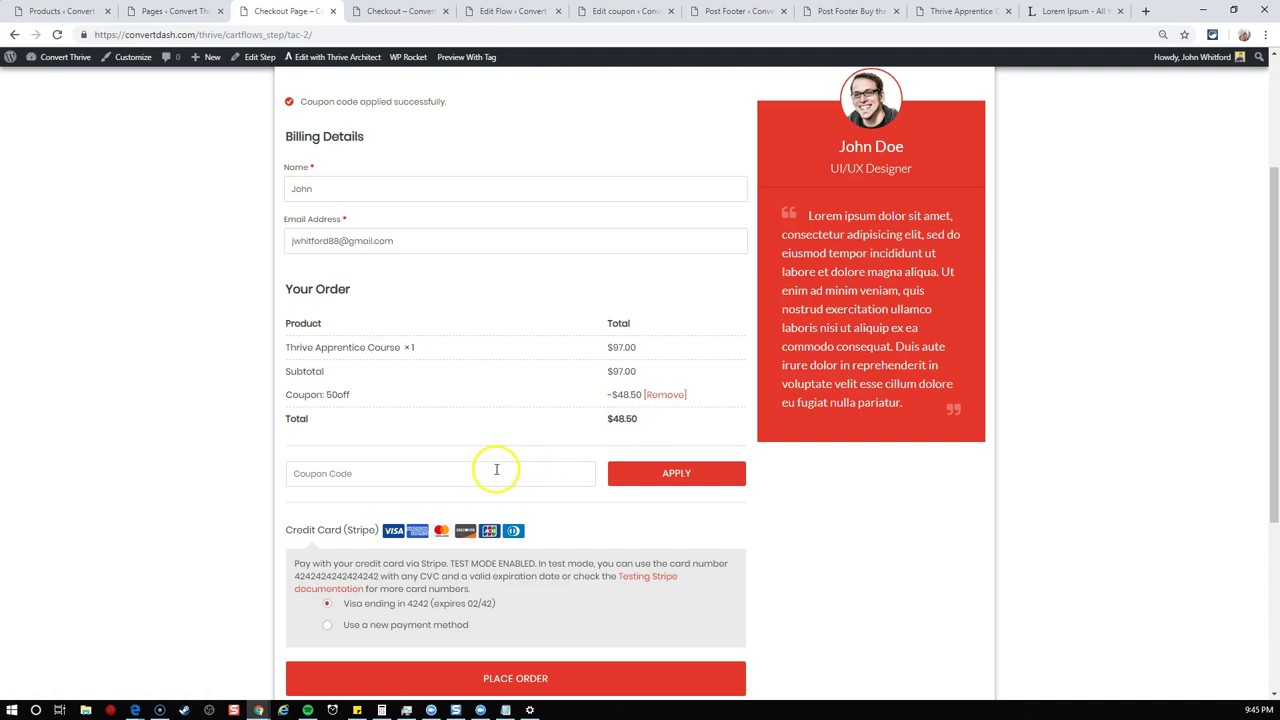
- Check the empty coupon code field, then scroll down to the payment section
left_click(461, 473)
left_click(460, 471)
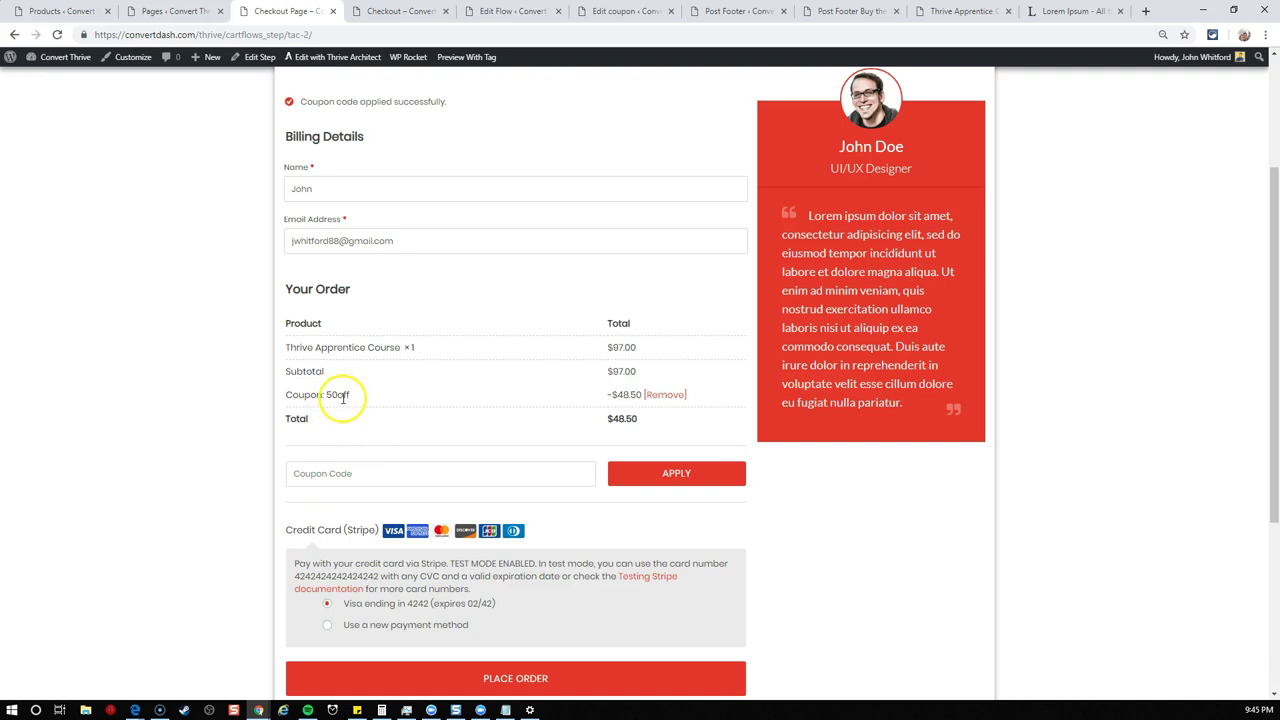
left_click(403, 477)
scroll(442, 344, "down", 1)
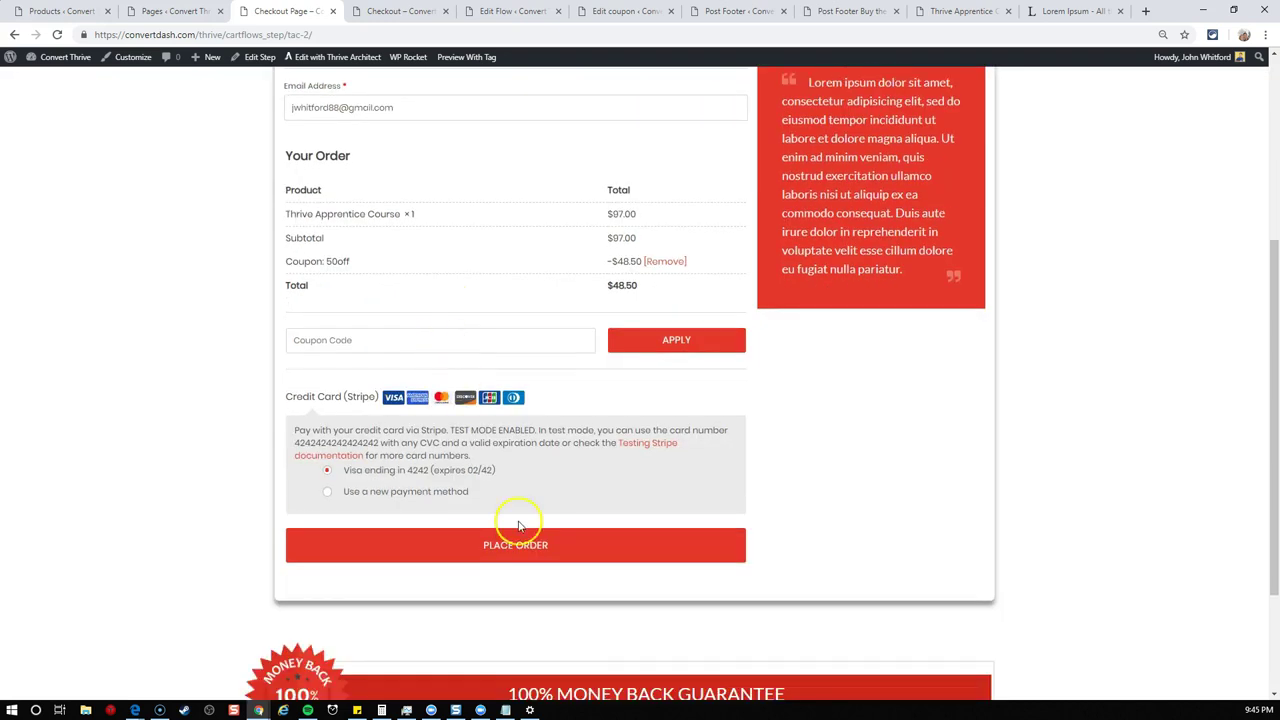
scroll(663, 549, "down", 1)
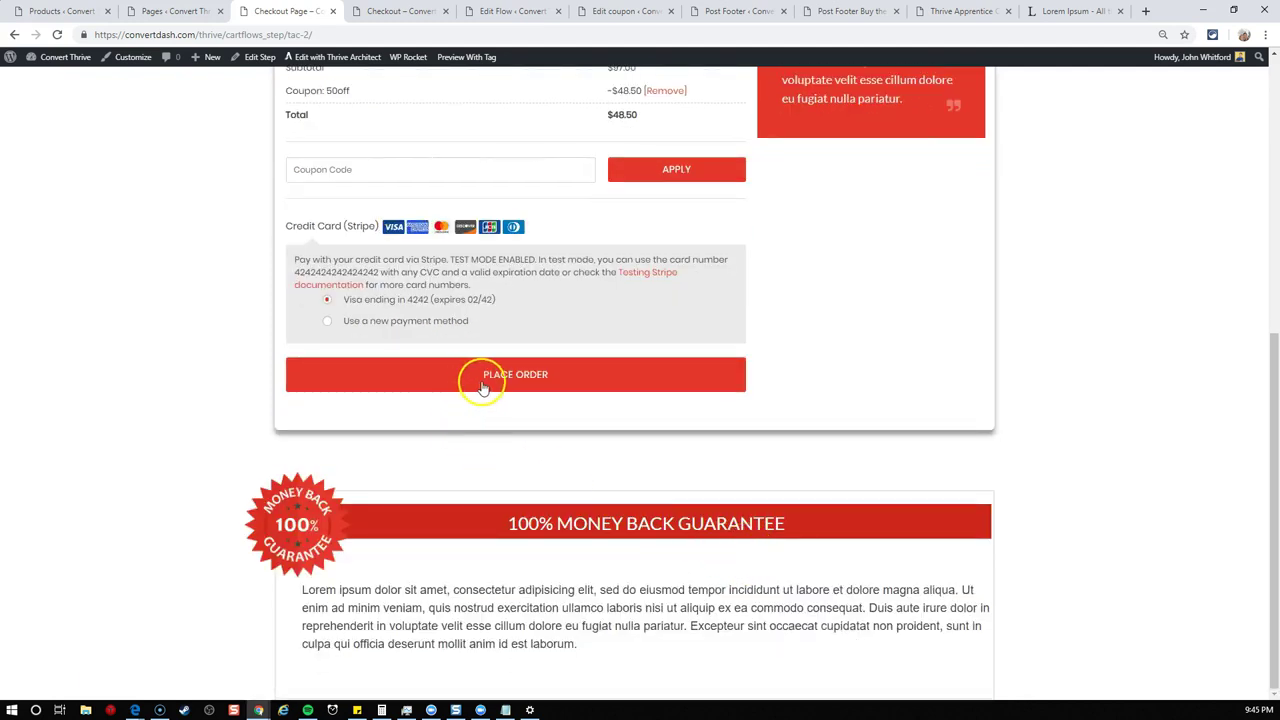
- Place the $48.50 course order and review the order details on the Thank You page
left_click(516, 376)
scroll(786, 423, "up", 2)
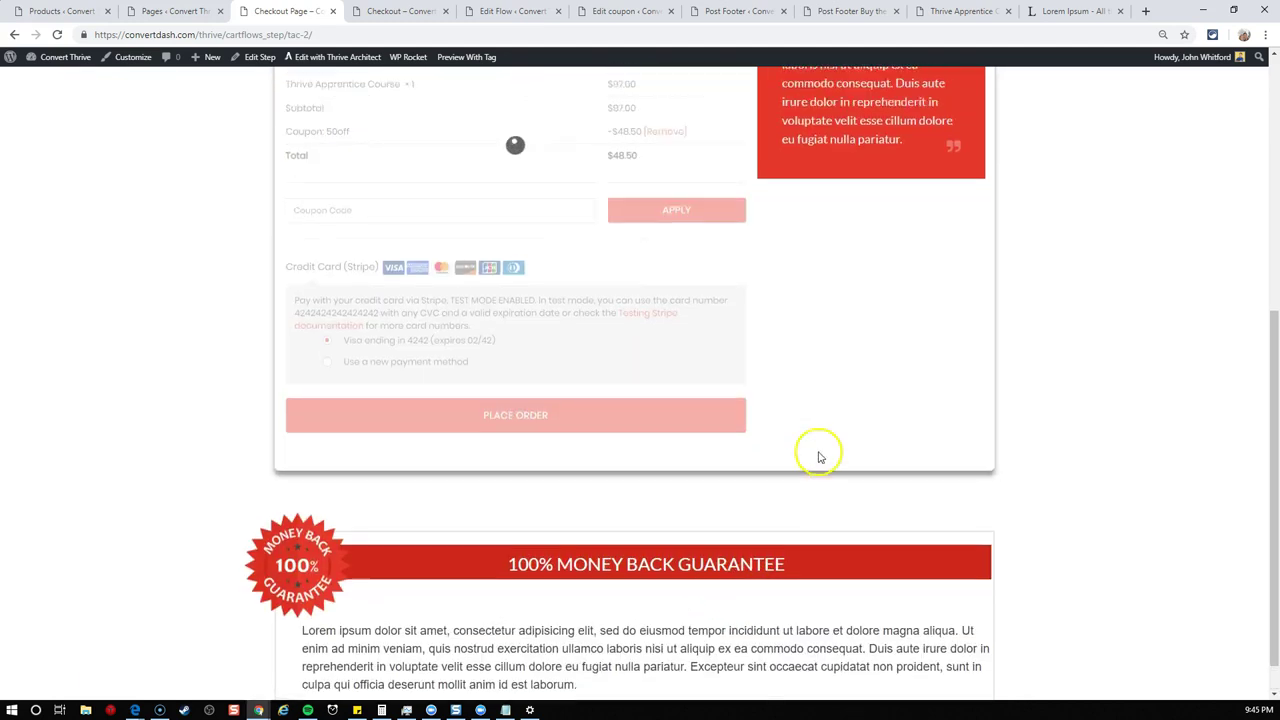
scroll(700, 524, "up", 3)
scroll(771, 534, "down", 3)
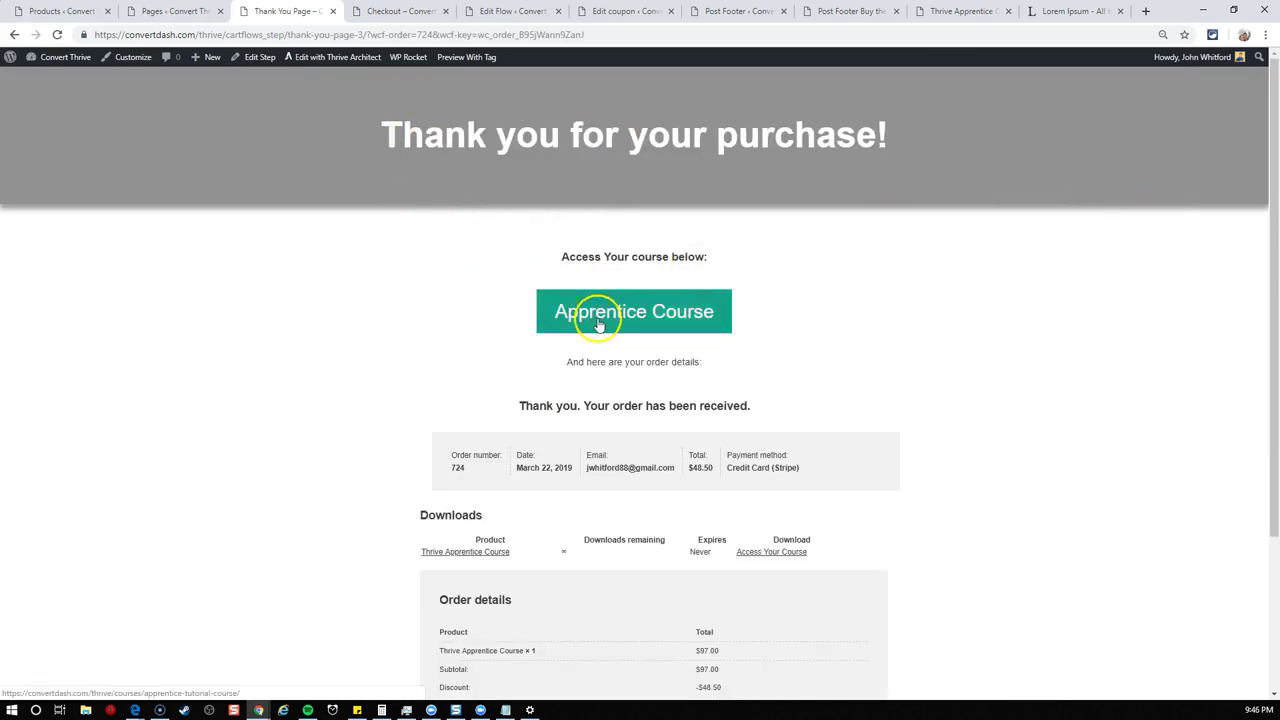
scroll(870, 352, "down", 2)
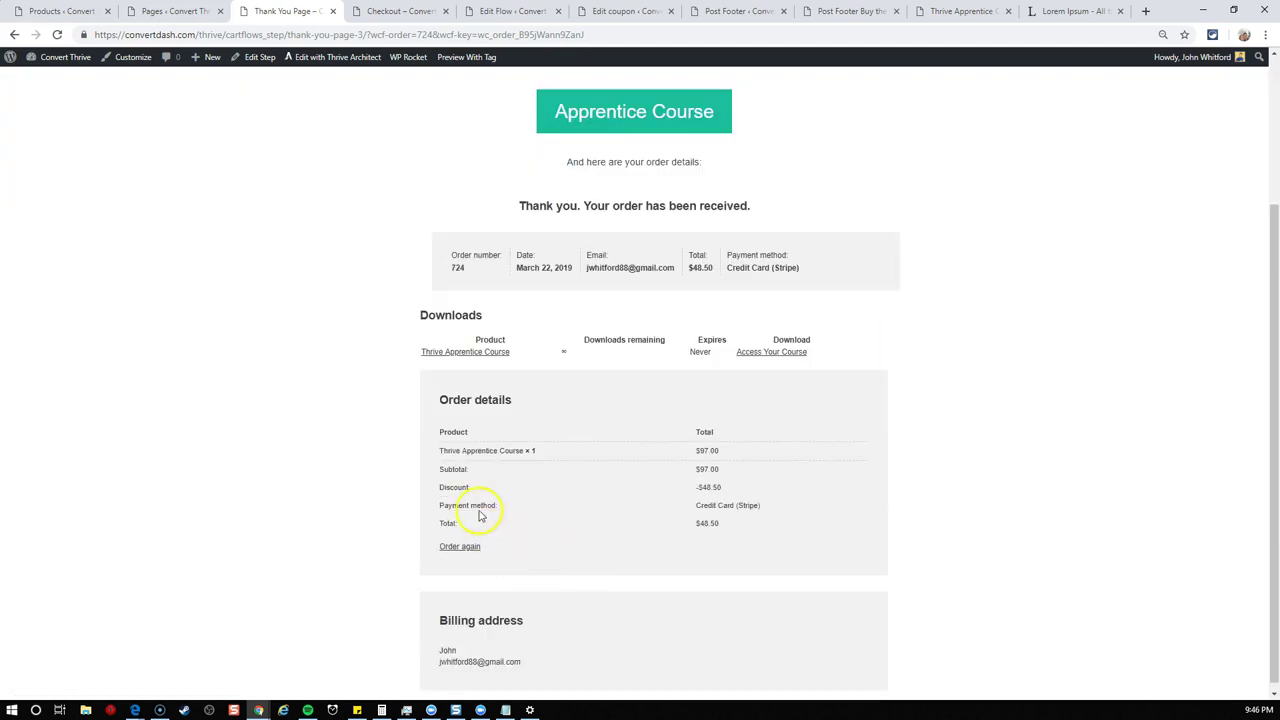